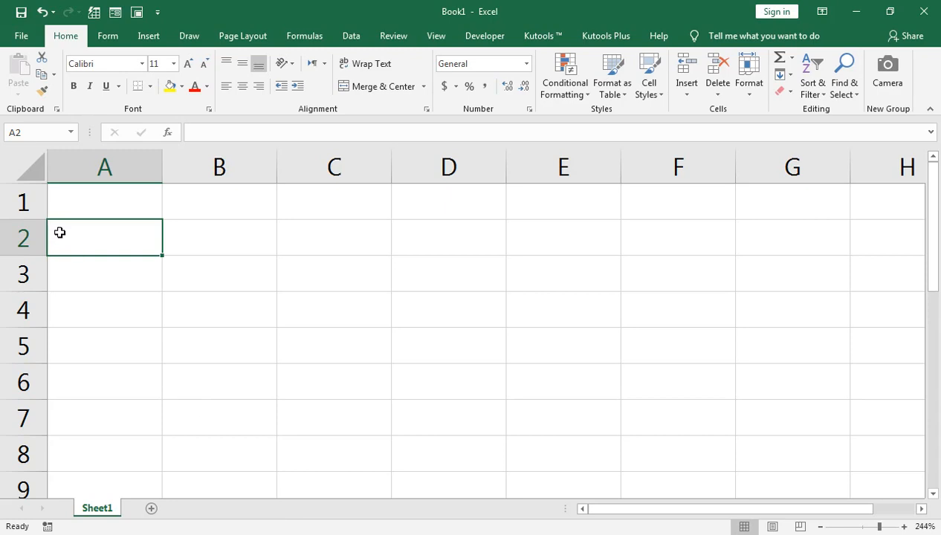
- Enter the label "Month" in cell A2
{"action": "type", "text": "Mont"}
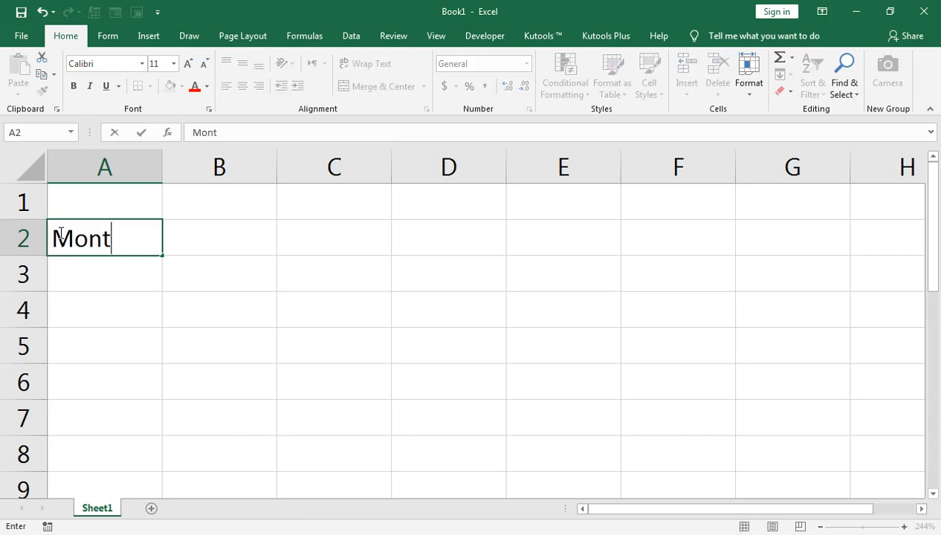
{"action": "type", "text": "j"}
{"action": "key", "text": "BackSpace"}
{"action": "type", "text": "h"}
{"action": "key", "text": "Tab"}
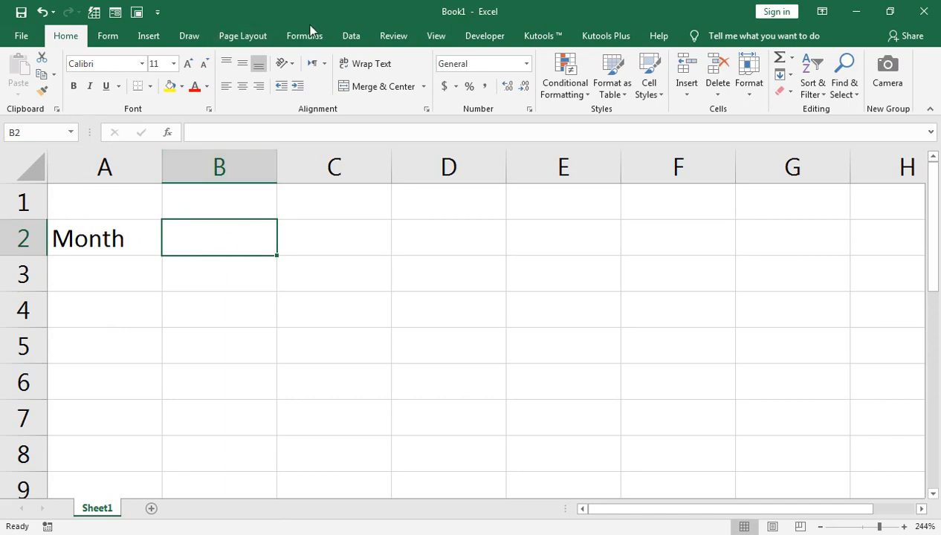
- Start a data validation rule for cell B2 and set the allowed values to List
{"action": "left_click", "coordinate": [356, 41]}
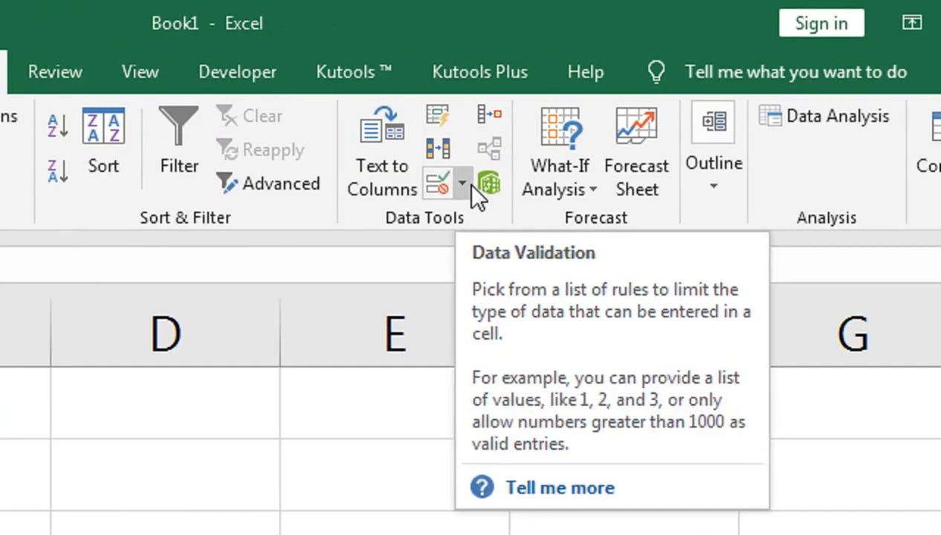
{"action": "left_click", "coordinate": [598, 92]}
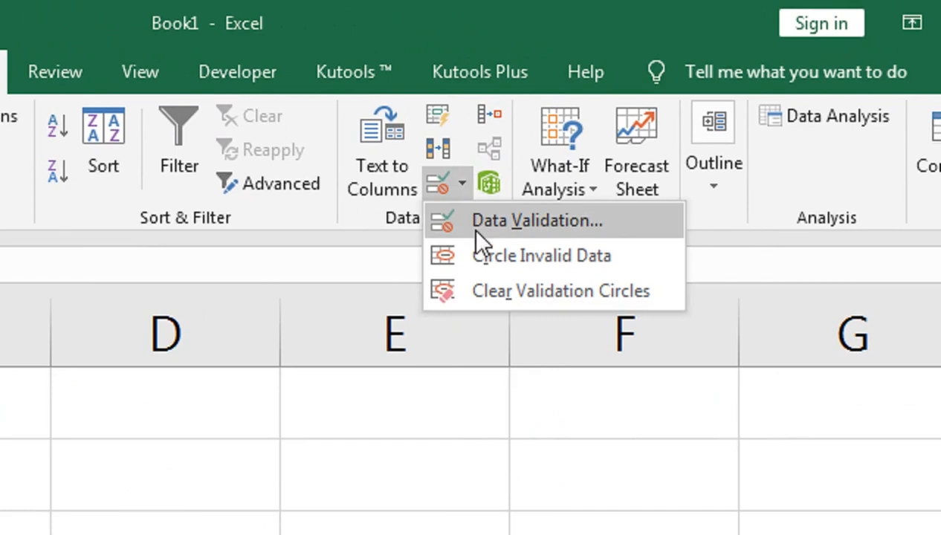
{"action": "left_click", "coordinate": [480, 234]}
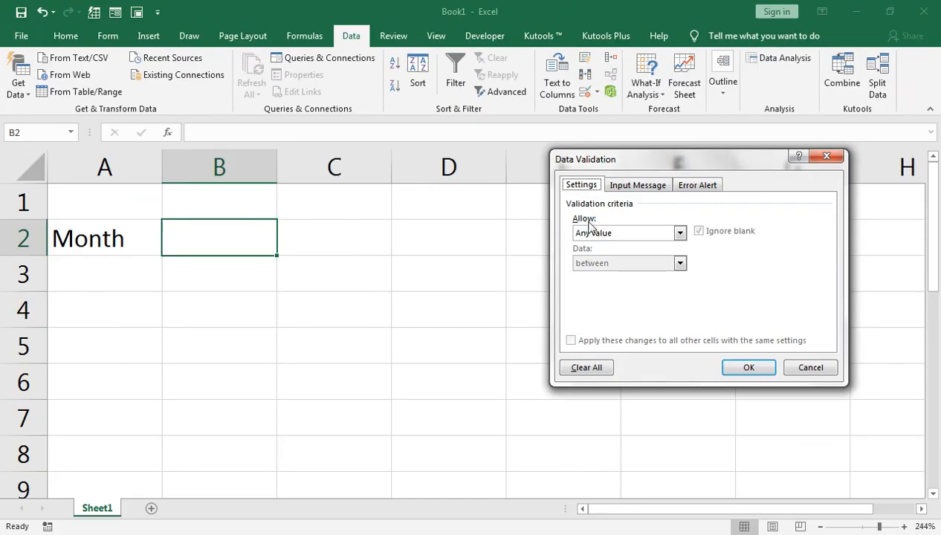
{"action": "left_click", "coordinate": [595, 234]}
{"action": "left_click", "coordinate": [572, 168]}
{"action": "left_click_drag", "start_coordinate": [652, 159], "coordinate": [582, 160]}
{"action": "left_click_drag", "start_coordinate": [659, 171], "coordinate": [498, 173]}
{"action": "left_click", "coordinate": [443, 232]}
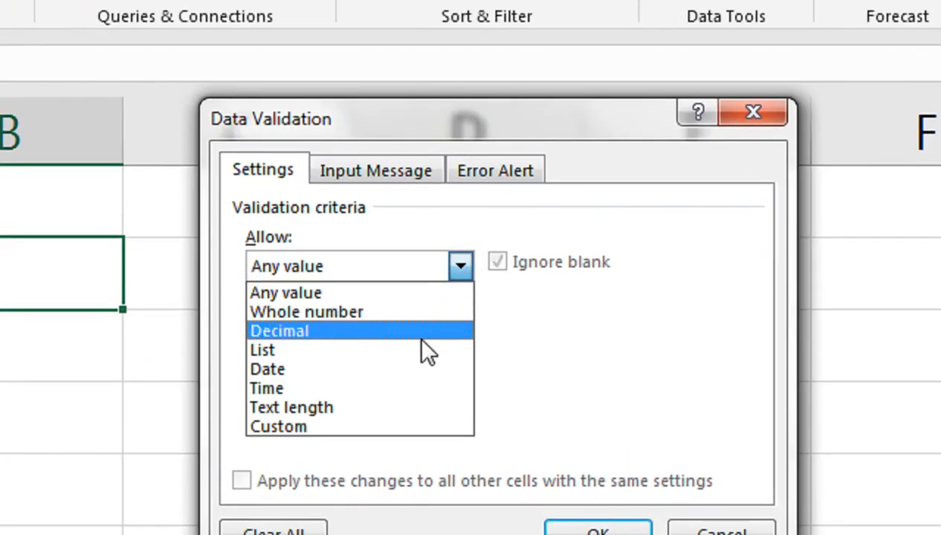
{"action": "left_click", "coordinate": [421, 355]}
- Set the validation list source to "Jan,Feb,Mar,Apr,May,June,July,aug,Sep,Oct,Nov,Dec" and apply the rule
{"action": "left_click", "coordinate": [374, 378]}
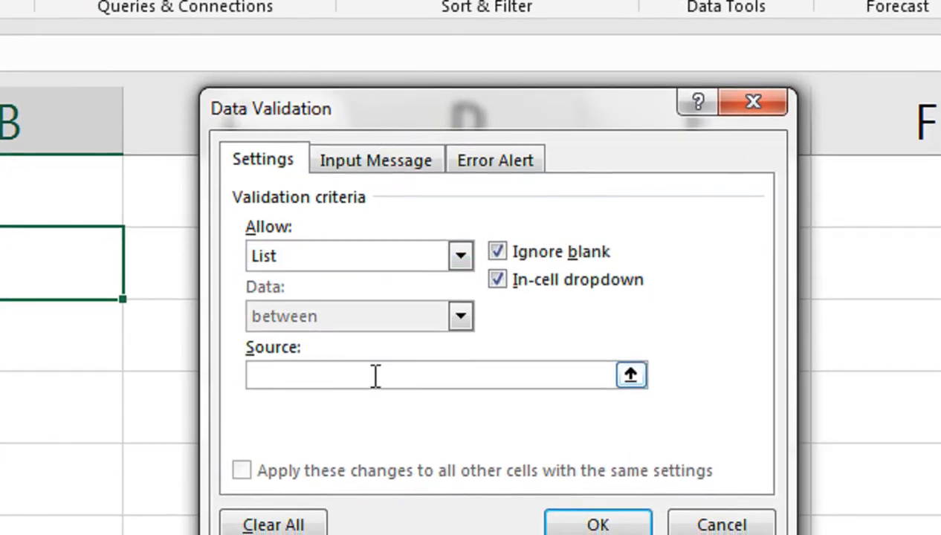
{"action": "type", "text": "Jan,Fe"}
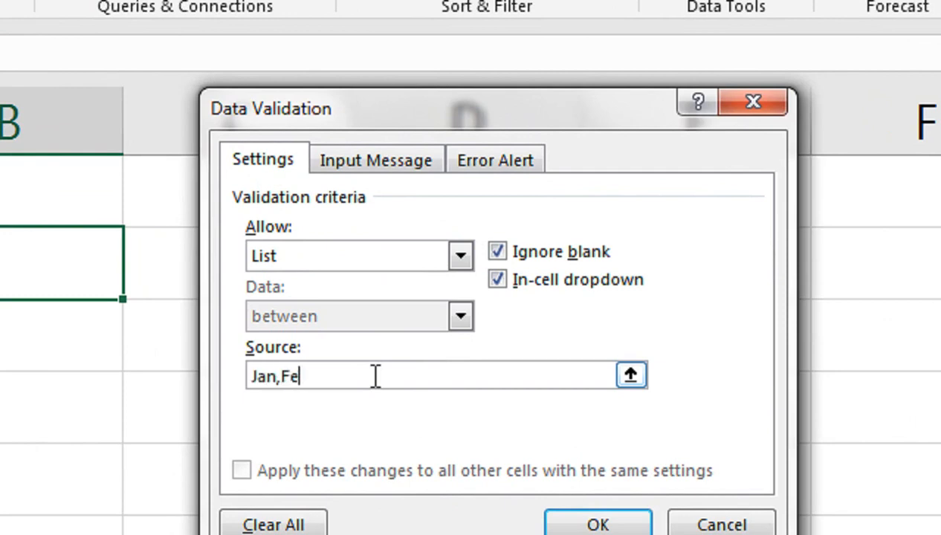
{"action": "type", "text": "b,Mar,Apr,Ma"}
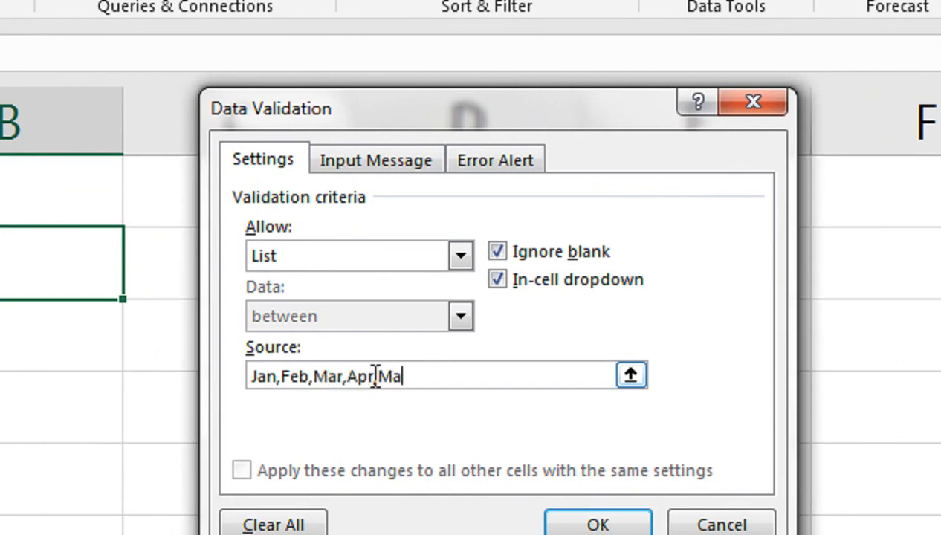
{"action": "type", "text": "y,June"}
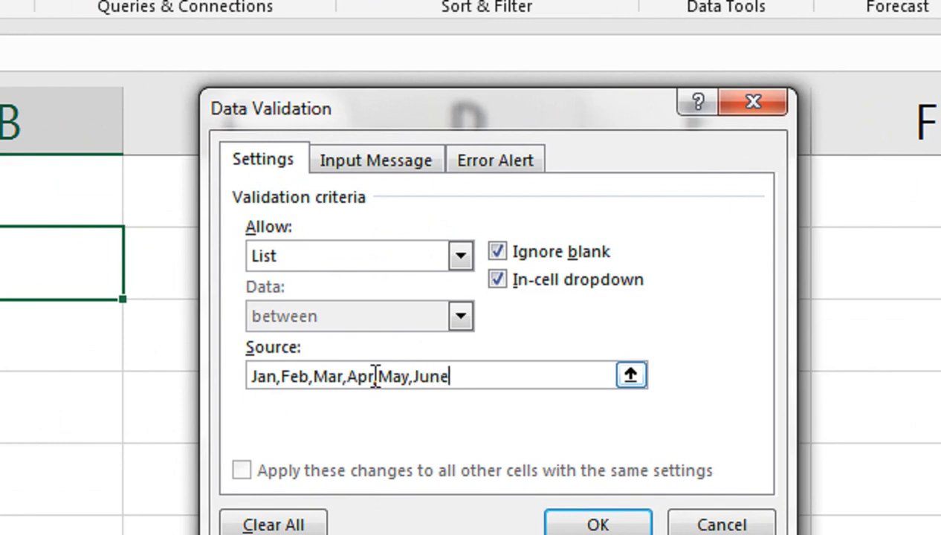
{"action": "type", "text": ",July"}
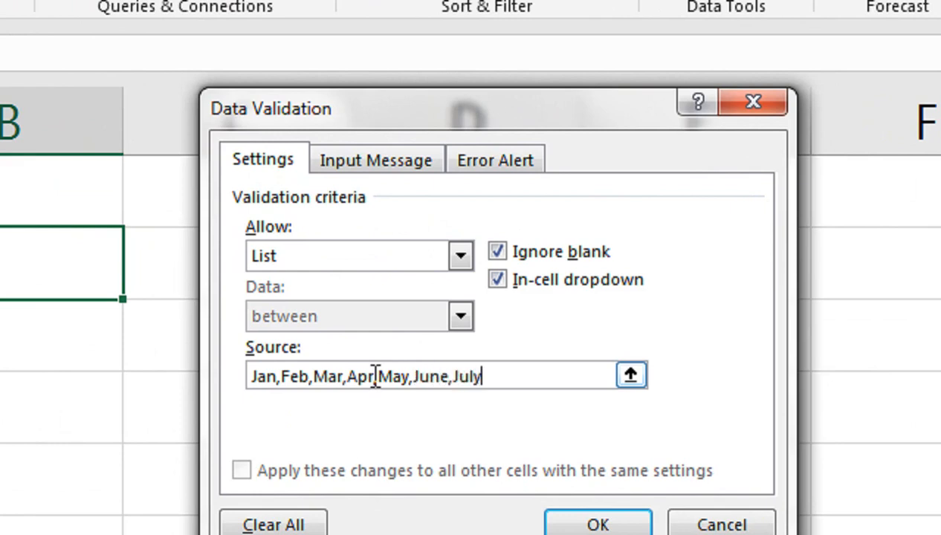
{"action": "type", "text": ",aug,Sep,Oct,Nov,Dec"}
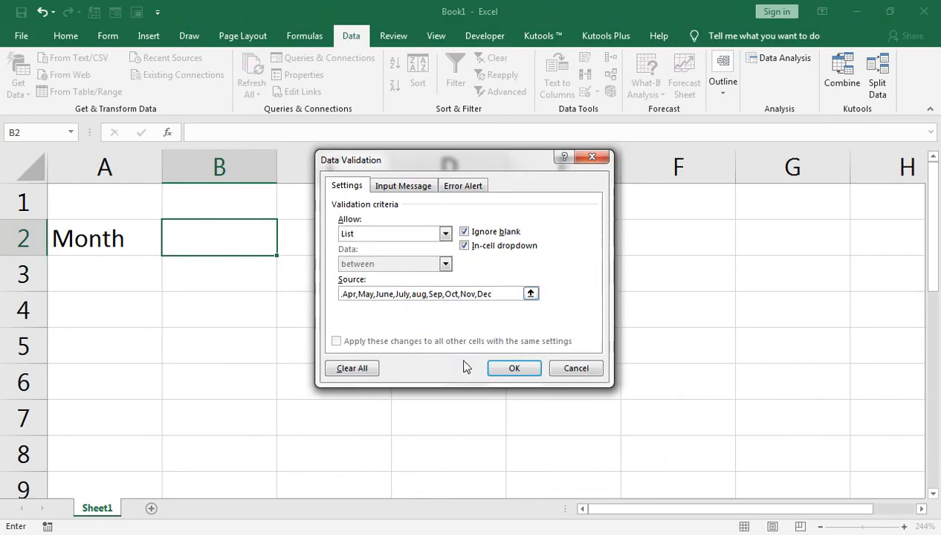
{"action": "left_click", "coordinate": [583, 515]}
{"action": "left_click", "coordinate": [507, 362]}
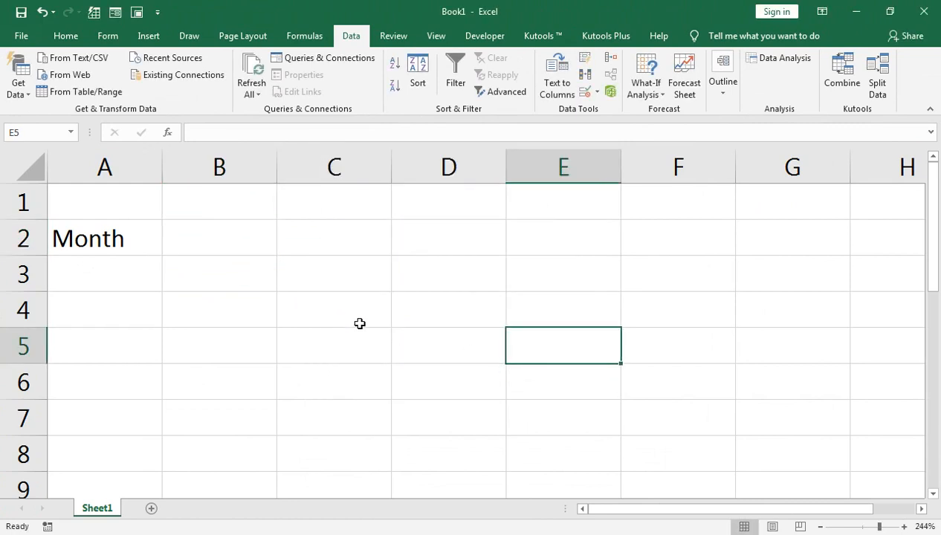
- Add an outside border around the month selection cell B2
{"action": "left_click", "coordinate": [212, 237]}
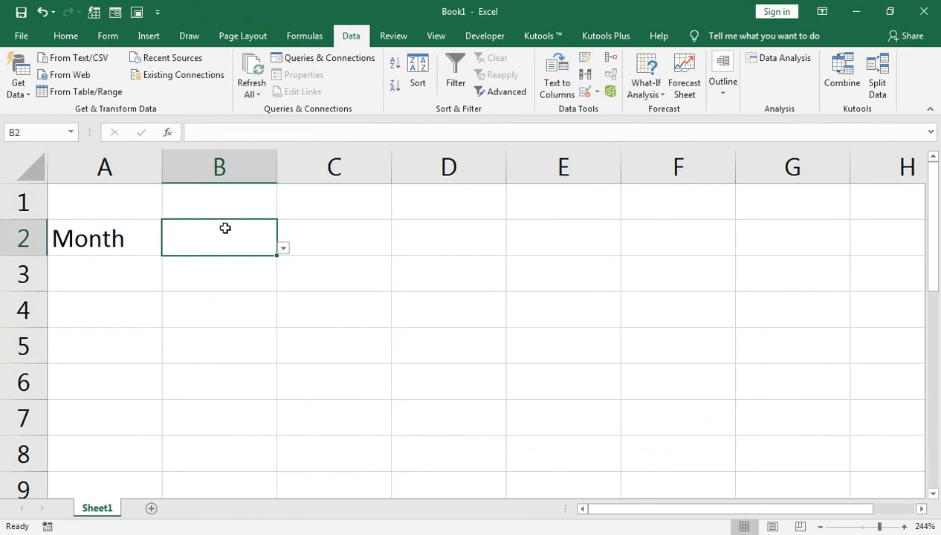
{"action": "left_click", "coordinate": [72, 35]}
{"action": "left_click", "coordinate": [149, 87]}
{"action": "left_click", "coordinate": [156, 268]}
- Choose Mar from the month dropdown list in cell B2
{"action": "left_click", "coordinate": [282, 251]}
{"action": "left_click", "coordinate": [245, 307]}
{"action": "left_click", "coordinate": [283, 251]}
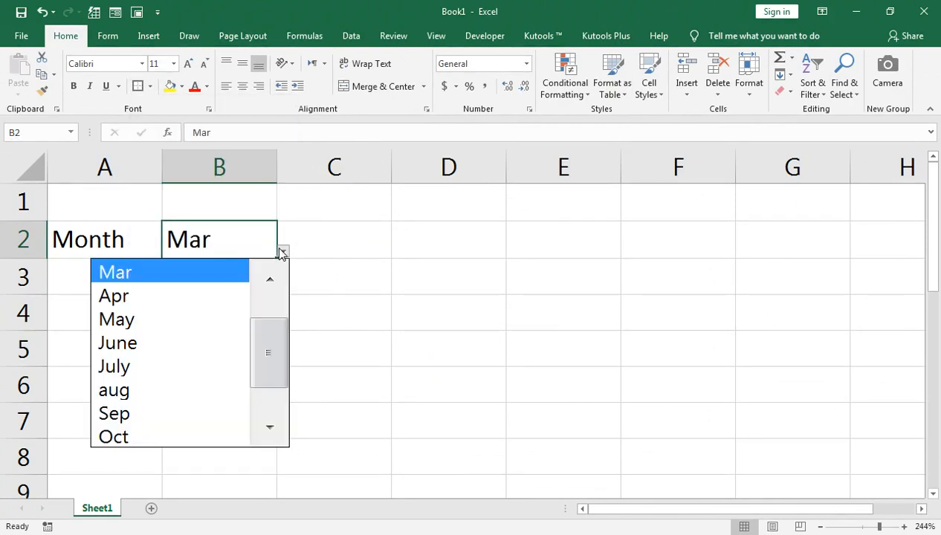
{"action": "left_click", "coordinate": [202, 277]}
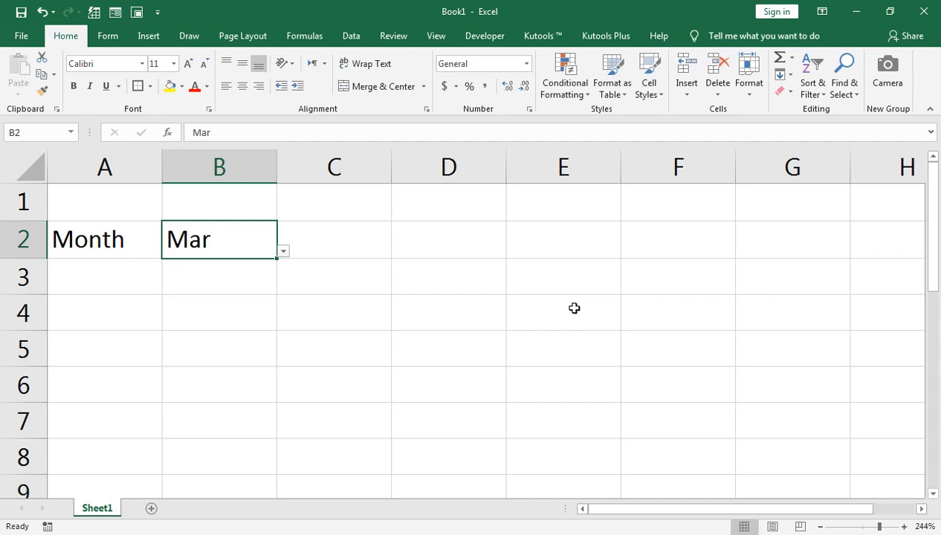
- Enter the column header "Emp Code" in cell A4
{"action": "left_click", "coordinate": [141, 321]}
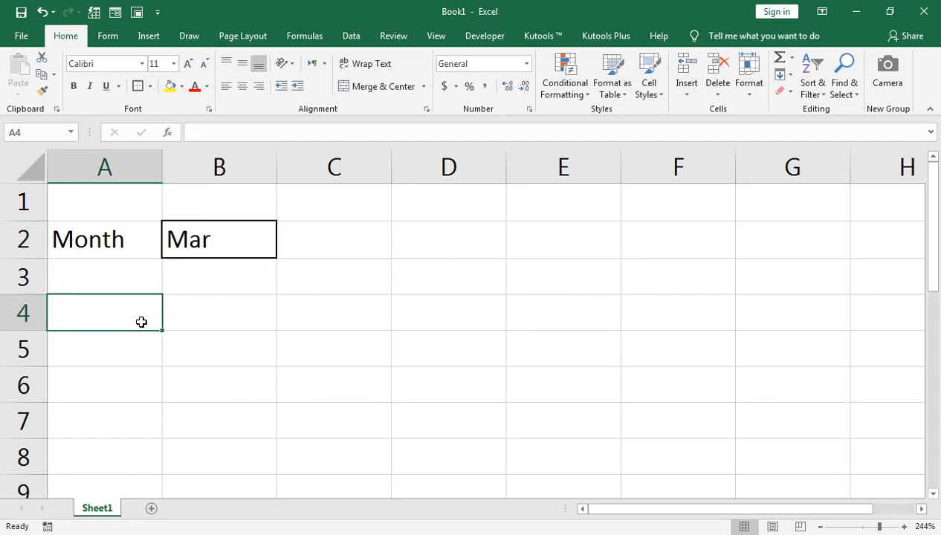
{"action": "type", "text": "Emp"}
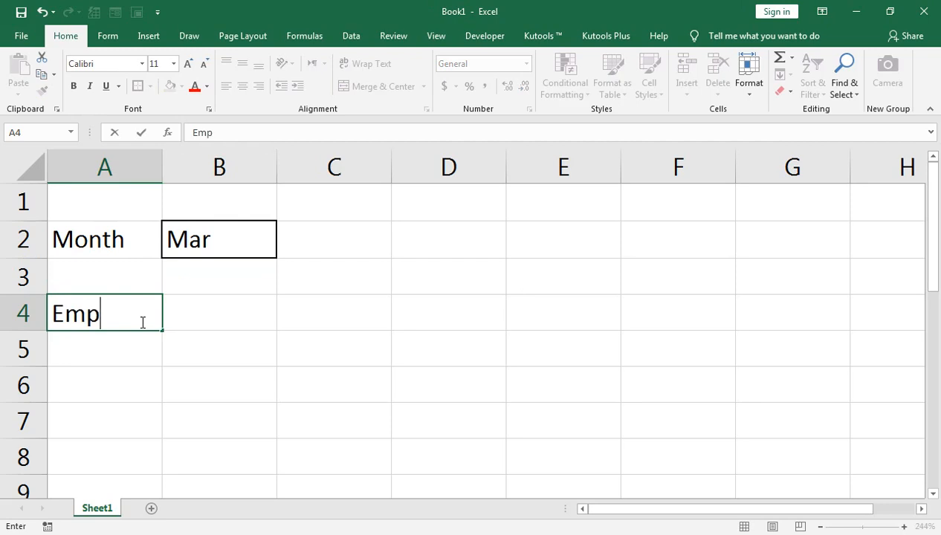
{"action": "type", "text": " Code"}
{"action": "key", "text": "Tab"}
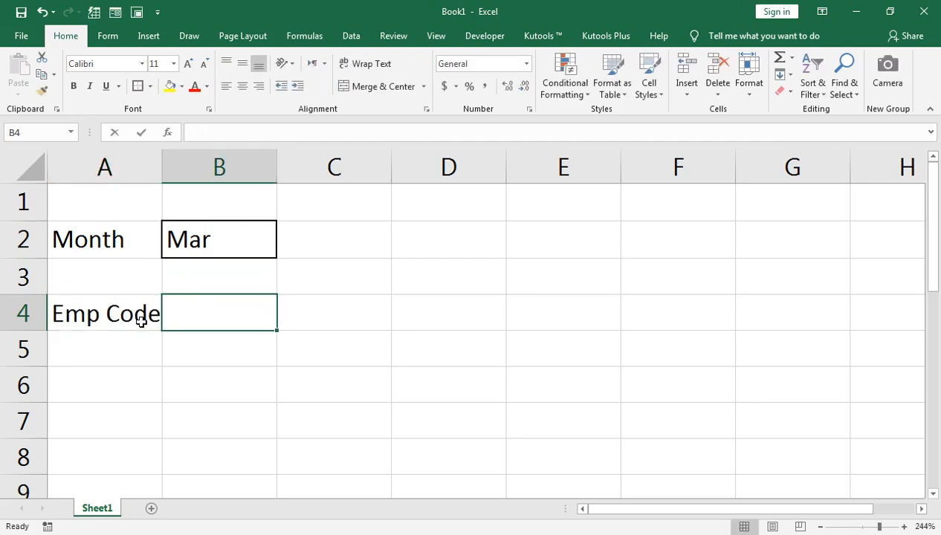
- Enter the header "Emp Name" in cell B4 and autofit the width of column B
{"action": "type", "text": "Emp n"}
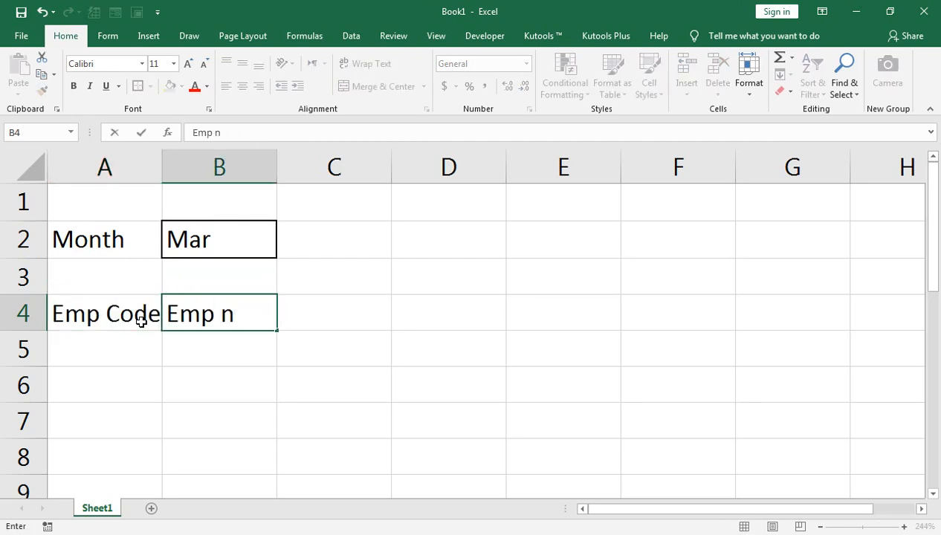
{"action": "key", "text": "BackSpace"}
{"action": "type", "text": "B"}
{"action": "key", "text": "BackSpace"}
{"action": "type", "text": "Name"}
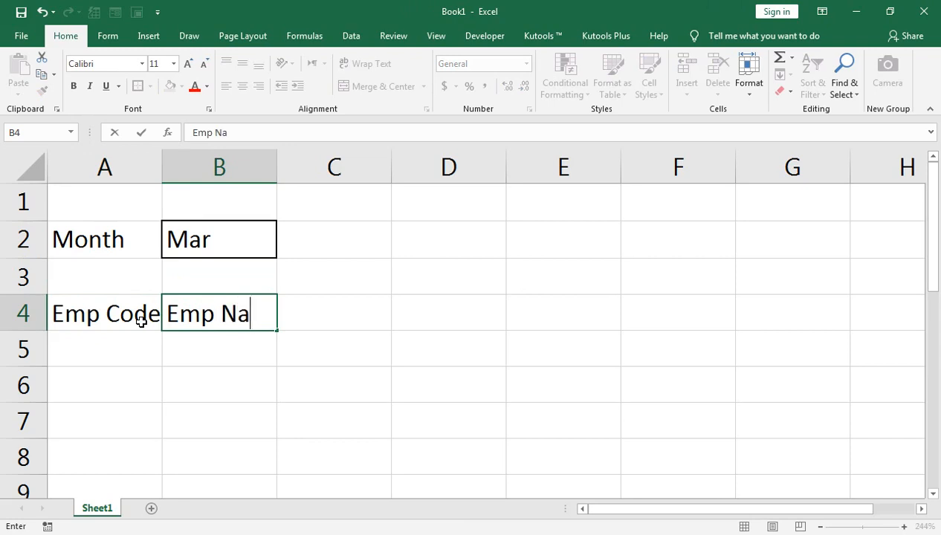
{"action": "key", "text": "Tab"}
{"action": "key", "text": "Left"}
{"action": "key", "text": "alt+h"}
{"action": "key", "text": "o"}
{"action": "key", "text": "i"}
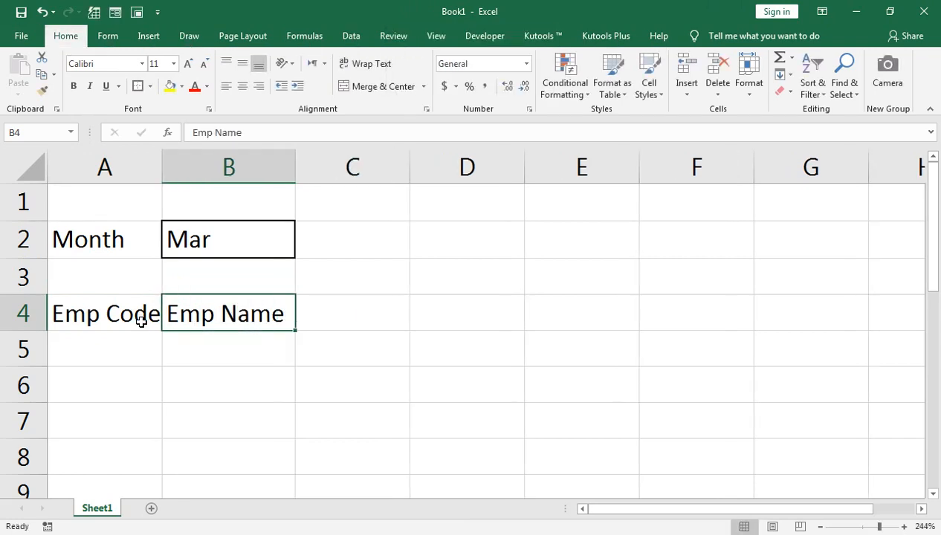
- Enter the header "Designation" in cell C4 and autofit the width of column C
{"action": "key", "text": "Right"}
{"action": "type", "text": "De"}
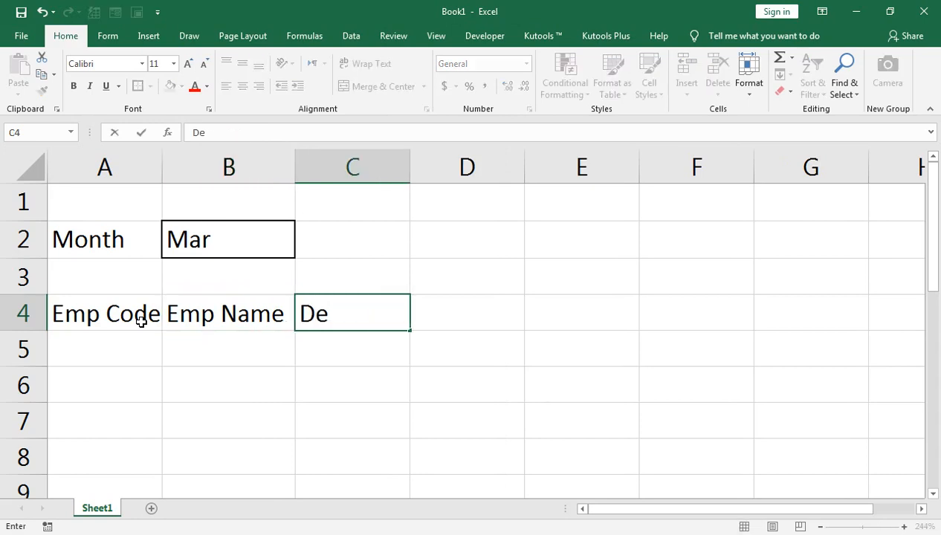
{"action": "type", "text": "signation"}
{"action": "key", "text": "Right"}
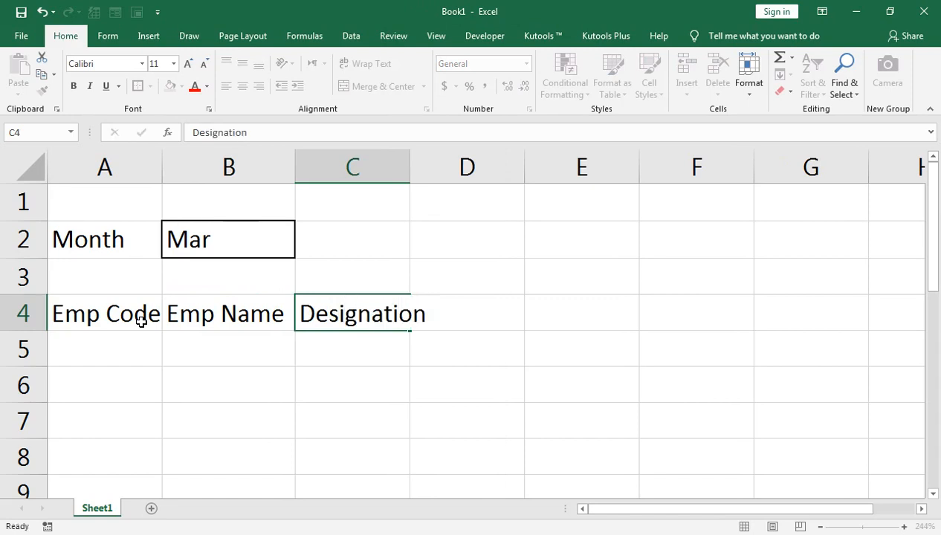
{"action": "key", "text": "Left"}
{"action": "key", "text": "alt+o"}
{"action": "key", "text": "c"}
{"action": "key", "text": "a"}
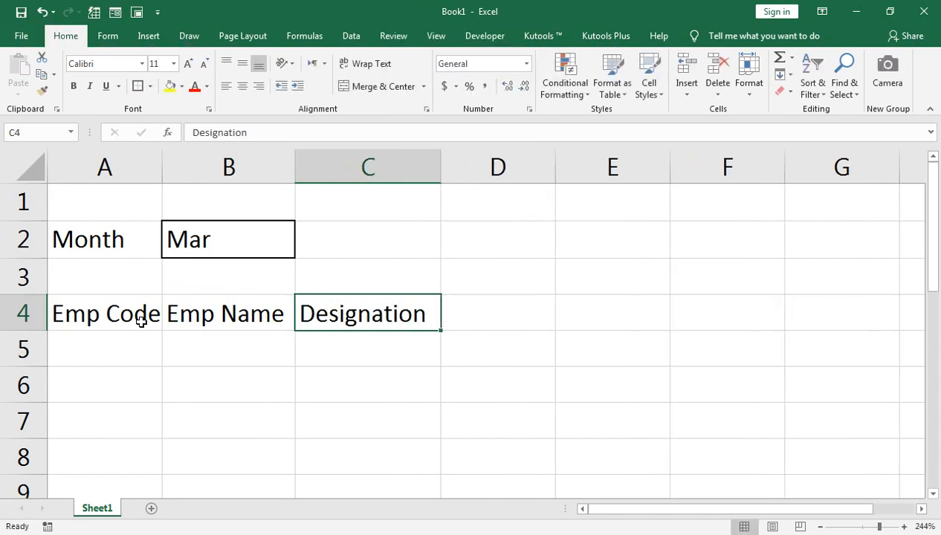
- Enter the formula =VALUE("1-"&B2&"-2021") in cell D4 to build the first date of the selected month
{"action": "key", "text": "Right"}
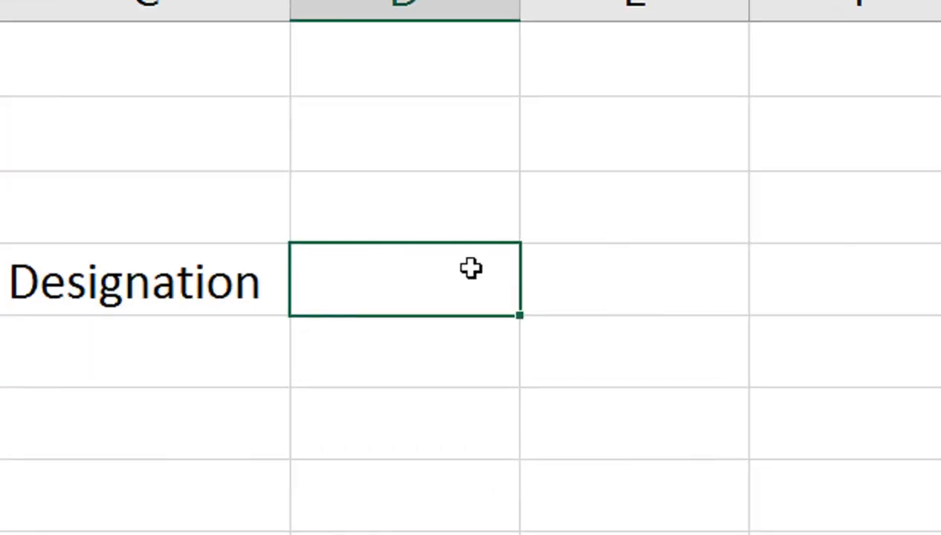
{"action": "type", "text": "="}
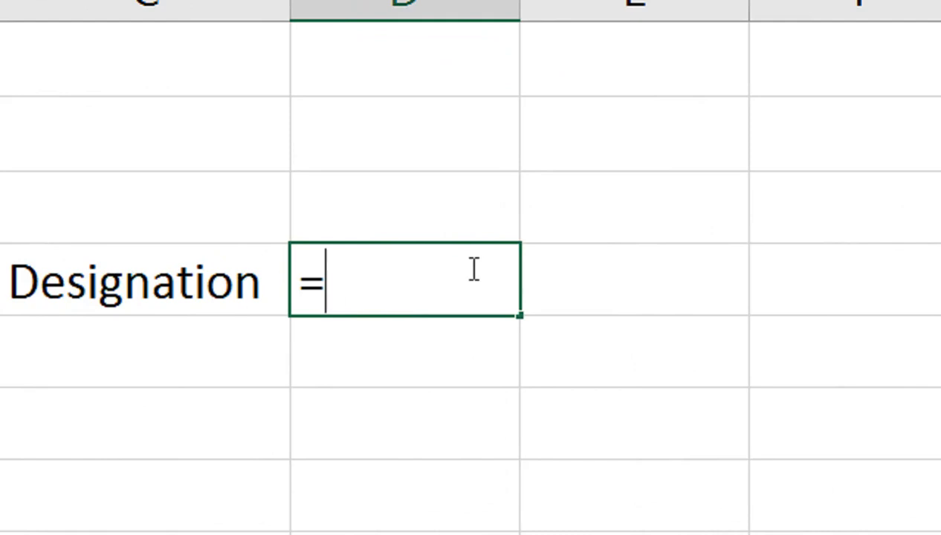
{"action": "type", "text": "val"}
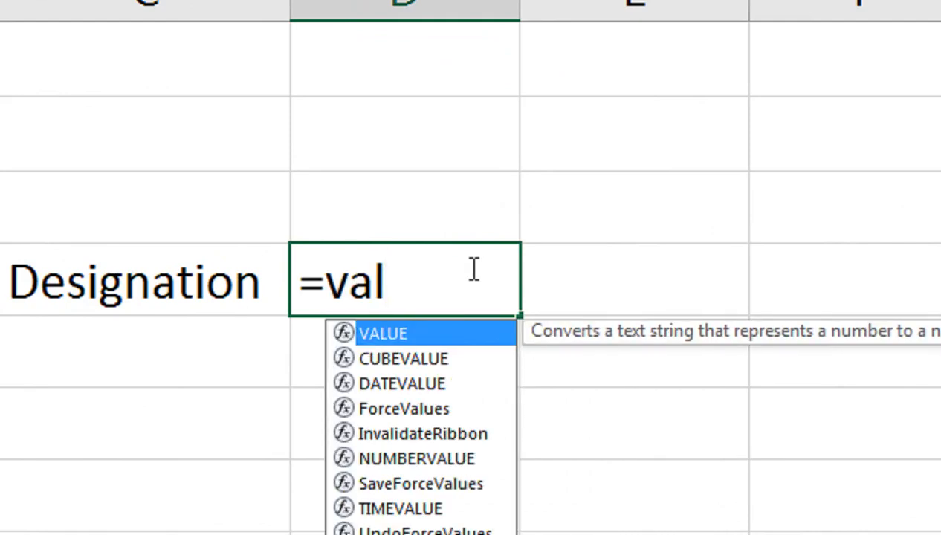
{"action": "key", "text": "Tab"}
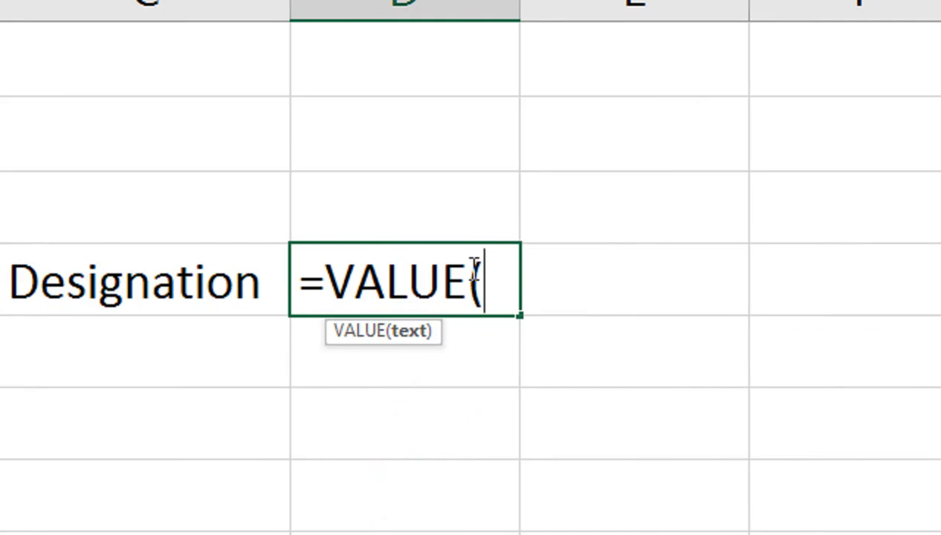
{"action": "type", "text": "\"1-"}
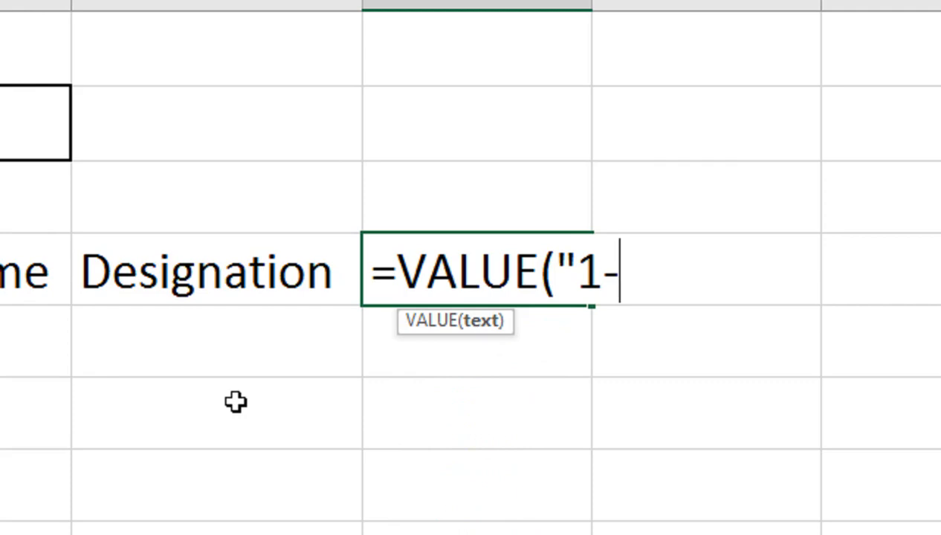
{"action": "type", "text": "\"&"}
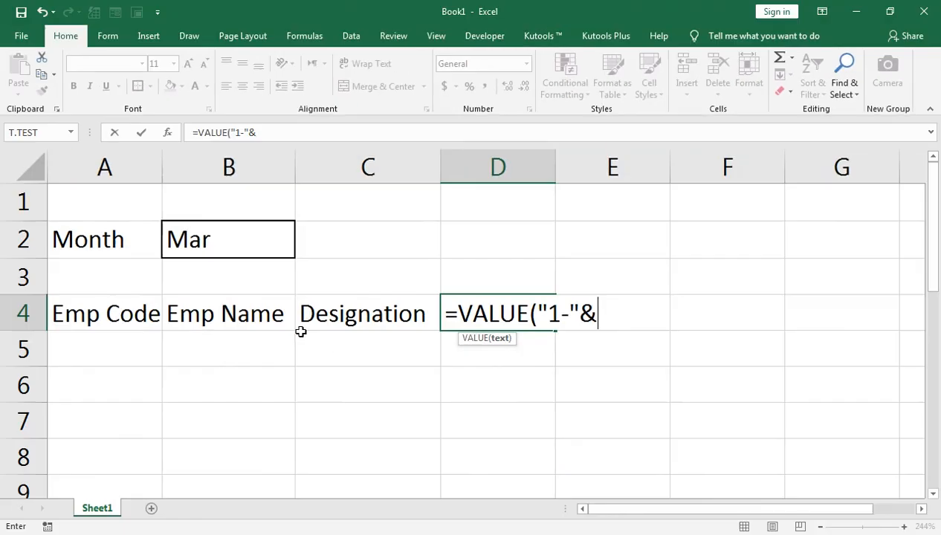
{"action": "left_click", "coordinate": [195, 243]}
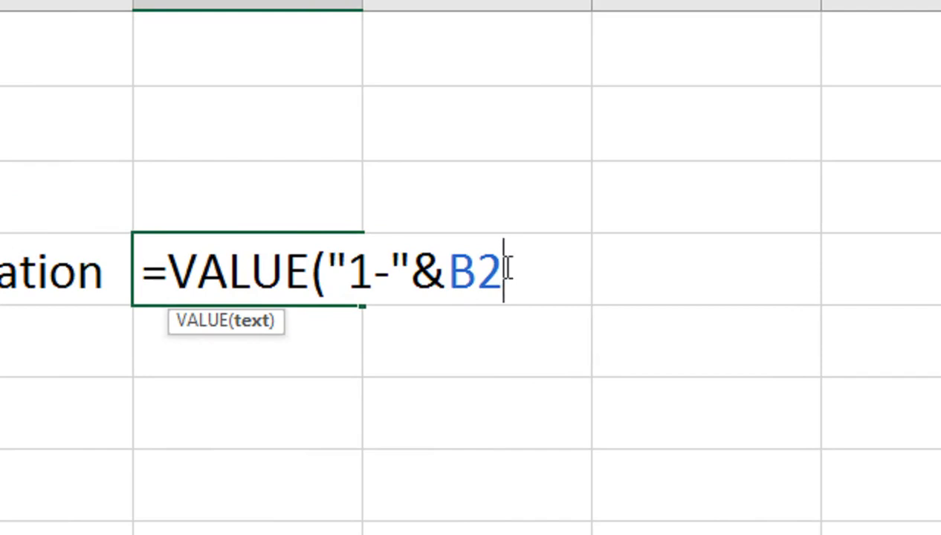
{"action": "type", "text": "&"}
{"action": "type", "text": "\"-"}
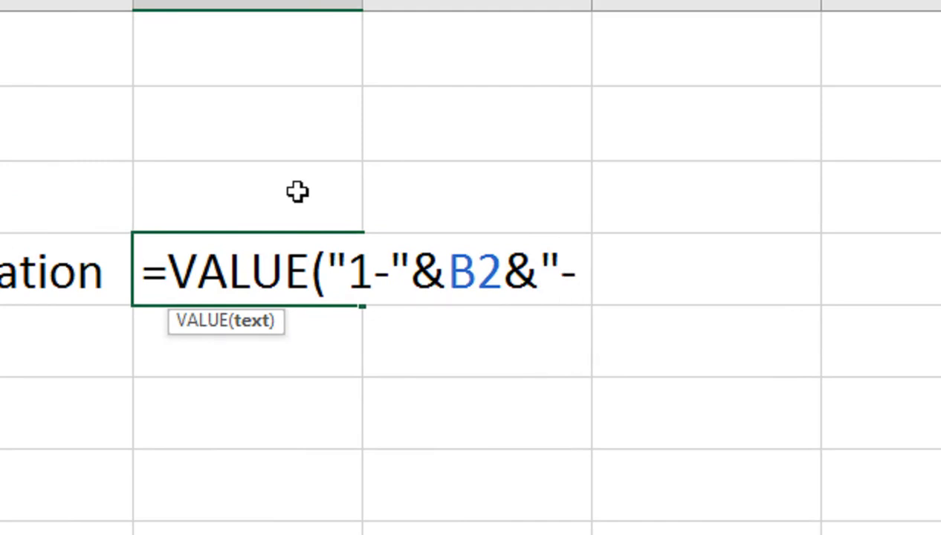
{"action": "type", "text": "20"}
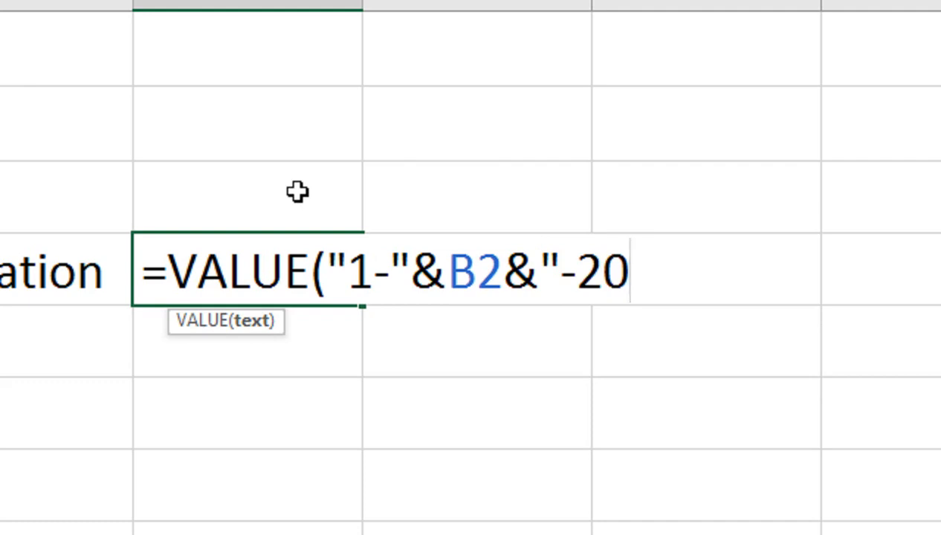
{"action": "type", "text": "21"}
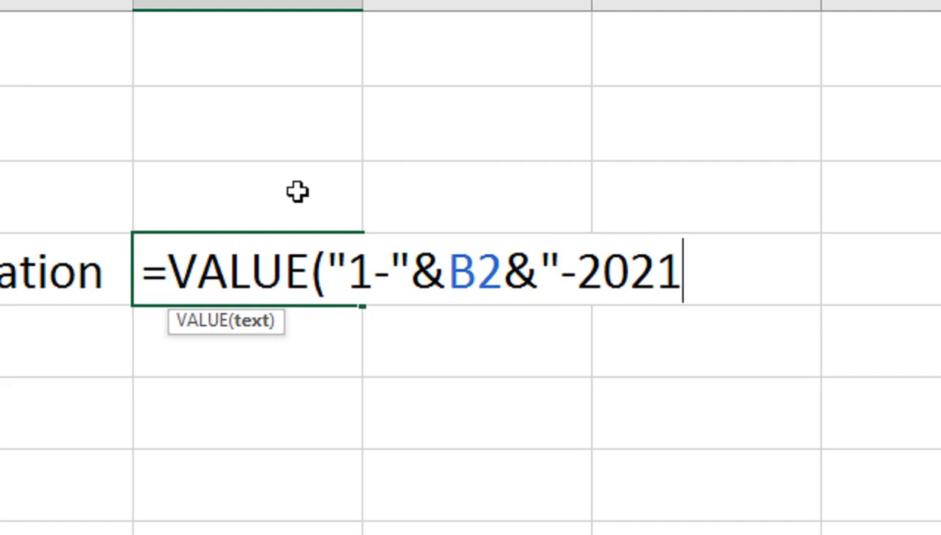
{"action": "type", "text": "\""}
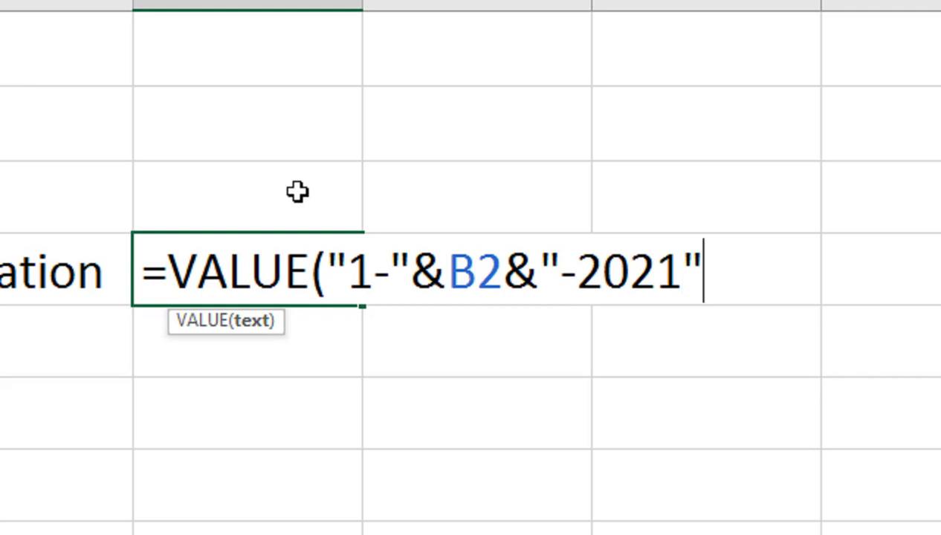
{"action": "type", "text": ")"}
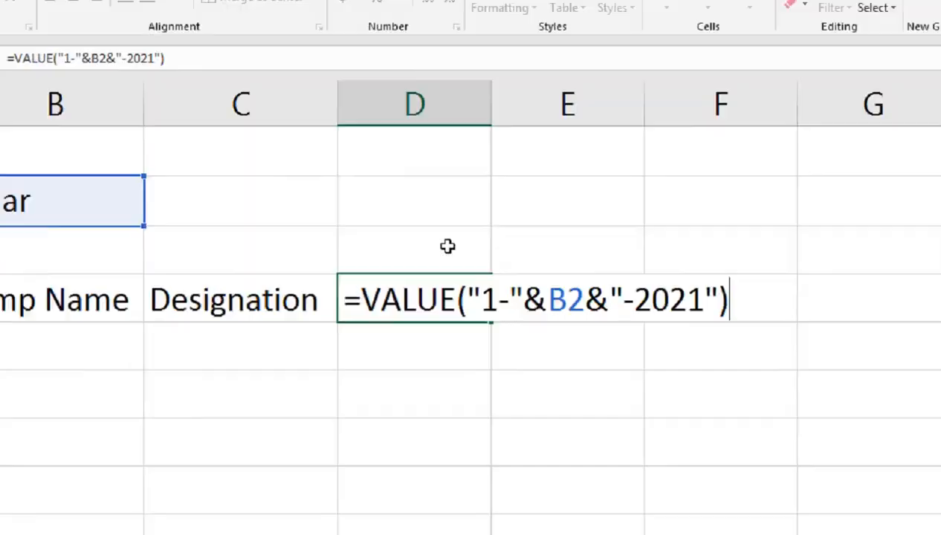
{"action": "key", "text": "Return"}
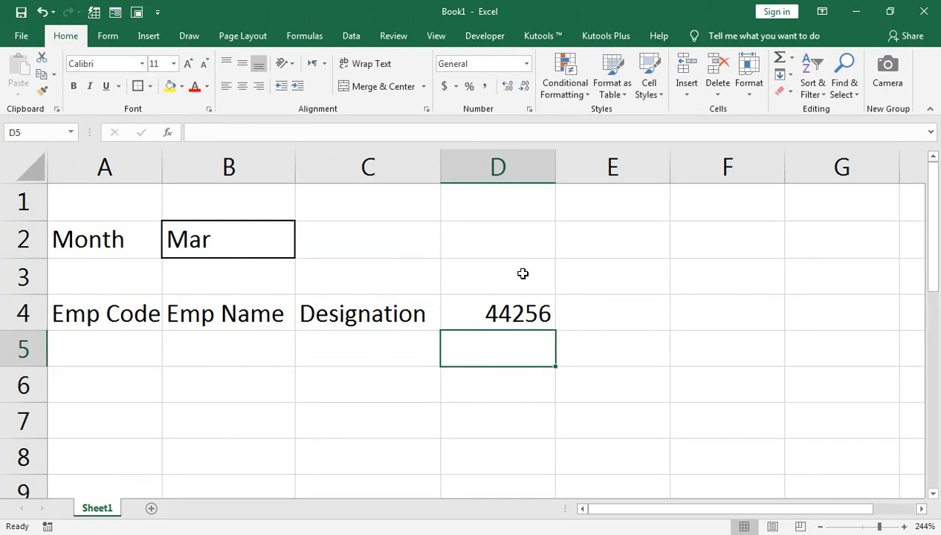
{"action": "double_click", "coordinate": [521, 318]}
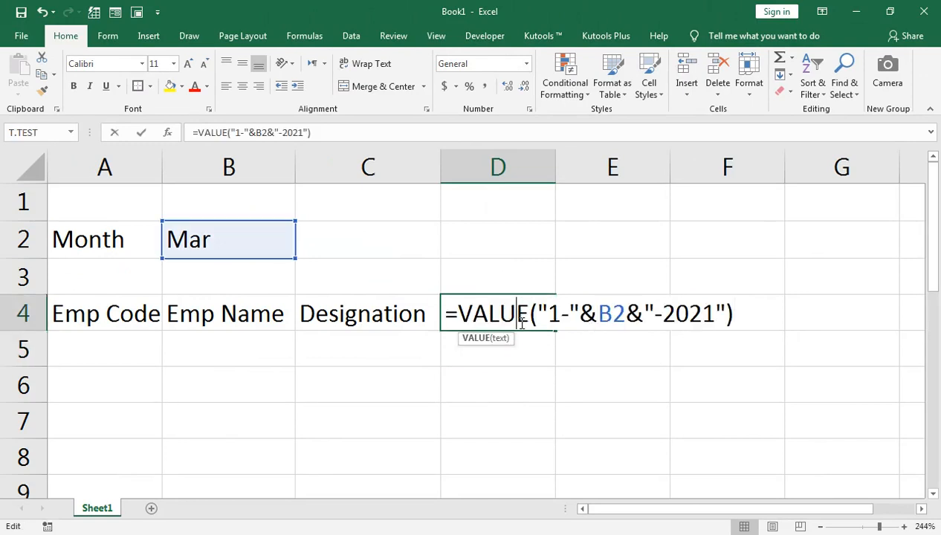
{"action": "key", "text": "Return"}
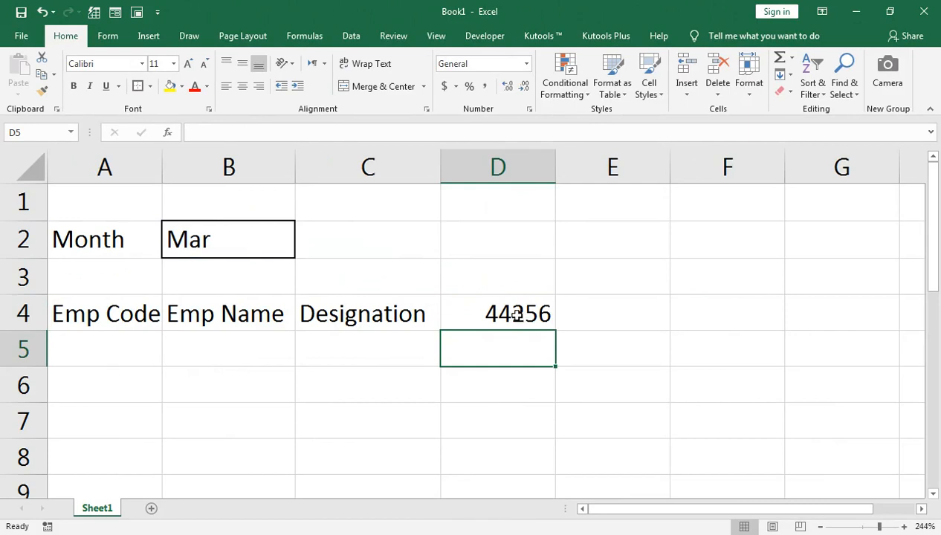
- Format cell D4 as a date in the d-mmm-yy style
{"action": "left_click", "coordinate": [517, 316]}
{"action": "left_click", "coordinate": [526, 64]}
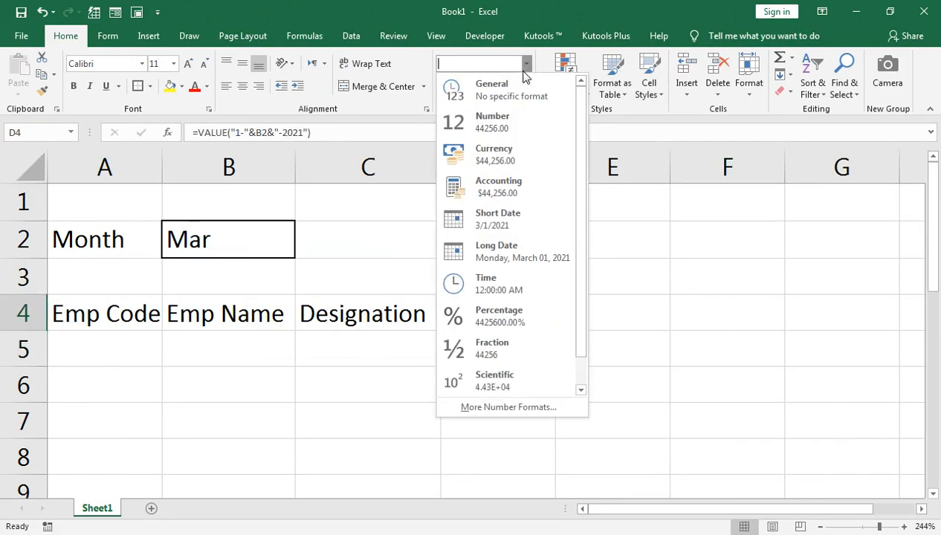
{"action": "left_click", "coordinate": [376, 99]}
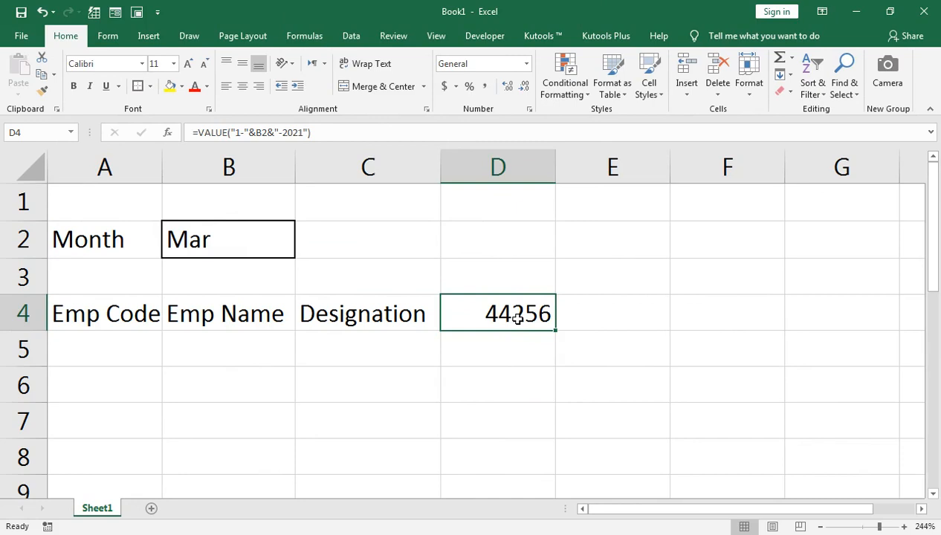
{"action": "key", "text": "ctrl+shift+3"}
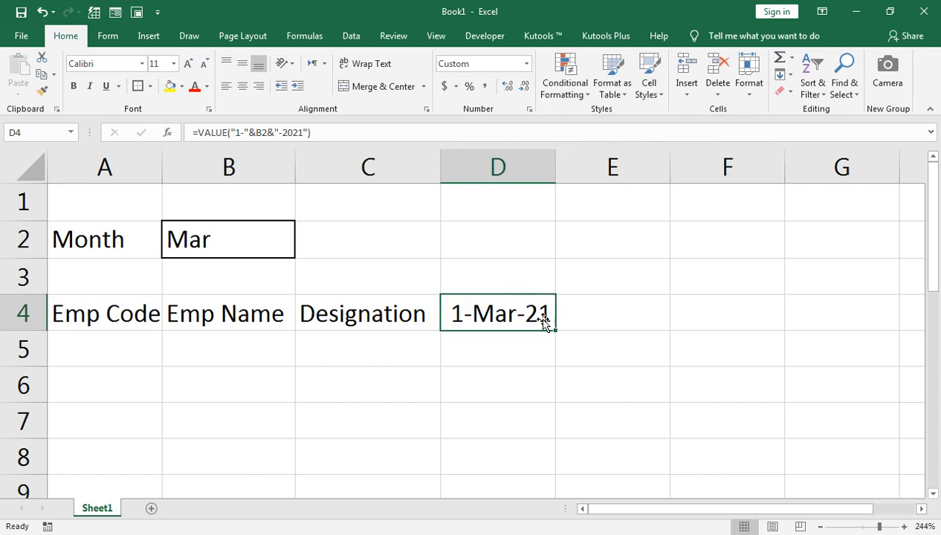
- Enter the formula =D4+1 in cell E4 to calculate the following day's date
{"action": "left_click", "coordinate": [574, 316]}
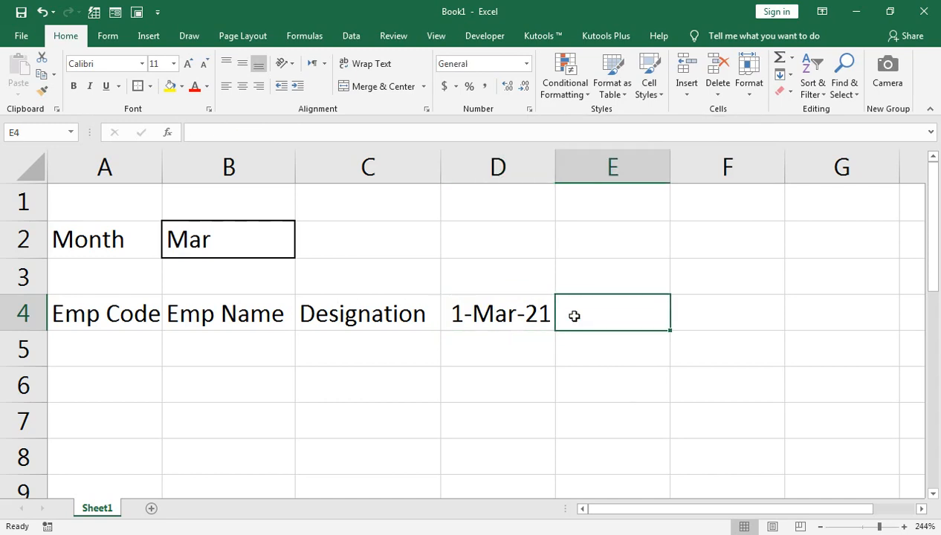
{"action": "left_click", "coordinate": [553, 326]}
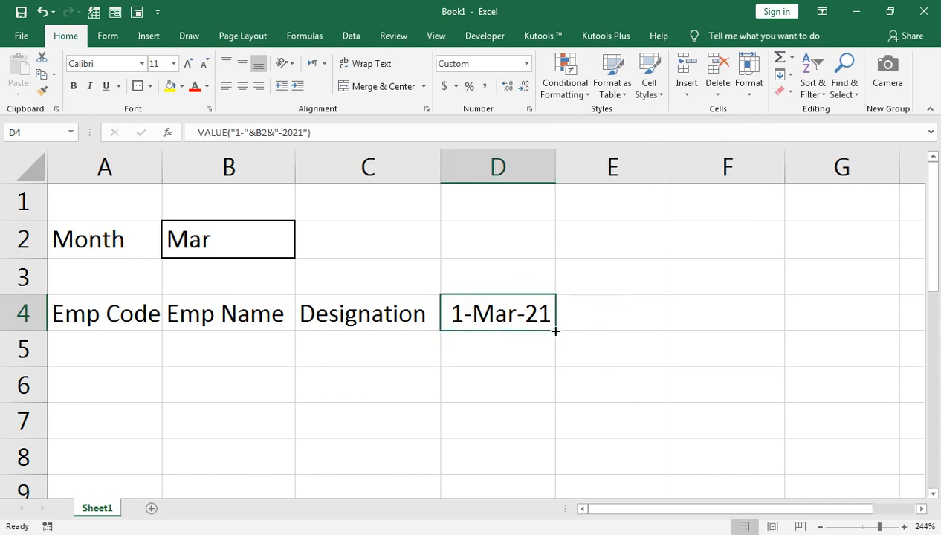
{"action": "left_click", "coordinate": [578, 318]}
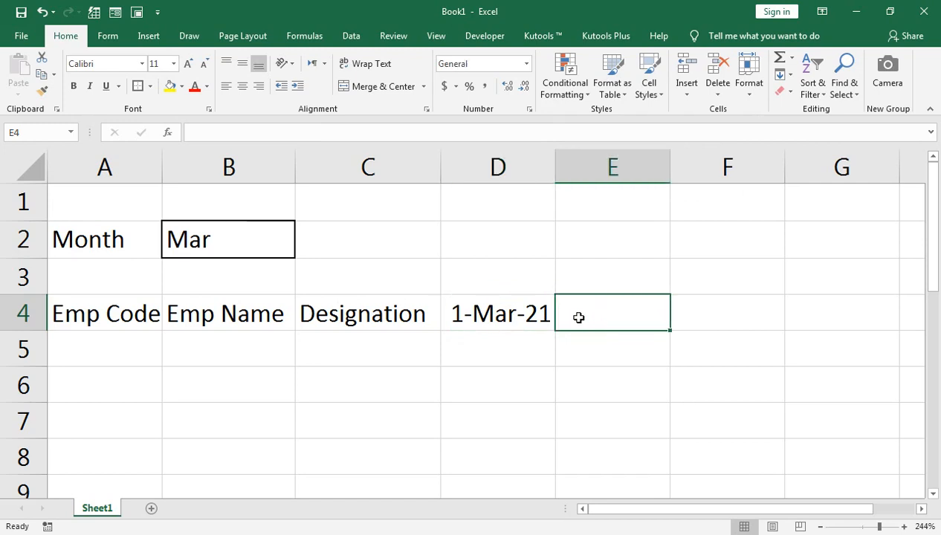
{"action": "type", "text": "="}
{"action": "left_click", "coordinate": [392, 253]}
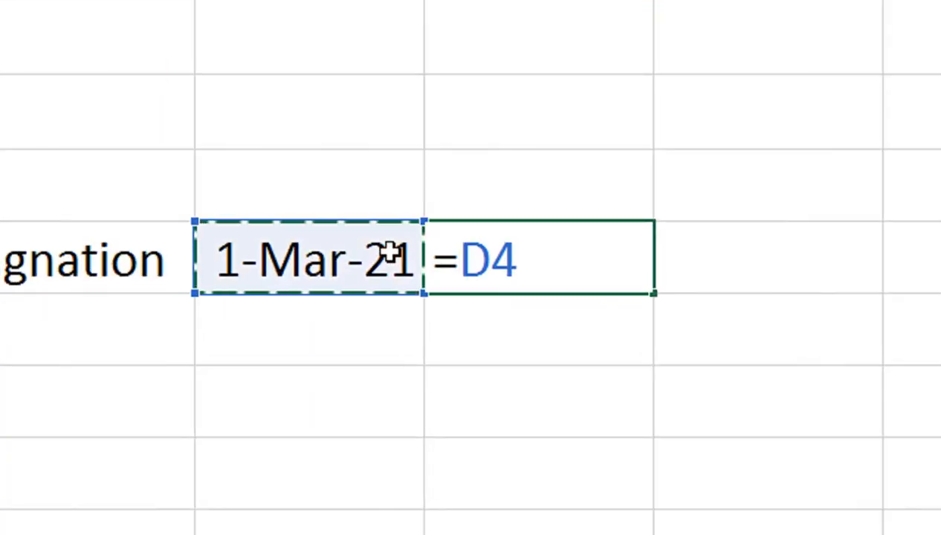
{"action": "type", "text": "+1"}
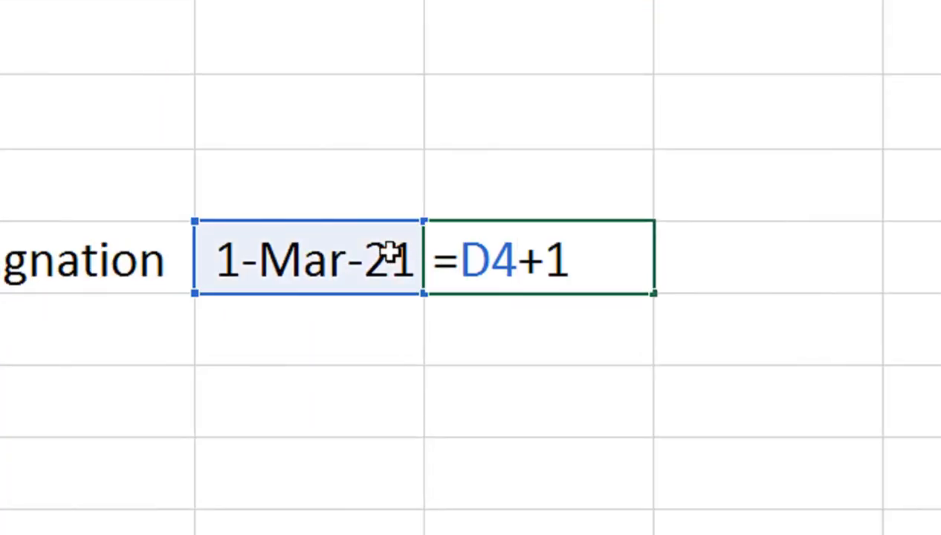
{"action": "key", "text": "Return"}
- Fill the next-day formula from cell E4 across row 4 to column AL
{"action": "left_click", "coordinate": [487, 245]}
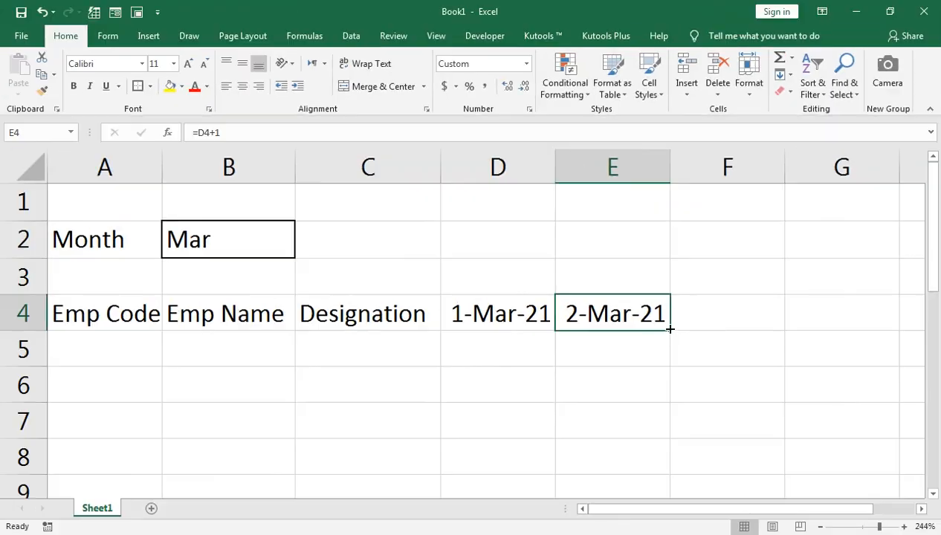
{"action": "left_click", "coordinate": [706, 274]}
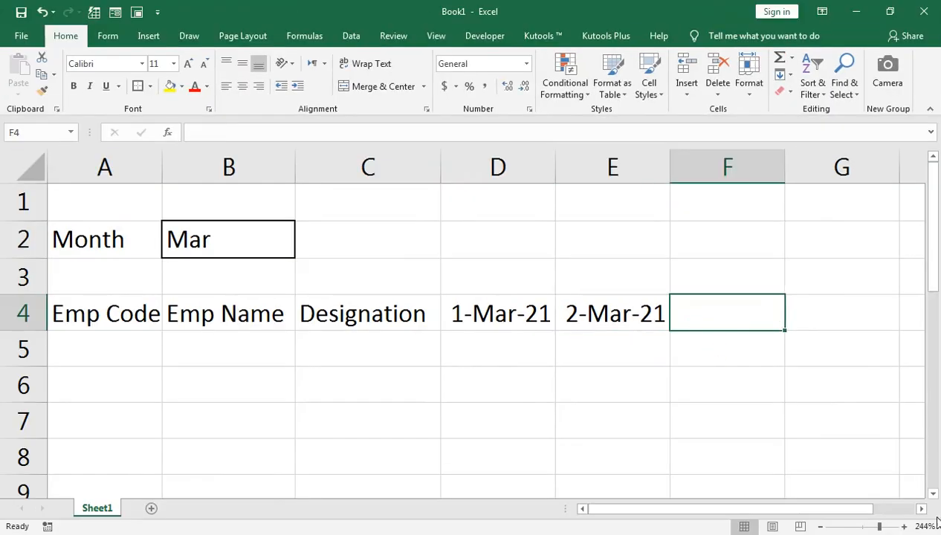
{"action": "left_click", "coordinate": [866, 528]}
{"action": "left_click", "coordinate": [260, 219]}
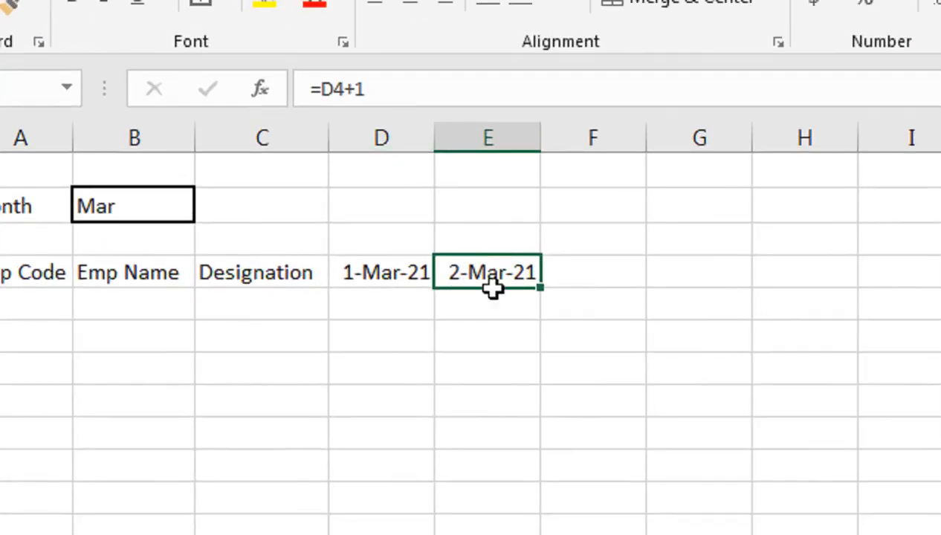
{"action": "left_click_drag", "start_coordinate": [543, 290], "coordinate": [940, 335]}
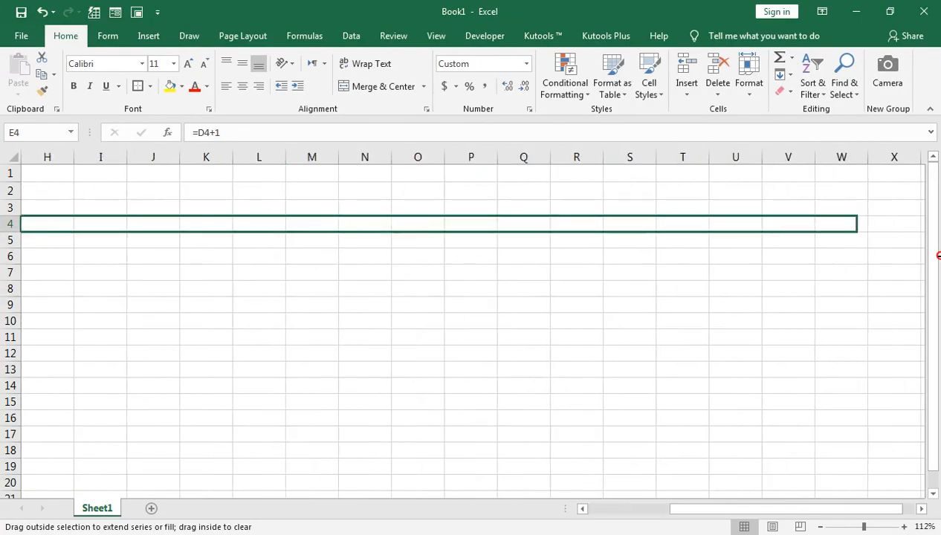
{"action": "left_click_drag", "start_coordinate": [939, 256], "coordinate": [743, 233]}
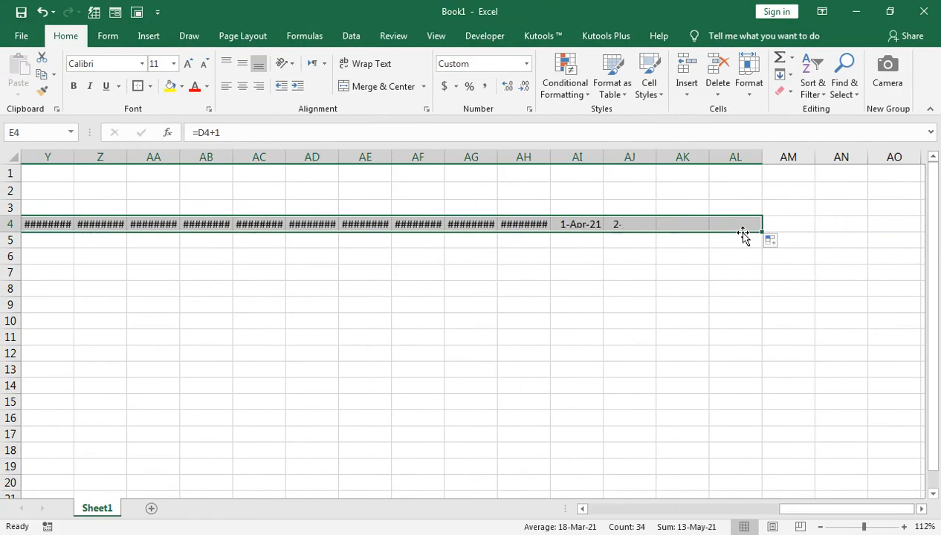
- Remove the extra April dates in columns AI to AL and autofit the width of all the sheet's columns
{"action": "left_click_drag", "start_coordinate": [573, 148], "coordinate": [720, 151]}
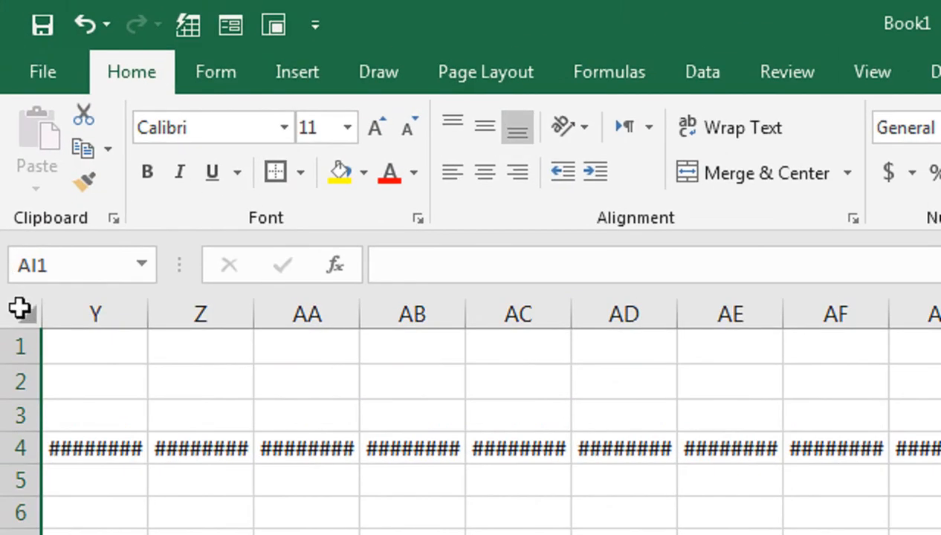
{"action": "left_click", "coordinate": [20, 309]}
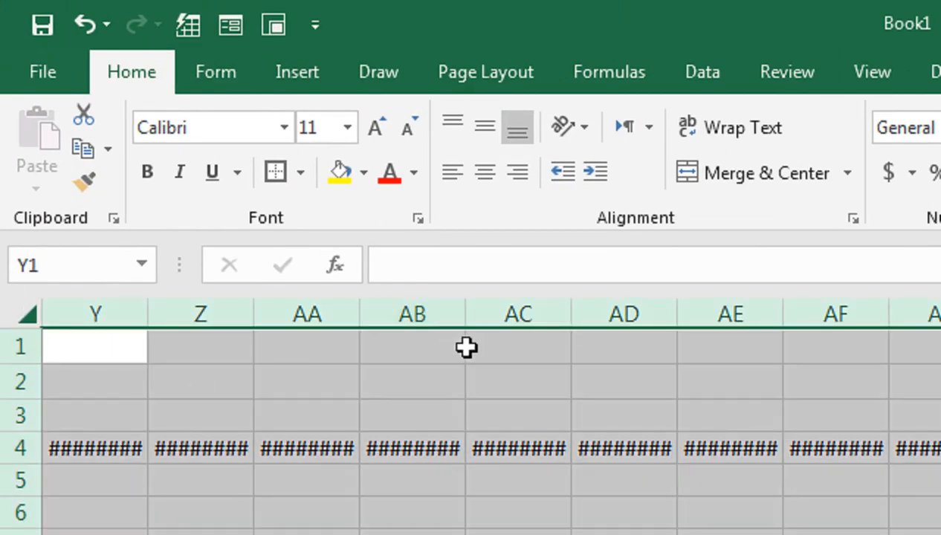
{"action": "double_click", "coordinate": [464, 320]}
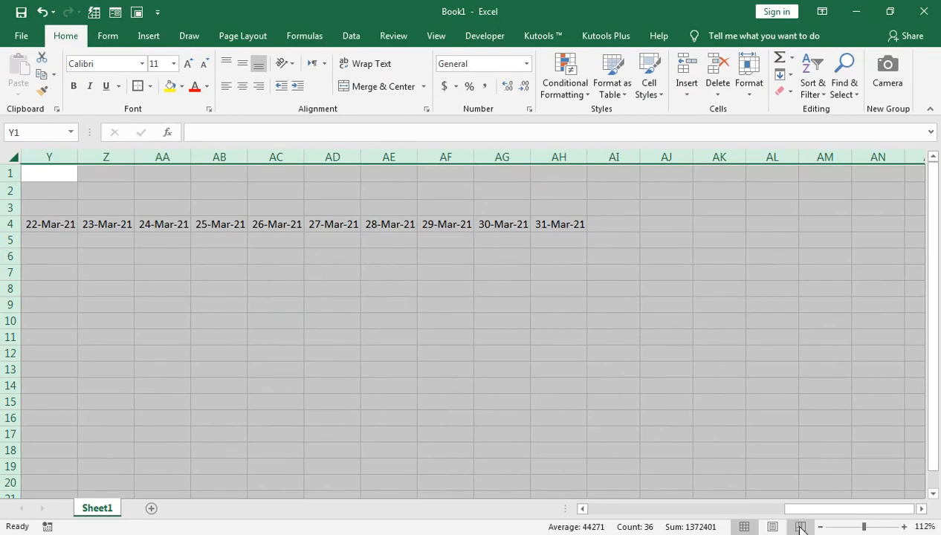
- Apply the custom number format DD to the dates in D4:AH4
{"action": "left_click", "coordinate": [853, 527]}
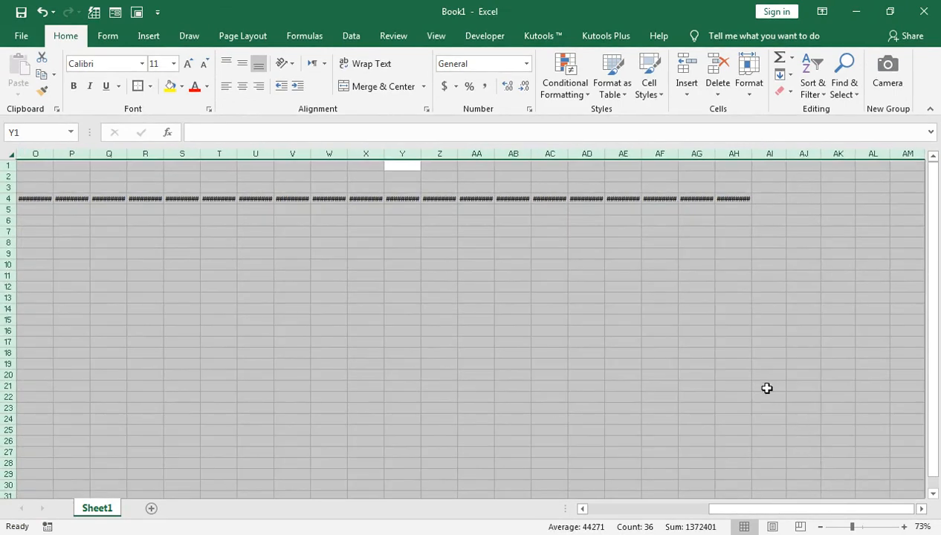
{"action": "left_click", "coordinate": [720, 198]}
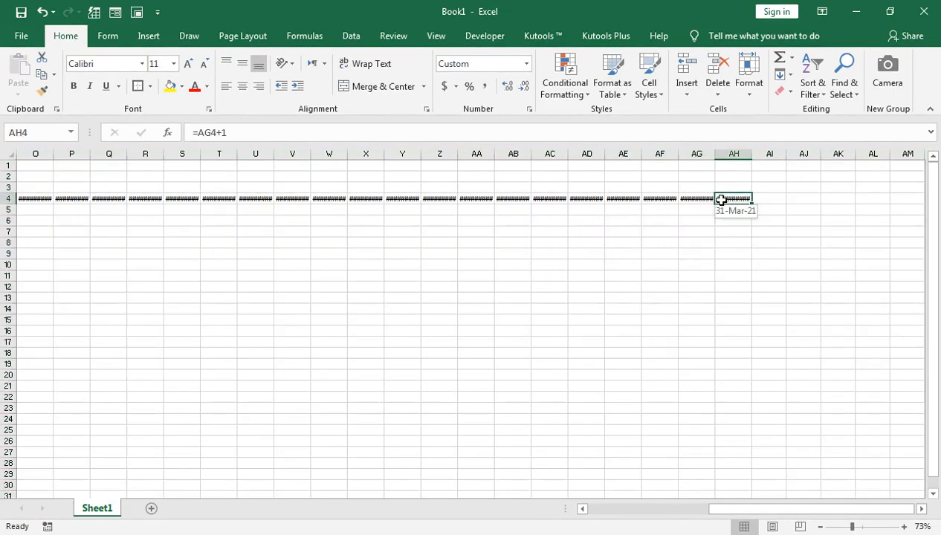
{"action": "key", "text": "ctrl+shift+Left"}
{"action": "key", "text": "shift+Right"}
{"action": "key", "text": "shift+Right"}
{"action": "key", "text": "shift+Right"}
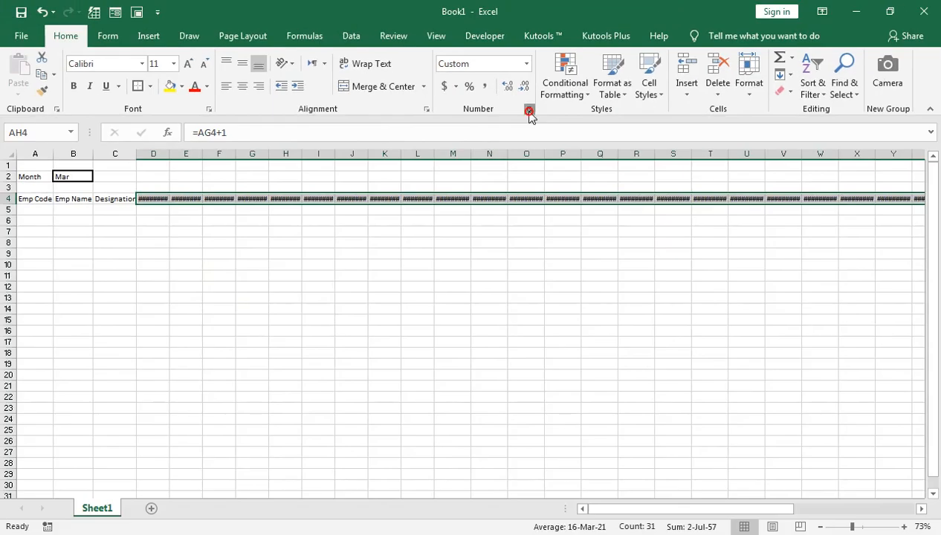
{"action": "left_click", "coordinate": [530, 110]}
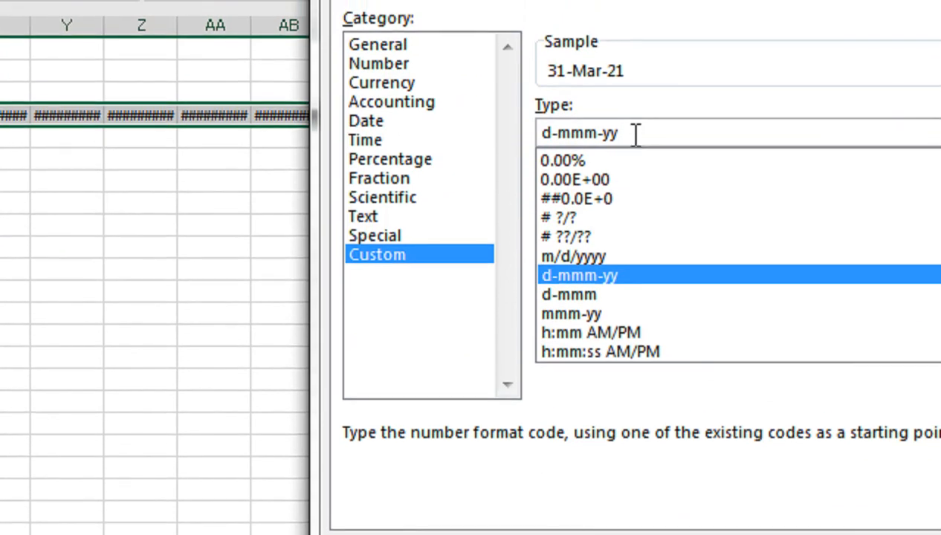
{"action": "left_click_drag", "start_coordinate": [635, 134], "coordinate": [514, 128]}
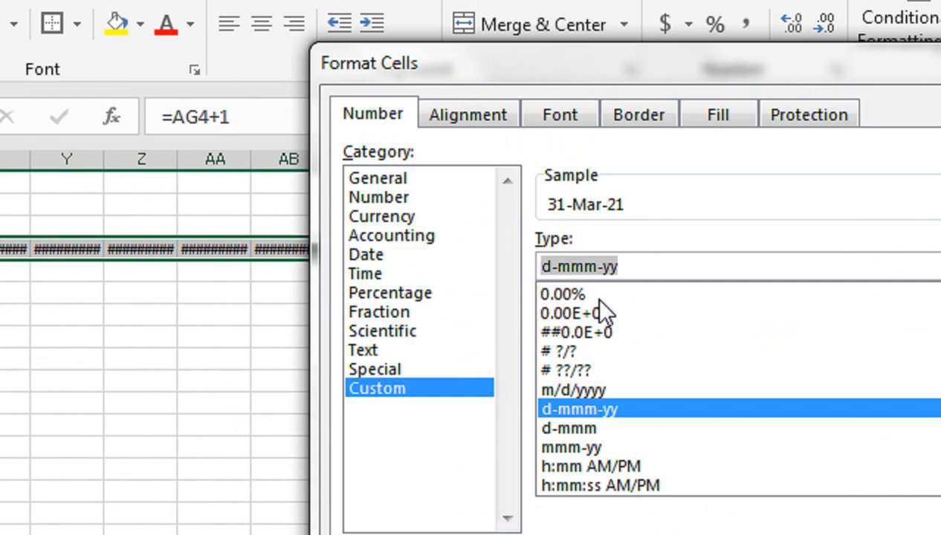
{"action": "type", "text": "DD"}
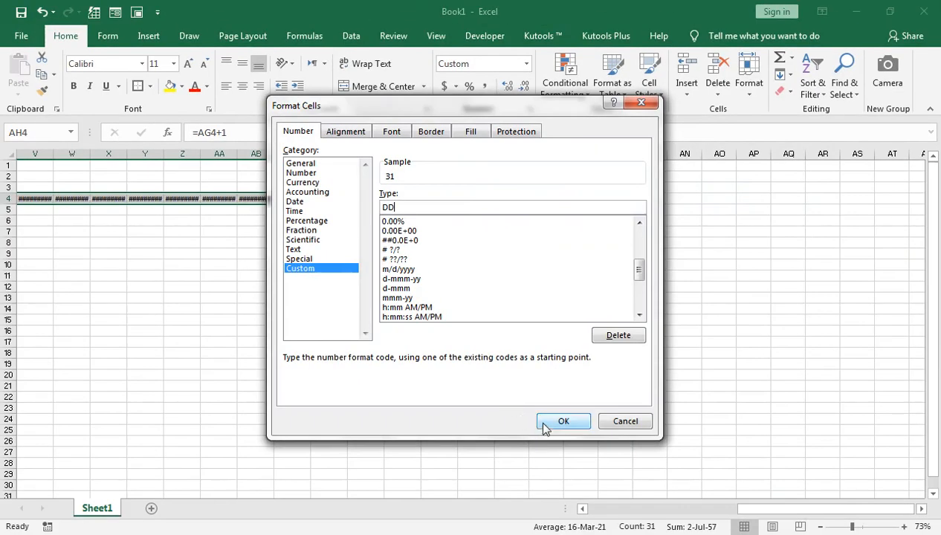
{"action": "left_click", "coordinate": [555, 421]}
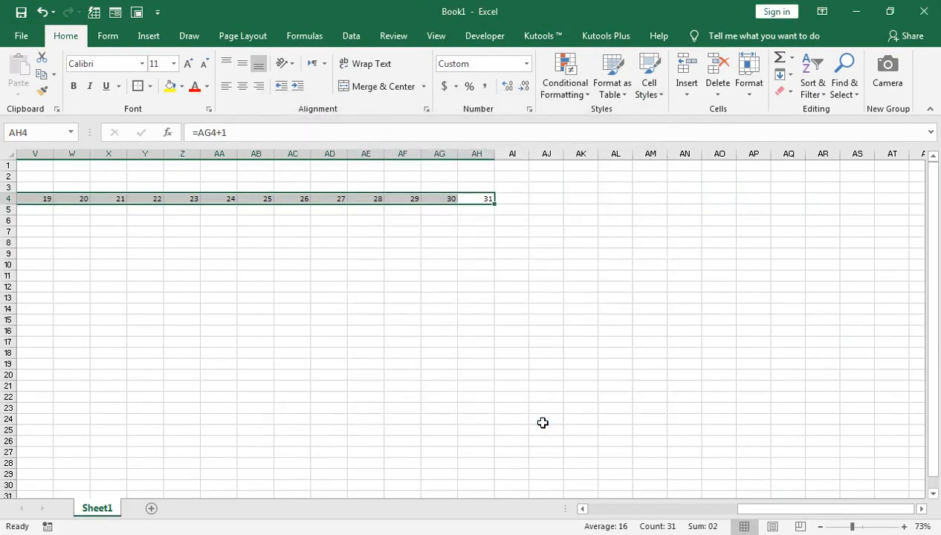
- Autofit the width of all the sheet's columns to the two-digit day numbers
{"action": "left_click_drag", "start_coordinate": [852, 527], "coordinate": [869, 526]}
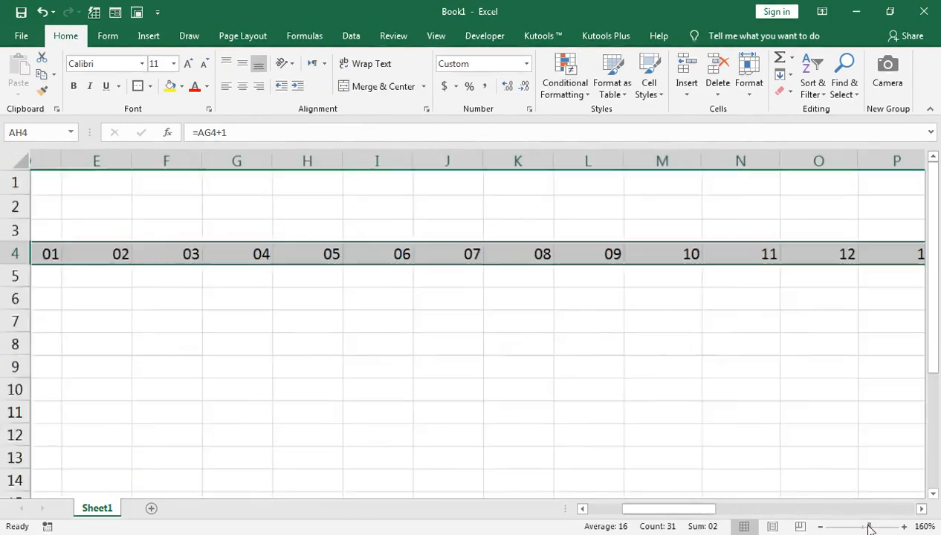
{"action": "left_click_drag", "start_coordinate": [643, 508], "coordinate": [587, 510]}
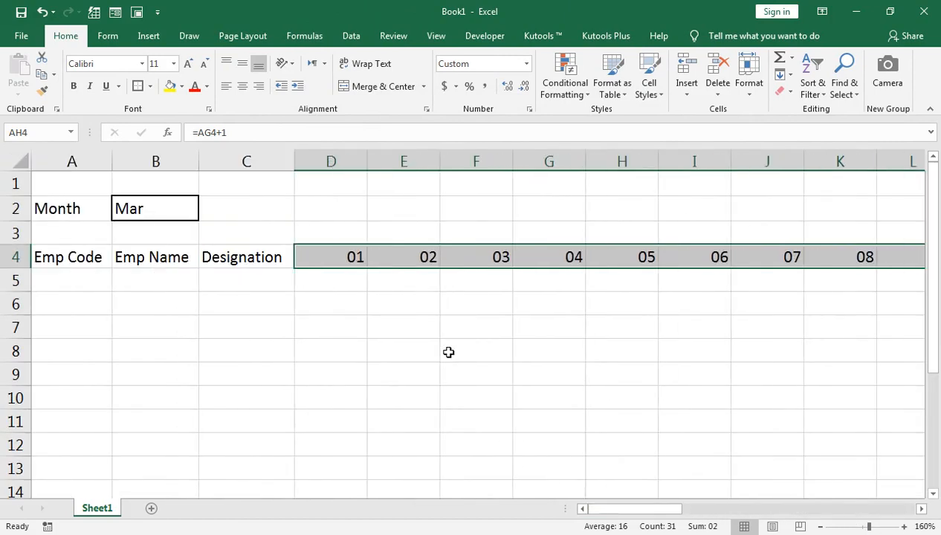
{"action": "left_click", "coordinate": [342, 255]}
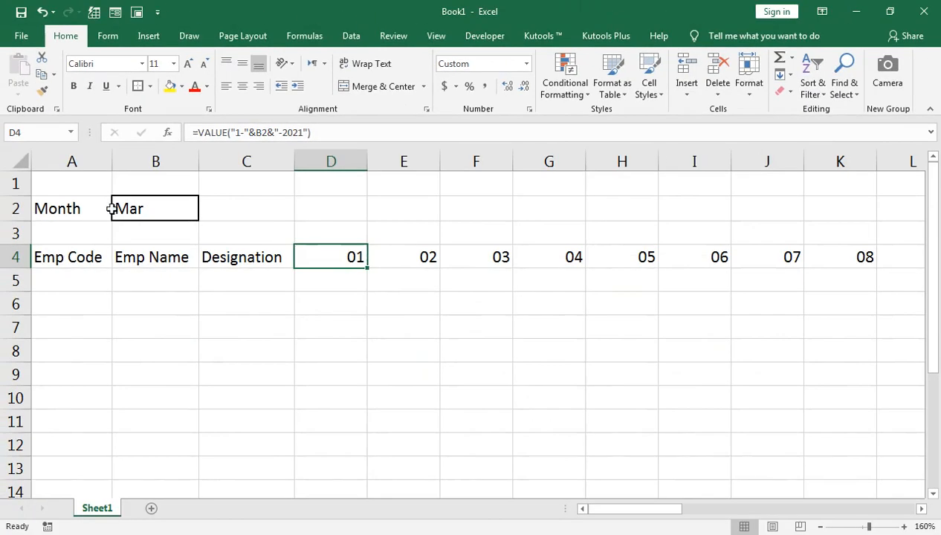
{"action": "left_click", "coordinate": [20, 162]}
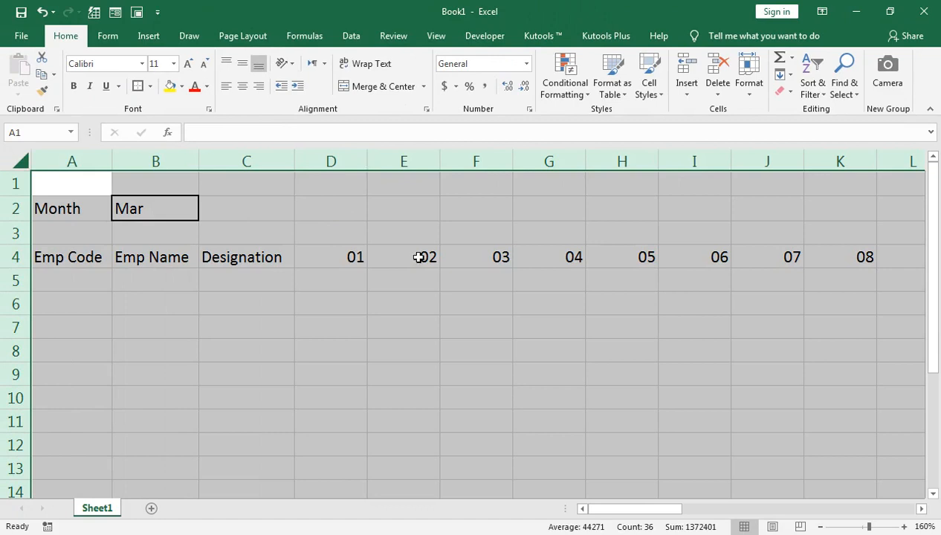
{"action": "double_click", "coordinate": [367, 162]}
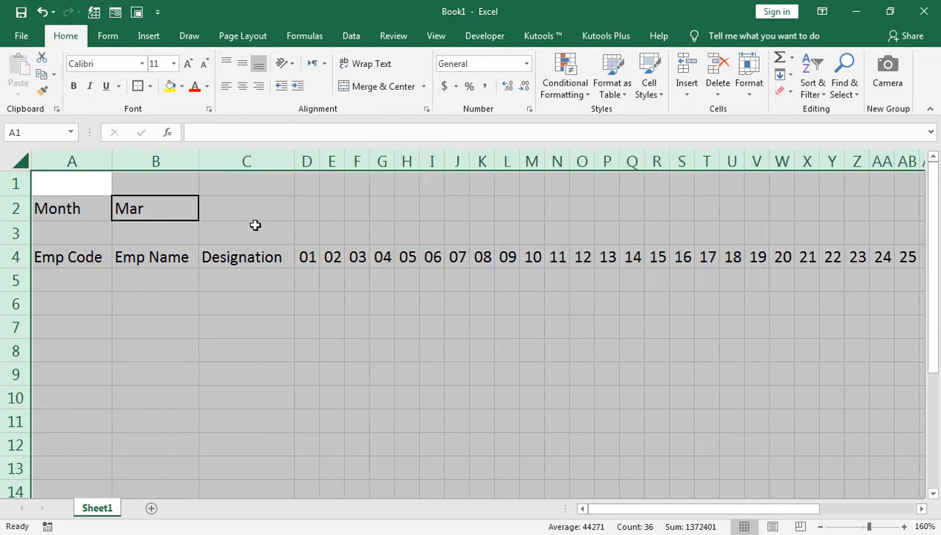
- Enter =TEXT(D4,"DDD") in cell D3 to return the date's weekday, and widen column D to fit it
{"action": "left_click", "coordinate": [304, 232]}
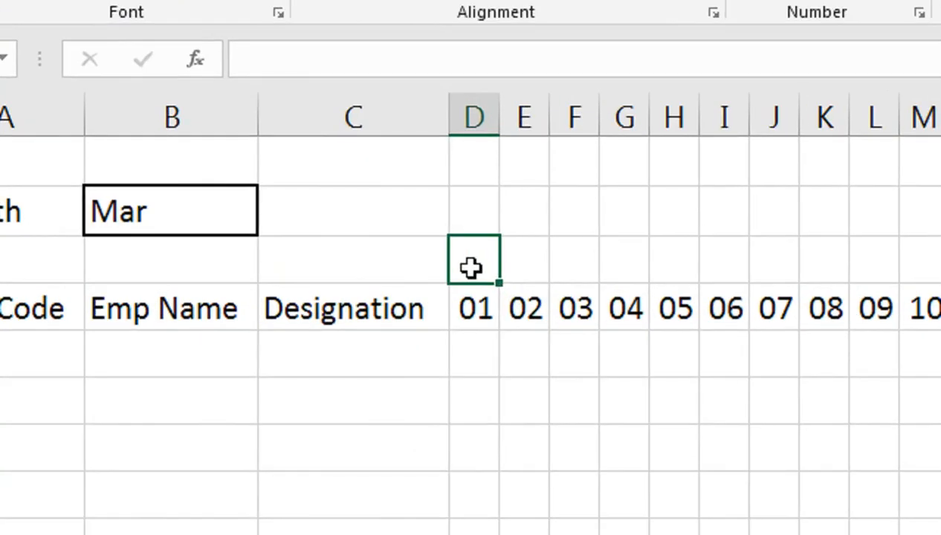
{"action": "type", "text": "=text"}
{"action": "key", "text": "Tab"}
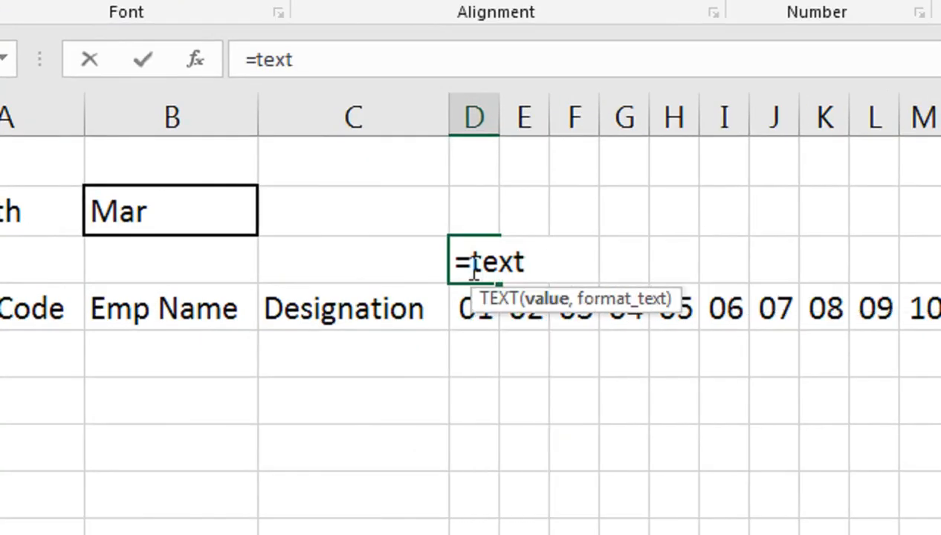
{"action": "key", "text": "Down"}
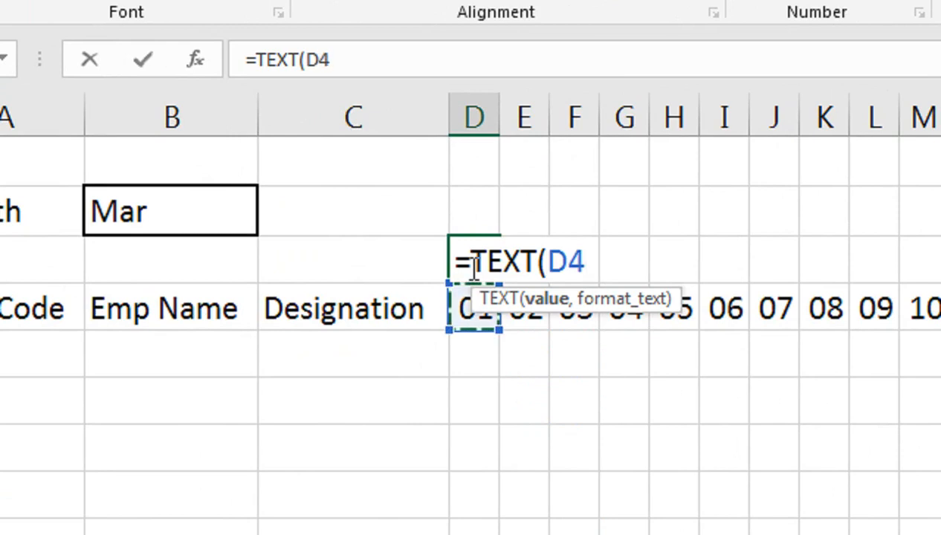
{"action": "type", "text": ",\""}
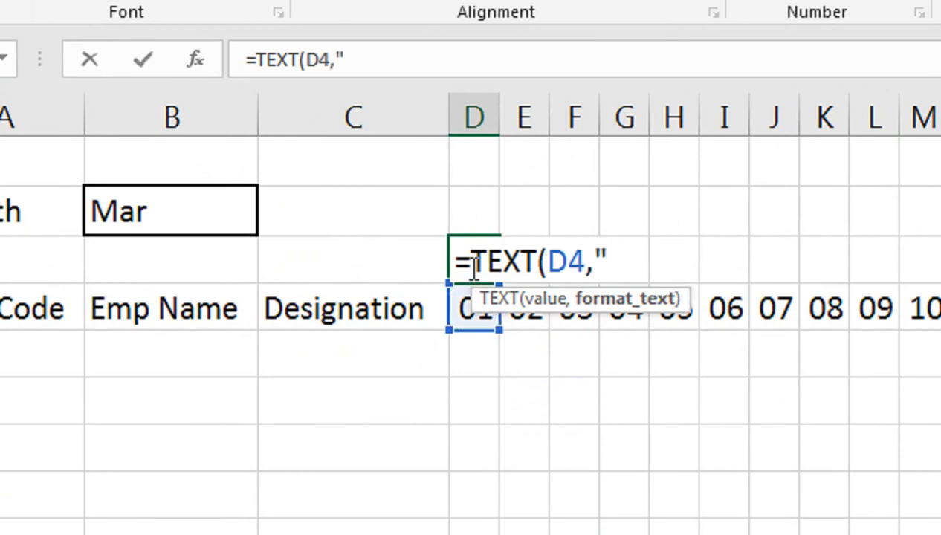
{"action": "type", "text": "D"}
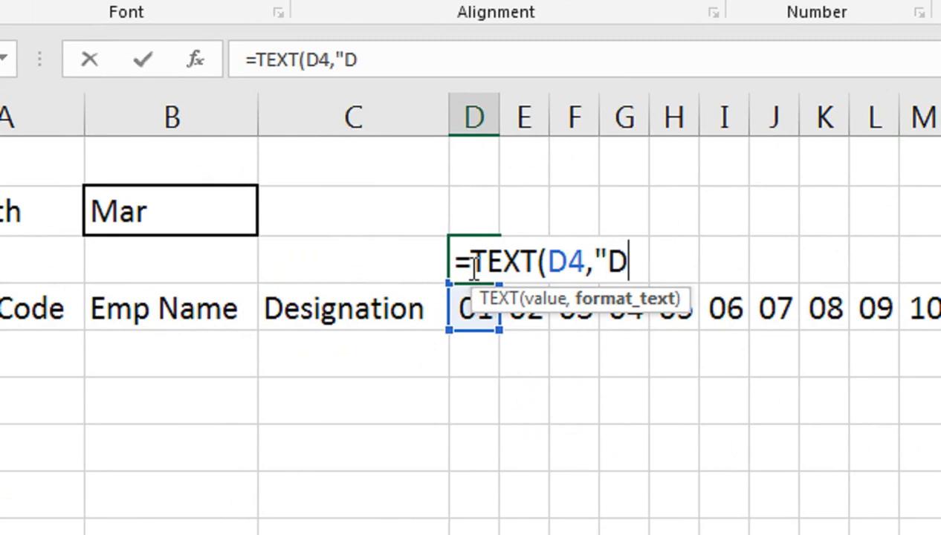
{"action": "type", "text": "DD\")"}
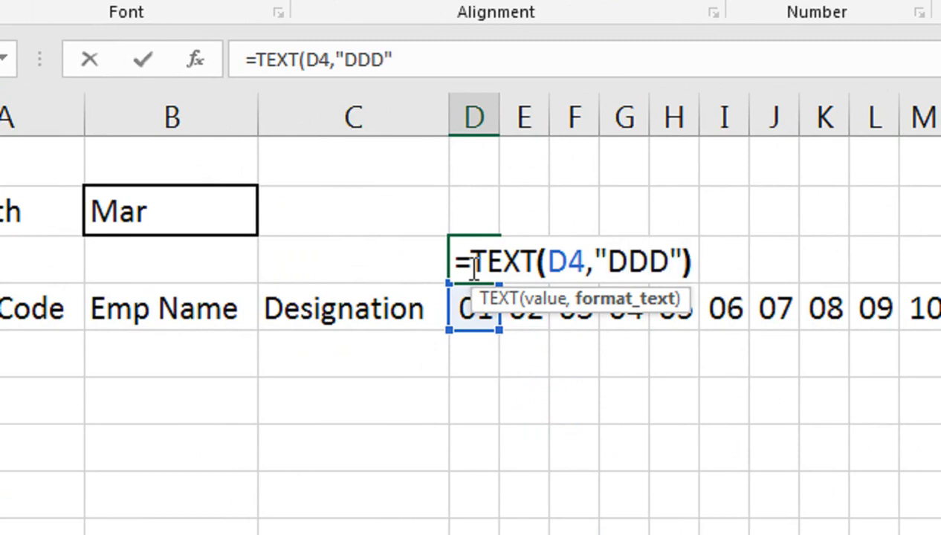
{"action": "key", "text": "Return"}
{"action": "left_click", "coordinate": [469, 263]}
{"action": "left_click_drag", "start_coordinate": [496, 130], "coordinate": [532, 130]}
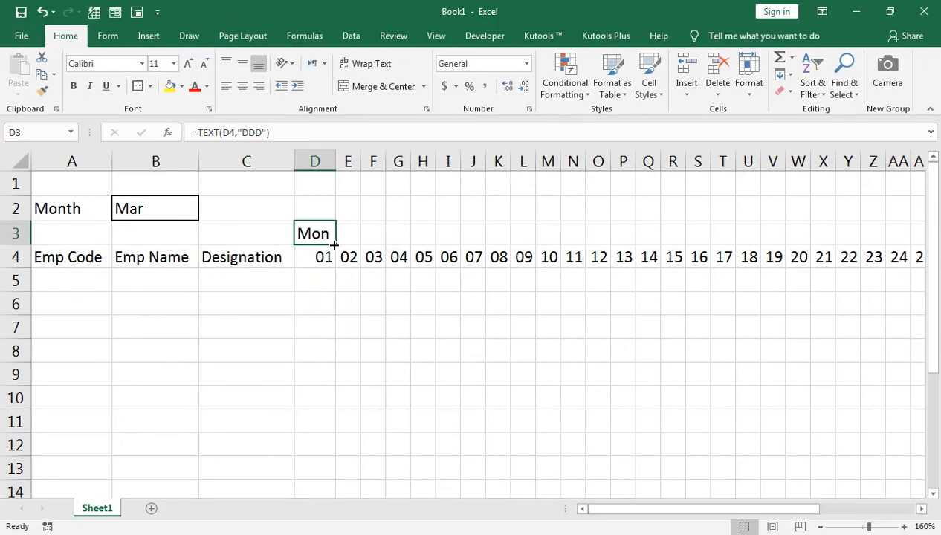
- Fill the weekday formula from D3 across to AH3 and autofit the widths of those columns
{"action": "left_click_drag", "start_coordinate": [334, 244], "coordinate": [812, 256]}
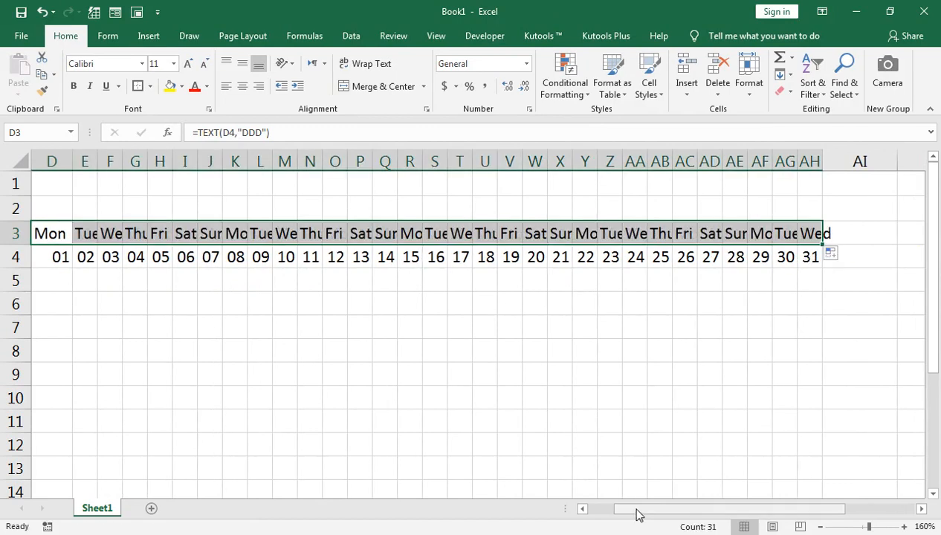
{"action": "left_click_drag", "start_coordinate": [641, 511], "coordinate": [597, 510]}
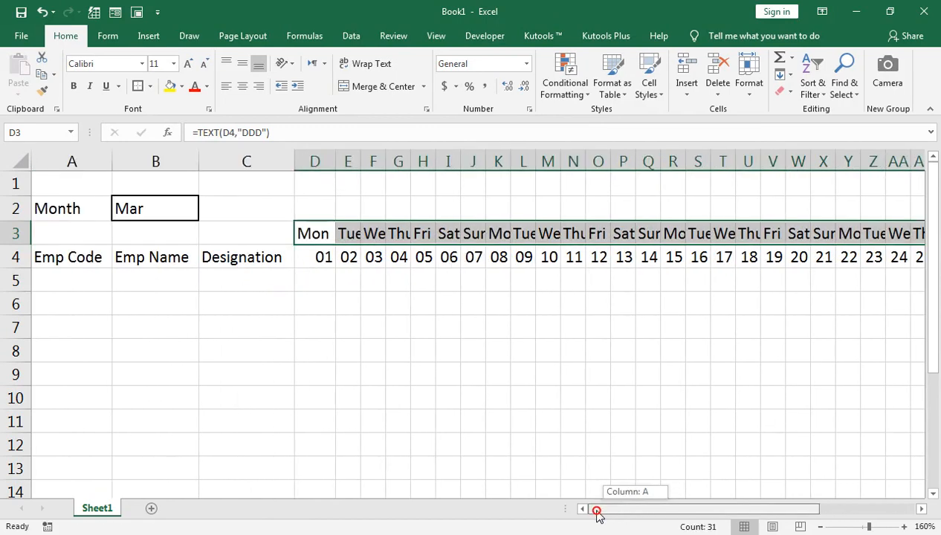
{"action": "left_click", "coordinate": [749, 86]}
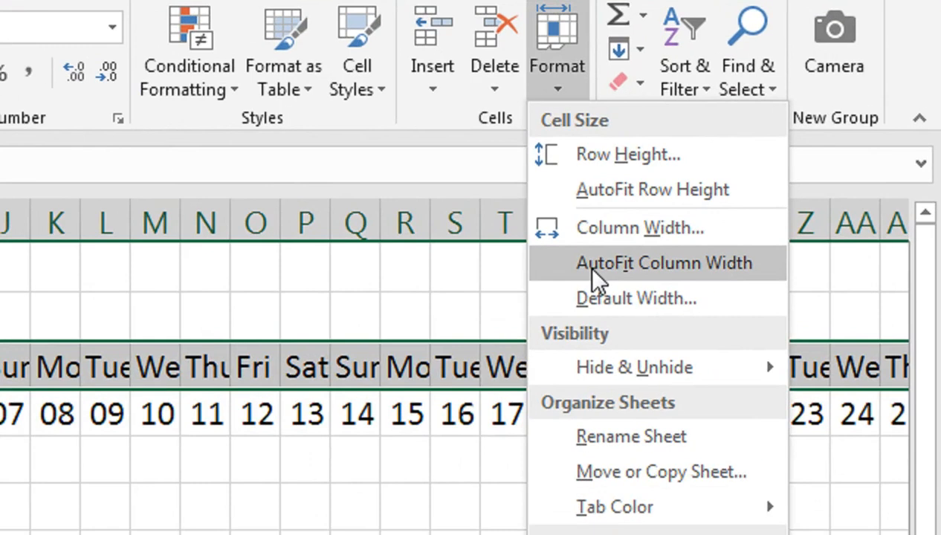
{"action": "left_click", "coordinate": [592, 267]}
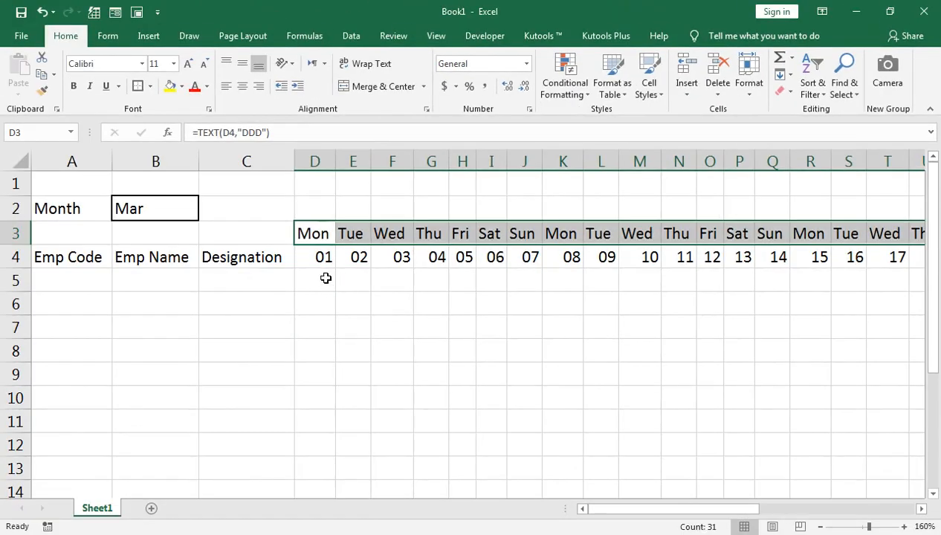
- Apply all borders to the header range A3:AH4
{"action": "left_click", "coordinate": [95, 285]}
{"action": "left_click_drag", "start_coordinate": [104, 236], "coordinate": [868, 254]}
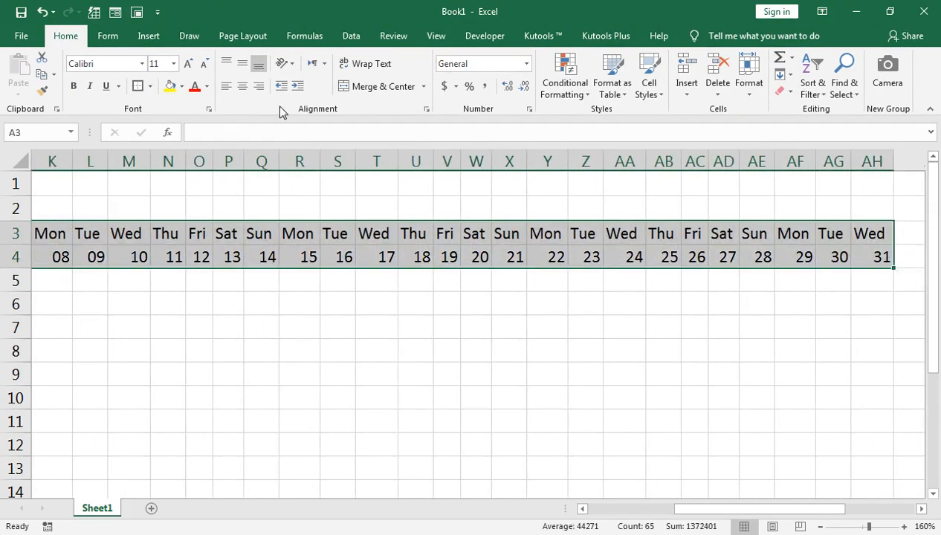
{"action": "left_click", "coordinate": [150, 87]}
{"action": "left_click", "coordinate": [167, 211]}
{"action": "left_click", "coordinate": [384, 330]}
- Apply all borders to the empty employee rows in A5:AH13
{"action": "left_click_drag", "start_coordinate": [63, 283], "coordinate": [784, 379]}
{"action": "scroll", "coordinate": [785, 379], "scroll_direction": "up", "scroll_amount": 2}
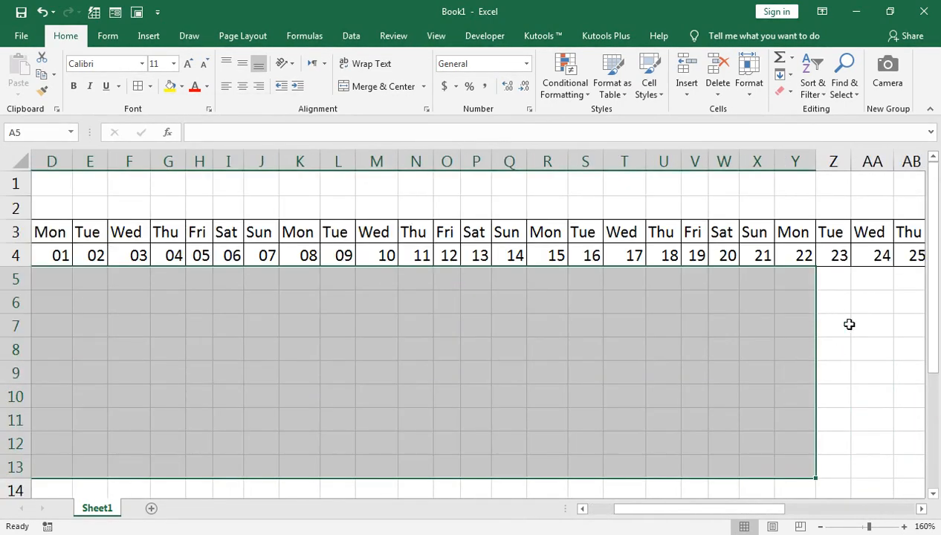
{"action": "left_click", "coordinate": [905, 276]}
{"action": "key", "text": "Right"}
{"action": "key", "text": "Right"}
{"action": "key", "text": "Right"}
{"action": "key", "text": "Right"}
{"action": "key", "text": "Right"}
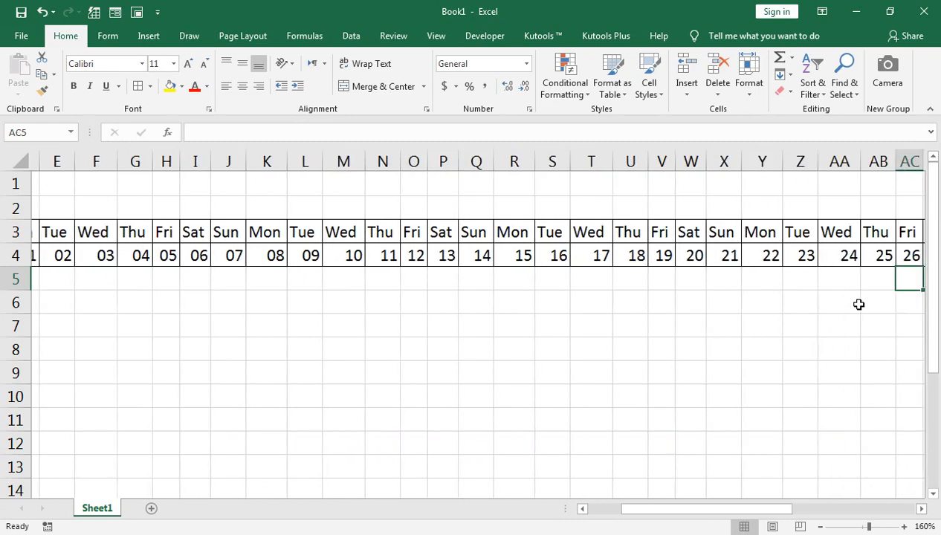
{"action": "key", "text": "Right"}
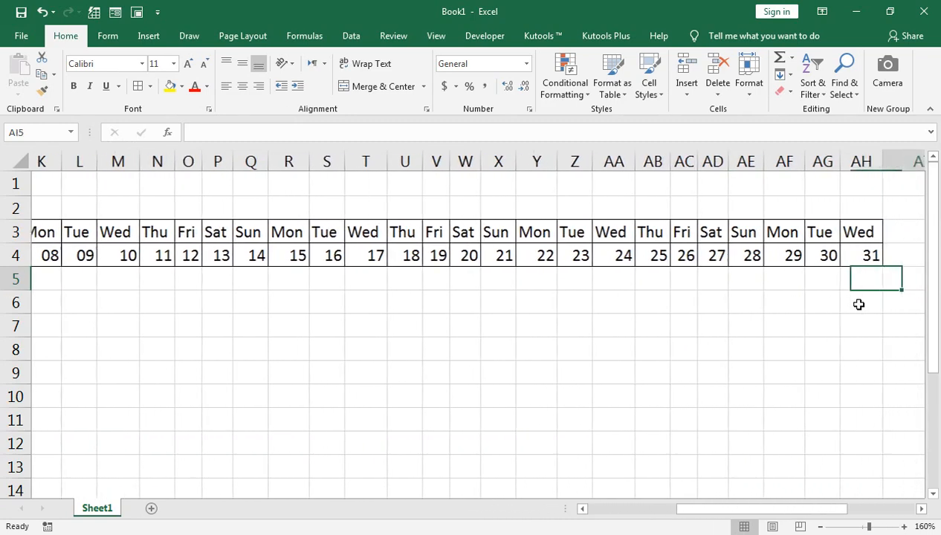
{"action": "key", "text": "Right"}
{"action": "key", "text": "Left"}
{"action": "key", "text": "shift+space"}
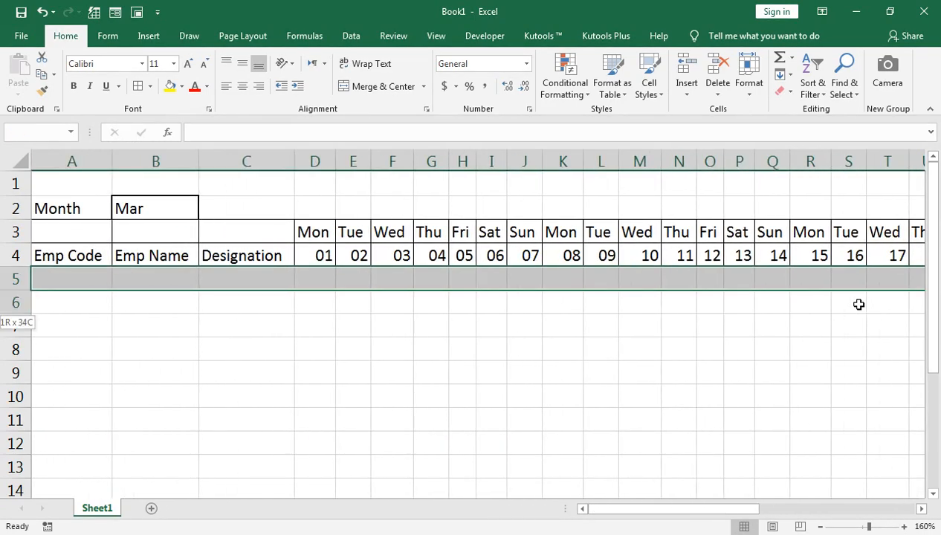
{"action": "key", "text": "shift+Down"}
{"action": "key", "text": "shift+Down"}
{"action": "key", "text": "shift+Down"}
{"action": "key", "text": "shift+Down"}
{"action": "key", "text": "shift+Down"}
{"action": "key", "text": "shift+Down"}
{"action": "key", "text": "shift+Down"}
{"action": "key", "text": "shift+Down"}
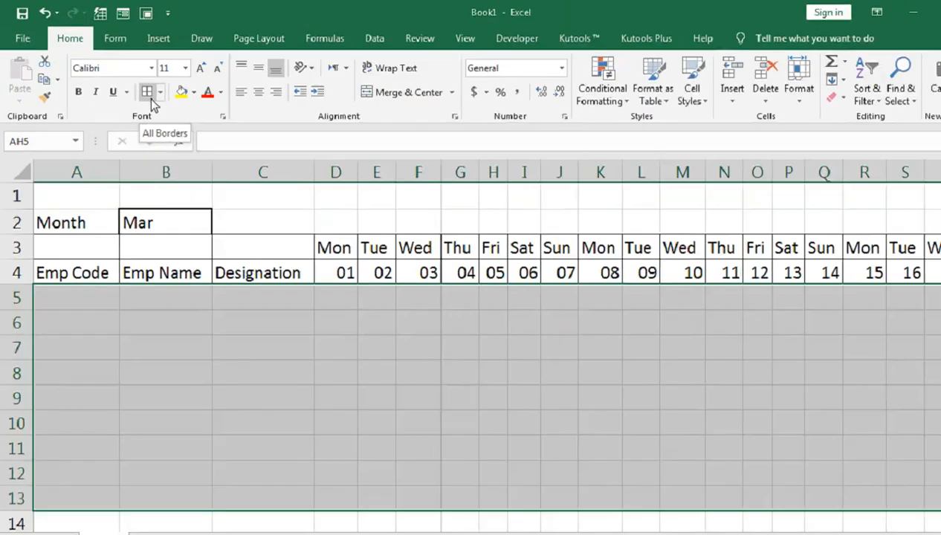
{"action": "left_click", "coordinate": [283, 184]}
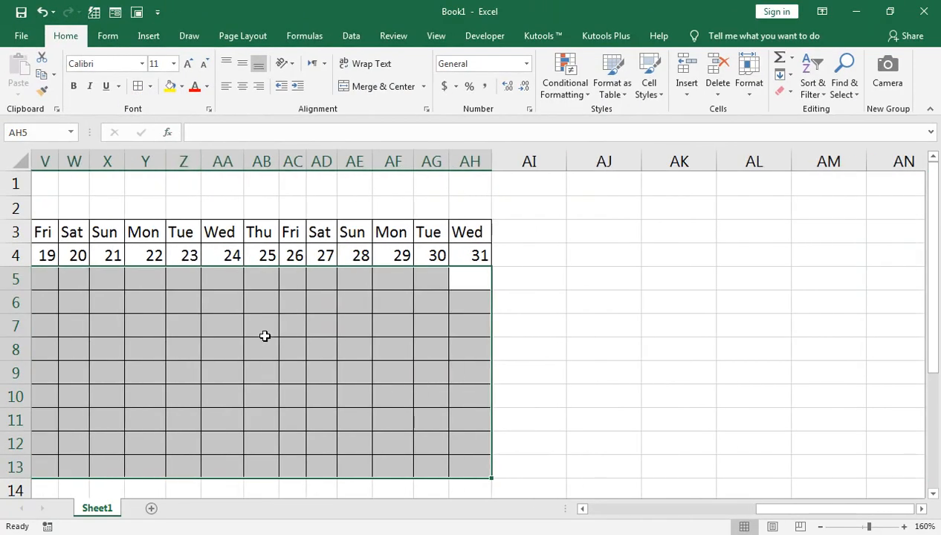
{"action": "left_click_drag", "start_coordinate": [765, 509], "coordinate": [562, 509]}
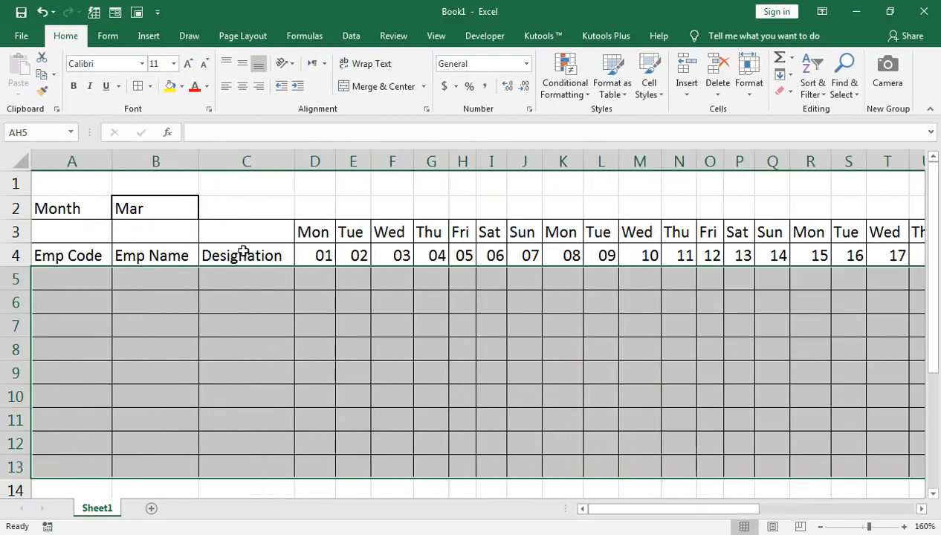
{"action": "left_click", "coordinate": [233, 213]}
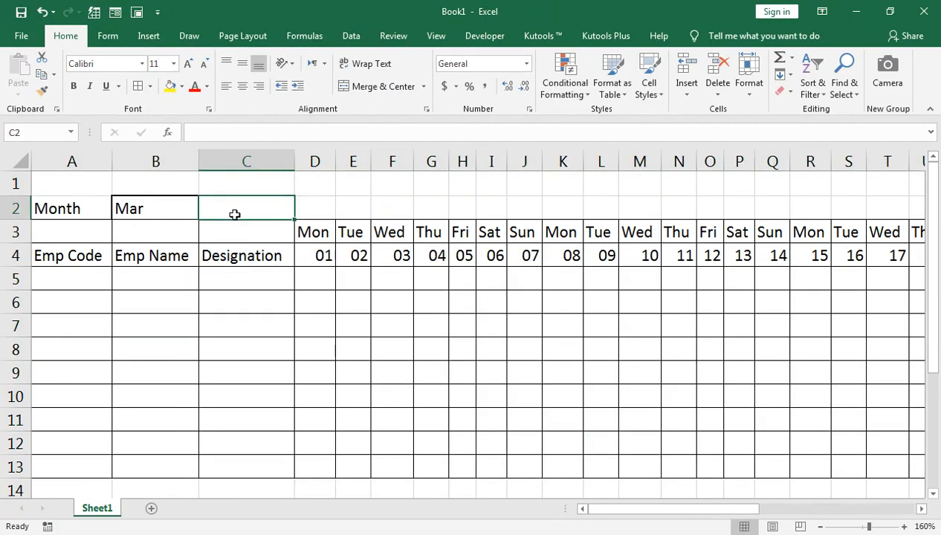
- Create a conditional formatting rule for D3:AH13 that uses a formula to determine which cells to format
{"action": "left_click", "coordinate": [312, 283]}
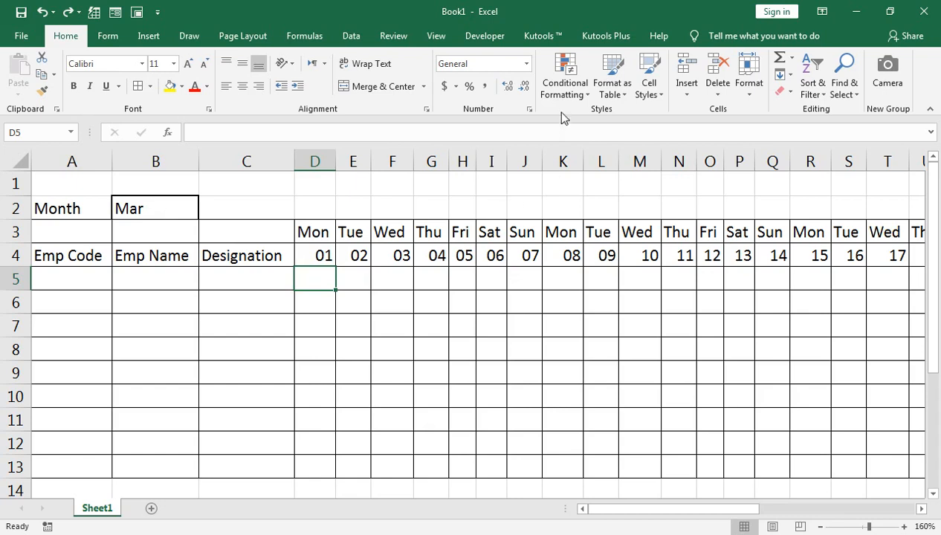
{"action": "left_click", "coordinate": [313, 228]}
{"action": "key", "text": "shift+Down"}
{"action": "key", "text": "shift+Down"}
{"action": "key", "text": "shift+Down"}
{"action": "key", "text": "shift+Down"}
{"action": "key", "text": "shift+Down"}
{"action": "key", "text": "shift+Down"}
{"action": "key", "text": "shift+Down"}
{"action": "key", "text": "shift+Down"}
{"action": "key", "text": "shift+Down"}
{"action": "key", "text": "shift+Down"}
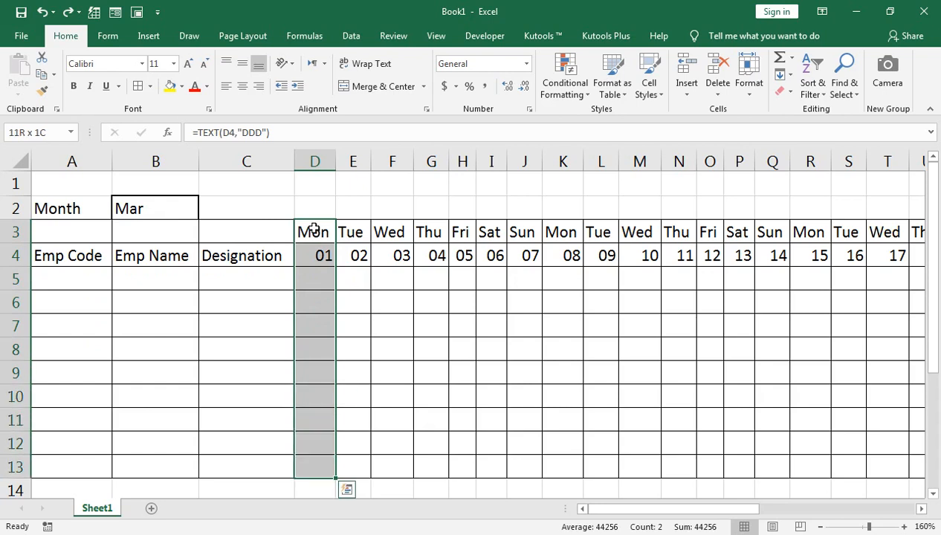
{"action": "key", "text": "ctrl+shift+Right"}
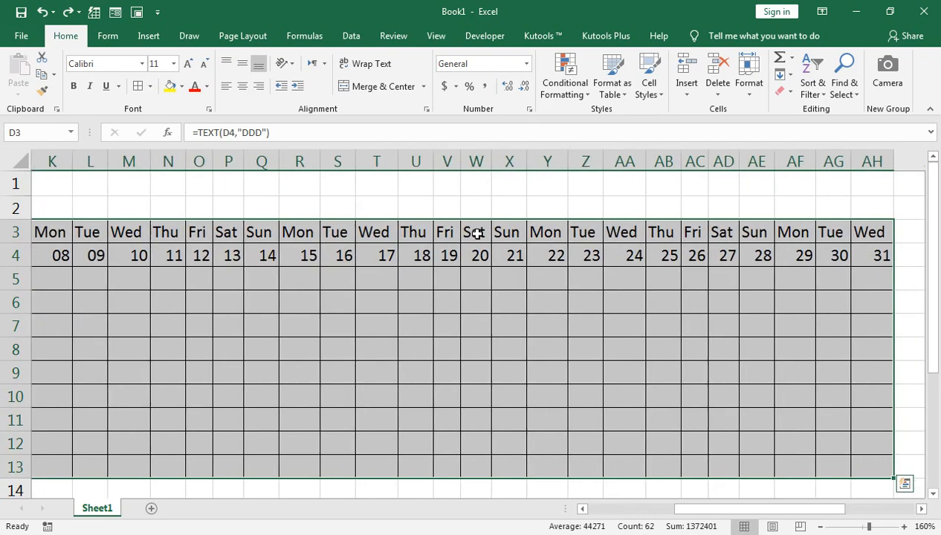
{"action": "left_click", "coordinate": [583, 93]}
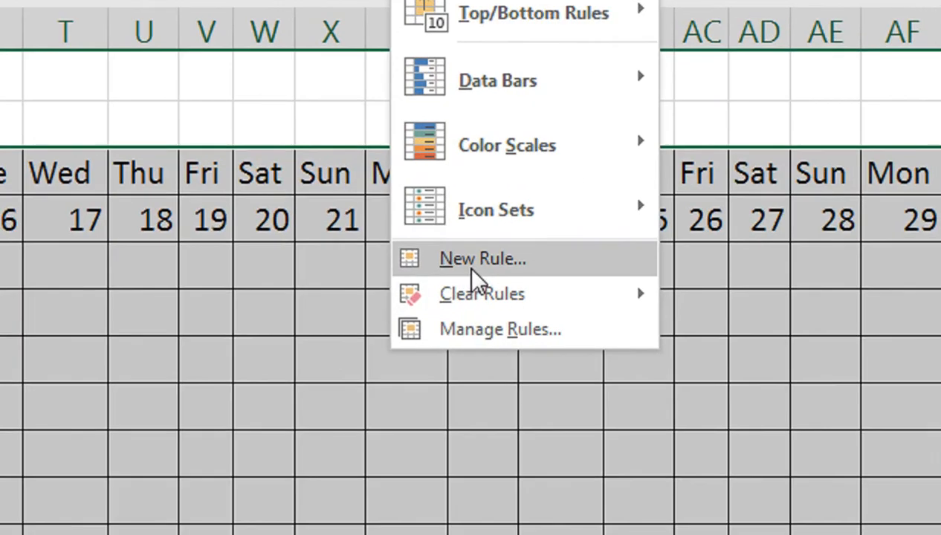
{"action": "left_click", "coordinate": [544, 273]}
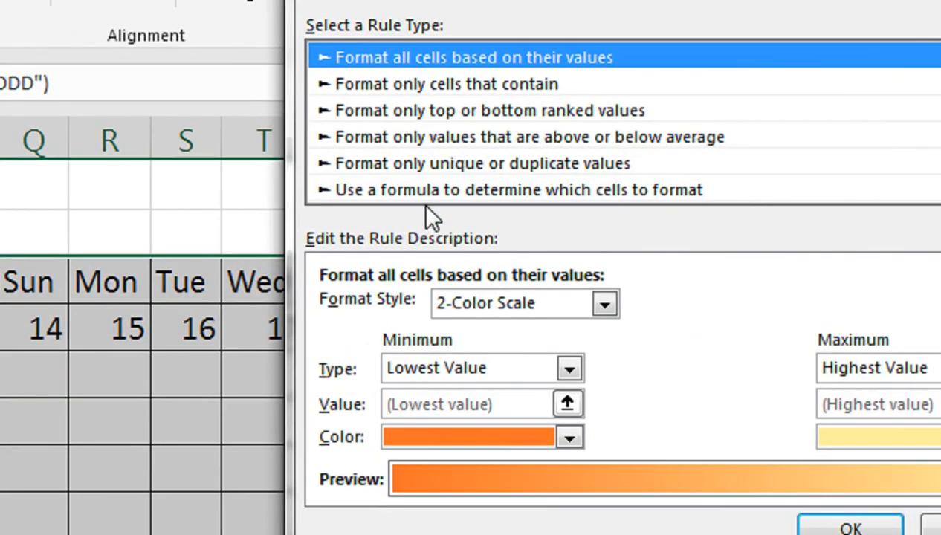
{"action": "left_click", "coordinate": [458, 187]}
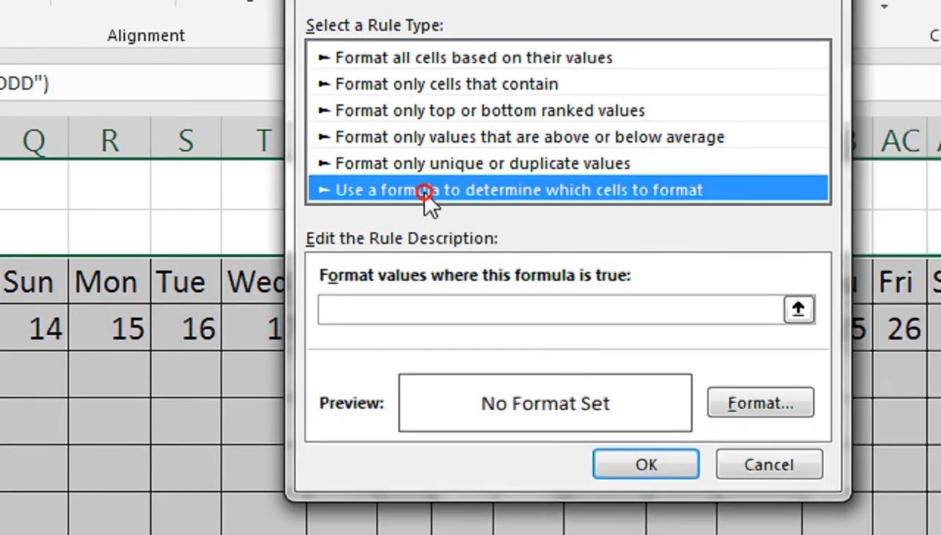
- Enter =weekday(D$4,2)>5 as the rule's formula, with only the row of the date reference locked
{"action": "left_click", "coordinate": [443, 315]}
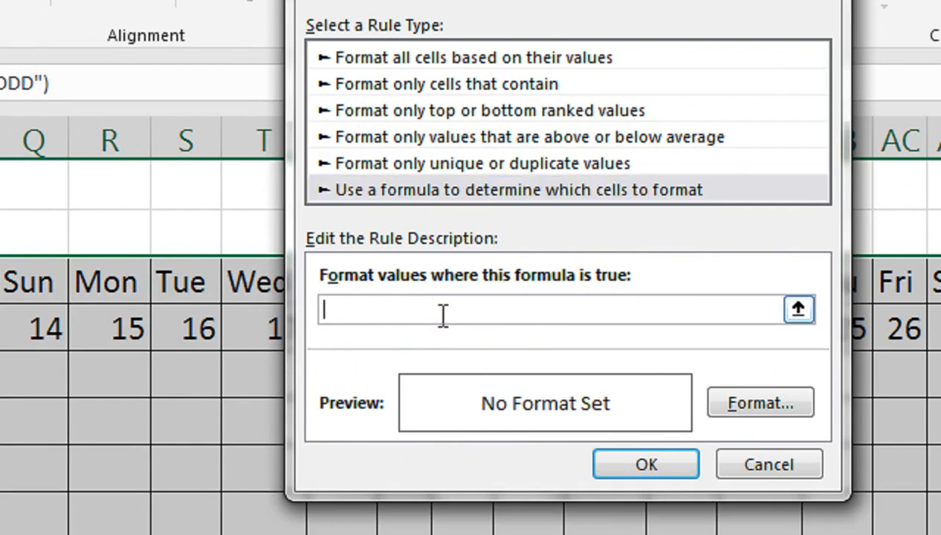
{"action": "type", "text": "=weekday("}
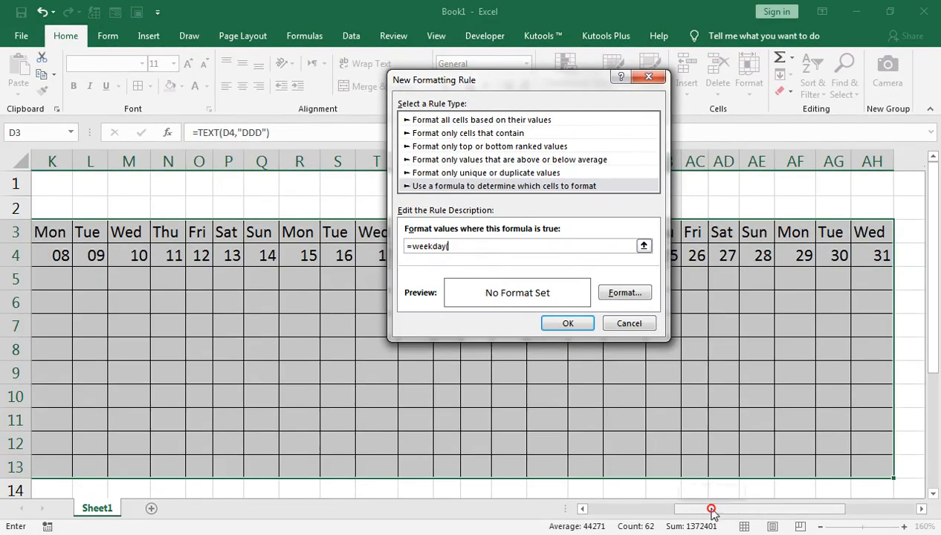
{"action": "left_click_drag", "start_coordinate": [712, 510], "coordinate": [606, 508]}
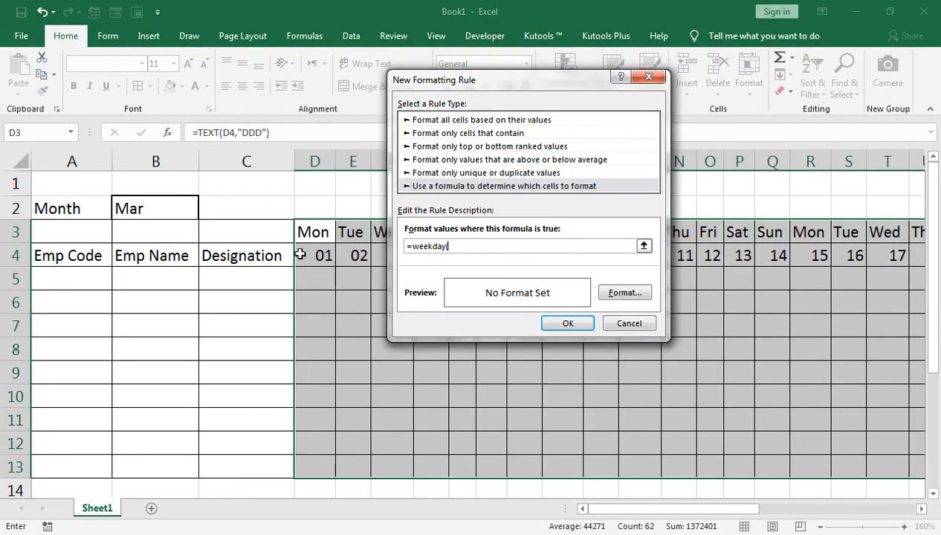
{"action": "left_click", "coordinate": [312, 255]}
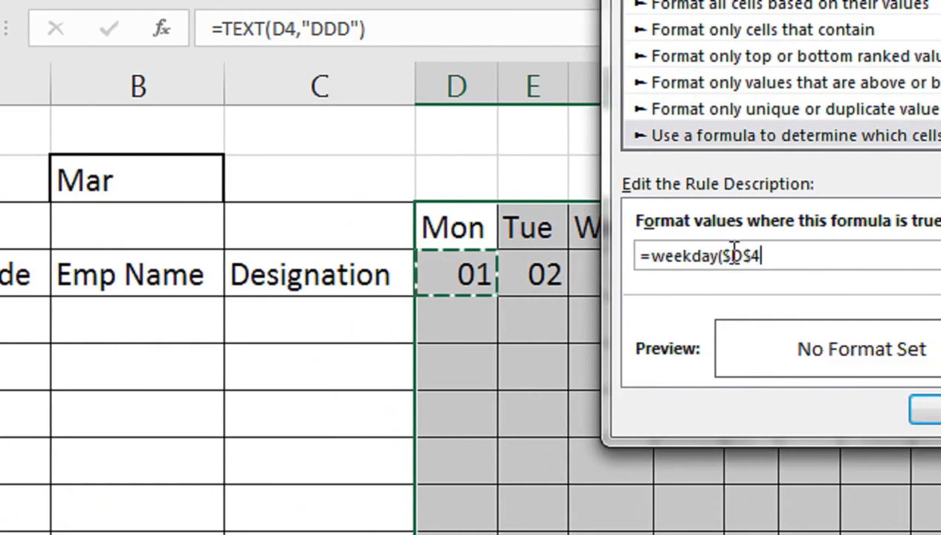
{"action": "left_click", "coordinate": [708, 253]}
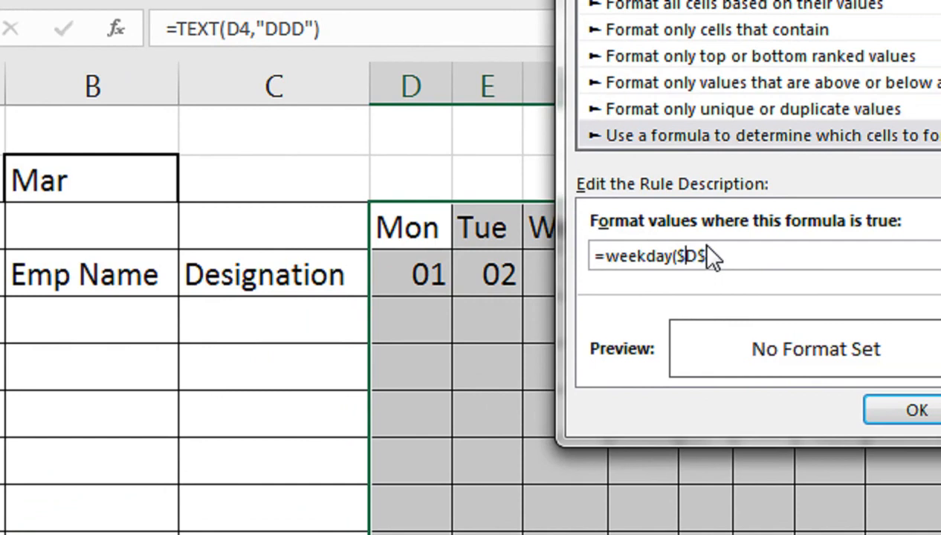
{"action": "key", "text": "BackSpace"}
{"action": "left_click", "coordinate": [752, 255]}
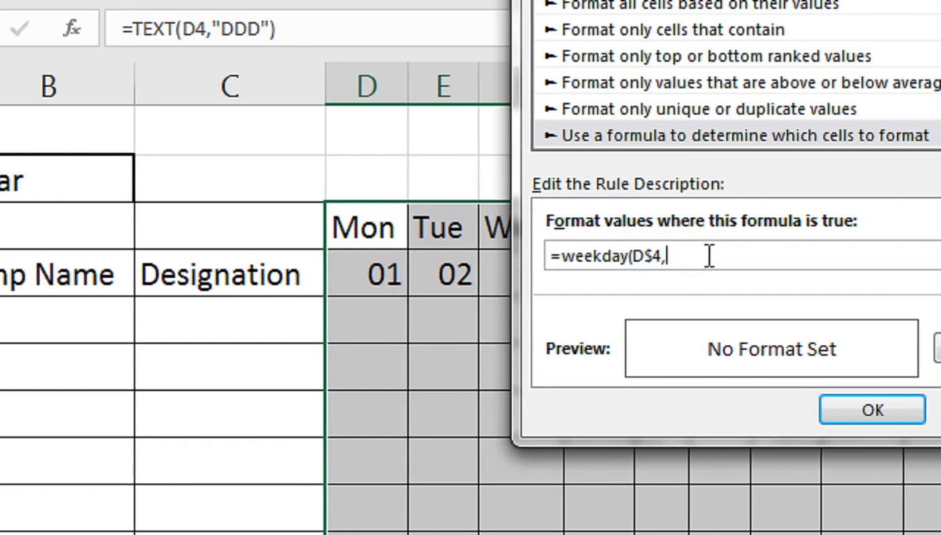
{"action": "type", "text": ",2)>5"}
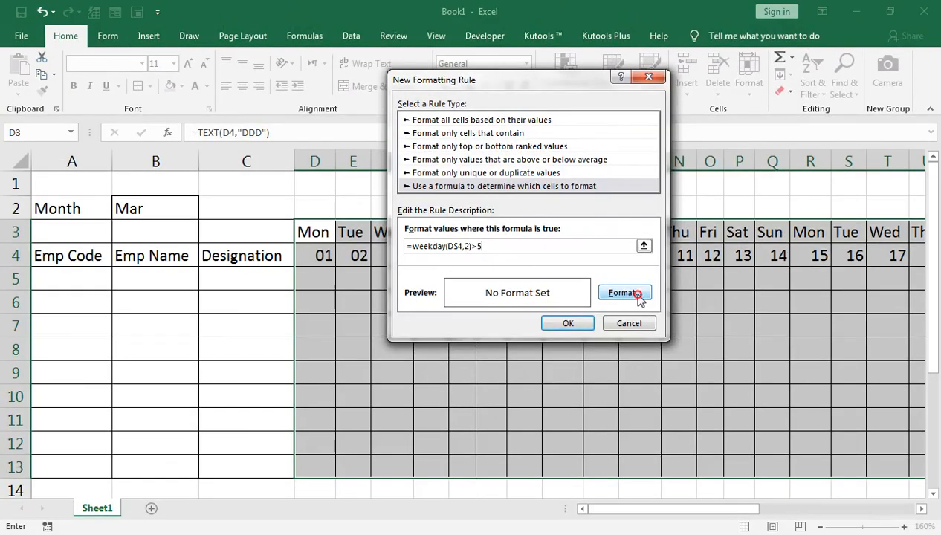
- Give the weekend rule a green background fill and apply it to the calendar range
{"action": "left_click", "coordinate": [938, 349]}
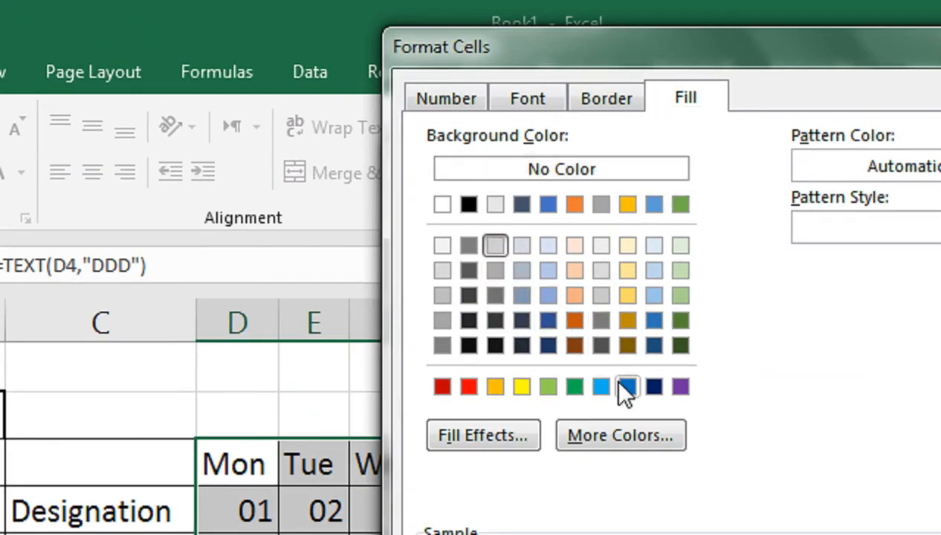
{"action": "left_click", "coordinate": [574, 386]}
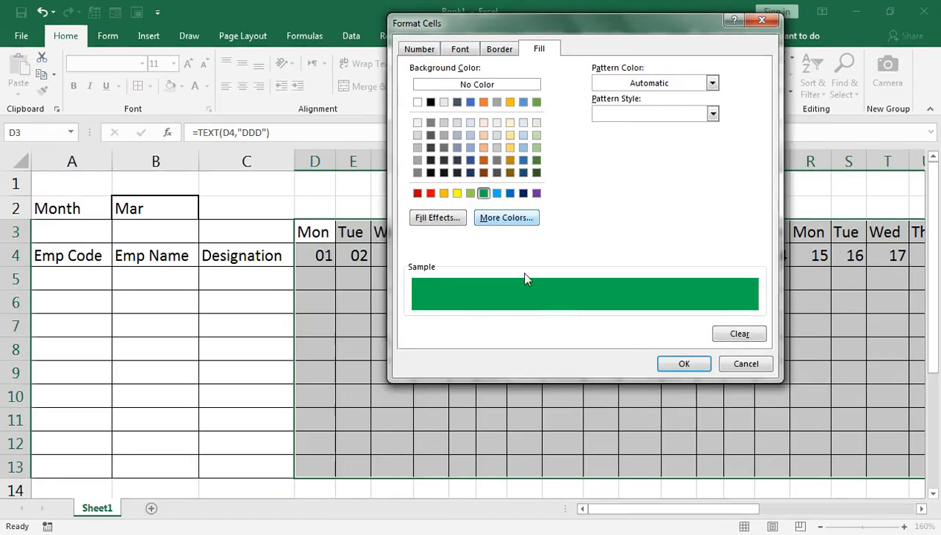
{"action": "left_click", "coordinate": [668, 364]}
{"action": "left_click", "coordinate": [571, 324]}
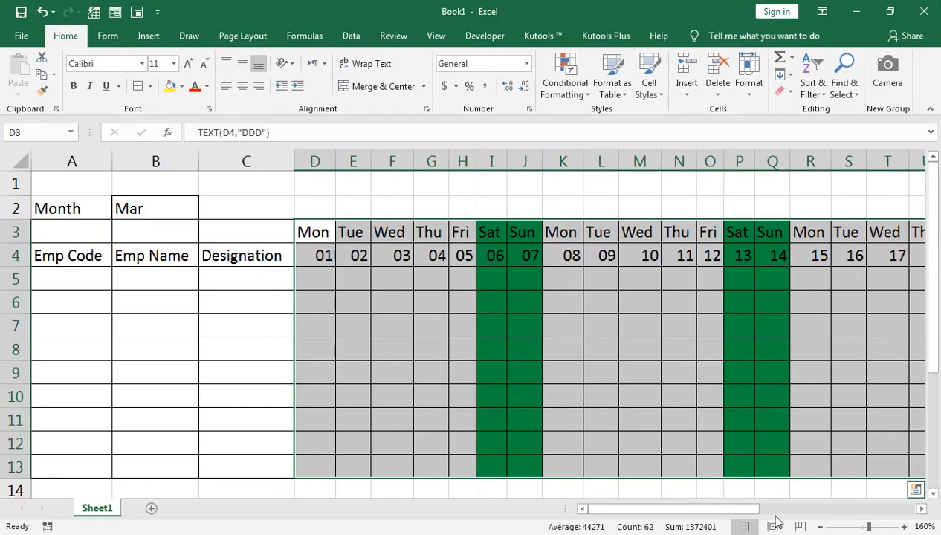
{"action": "left_click_drag", "start_coordinate": [732, 508], "coordinate": [572, 510]}
- Switch the month in B2 to Apr to test the weekend highlighting, and set it back to Mar
{"action": "left_click", "coordinate": [168, 205]}
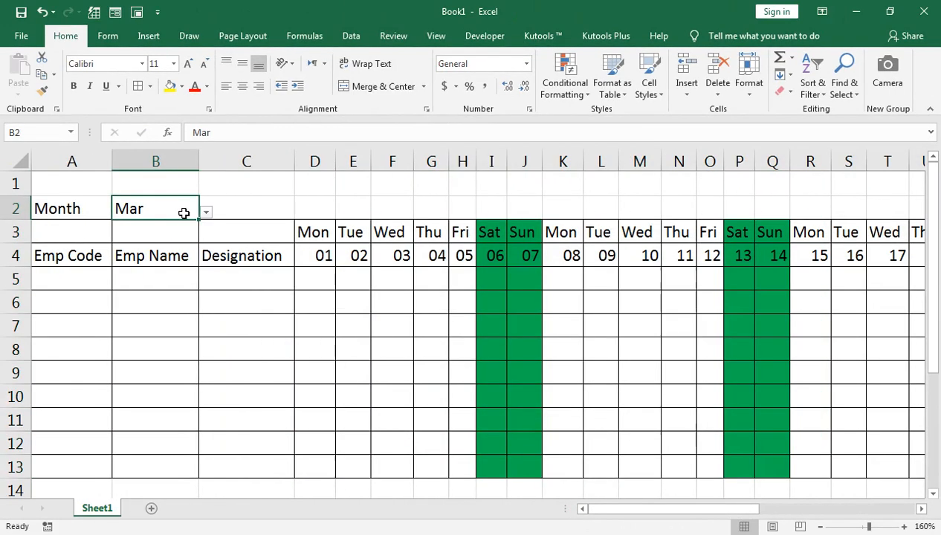
{"action": "left_click", "coordinate": [205, 214]}
{"action": "left_click", "coordinate": [149, 246]}
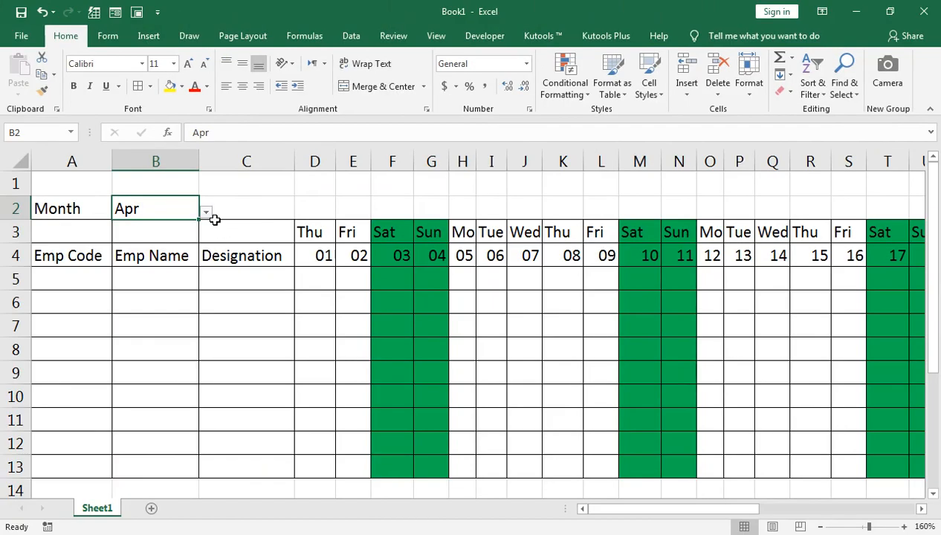
{"action": "left_click", "coordinate": [207, 213]}
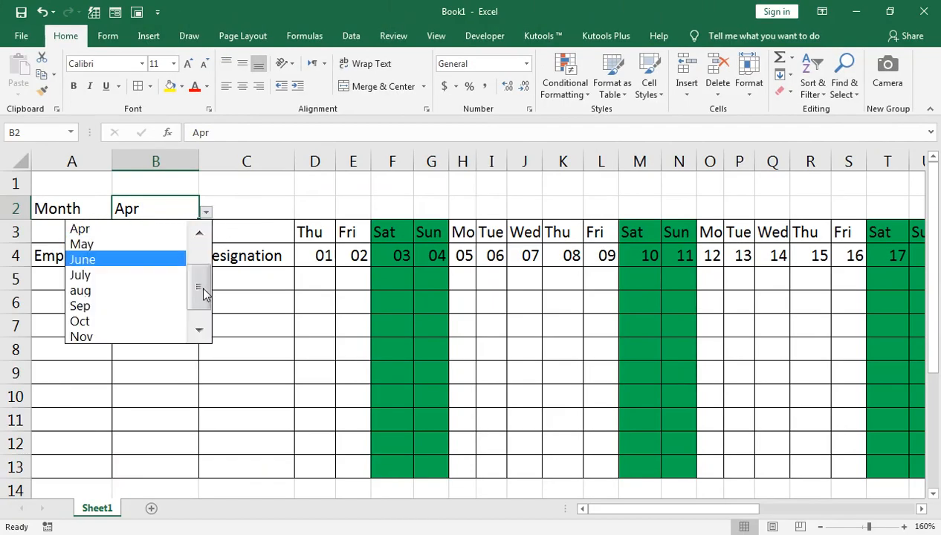
{"action": "left_click_drag", "start_coordinate": [203, 288], "coordinate": [201, 260]}
{"action": "left_click", "coordinate": [123, 260]}
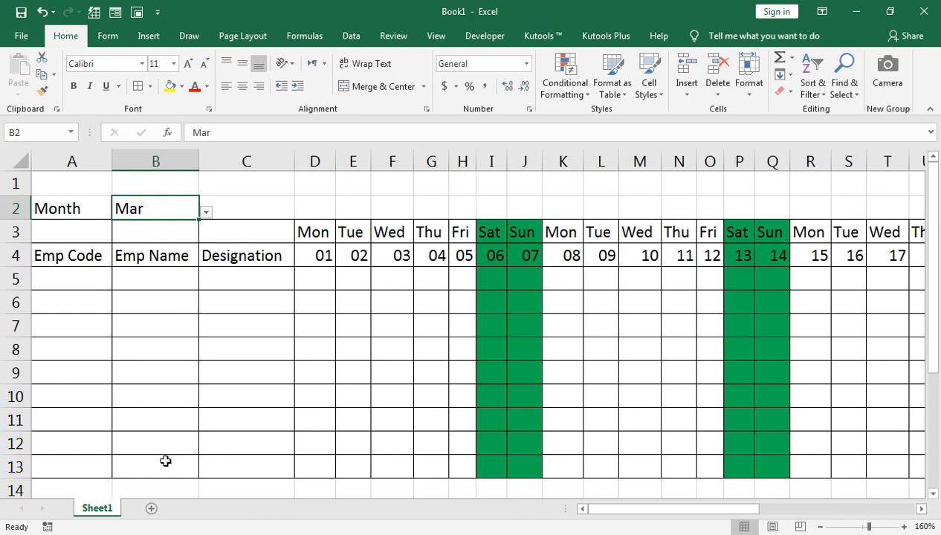
- Number the employee codes 1 to 9 in A5:A13 as a filled series and center them
{"action": "double_click", "coordinate": [73, 275]}
{"action": "type", "text": "1"}
{"action": "key", "text": "Return"}
{"action": "left_click", "coordinate": [72, 275]}
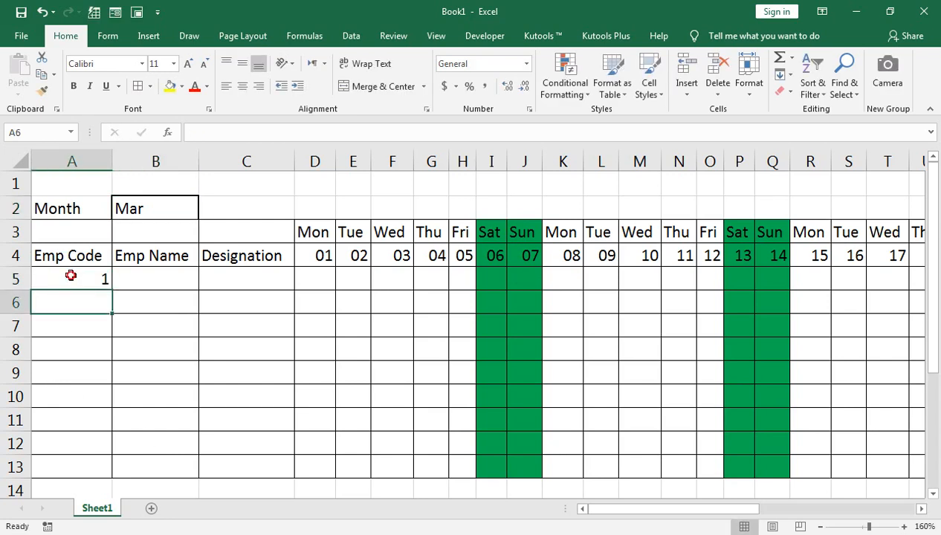
{"action": "left_click_drag", "start_coordinate": [114, 290], "coordinate": [99, 468]}
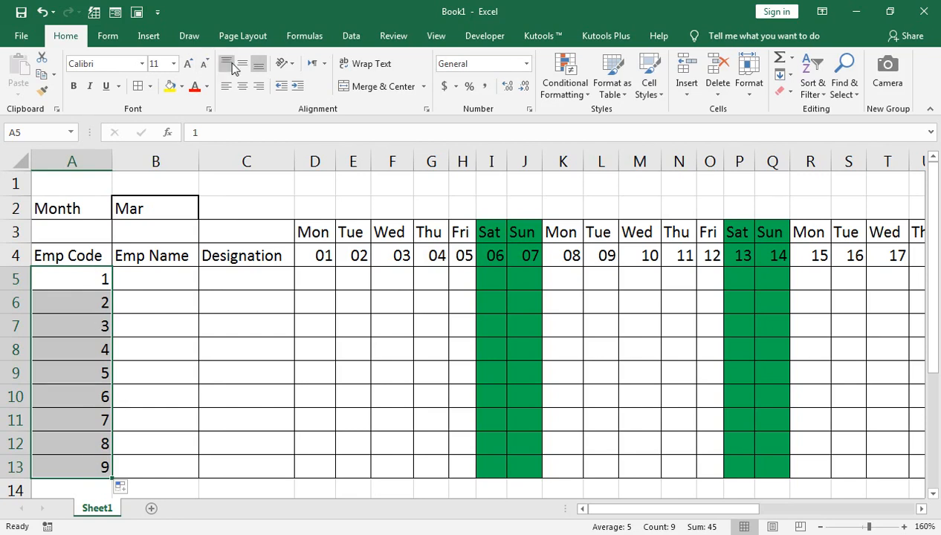
{"action": "left_click", "coordinate": [242, 86]}
- Enter the first employee's name in B5 and fill the name list down to B13
{"action": "left_click", "coordinate": [182, 276]}
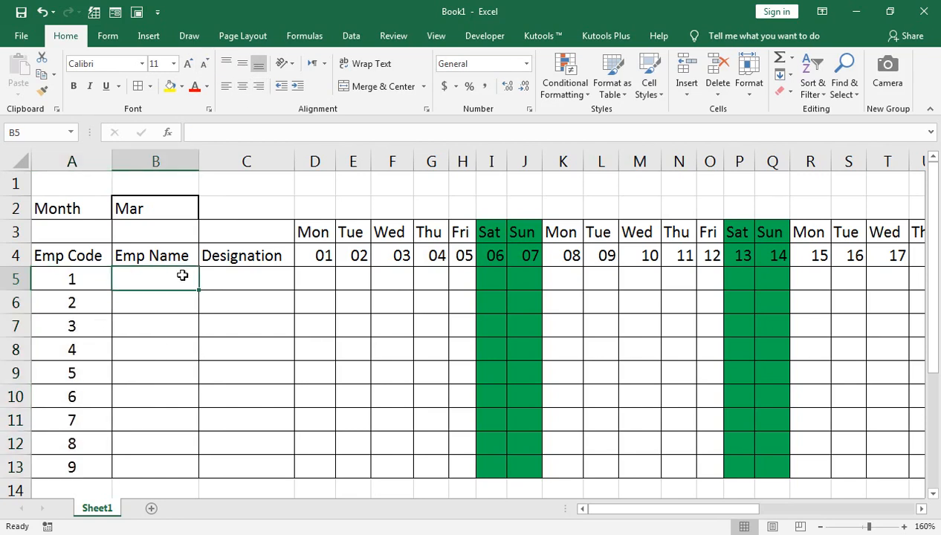
{"action": "type", "text": "Ahmed"}
{"action": "key", "text": "BackSpace"}
{"action": "type", "text": "ed"}
{"action": "key", "text": "Return"}
{"action": "left_click", "coordinate": [182, 276]}
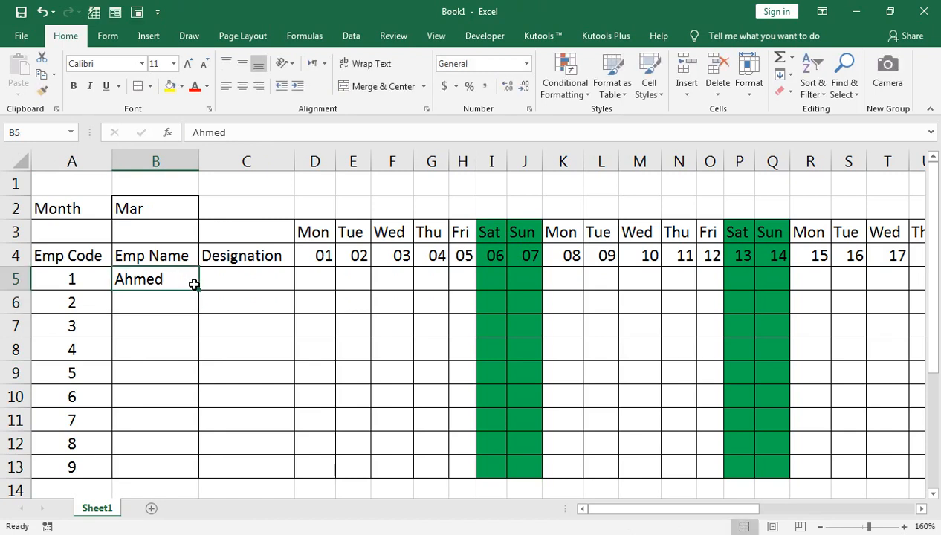
{"action": "double_click", "coordinate": [202, 291]}
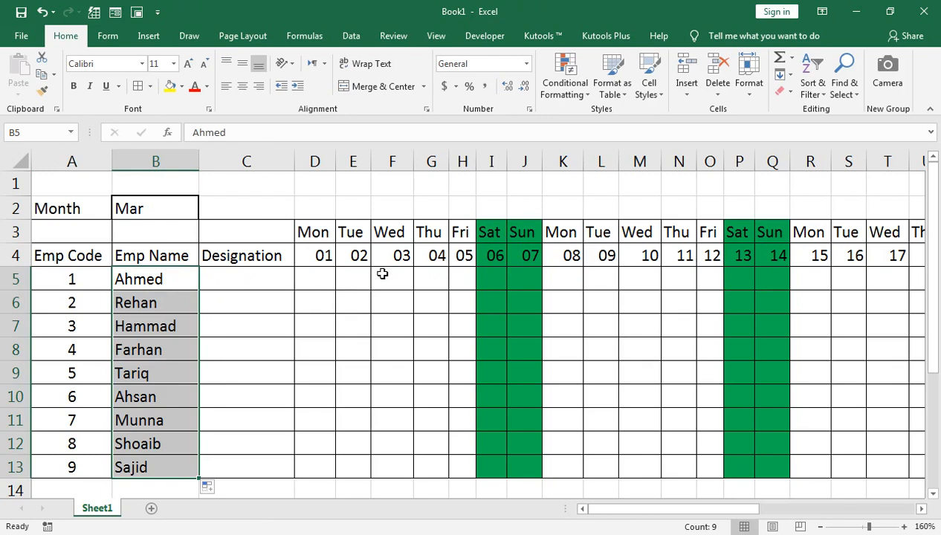
- Add a second worksheet to the workbook and return to Sheet1
{"action": "left_click", "coordinate": [256, 286]}
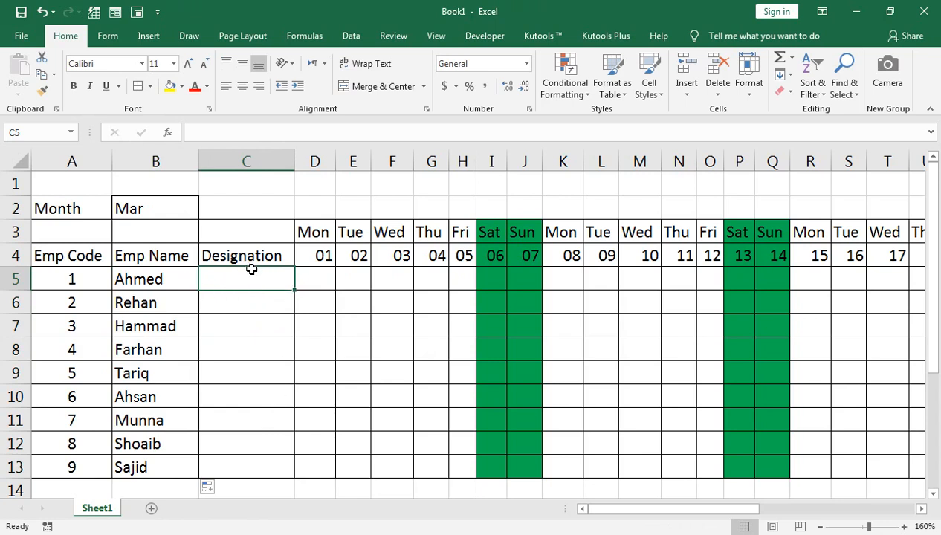
{"action": "left_click", "coordinate": [155, 509]}
{"action": "left_click", "coordinate": [111, 508]}
- Copy the employee codes and names with their headings from A4:B13 to Sheet2 at B2, and autofit the pasted columns
{"action": "left_click", "coordinate": [89, 269]}
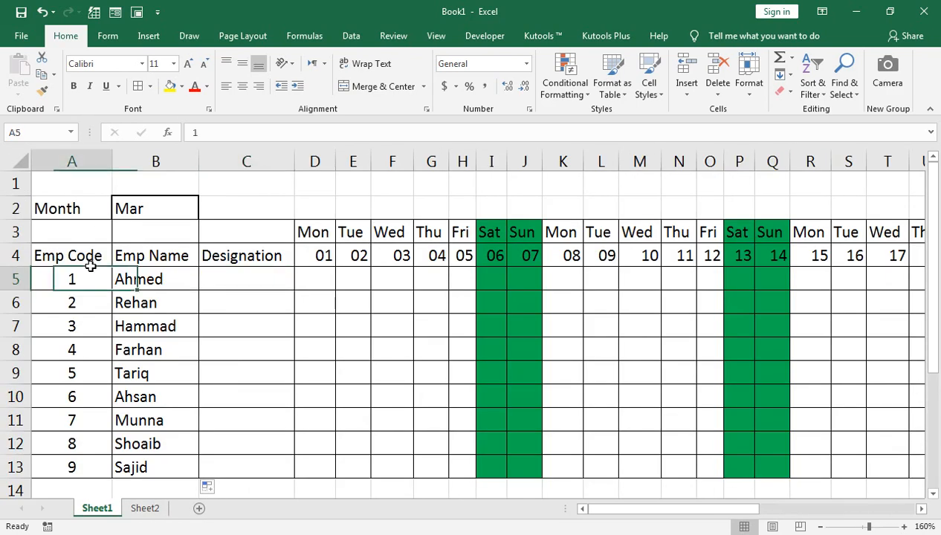
{"action": "left_click", "coordinate": [90, 256]}
{"action": "key", "text": "shift+Right"}
{"action": "key", "text": "shift+Down"}
{"action": "key", "text": "shift+Down"}
{"action": "key", "text": "shift+Down"}
{"action": "key", "text": "shift+Down"}
{"action": "key", "text": "shift+Down"}
{"action": "key", "text": "shift+Down"}
{"action": "key", "text": "shift+Down"}
{"action": "key", "text": "shift+Down"}
{"action": "key", "text": "shift+Down"}
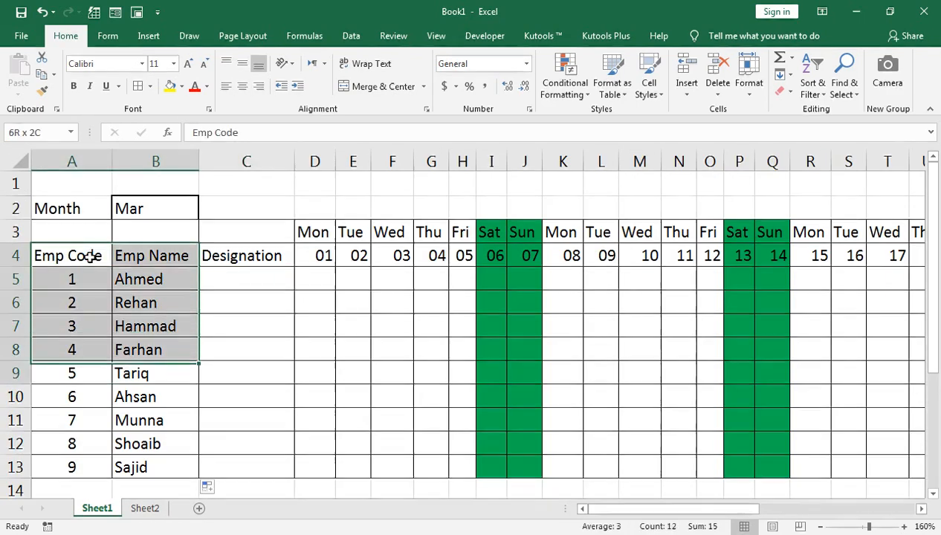
{"action": "key", "text": "ctrl+c"}
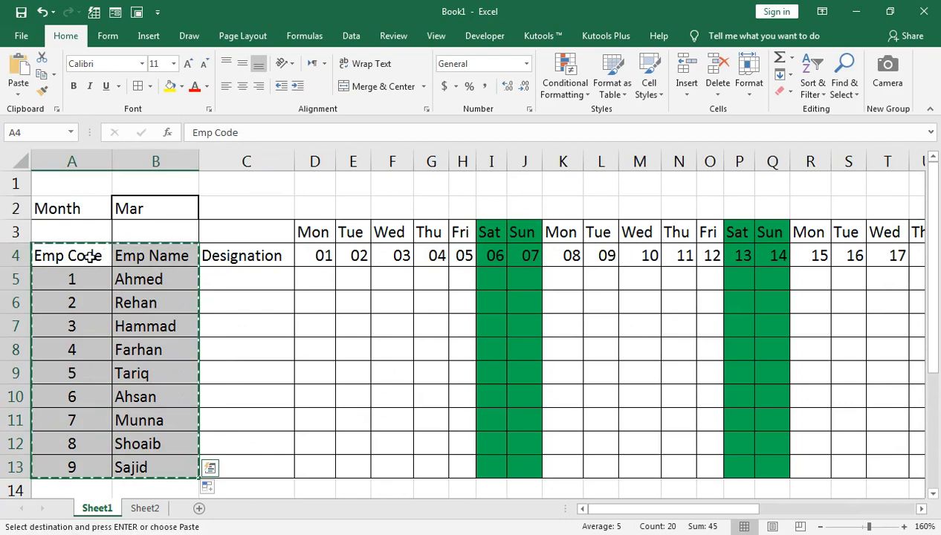
{"action": "left_click", "coordinate": [145, 508]}
{"action": "left_click", "coordinate": [92, 190]}
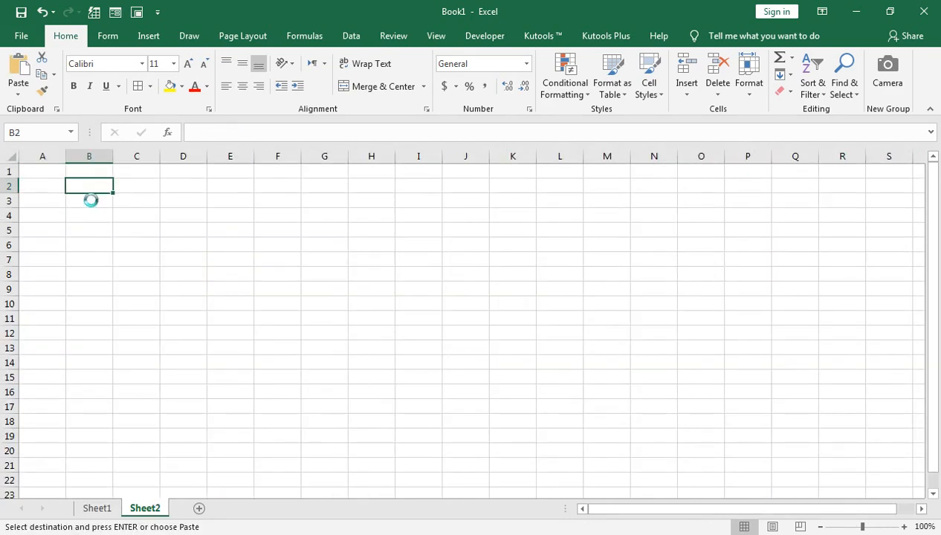
{"action": "key", "text": "ctrl+v"}
{"action": "double_click", "coordinate": [160, 156]}
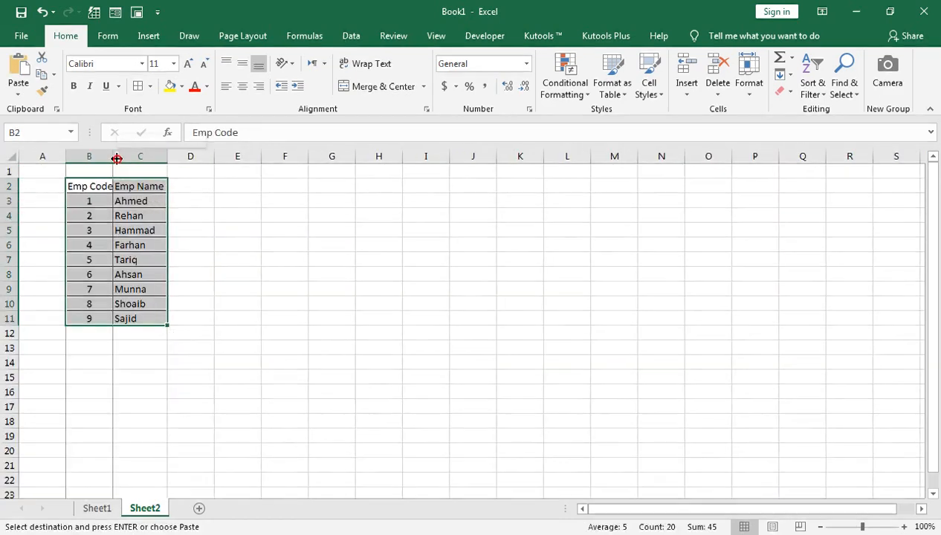
- Add the headings Date in D2 and Leave in E2 beside the employee list on Sheet2, and return to Sheet1
{"action": "left_click_drag", "start_coordinate": [862, 526], "coordinate": [876, 526]}
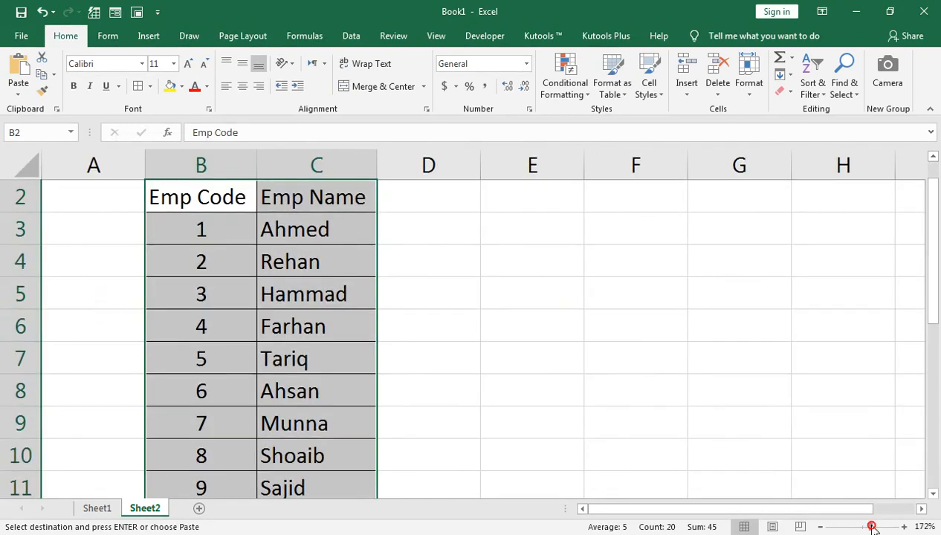
{"action": "left_click_drag", "start_coordinate": [876, 526], "coordinate": [870, 526]}
{"action": "left_click", "coordinate": [351, 220]}
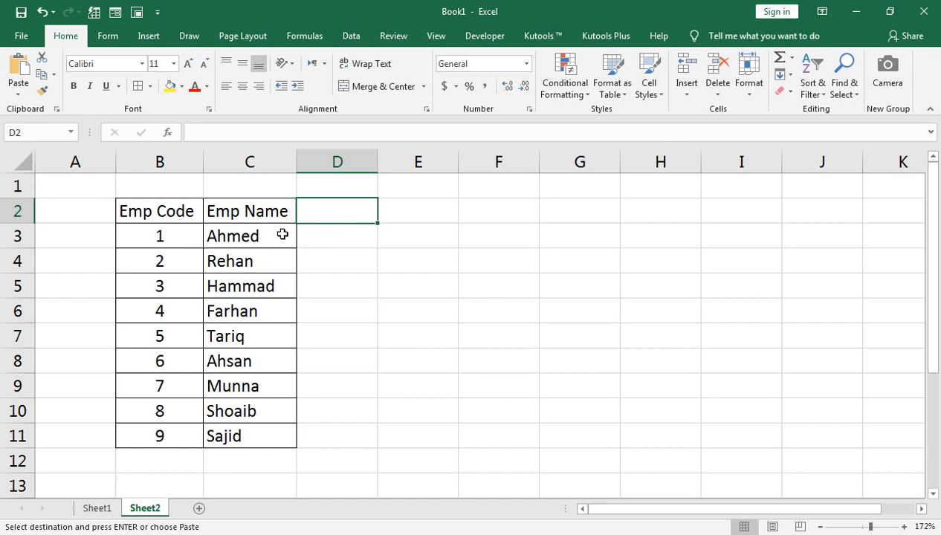
{"action": "type", "text": "Date"}
{"action": "key", "text": "Tab"}
{"action": "type", "text": "Leave"}
{"action": "key", "text": "Return"}
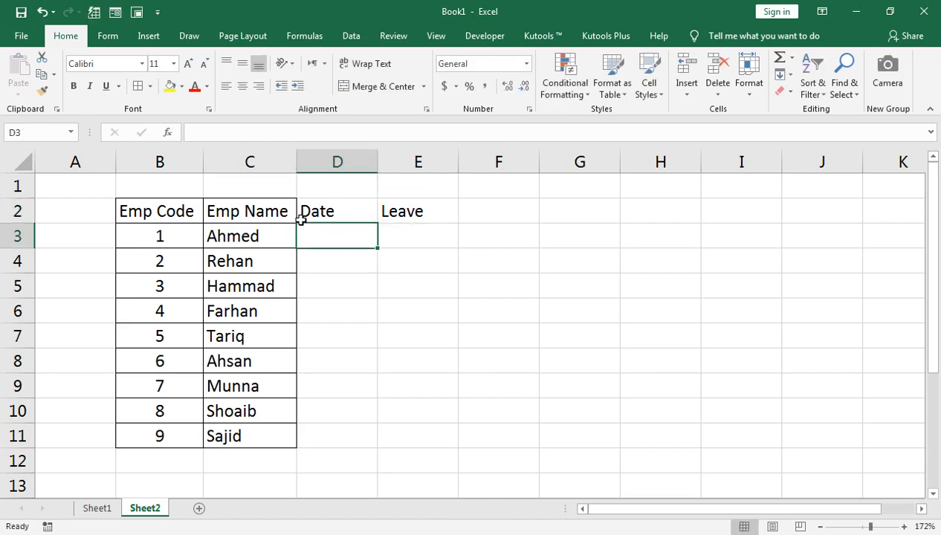
{"action": "left_click", "coordinate": [97, 506]}
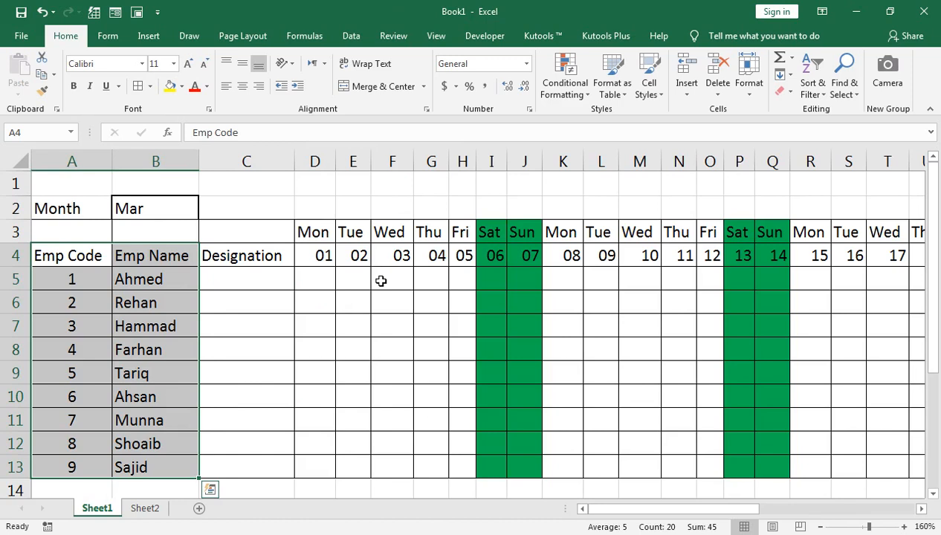
{"action": "left_click", "coordinate": [145, 508]}
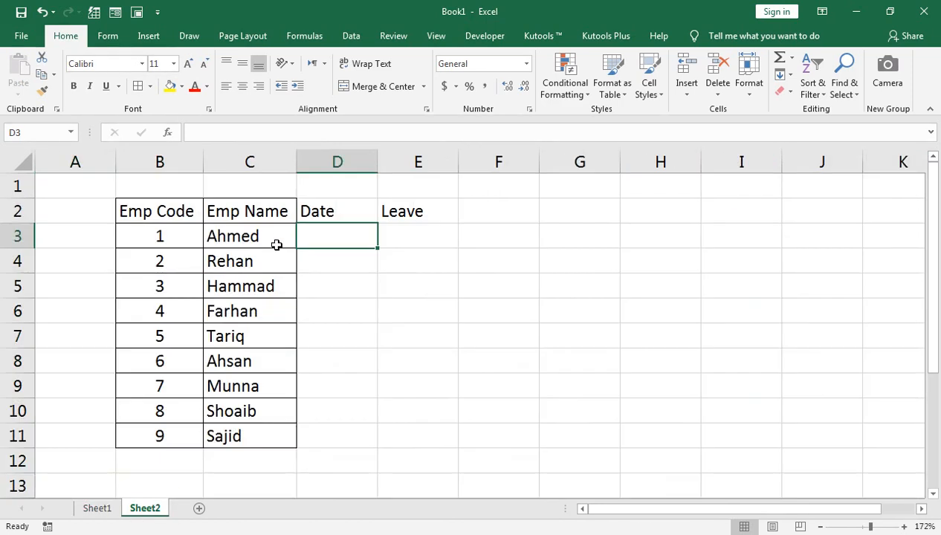
{"action": "left_click", "coordinate": [111, 509]}
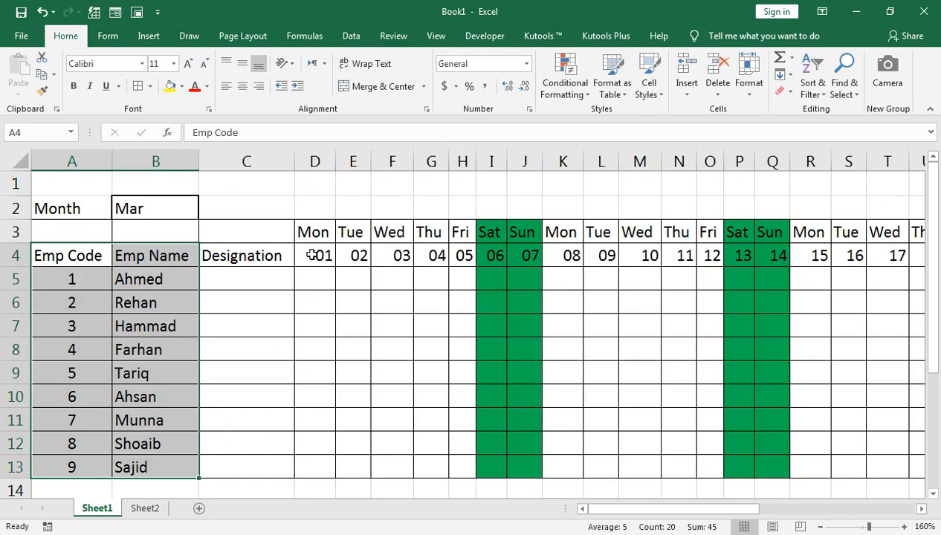
{"action": "left_click", "coordinate": [156, 506]}
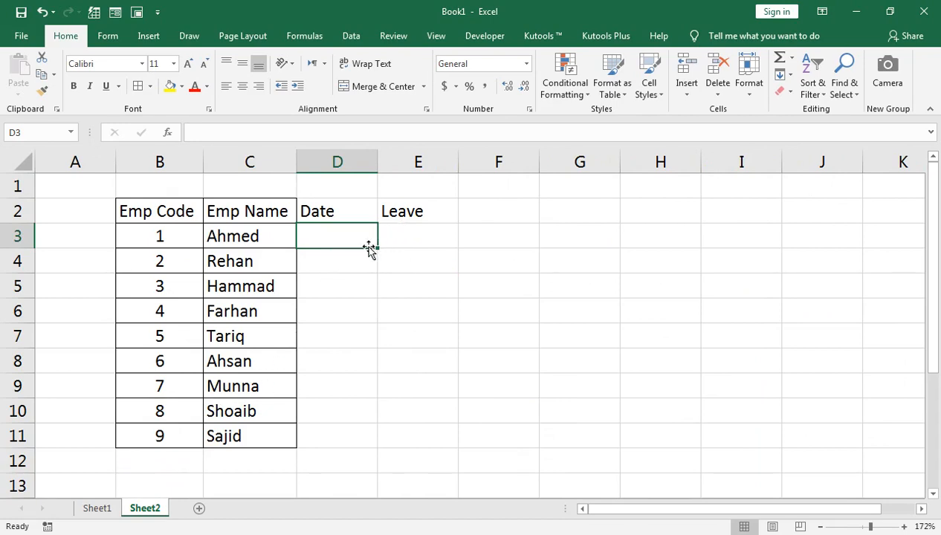
{"action": "left_click", "coordinate": [98, 509]}
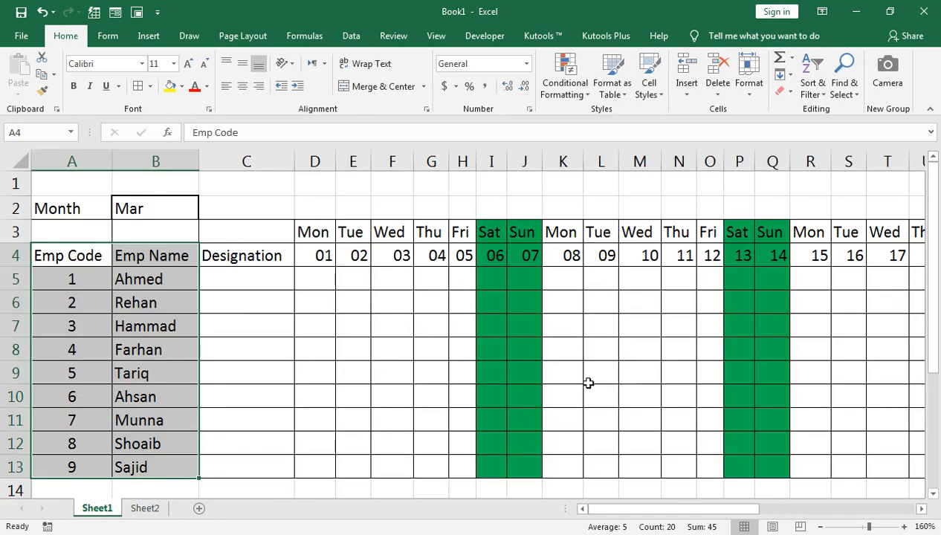
- In A3 on Sheet2, enter the formula =B3&"-"&D3 to join the first employee's code and date with a hyphen
{"action": "left_click", "coordinate": [145, 508]}
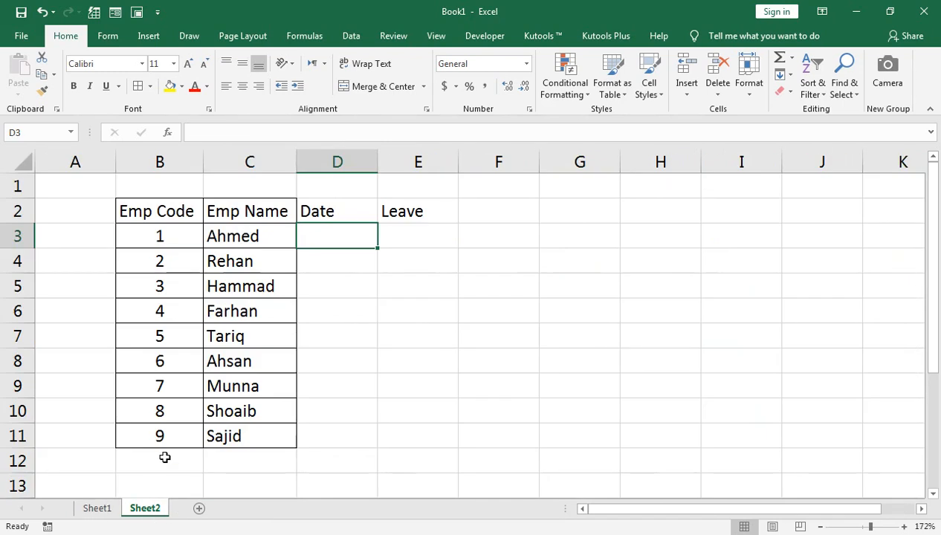
{"action": "left_click", "coordinate": [89, 237]}
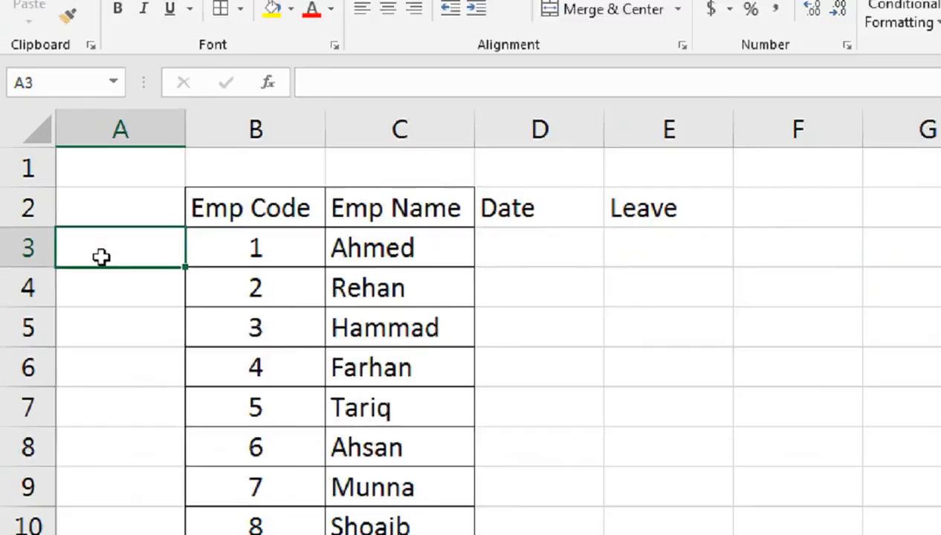
{"action": "type", "text": "="}
{"action": "key", "text": "Right"}
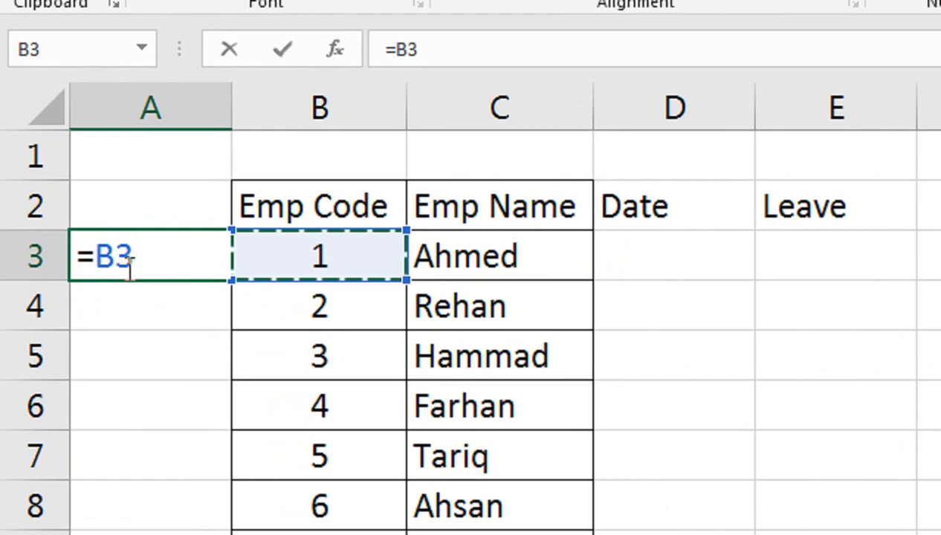
{"action": "type", "text": "&"}
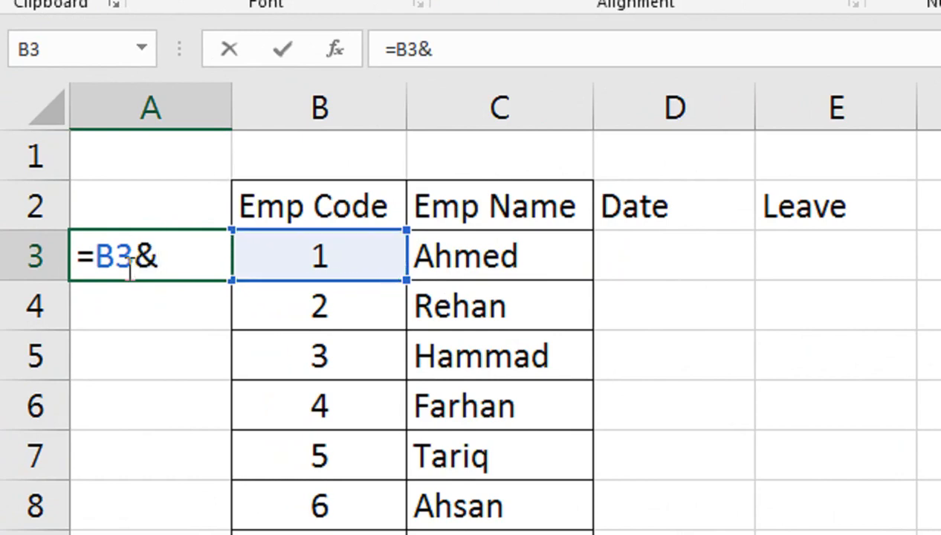
{"action": "type", "text": "\"-\""}
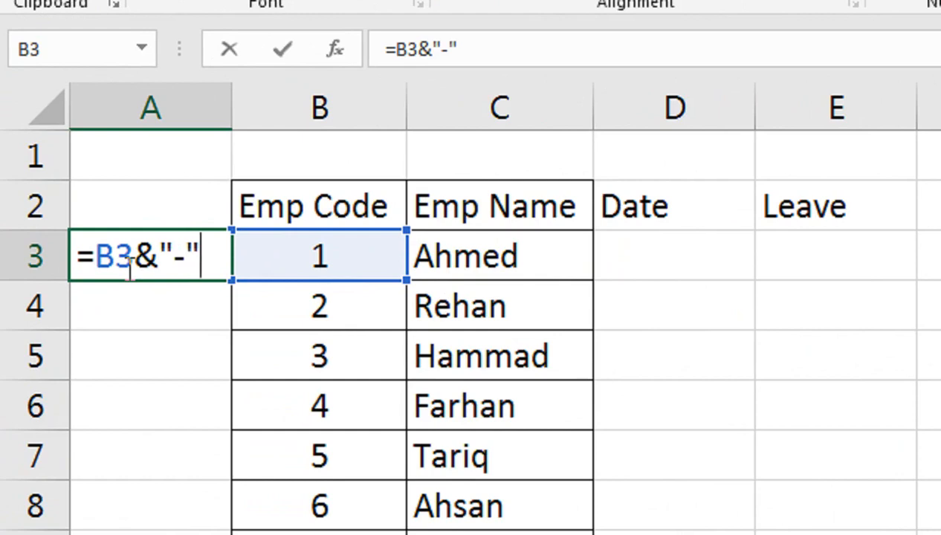
{"action": "type", "text": "&"}
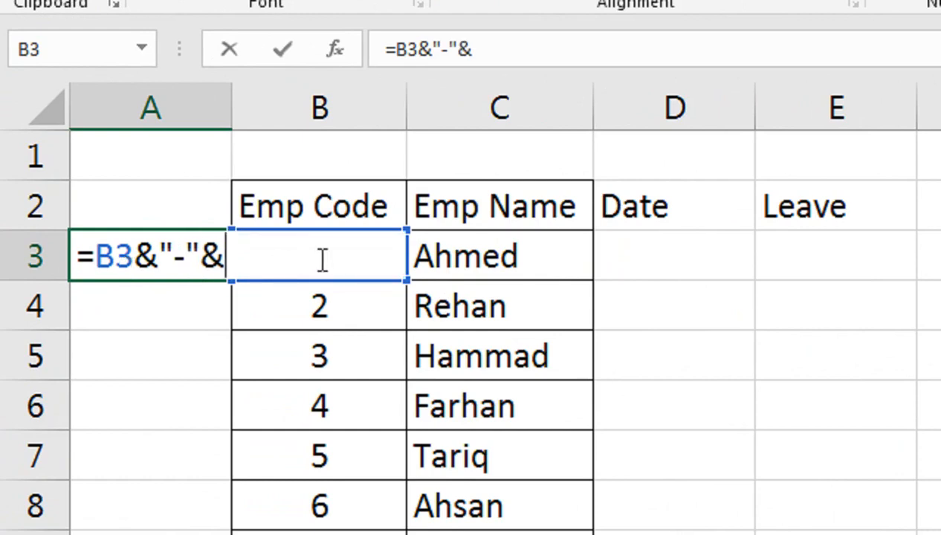
{"action": "left_click", "coordinate": [632, 247]}
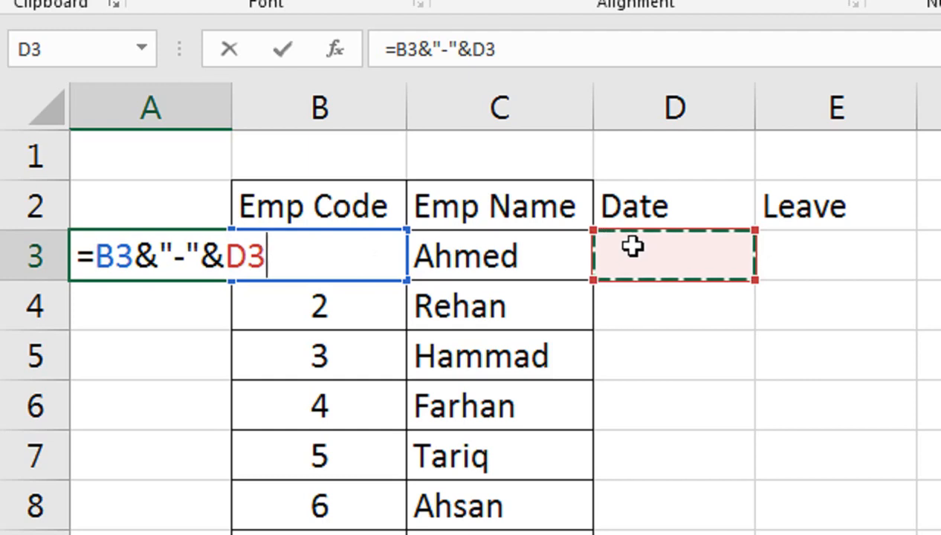
{"action": "key", "text": "Return"}
{"action": "key", "text": "Up"}
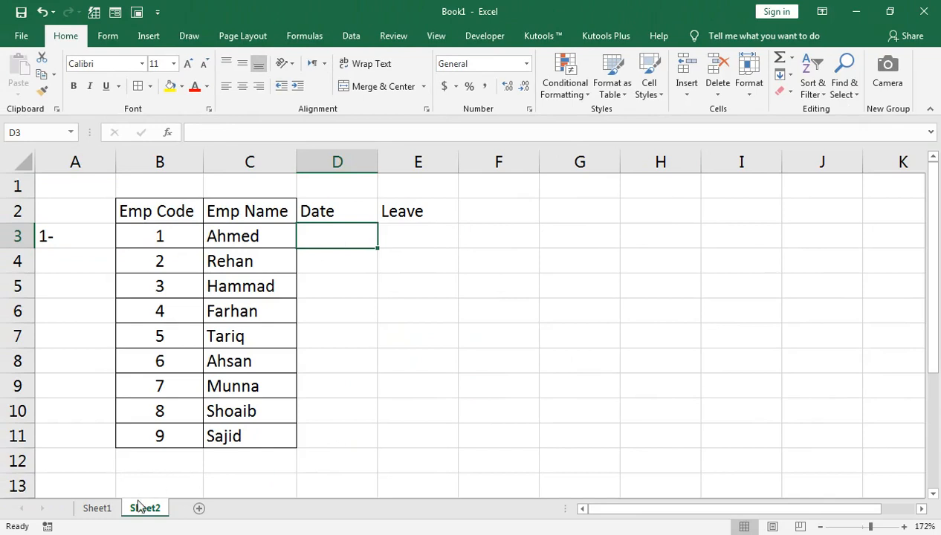
- Enter 4-mar as the first employee's date in D3 on Sheet2
{"action": "left_click", "coordinate": [97, 509]}
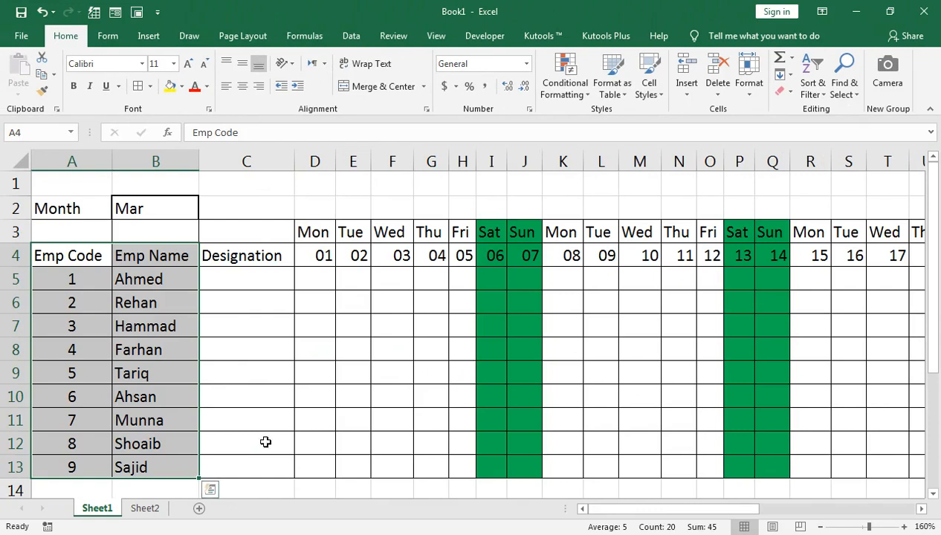
{"action": "left_click", "coordinate": [145, 508]}
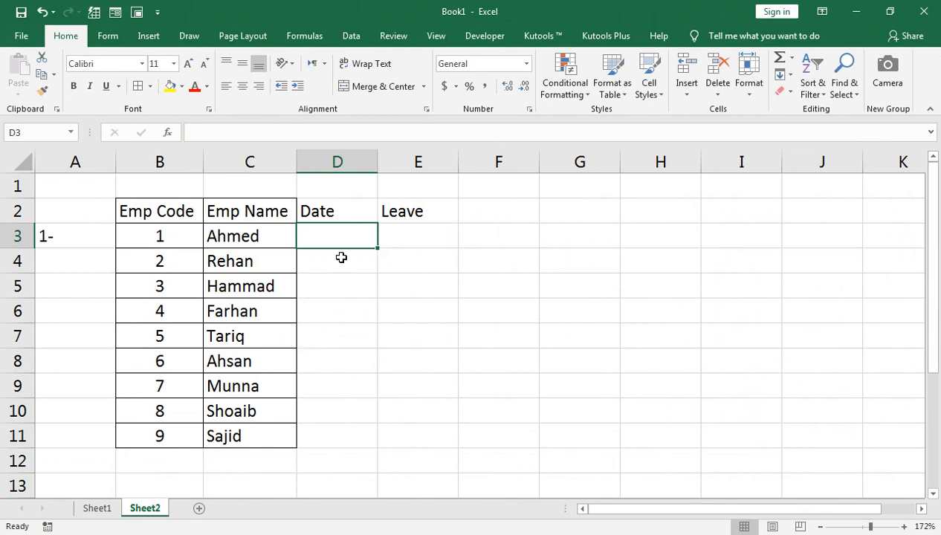
{"action": "type", "text": "4-mar"}
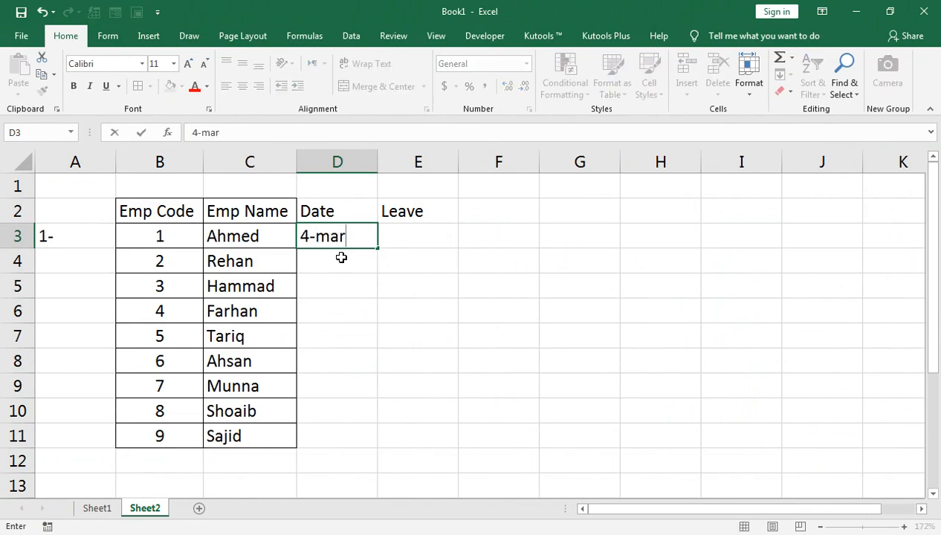
{"action": "key", "text": "Return"}
{"action": "key", "text": "Up"}
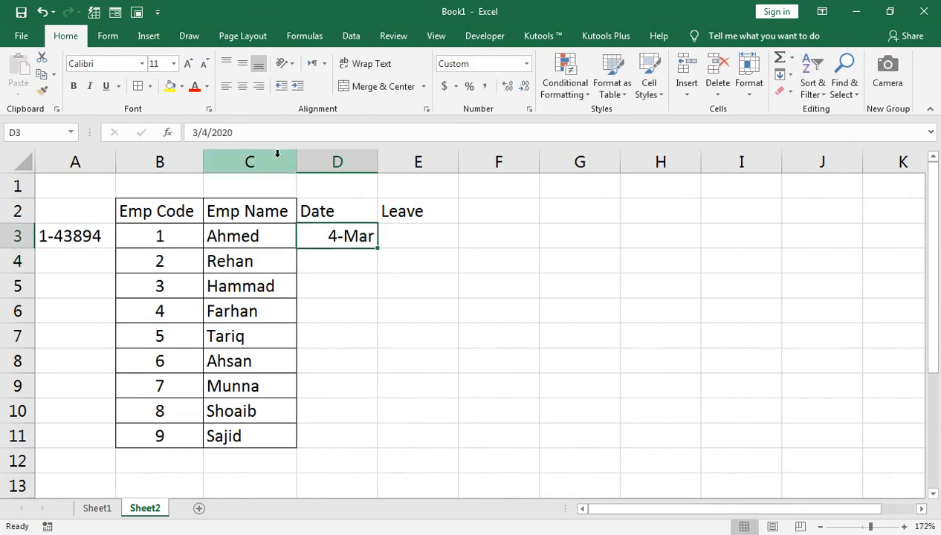
- Change the year of the date in D3 to 2021, and check it against the date formula in D4 on Sheet1
{"action": "left_click", "coordinate": [261, 131]}
{"action": "key", "text": "BackSpace"}
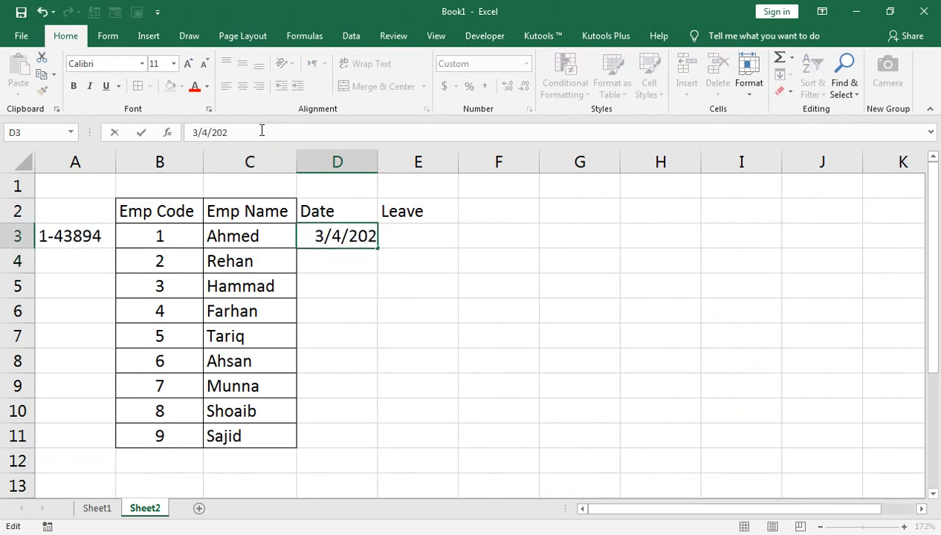
{"action": "type", "text": "1"}
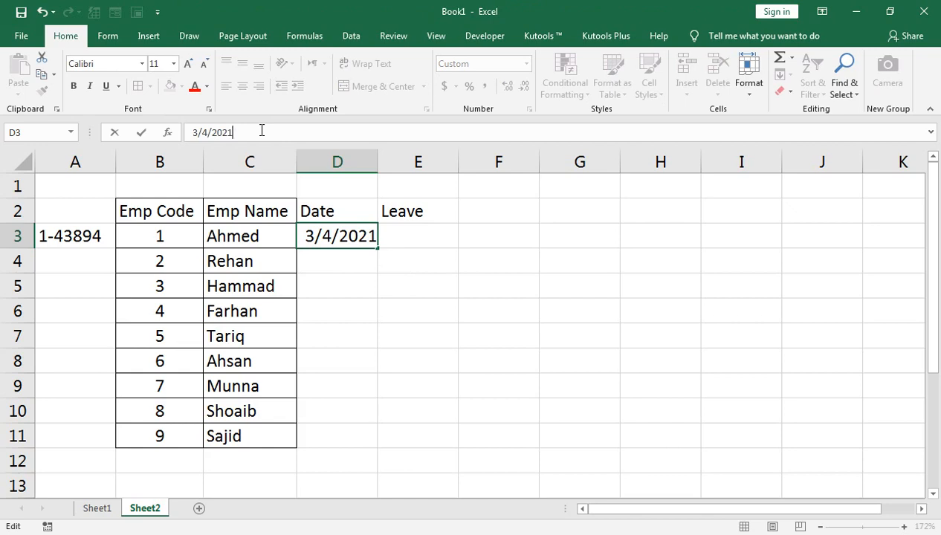
{"action": "key", "text": "Return"}
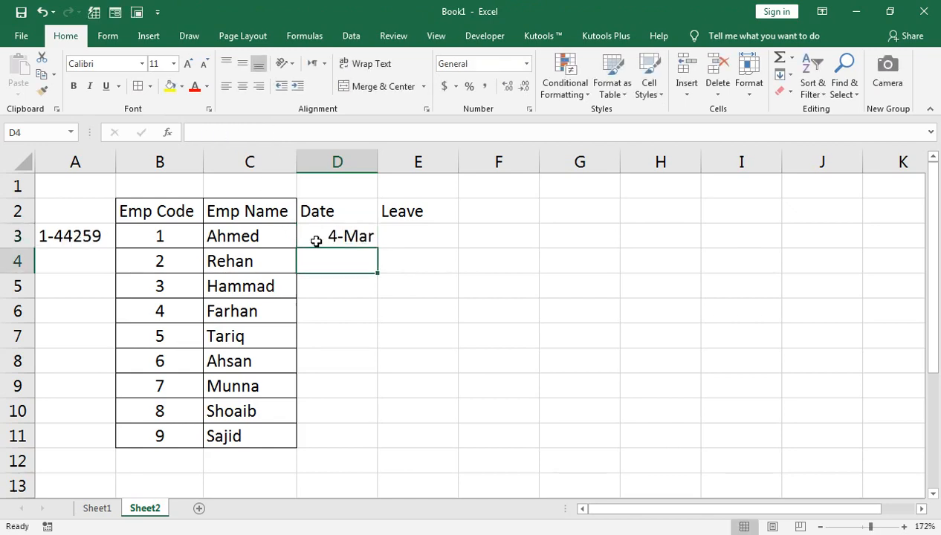
{"action": "left_click", "coordinate": [324, 242]}
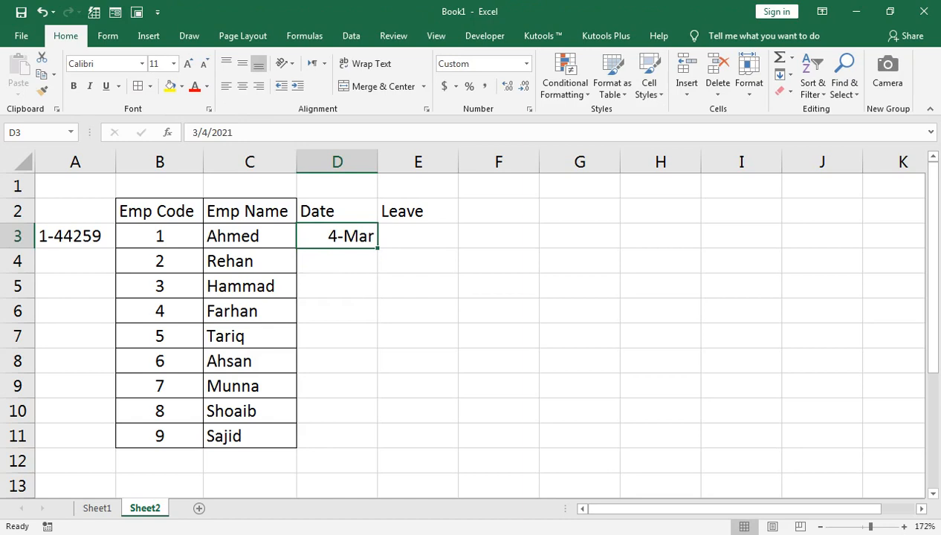
{"action": "left_click", "coordinate": [98, 508]}
{"action": "left_click", "coordinate": [331, 246]}
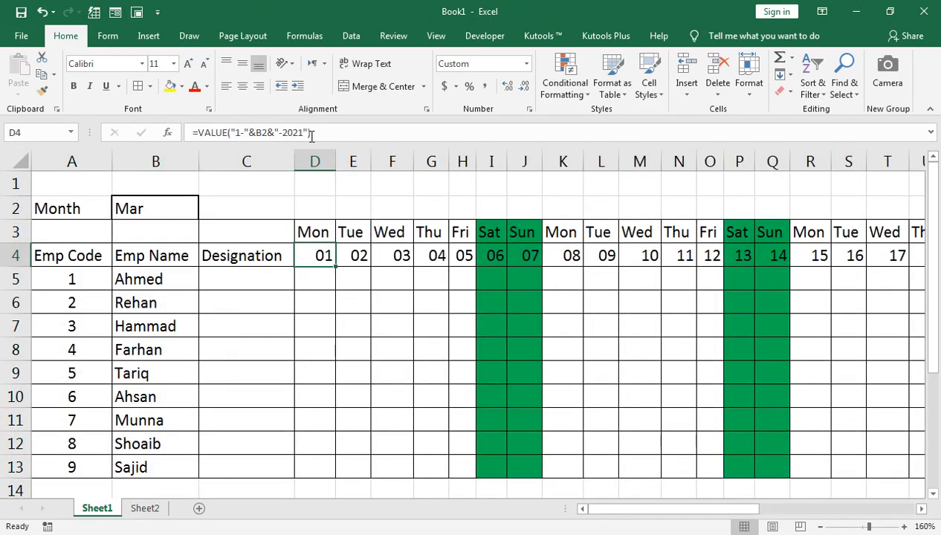
{"action": "left_click", "coordinate": [143, 510]}
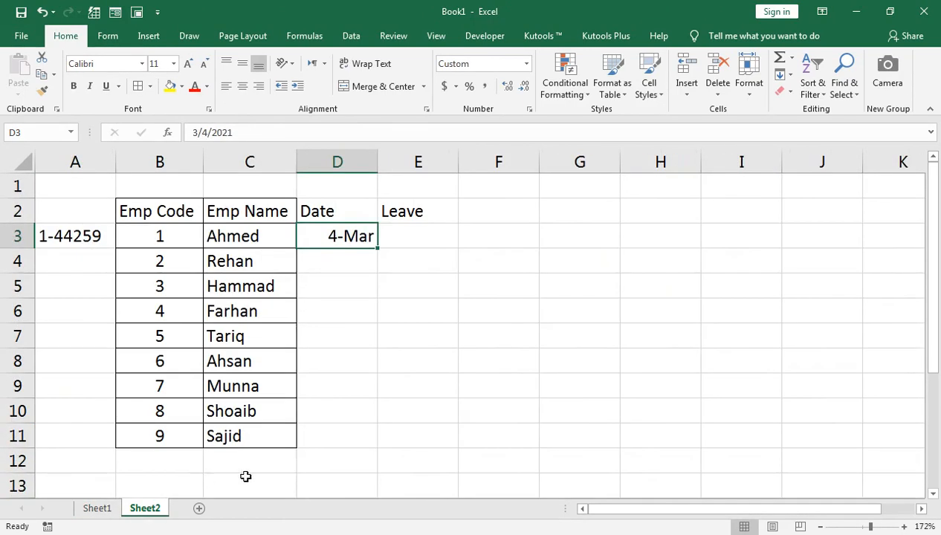
- Enter L in E3 as the first employee's leave mark for that date
{"action": "left_click", "coordinate": [398, 246]}
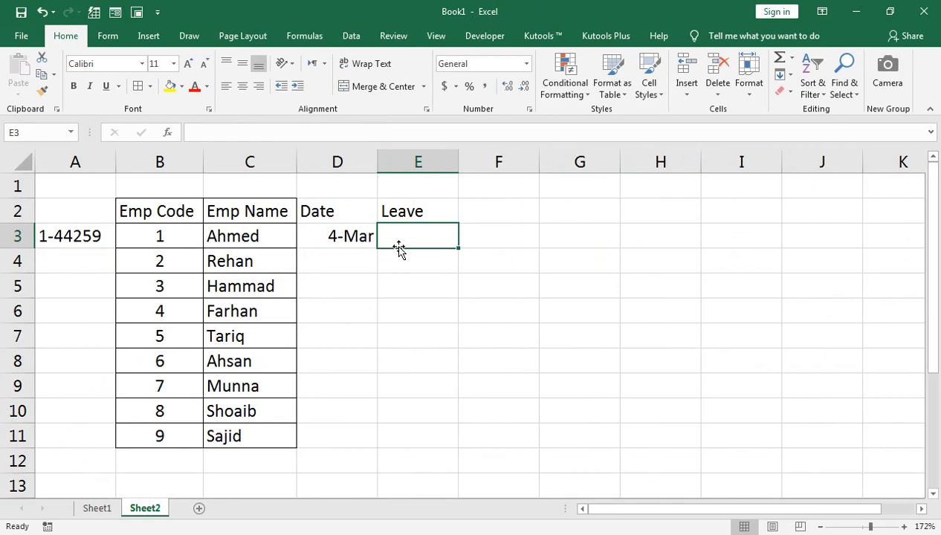
{"action": "type", "text": "l"}
{"action": "type", "text": "L"}
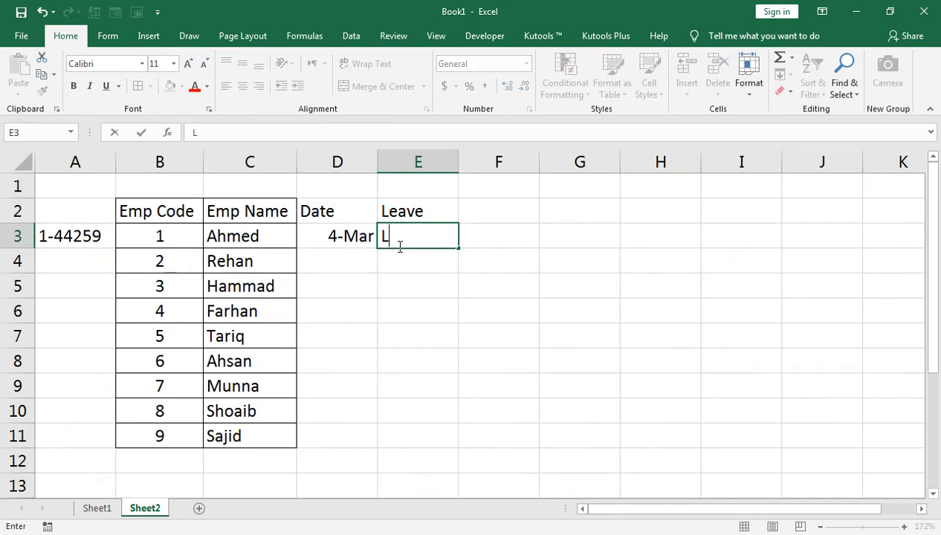
{"action": "key", "text": "Return"}
{"action": "left_click", "coordinate": [401, 241]}
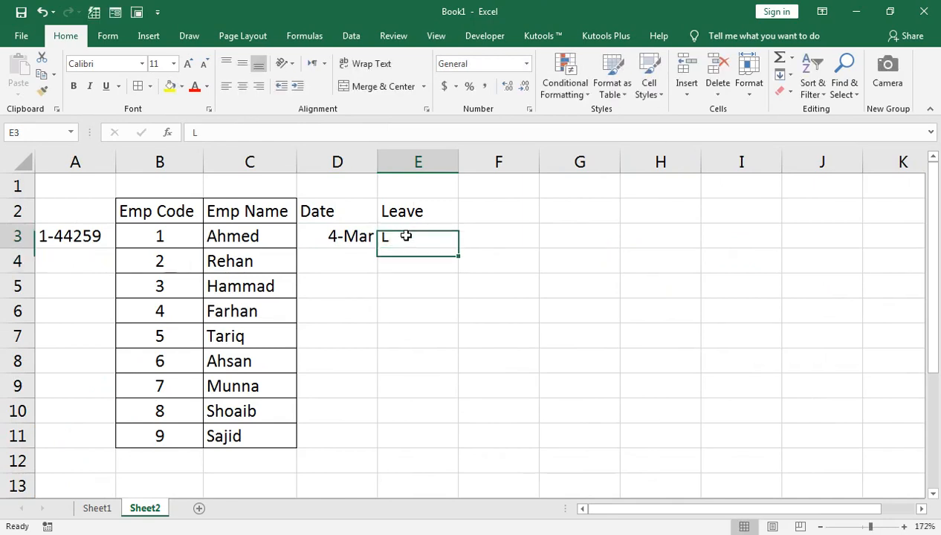
- Review the joining formula in A3 and the leave table B2:E11 on Sheet2 against the attendance grid on Sheet1
{"action": "left_click", "coordinate": [97, 508]}
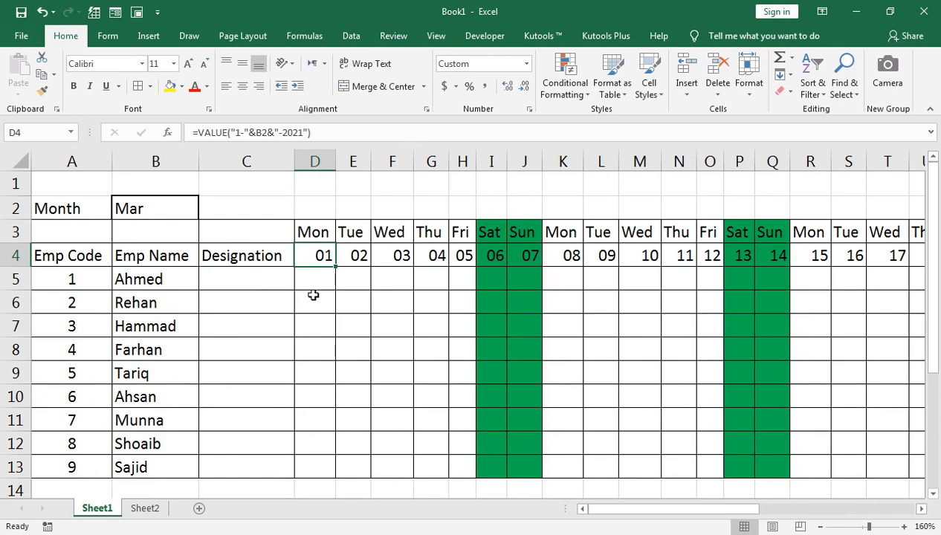
{"action": "left_click", "coordinate": [148, 508]}
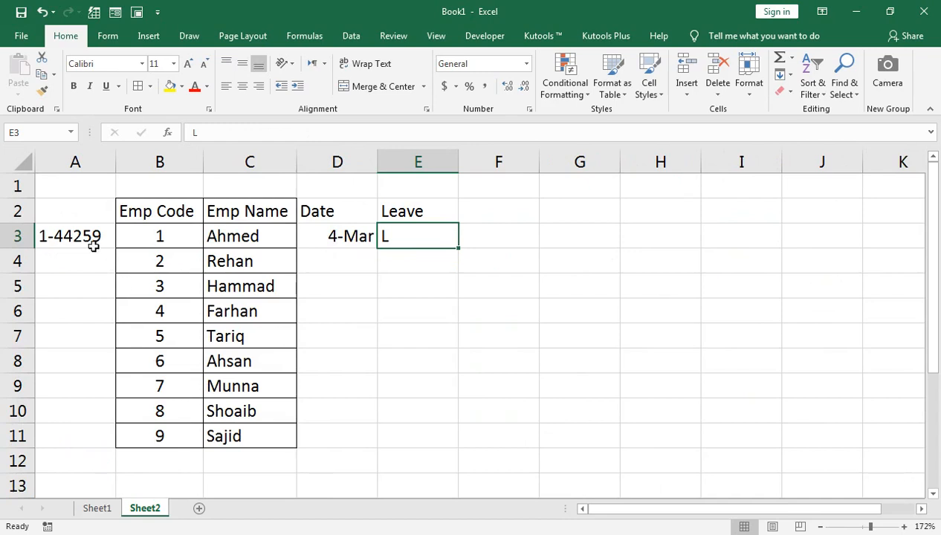
{"action": "left_click", "coordinate": [100, 508]}
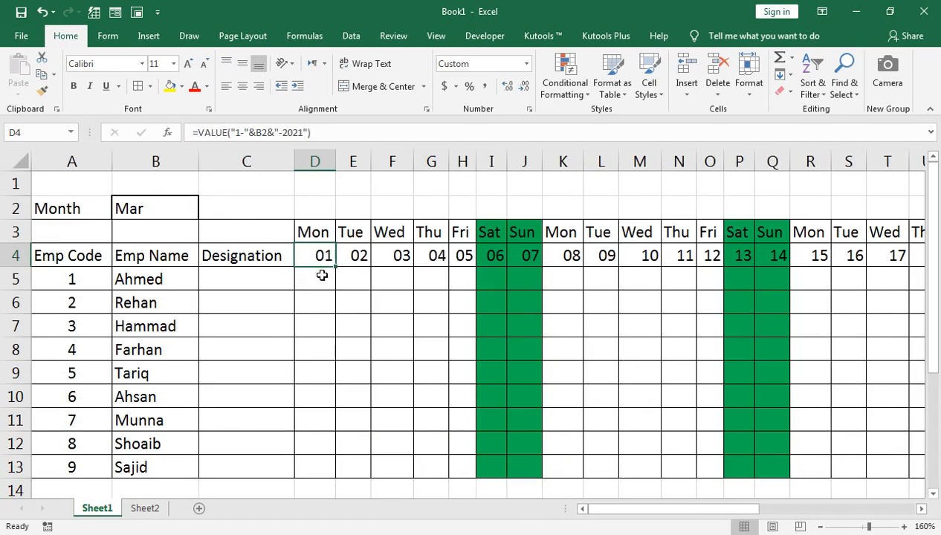
{"action": "left_click", "coordinate": [145, 508]}
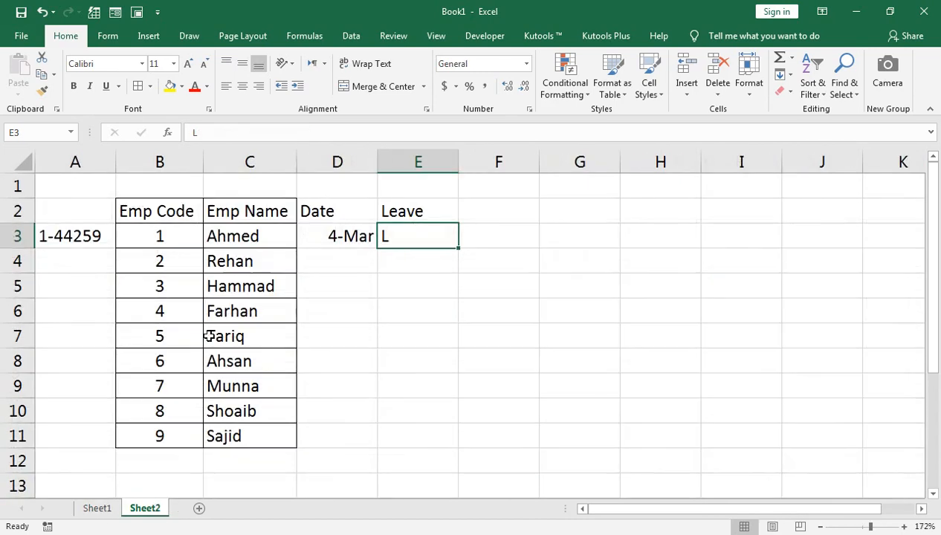
{"action": "double_click", "coordinate": [80, 240]}
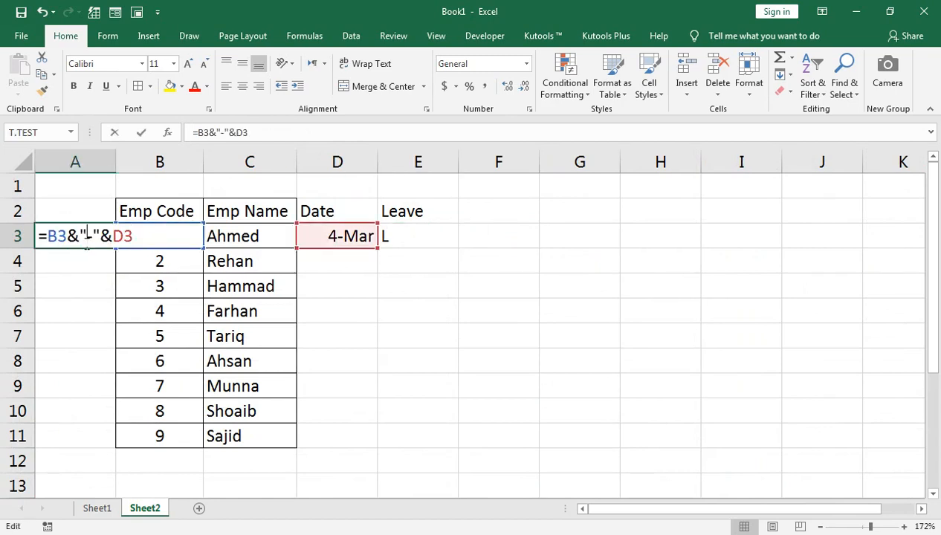
{"action": "key", "text": "Return"}
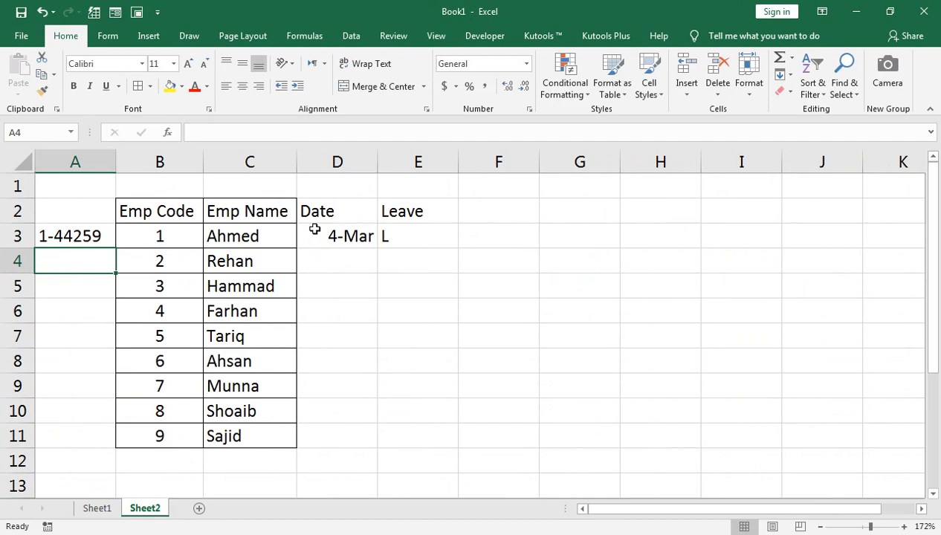
{"action": "left_click_drag", "start_coordinate": [394, 207], "coordinate": [132, 437]}
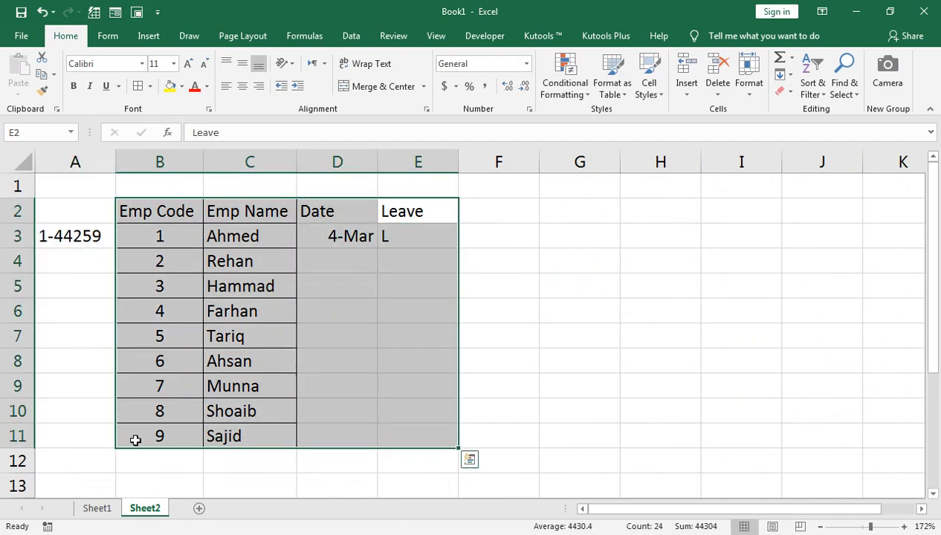
{"action": "left_click", "coordinate": [196, 313]}
- Start a formula in D5 on Sheet1 with VLOOKUP nested inside IFERROR
{"action": "left_click", "coordinate": [97, 508]}
{"action": "left_click", "coordinate": [471, 268]}
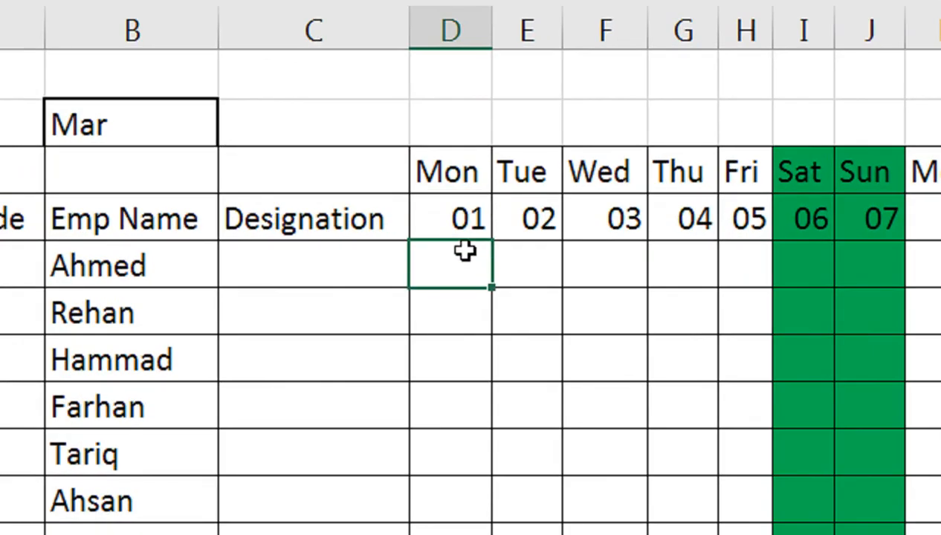
{"action": "type", "text": "="}
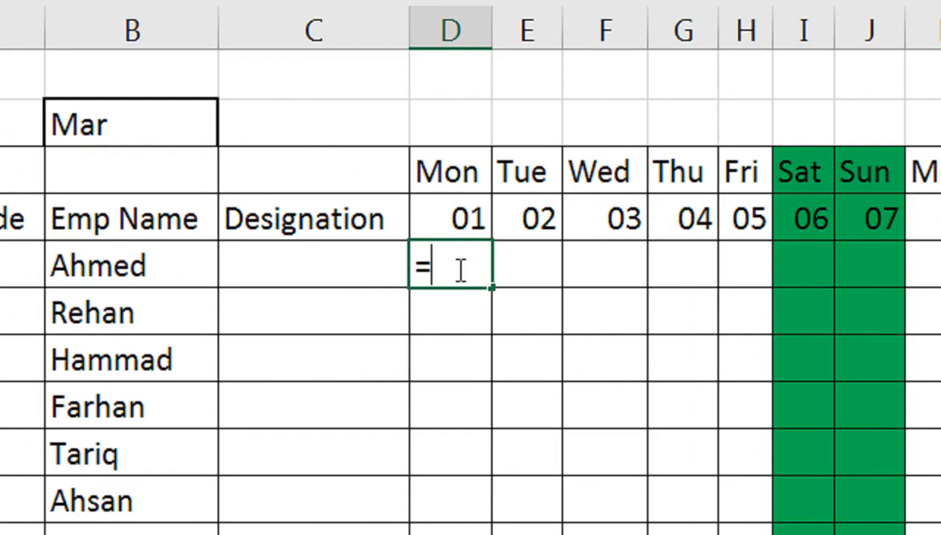
{"action": "type", "text": "if"}
{"action": "key", "text": "Tab"}
{"action": "key", "text": "BackSpace"}
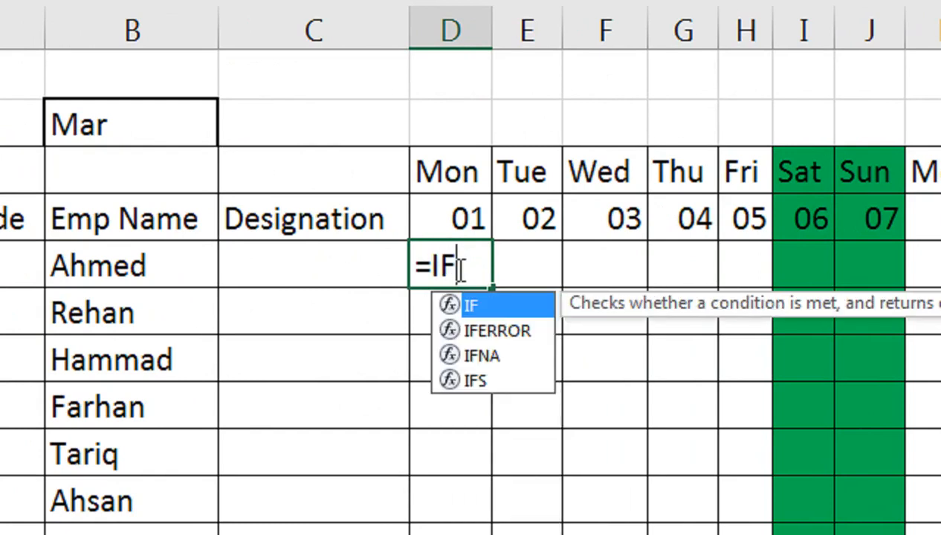
{"action": "key", "text": "Down"}
{"action": "key", "text": "Tab"}
{"action": "type", "text": "vl"}
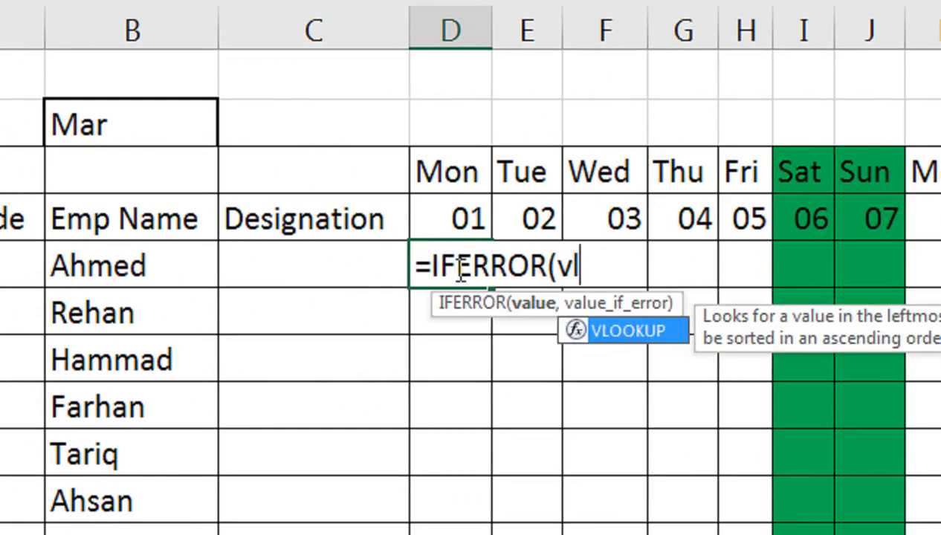
{"action": "key", "text": "Tab"}
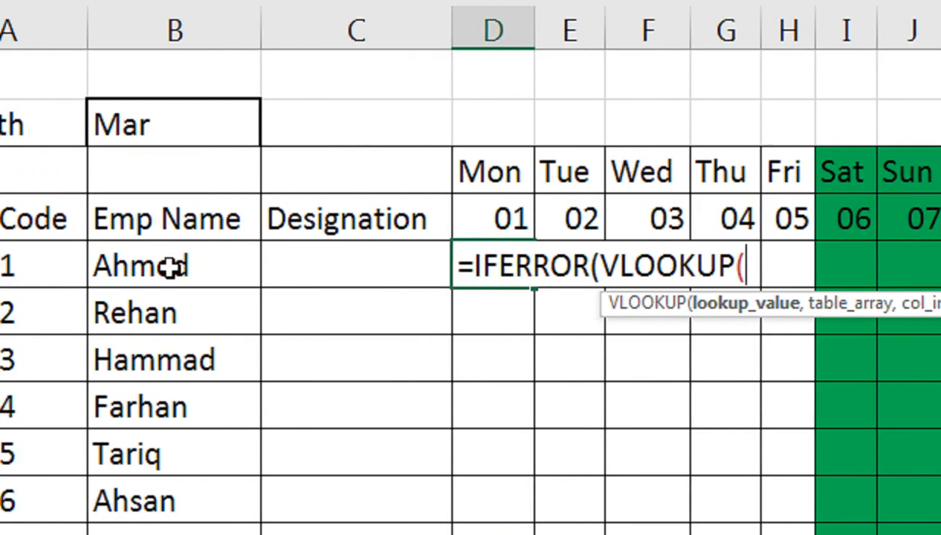
- Set the VLOOKUP lookup value to A5&"-"&D4, joining the employee code and the date with a hyphen
{"action": "left_click", "coordinate": [185, 268]}
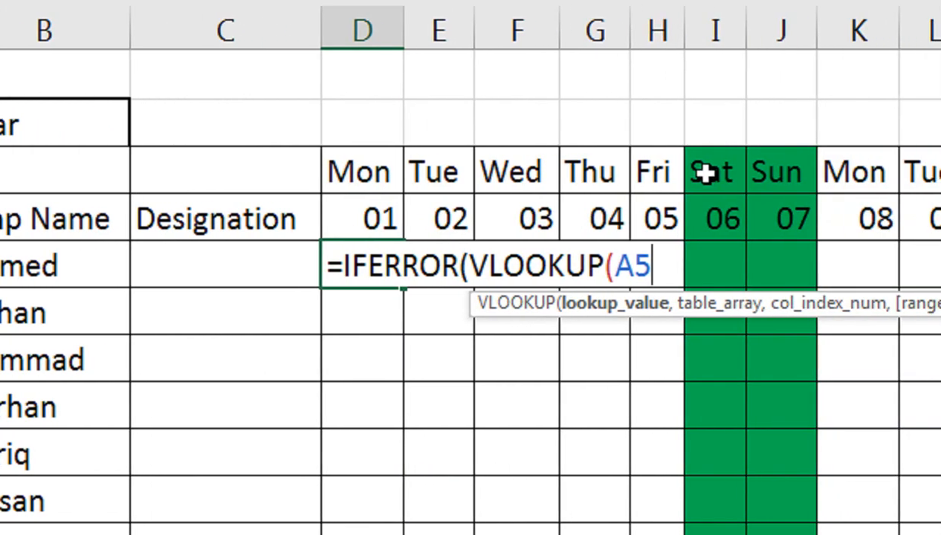
{"action": "type", "text": "&\""}
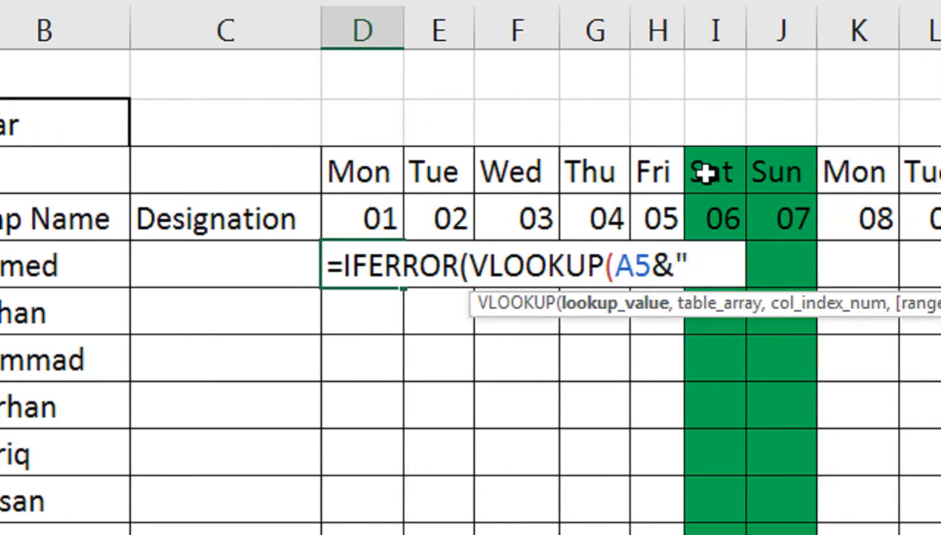
{"action": "type", "text": "-\"&"}
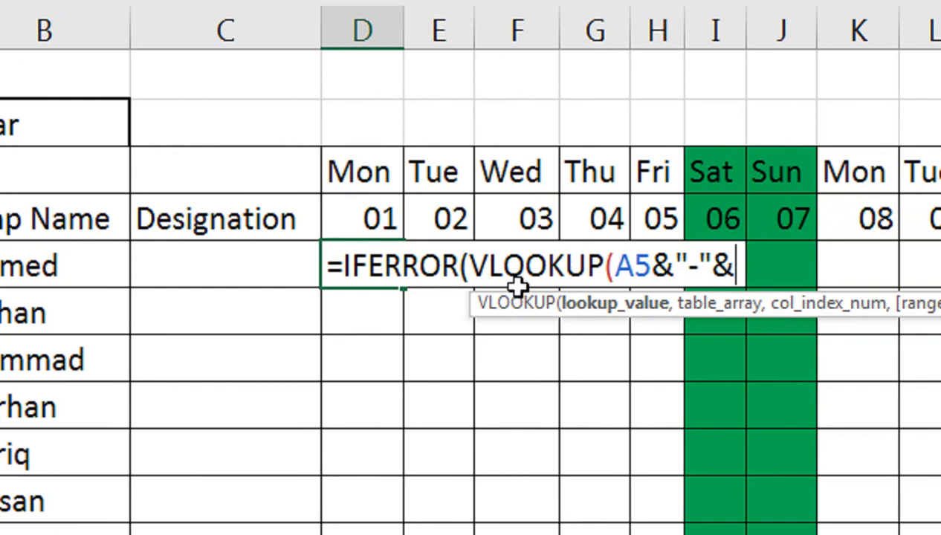
{"action": "left_click", "coordinate": [368, 214]}
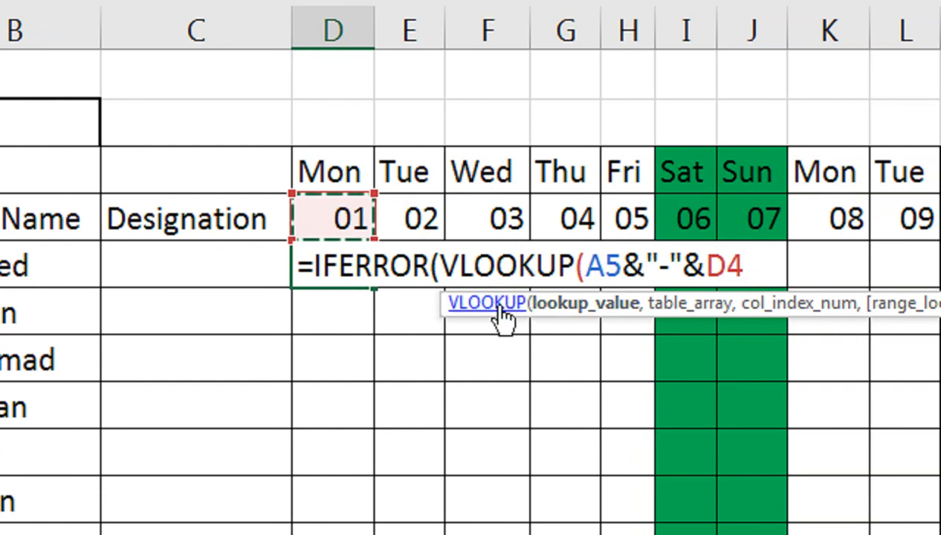
{"action": "type", "text": ","}
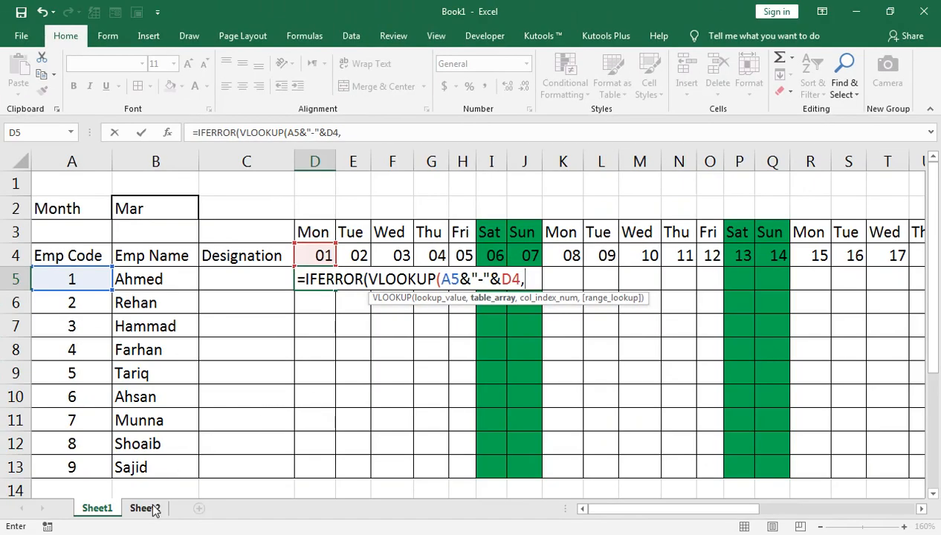
- Set the lookup table to columns A through E of Sheet2 as the absolute reference $A:$E
{"action": "left_click", "coordinate": [147, 508]}
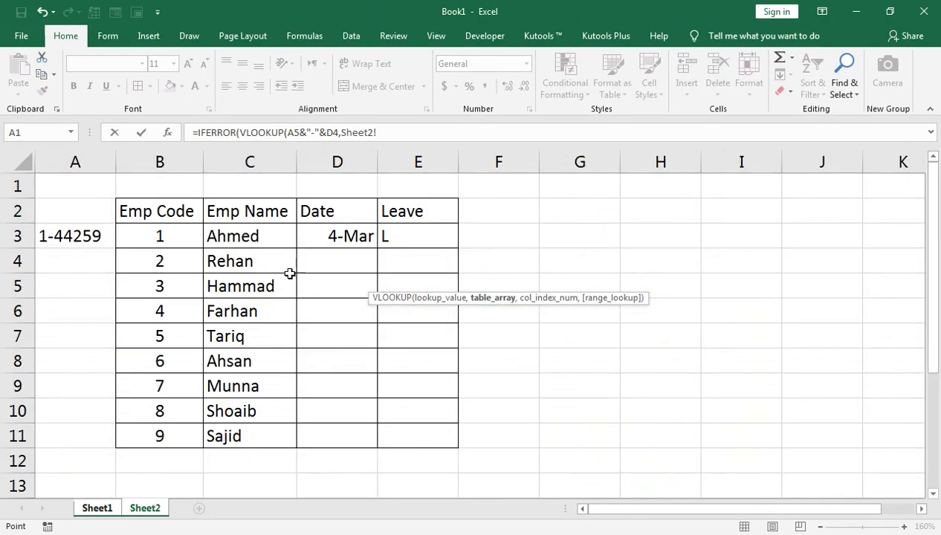
{"action": "left_click_drag", "start_coordinate": [75, 161], "coordinate": [139, 163]}
{"action": "left_click_drag", "start_coordinate": [253, 163], "coordinate": [307, 163]}
{"action": "left_click", "coordinate": [88, 162]}
{"action": "left_click_drag", "start_coordinate": [127, 162], "coordinate": [315, 160]}
{"action": "left_click", "coordinate": [63, 162]}
{"action": "key", "text": "shift+Right"}
{"action": "key", "text": "shift+Right"}
{"action": "key", "text": "shift+Right"}
{"action": "key", "text": "shift+Right"}
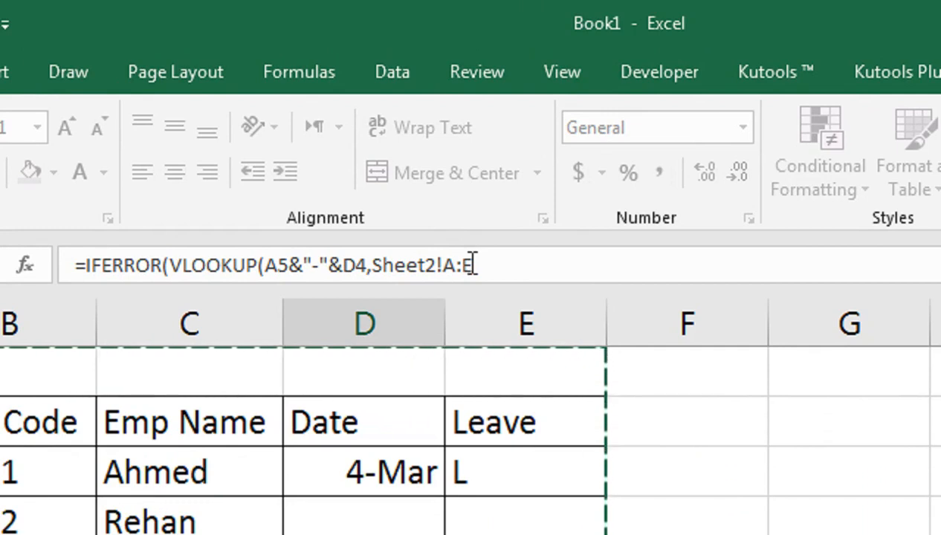
{"action": "key", "text": "F4"}
- Set the lookup's column index to 5 with FALSE for an exact match, and close the VLOOKUP
{"action": "type", "text": ","}
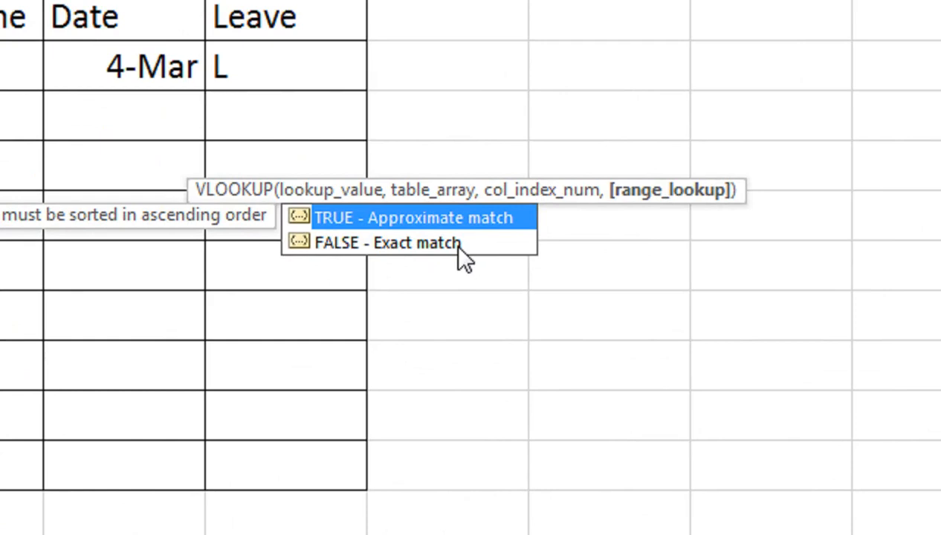
{"action": "double_click", "coordinate": [458, 243]}
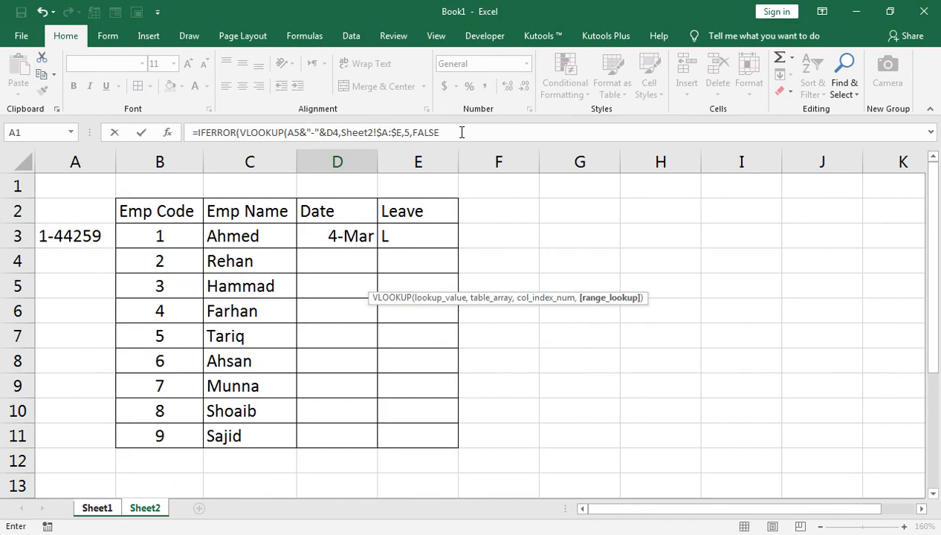
{"action": "left_click", "coordinate": [460, 132]}
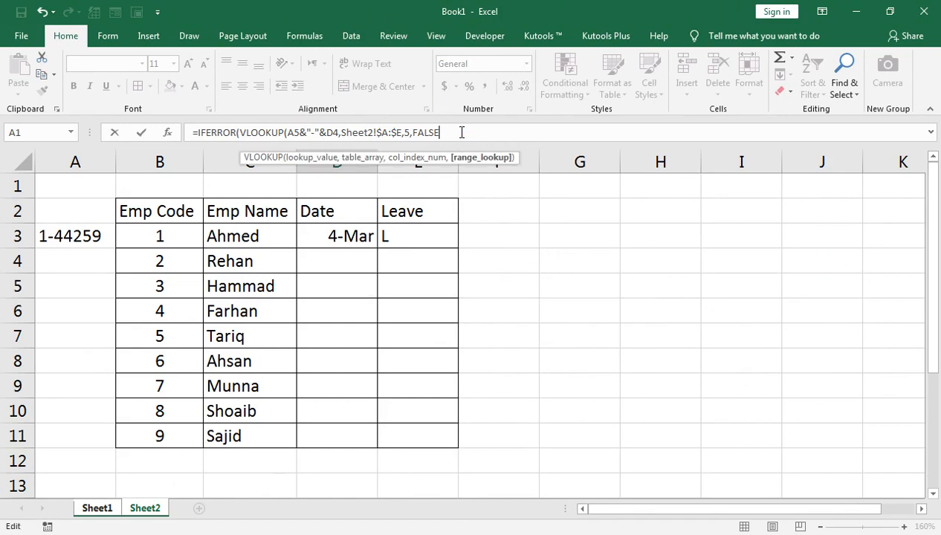
{"action": "type", "text": ")"}
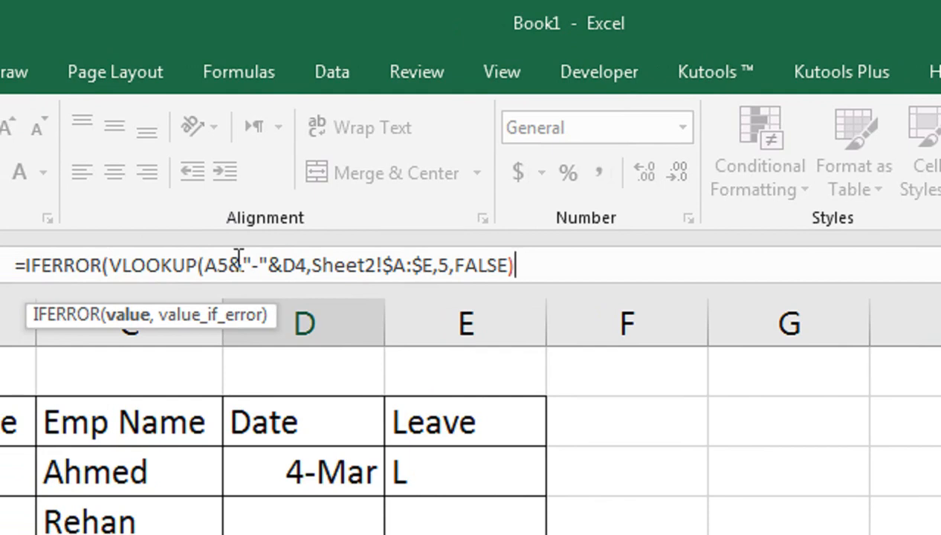
- Give IFERROR the fallback value "P" and enter the completed formula in D5
{"action": "left_click", "coordinate": [248, 262]}
{"action": "type", "text": ","}
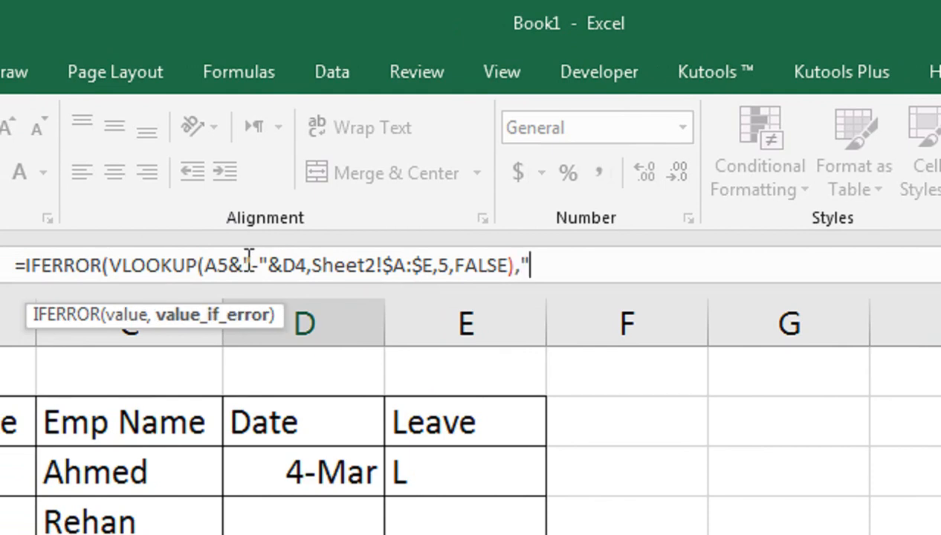
{"action": "type", "text": "\"p"}
{"action": "key", "text": "BackSpace"}
{"action": "type", "text": "P\")"}
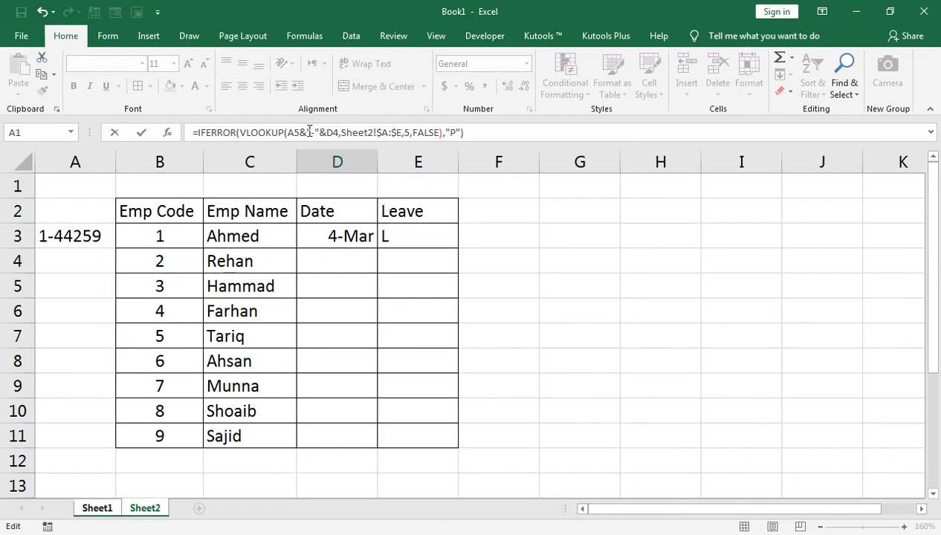
{"action": "key", "text": "Return"}
- Change the references in D5's formula to $A5 and D$4, locking the code column and the date row
{"action": "left_click", "coordinate": [316, 278]}
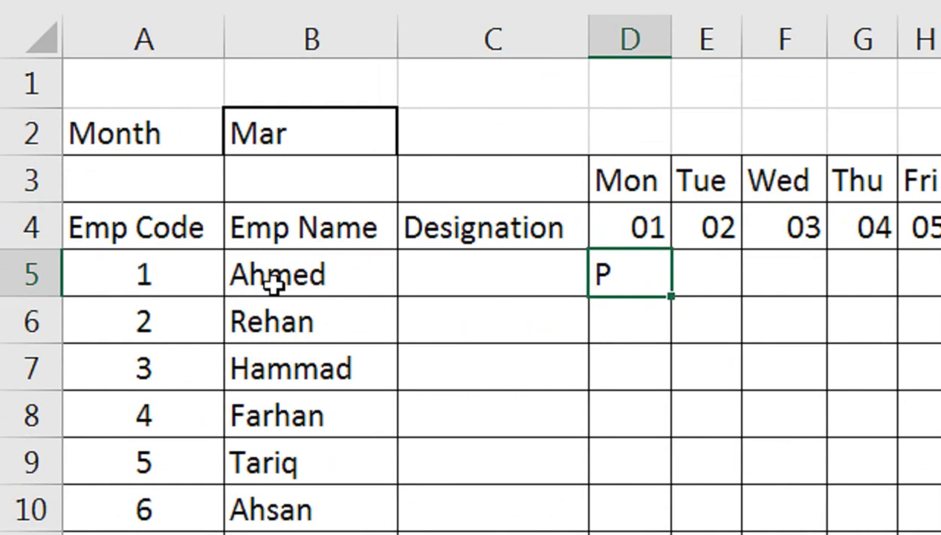
{"action": "double_click", "coordinate": [607, 269]}
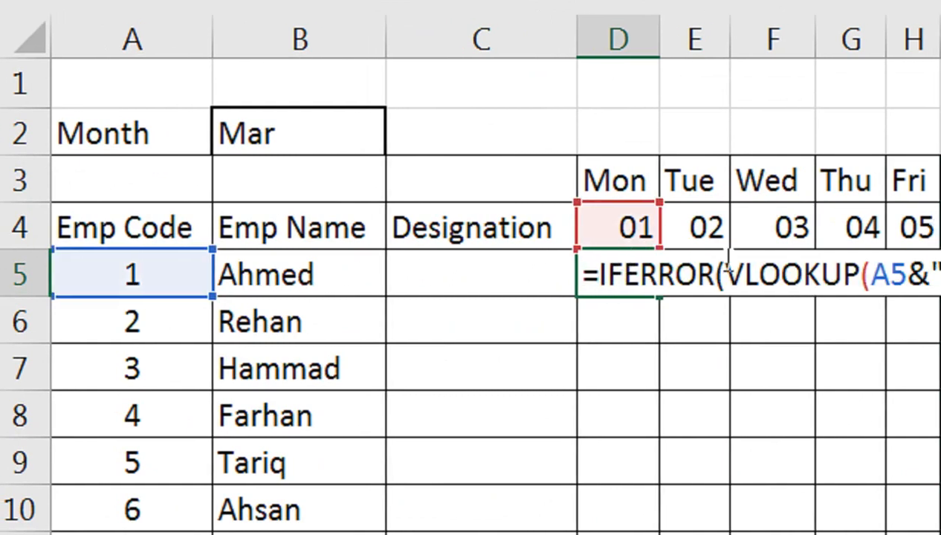
{"action": "left_click", "coordinate": [879, 275]}
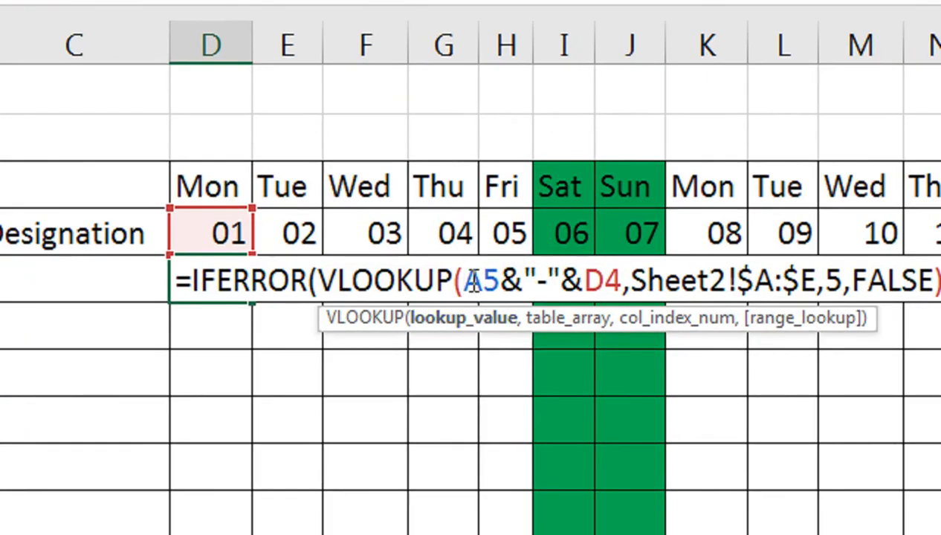
{"action": "type", "text": "$"}
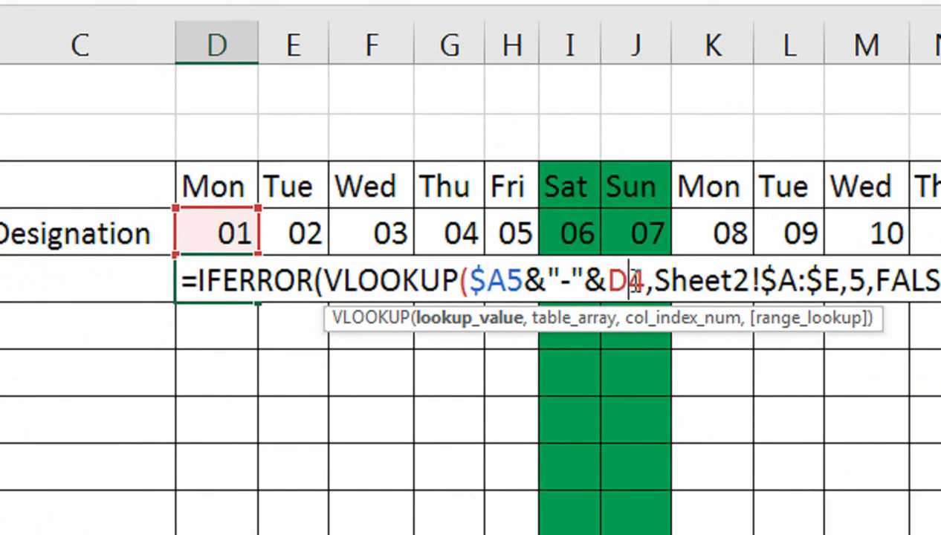
{"action": "type", "text": "$"}
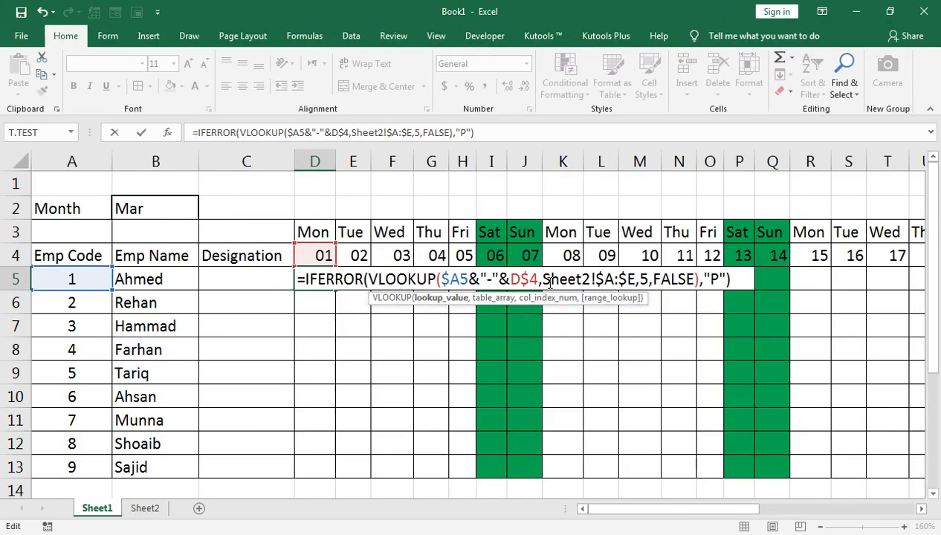
{"action": "key", "text": "Return"}
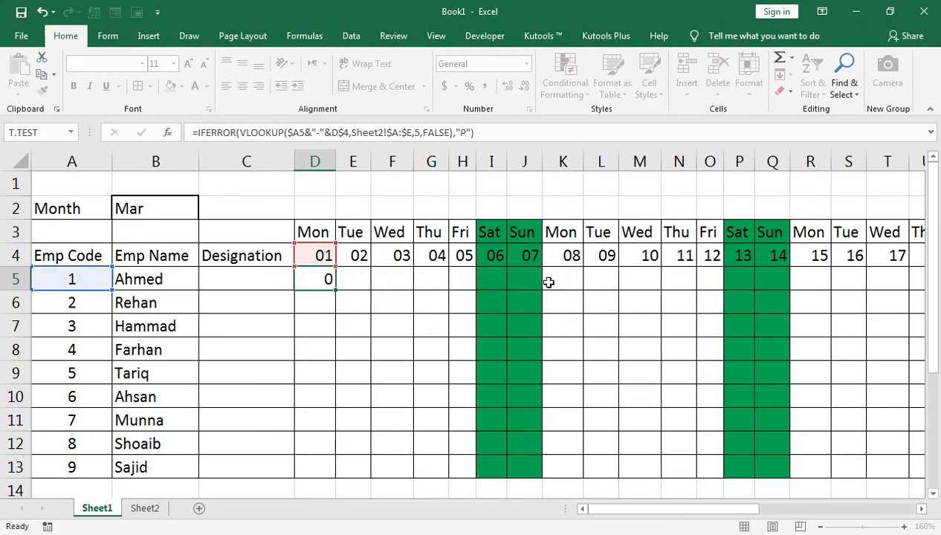
- Fill the formula from D5 across to column H and down to row 13
{"action": "left_click", "coordinate": [326, 289]}
{"action": "left_click_drag", "start_coordinate": [335, 290], "coordinate": [472, 288]}
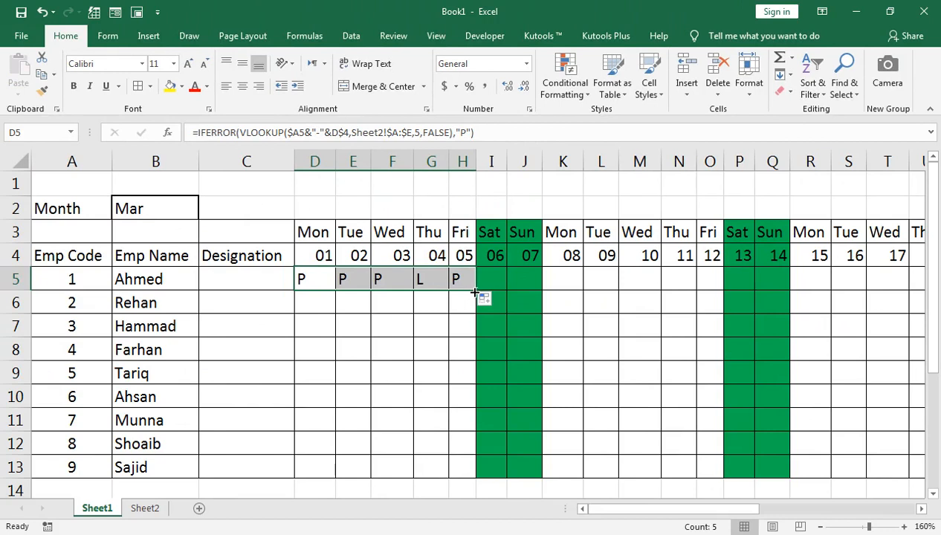
{"action": "left_click_drag", "start_coordinate": [474, 292], "coordinate": [466, 473]}
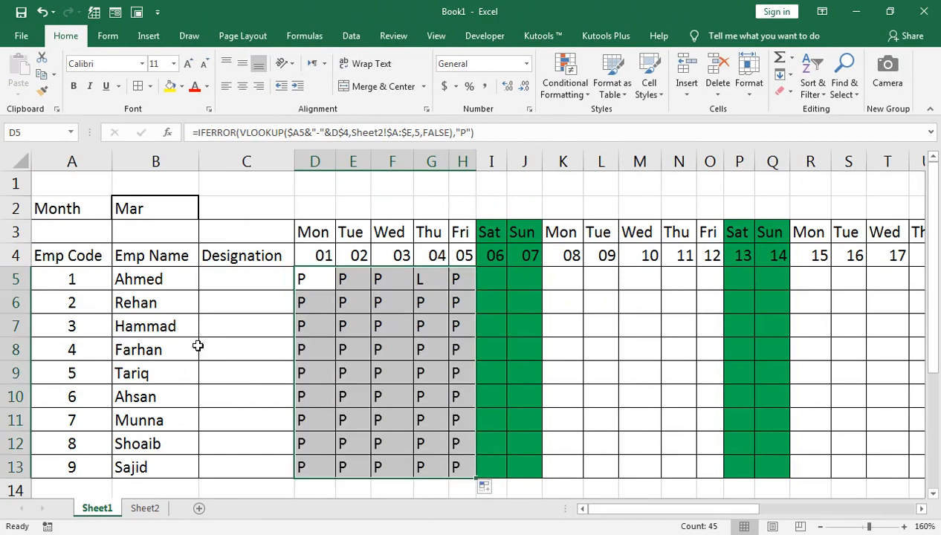
- Clear the first employee's code in B3 on Sheet2 and check that employee's 04 March cell G5 on Sheet1
{"action": "left_click", "coordinate": [143, 510]}
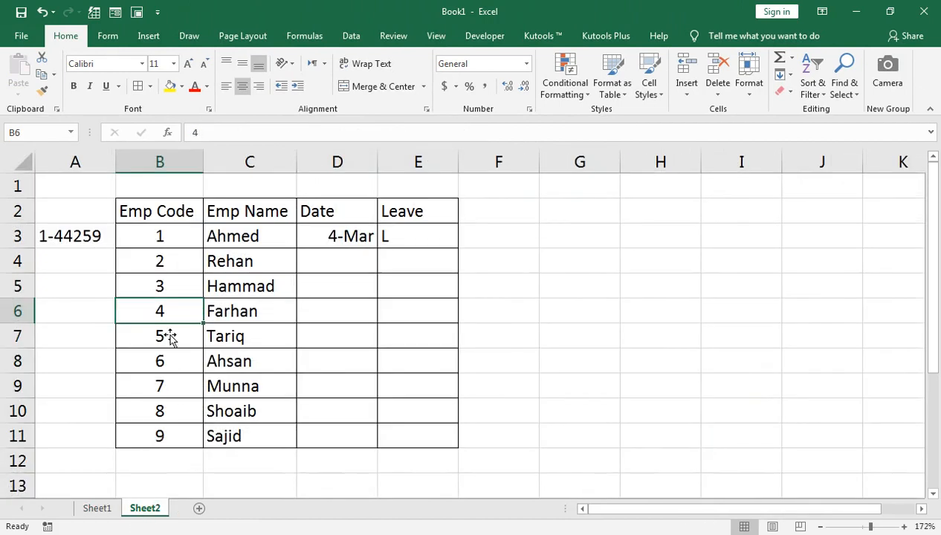
{"action": "left_click", "coordinate": [130, 242]}
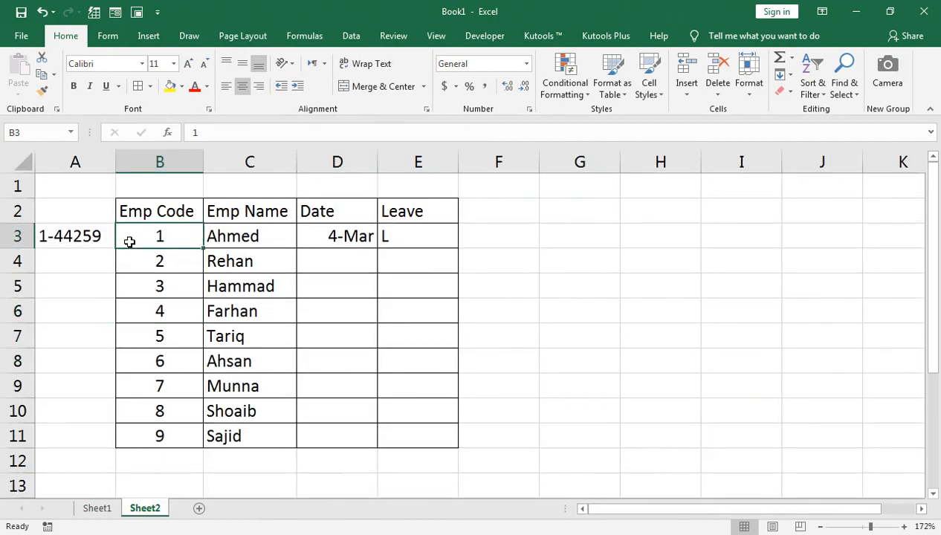
{"action": "key", "text": "Delete"}
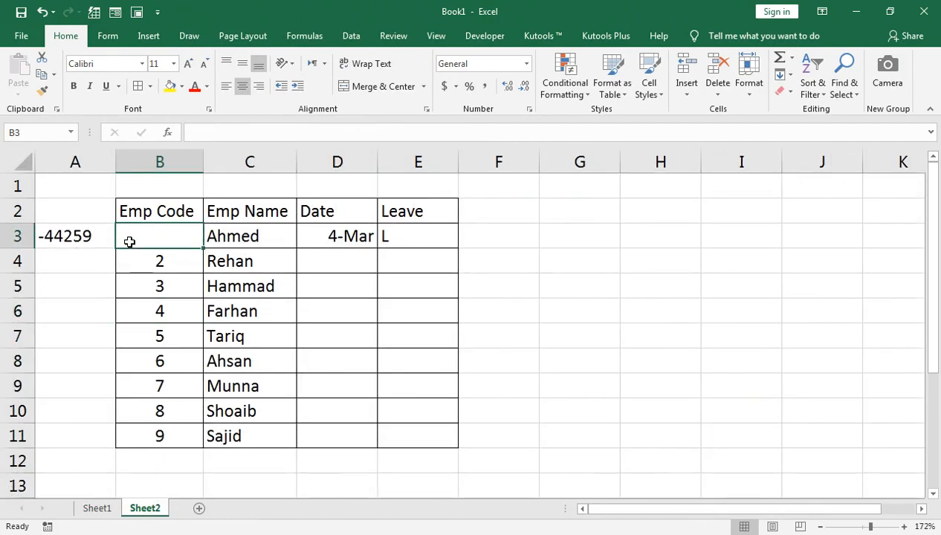
{"action": "left_click", "coordinate": [107, 508]}
{"action": "left_click", "coordinate": [422, 280]}
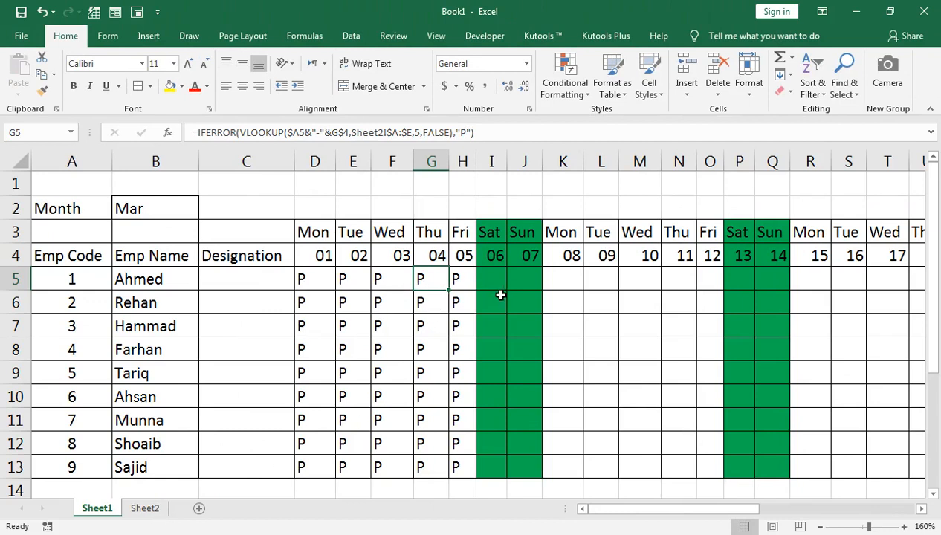
- Re-enter code 1 in B3 on Sheet2 and check the attendance grid on Sheet1
{"action": "left_click", "coordinate": [145, 508]}
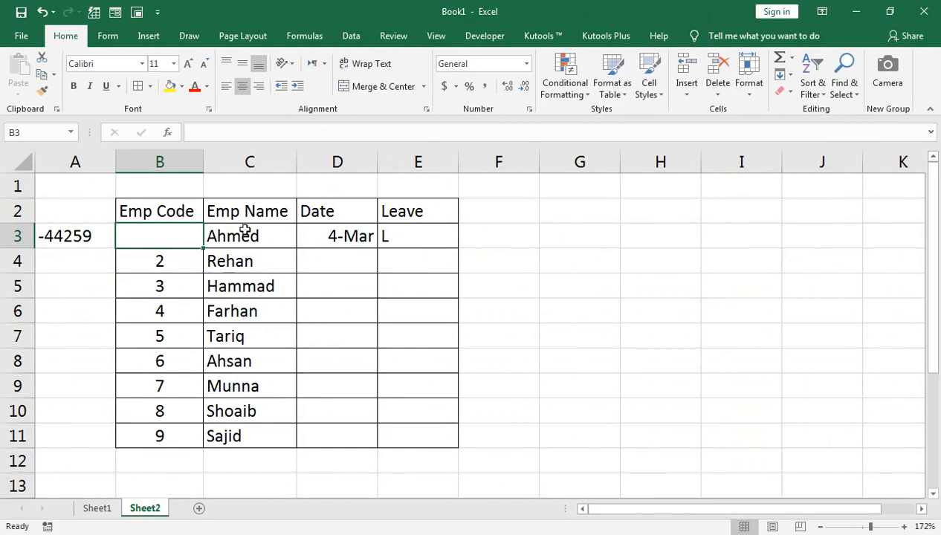
{"action": "type", "text": "1"}
{"action": "key", "text": "Return"}
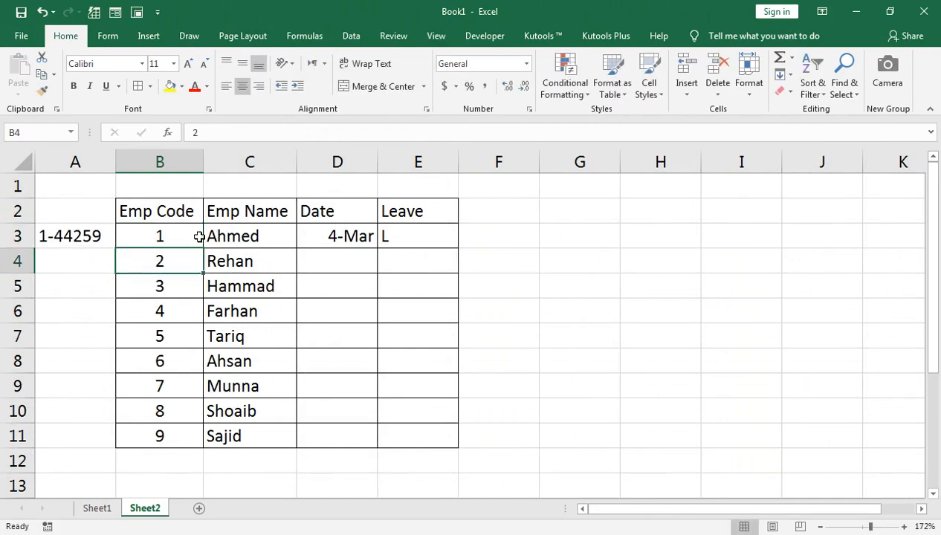
{"action": "left_click", "coordinate": [98, 507]}
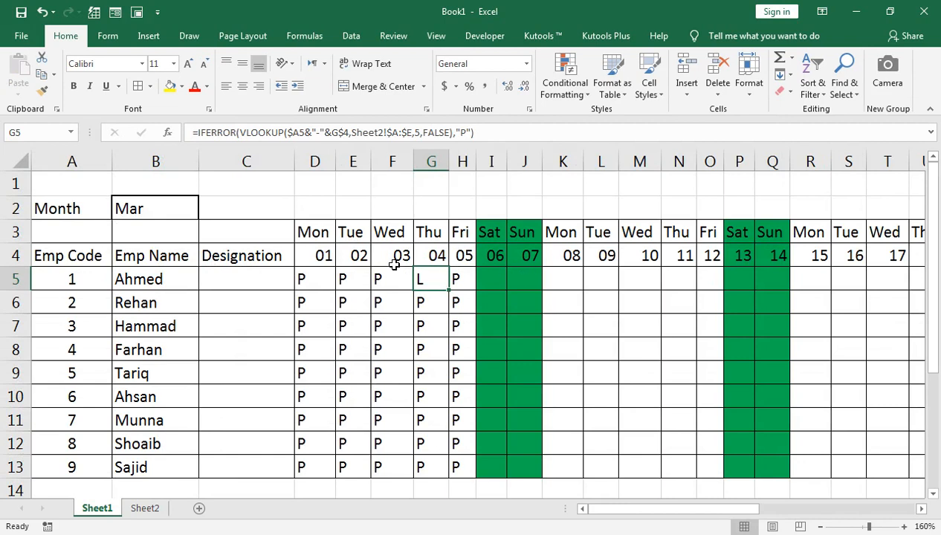
- Fill the attendance formulas from D5:H13 across to column AH
{"action": "left_click", "coordinate": [327, 280]}
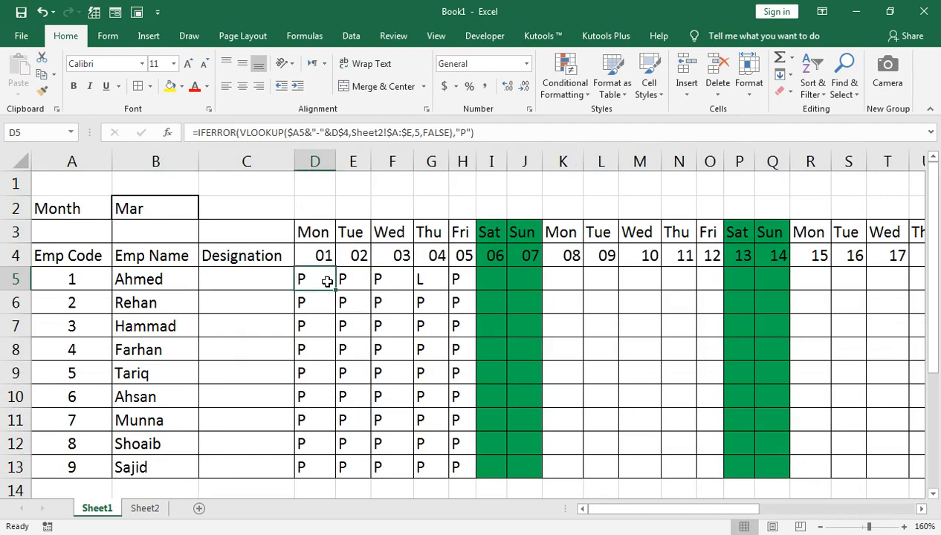
{"action": "key", "text": "shift+Right"}
{"action": "key", "text": "shift+Right"}
{"action": "key", "text": "shift+Right"}
{"action": "key", "text": "shift+Down"}
{"action": "key", "text": "shift+Right"}
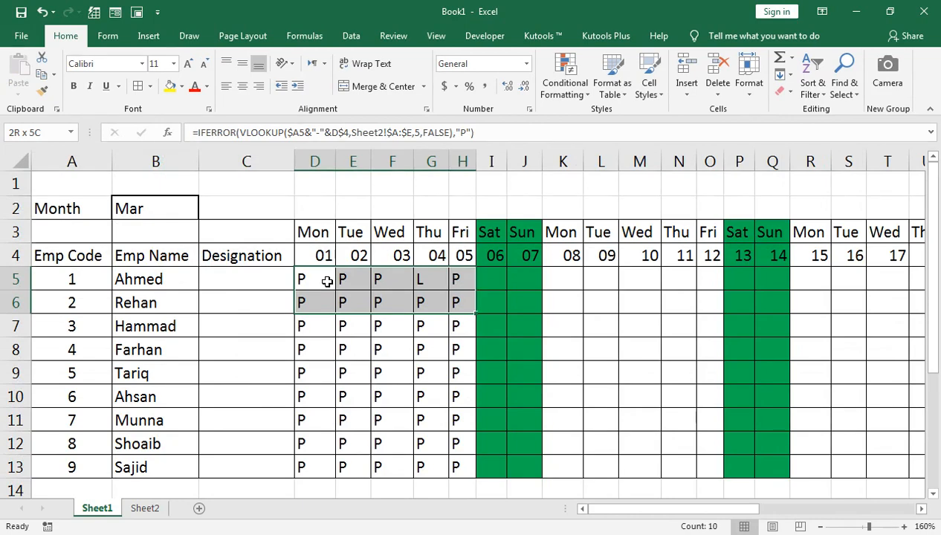
{"action": "key", "text": "shift+Down"}
{"action": "key", "text": "shift+Down"}
{"action": "key", "text": "shift+Down"}
{"action": "key", "text": "shift+Down"}
{"action": "key", "text": "shift+Down"}
{"action": "key", "text": "shift+Down"}
{"action": "key", "text": "shift+Down"}
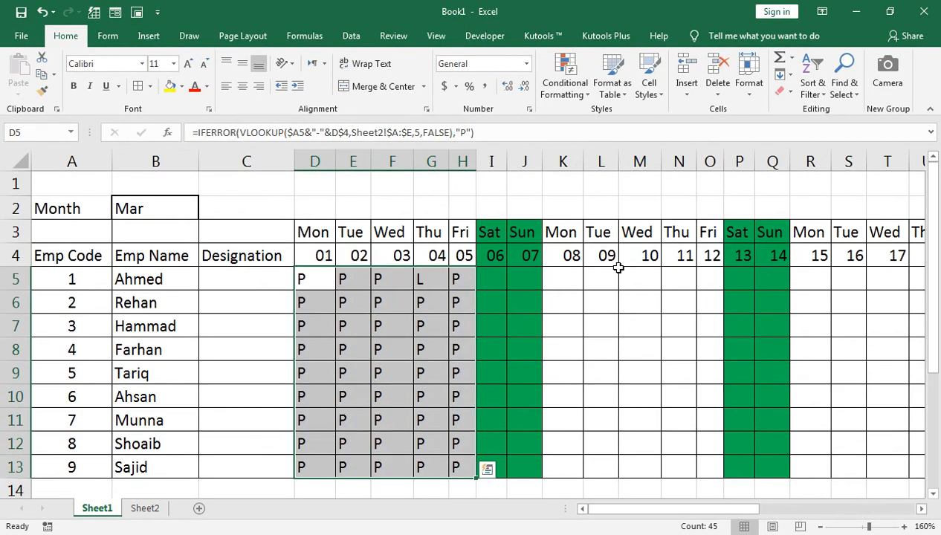
{"action": "left_click_drag", "start_coordinate": [477, 480], "coordinate": [874, 443]}
{"action": "left_click", "coordinate": [860, 445]}
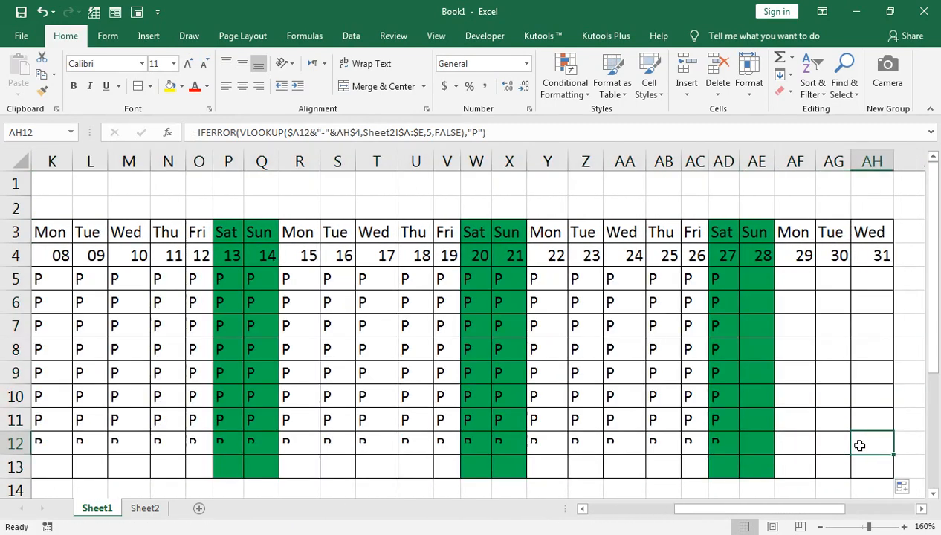
{"action": "left_click", "coordinate": [723, 344]}
{"action": "left_click_drag", "start_coordinate": [707, 513], "coordinate": [615, 512]}
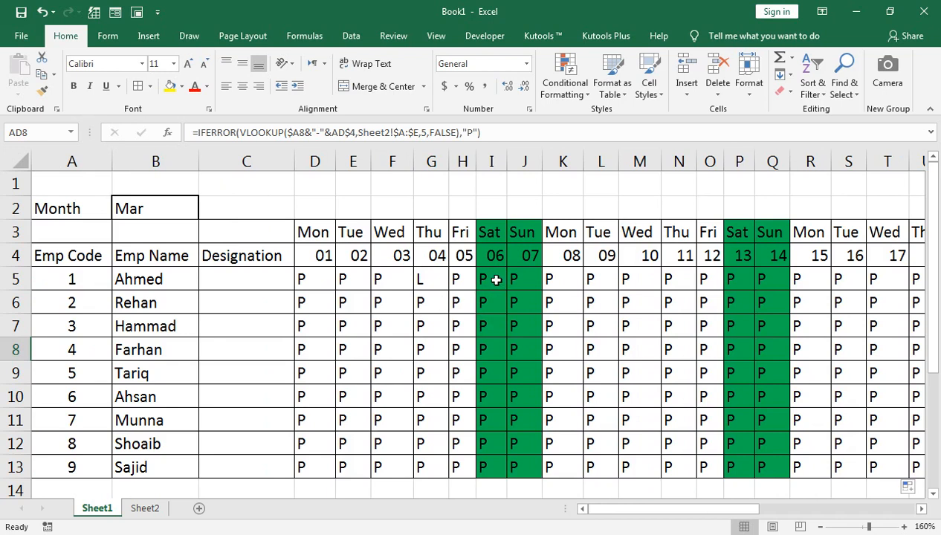
- Insert an IF with a WEEKDAY function on D$4, date row locked, before the IFERROR in D5's formula
{"action": "left_click", "coordinate": [325, 274]}
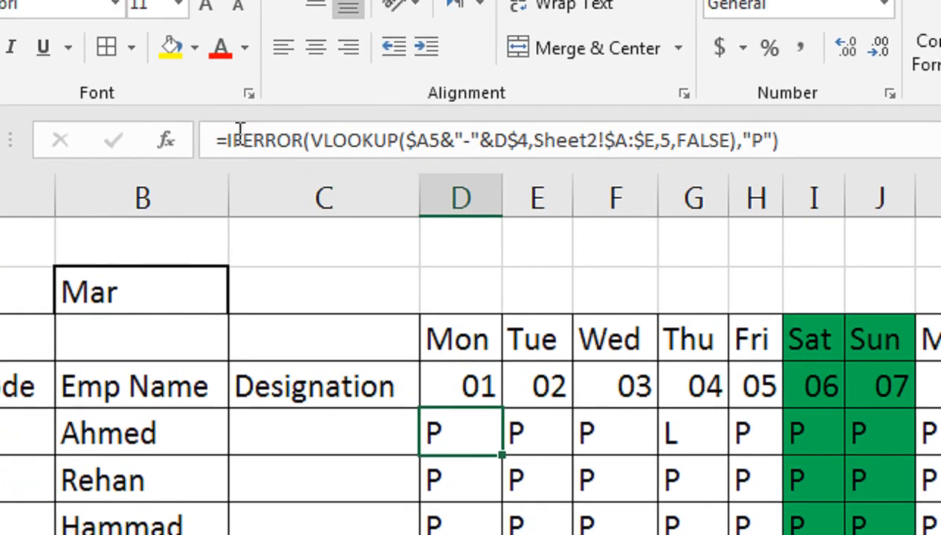
{"action": "left_click", "coordinate": [226, 115]}
{"action": "left_click", "coordinate": [235, 141]}
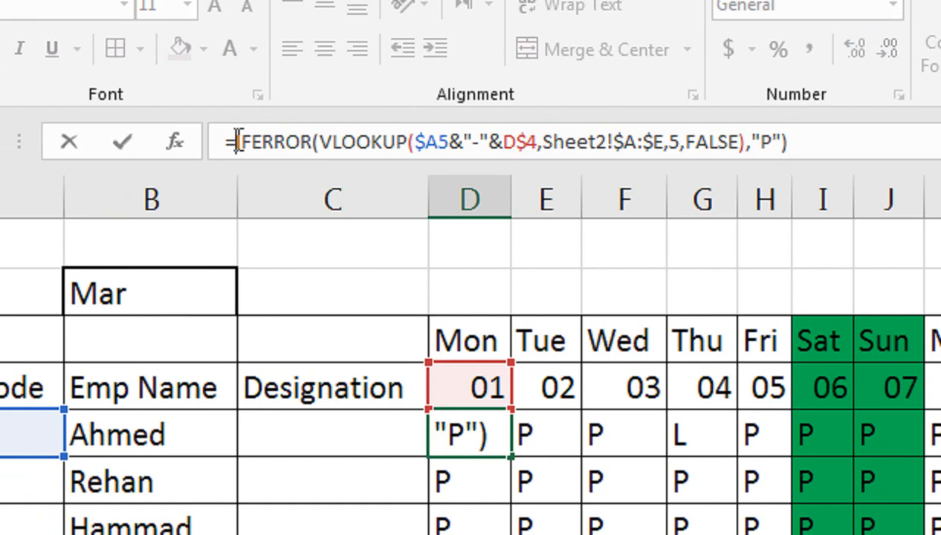
{"action": "type", "text": "if("}
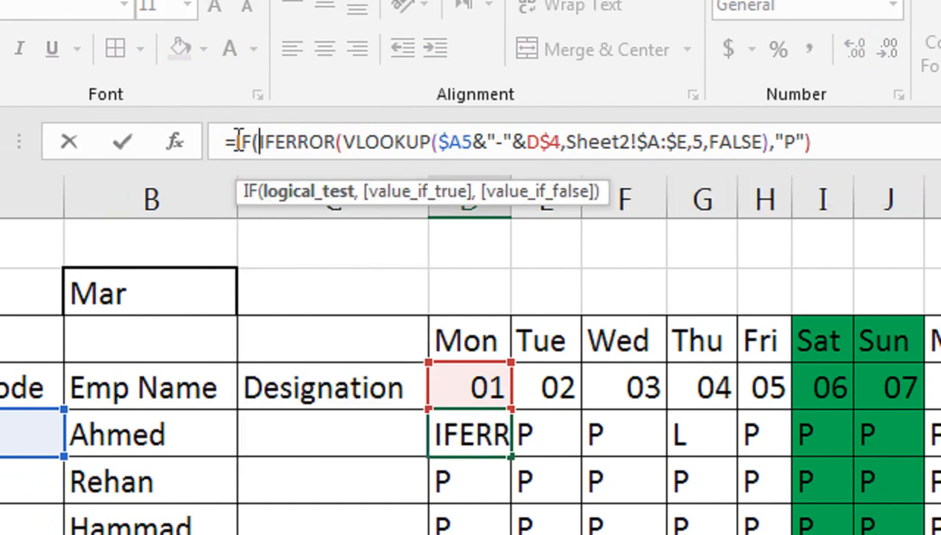
{"action": "type", "text": "weekda"}
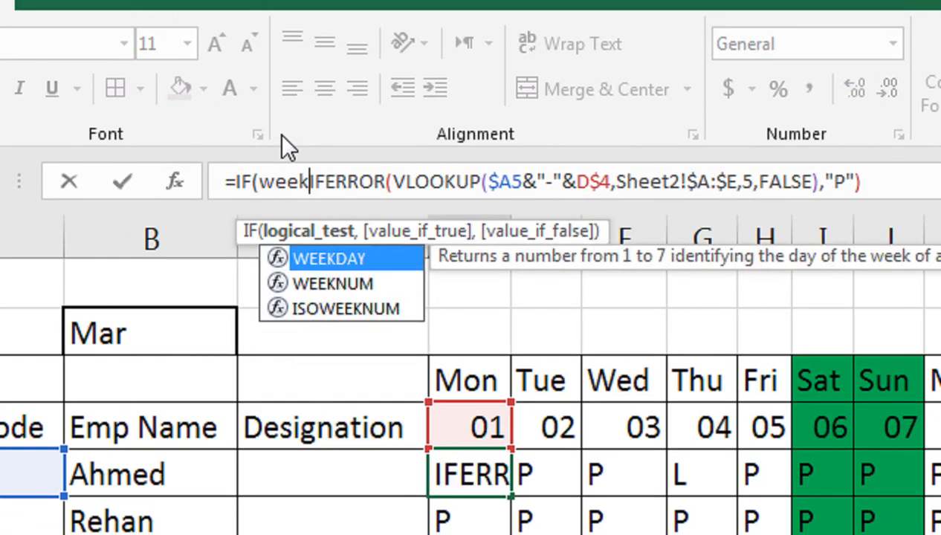
{"action": "key", "text": "Tab"}
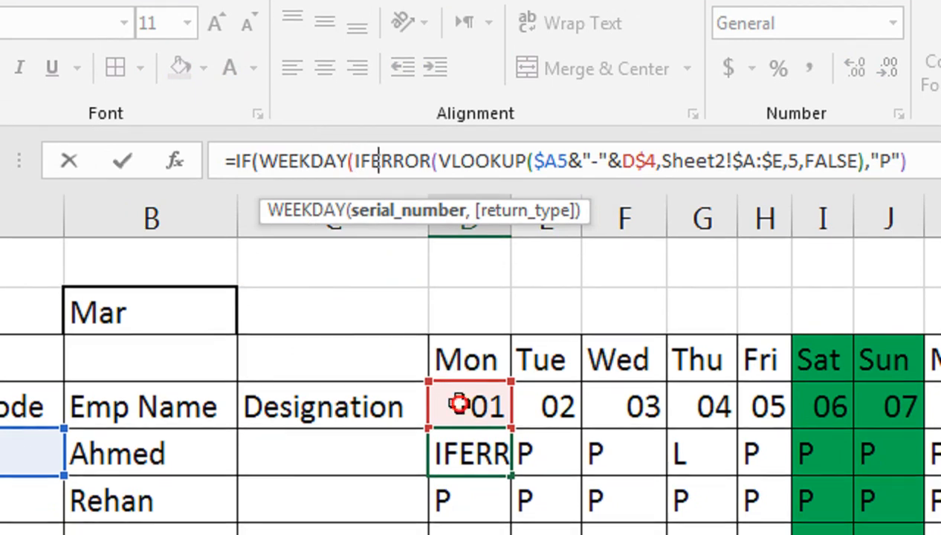
{"action": "left_click", "coordinate": [459, 404]}
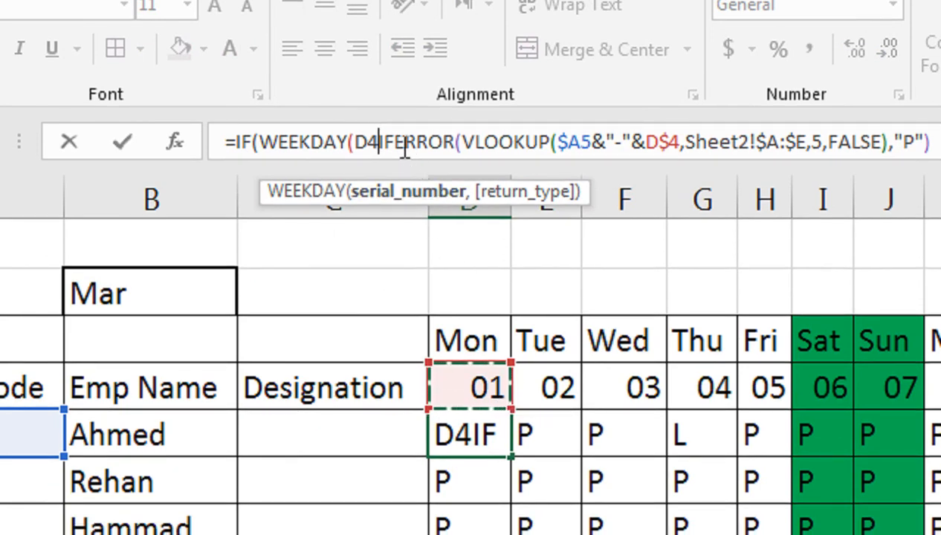
{"action": "key", "text": "F4"}
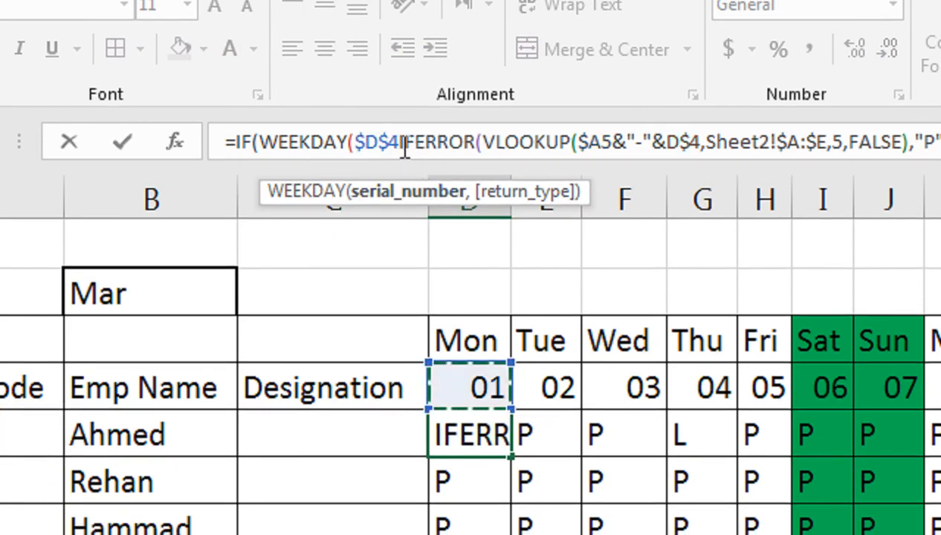
{"action": "key", "text": "F4"}
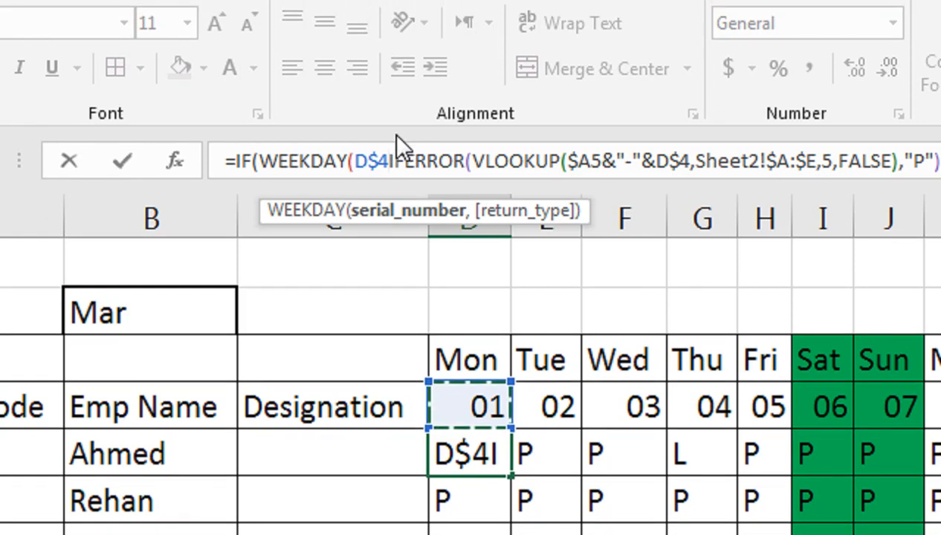
- Complete the weekend test in D5's formula with WEEKDAY return type 2 and the condition >5
{"action": "type", "text": ","}
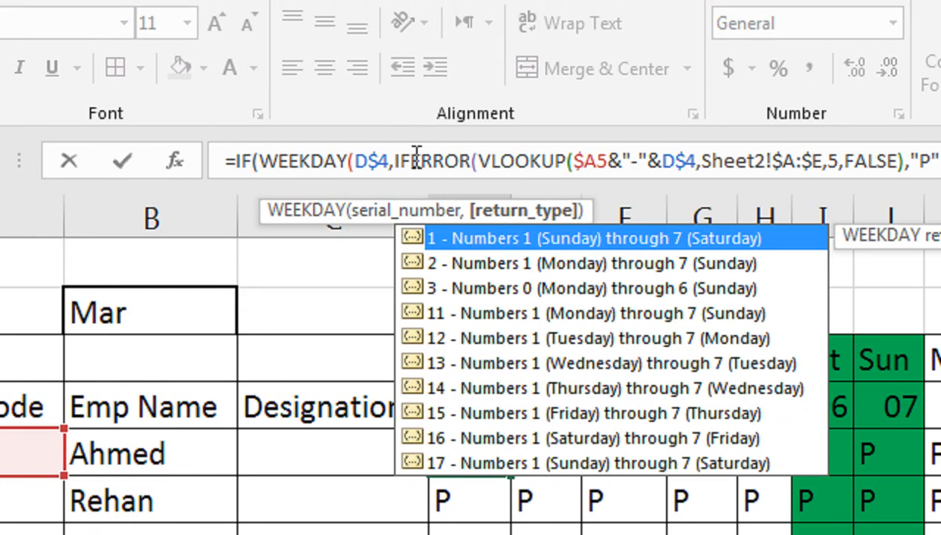
{"action": "type", "text": "2"}
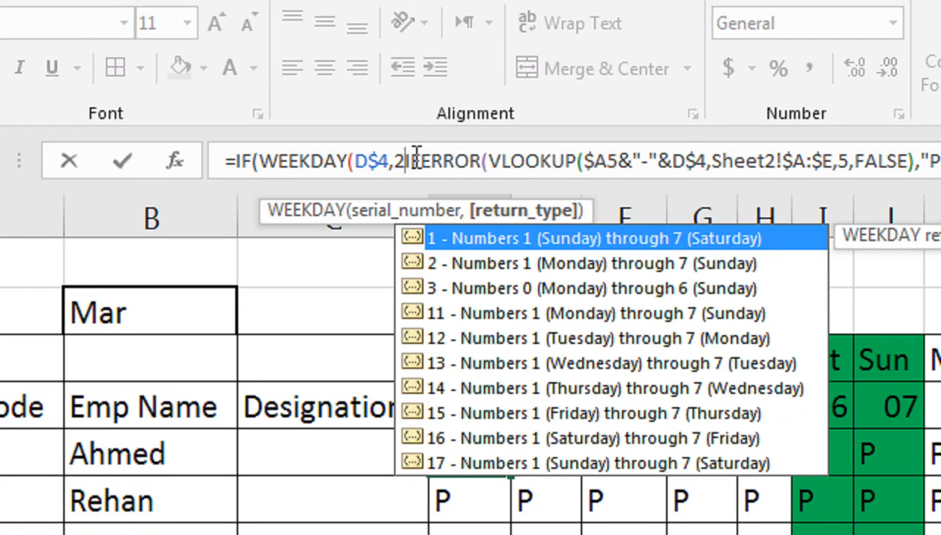
{"action": "type", "text": ")"}
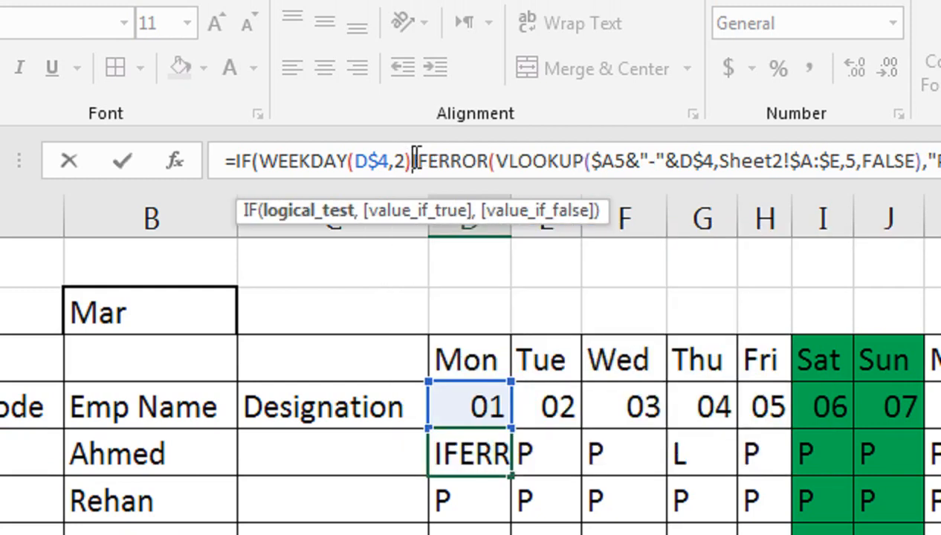
{"action": "type", "text": ">5"}
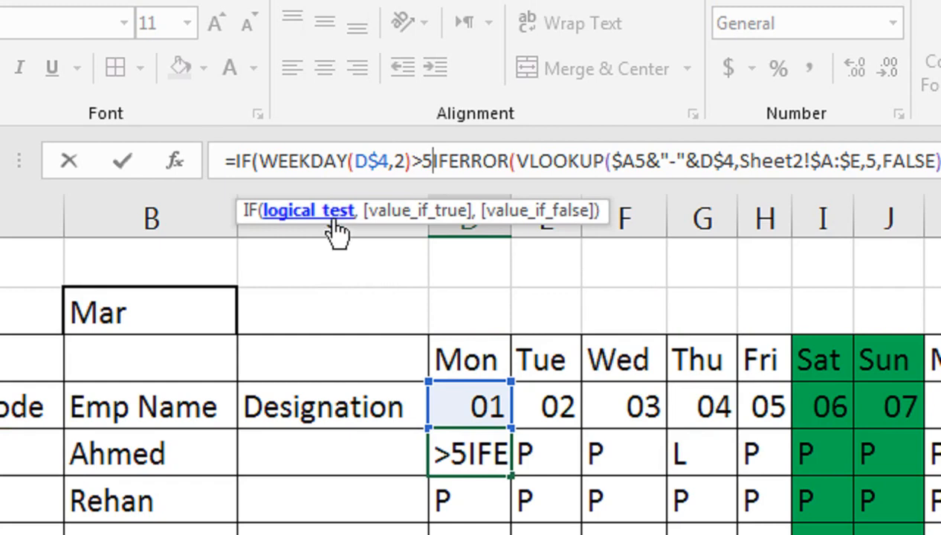
{"action": "type", "text": ","}
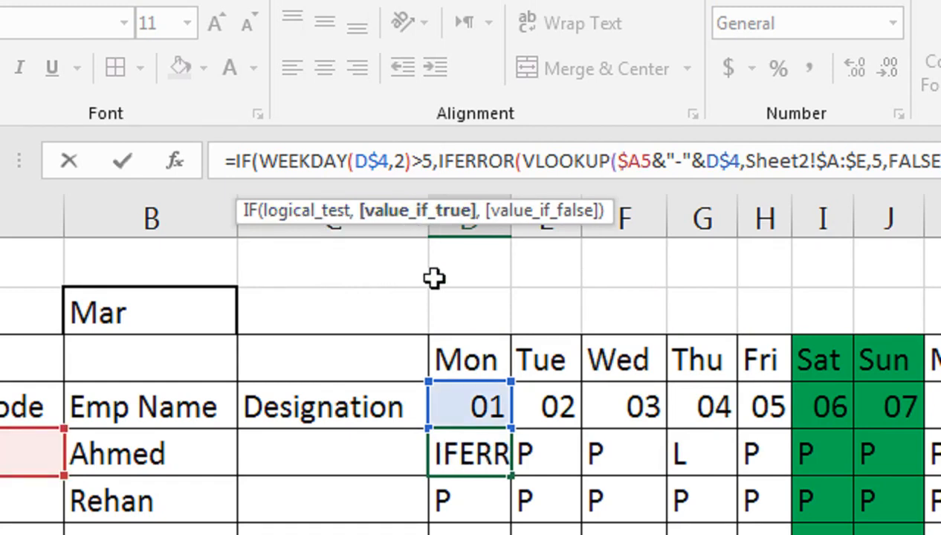
- Make D5's formula return "W/O" for weekends and the existing IFERROR lookup otherwise, accepting the closing bracket correction
{"action": "type", "text": "\""}
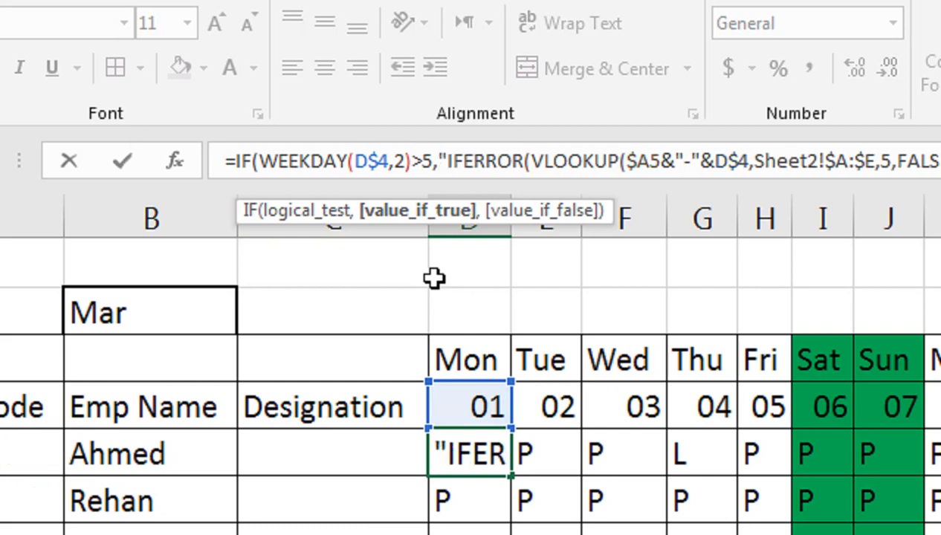
{"action": "type", "text": "W>"}
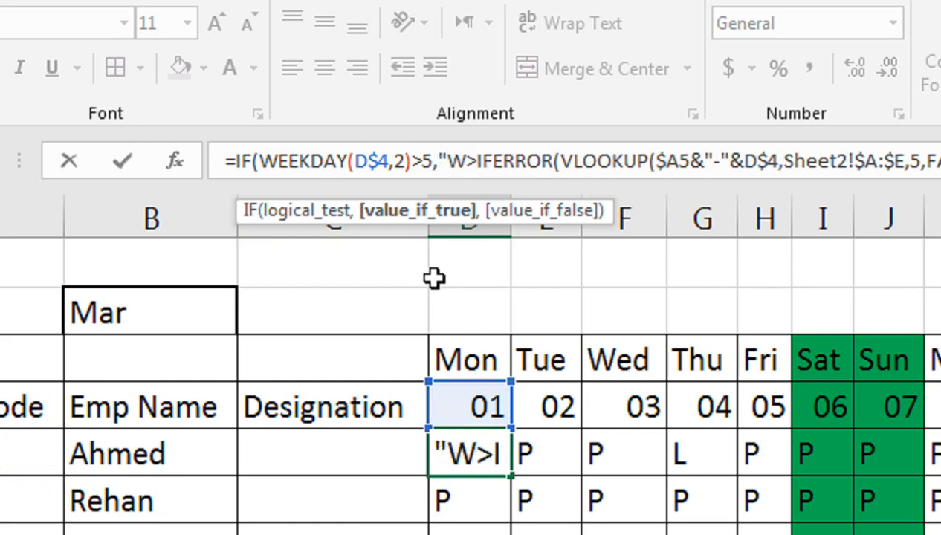
{"action": "key", "text": "BackSpace"}
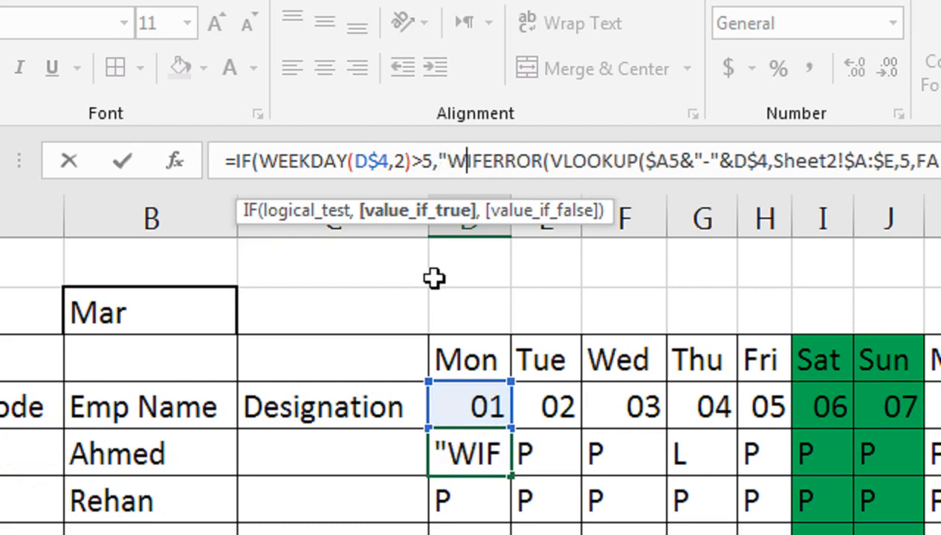
{"action": "type", "text": "/"}
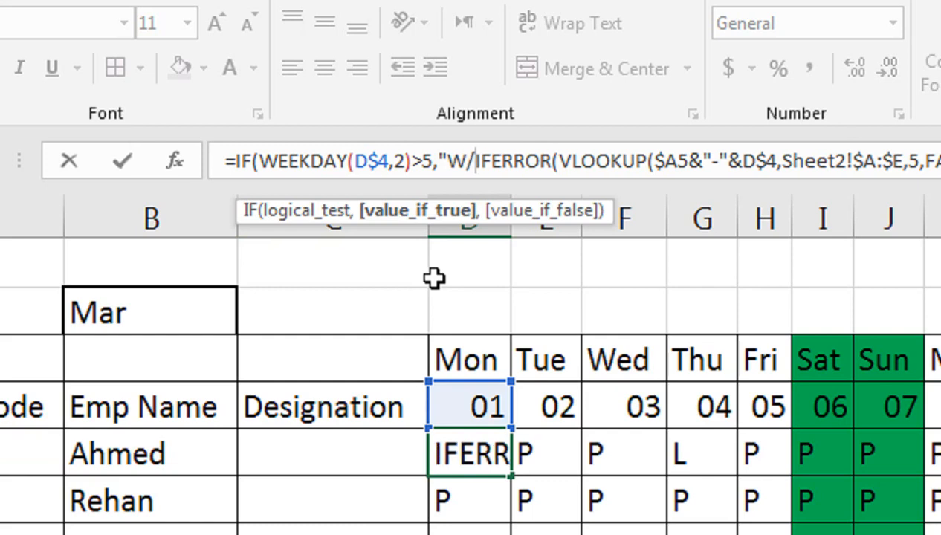
{"action": "type", "text": "o"}
{"action": "key", "text": "BackSpace"}
{"action": "type", "text": "O"}
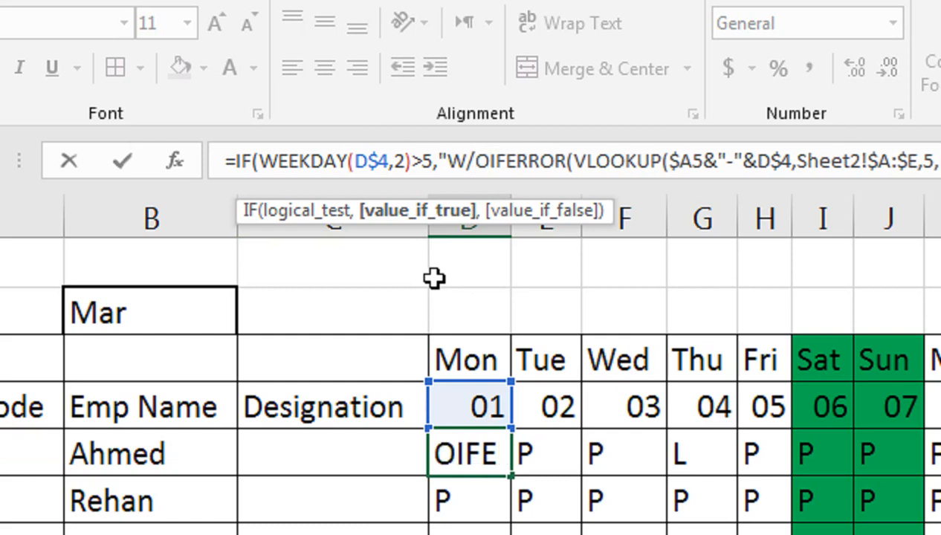
{"action": "type", "text": "\""}
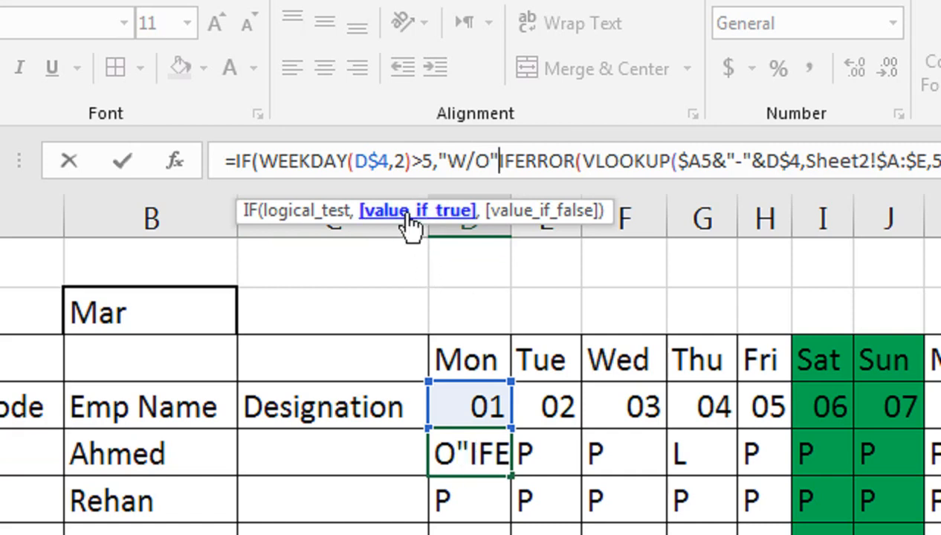
{"action": "type", "text": ","}
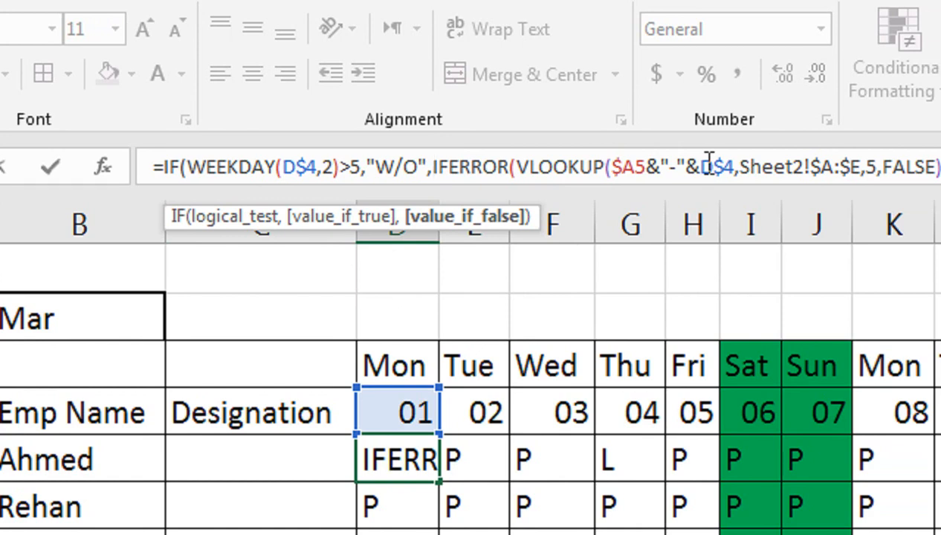
{"action": "key", "text": "Return"}
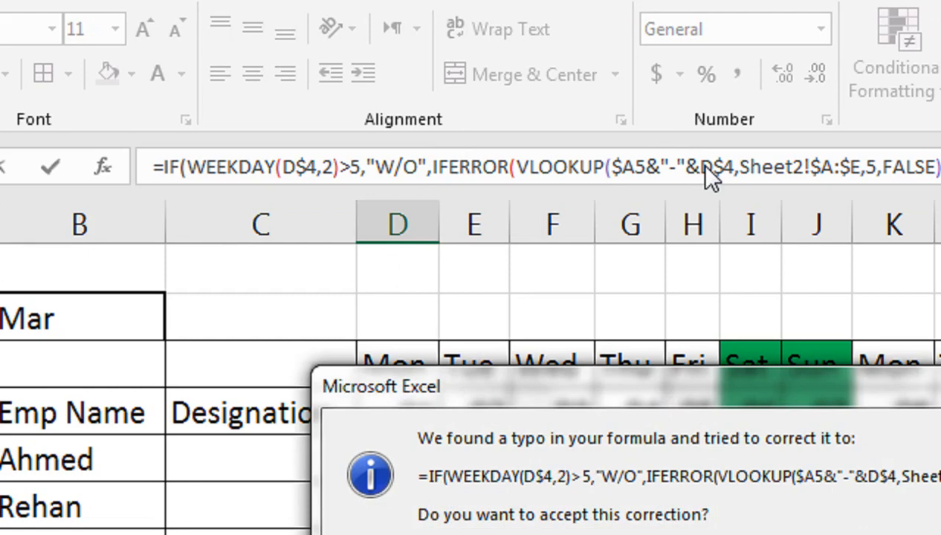
{"action": "key", "text": "Return"}
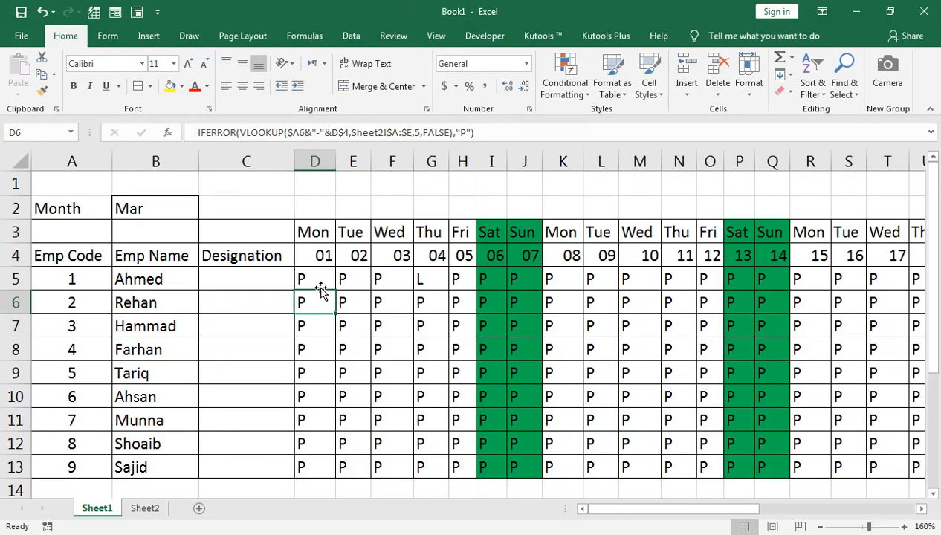
- Copy D5's new formula down to row 13 and across to column AH
{"action": "left_click", "coordinate": [398, 463]}
{"action": "left_click_drag", "start_coordinate": [336, 290], "coordinate": [315, 468]}
{"action": "left_click", "coordinate": [318, 283]}
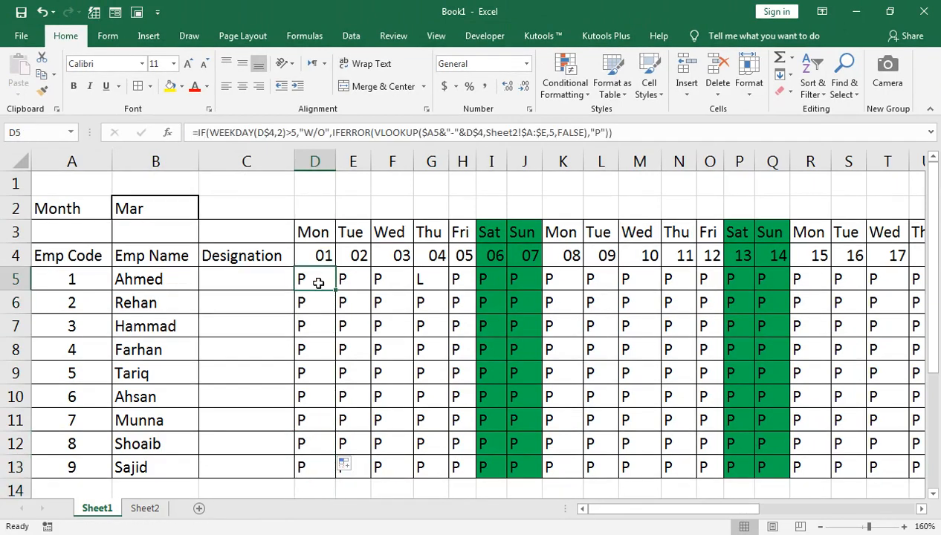
{"action": "key", "text": "shift+Down"}
{"action": "key", "text": "shift+Down"}
{"action": "key", "text": "shift+Down"}
{"action": "key", "text": "shift+Down"}
{"action": "key", "text": "shift+Down"}
{"action": "key", "text": "shift+Down"}
{"action": "key", "text": "shift+Down"}
{"action": "key", "text": "shift+Down"}
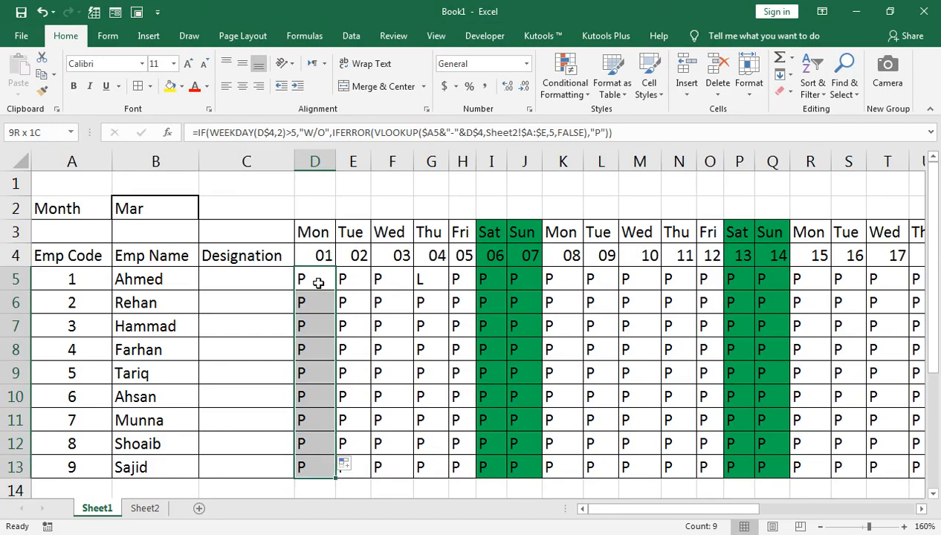
{"action": "key", "text": "shift+Right"}
{"action": "key", "text": "shift+Right"}
{"action": "key", "text": "shift+Right"}
{"action": "key", "text": "shift+Right"}
{"action": "key", "text": "shift+Right"}
{"action": "key", "text": "shift+Right"}
{"action": "key", "text": "shift+Right"}
{"action": "key", "text": "shift+Right"}
{"action": "key", "text": "shift+Right"}
{"action": "key", "text": "shift+Right"}
{"action": "key", "text": "shift+Right"}
{"action": "key", "text": "shift+Right"}
{"action": "key", "text": "shift+Right"}
{"action": "key", "text": "shift+Right"}
{"action": "key", "text": "shift+Right"}
{"action": "key", "text": "shift+Right"}
{"action": "key", "text": "shift+Right"}
{"action": "key", "text": "shift+Right"}
{"action": "key", "text": "shift+Right"}
{"action": "key", "text": "shift+Right"}
{"action": "key", "text": "shift+Right"}
{"action": "key", "text": "shift+Right"}
{"action": "key", "text": "shift+Right"}
{"action": "key", "text": "shift+Right"}
{"action": "key", "text": "shift+Right"}
{"action": "key", "text": "shift+Right"}
{"action": "key", "text": "shift+Right"}
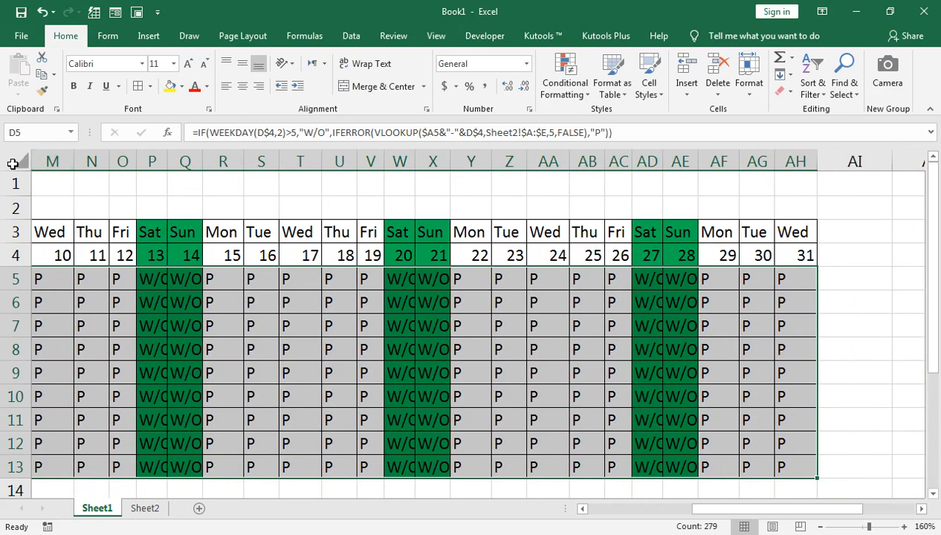
- Autofit the width of all columns on Sheet1
{"action": "left_click", "coordinate": [20, 163]}
{"action": "double_click", "coordinate": [168, 161]}
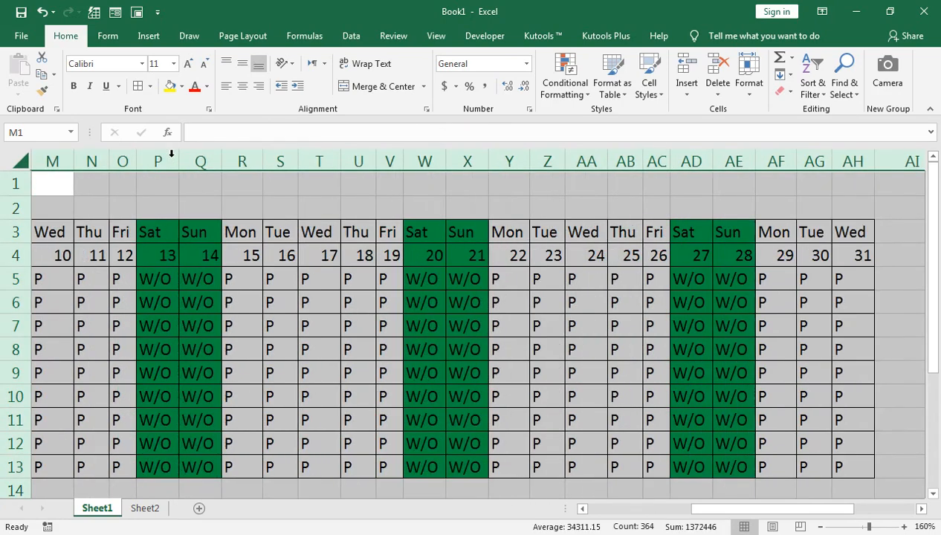
{"action": "left_click", "coordinate": [282, 278]}
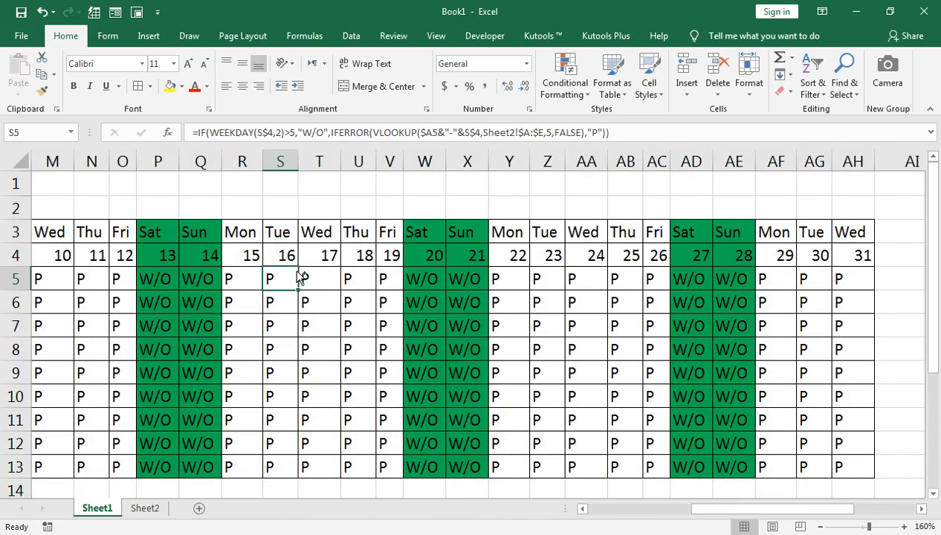
- Examine the weekday and weekend entries in row 5 from mid-month back to the first days of the month
{"action": "key", "text": "Left"}
{"action": "key", "text": "Left"}
{"action": "key", "text": "Left"}
{"action": "key", "text": "Left"}
{"action": "key", "text": "Left"}
{"action": "key", "text": "Left"}
{"action": "key", "text": "Left"}
{"action": "key", "text": "Left"}
{"action": "key", "text": "Left"}
{"action": "key", "text": "Left"}
{"action": "key", "text": "Left"}
{"action": "key", "text": "Left"}
{"action": "key", "text": "Left"}
{"action": "key", "text": "Left"}
{"action": "key", "text": "Left"}
{"action": "left_click_drag", "start_coordinate": [636, 509], "coordinate": [578, 509]}
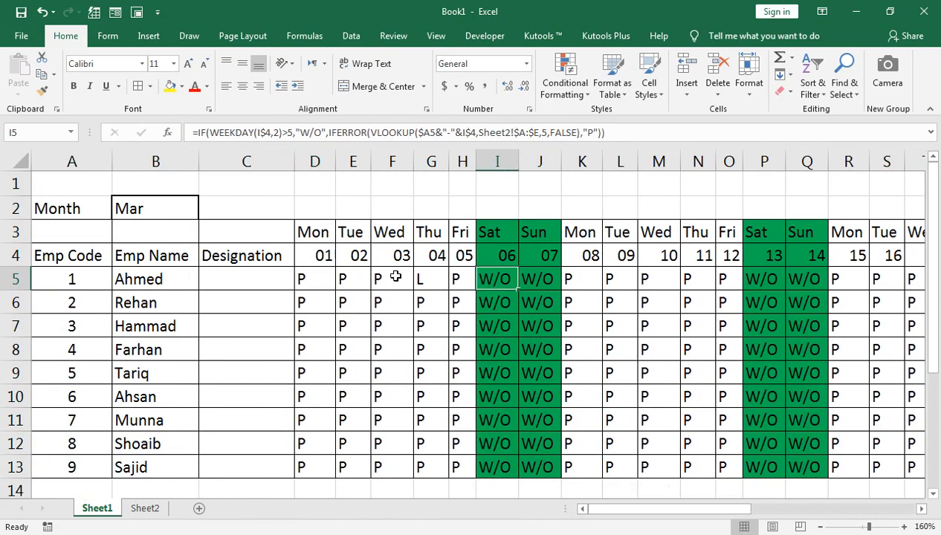
- Change D5's formula so that it returns "D/O" for weekends
{"action": "left_click", "coordinate": [325, 132]}
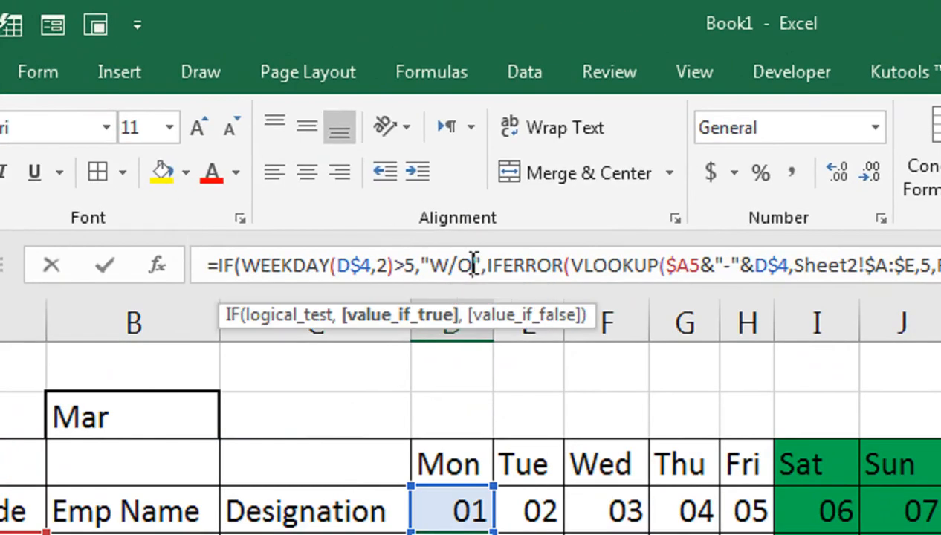
{"action": "key", "text": "BackSpace"}
{"action": "key", "text": "BackSpace"}
{"action": "key", "text": "BackSpace"}
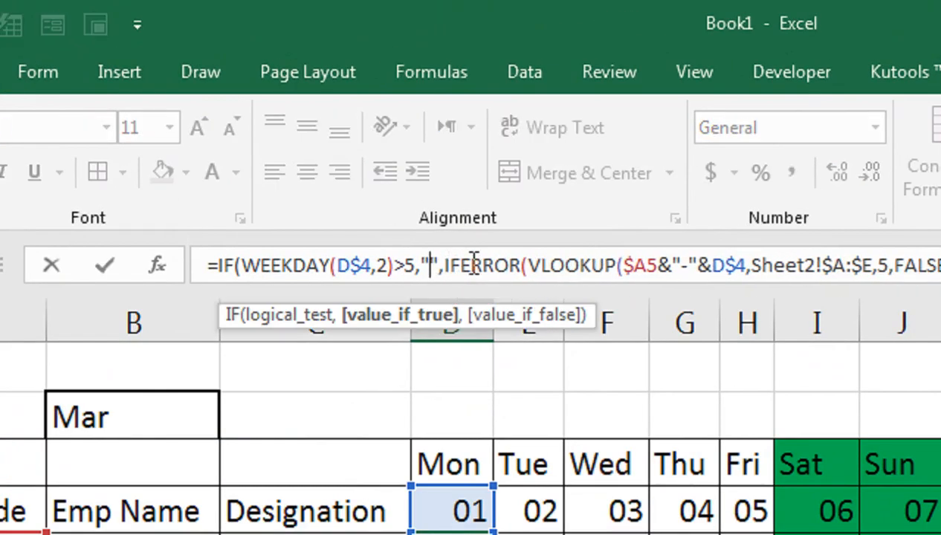
{"action": "type", "text": "D"}
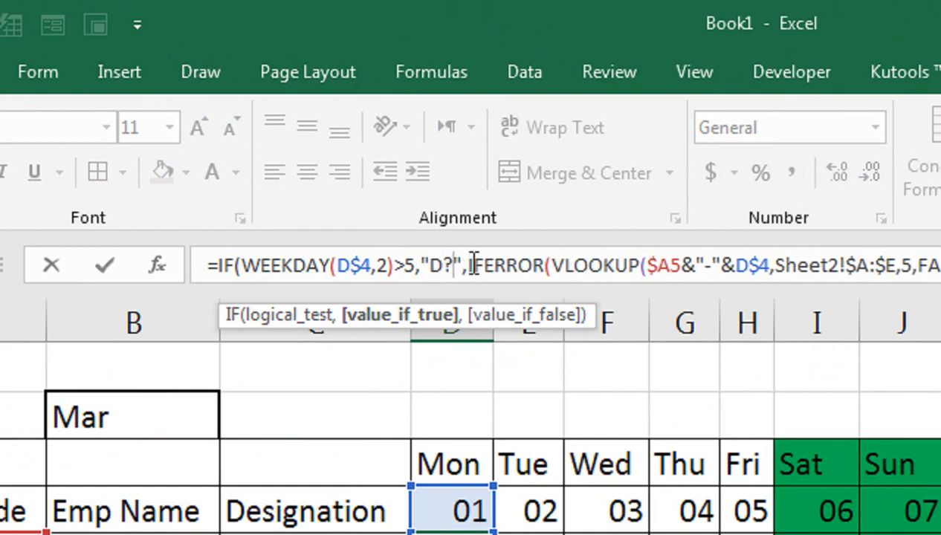
{"action": "type", "text": "/o"}
{"action": "key", "text": "BackSpace"}
{"action": "type", "text": "O"}
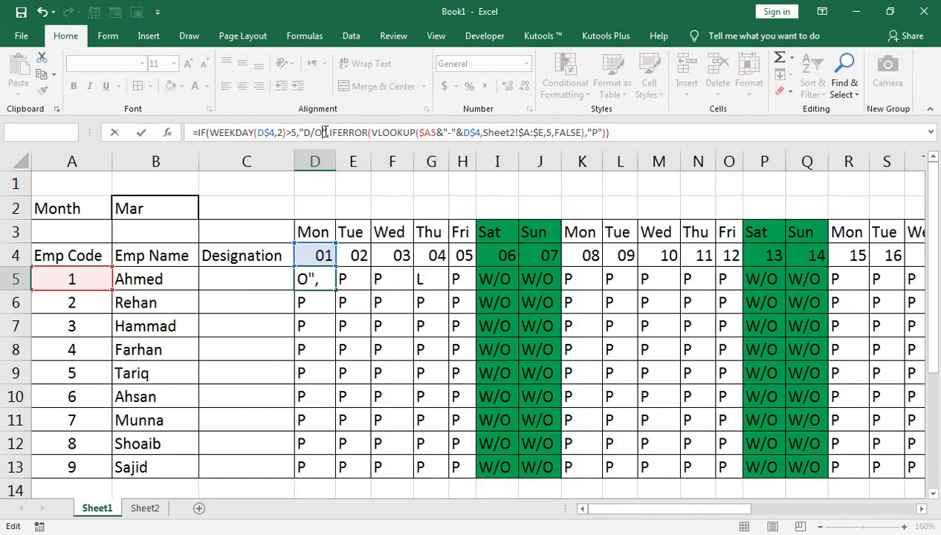
{"action": "key", "text": "Return"}
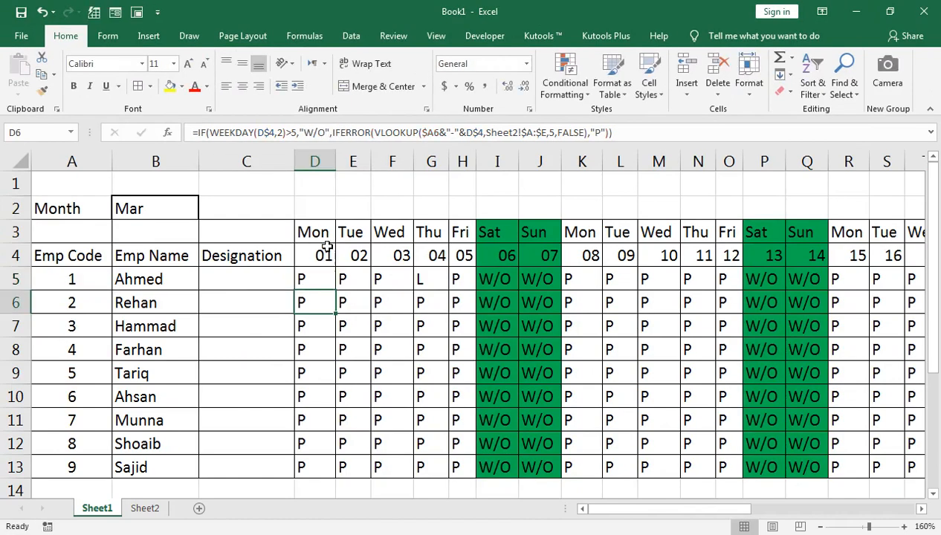
- Fill D5's "D/O" formula down to row 13 and across to column AH
{"action": "left_click", "coordinate": [320, 283]}
{"action": "key", "text": "shift+Down"}
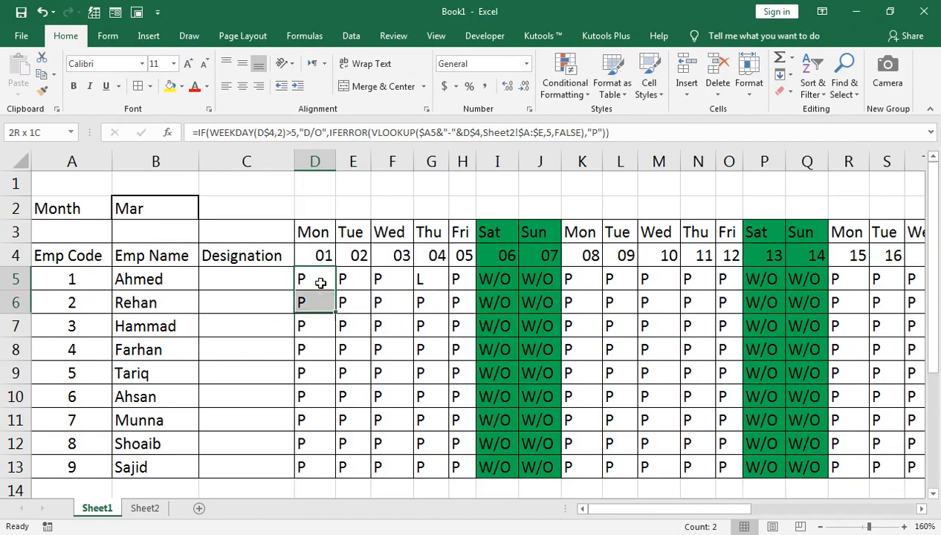
{"action": "key", "text": "ctrl+shift+Down"}
{"action": "key", "text": "ctrl+shift+Right"}
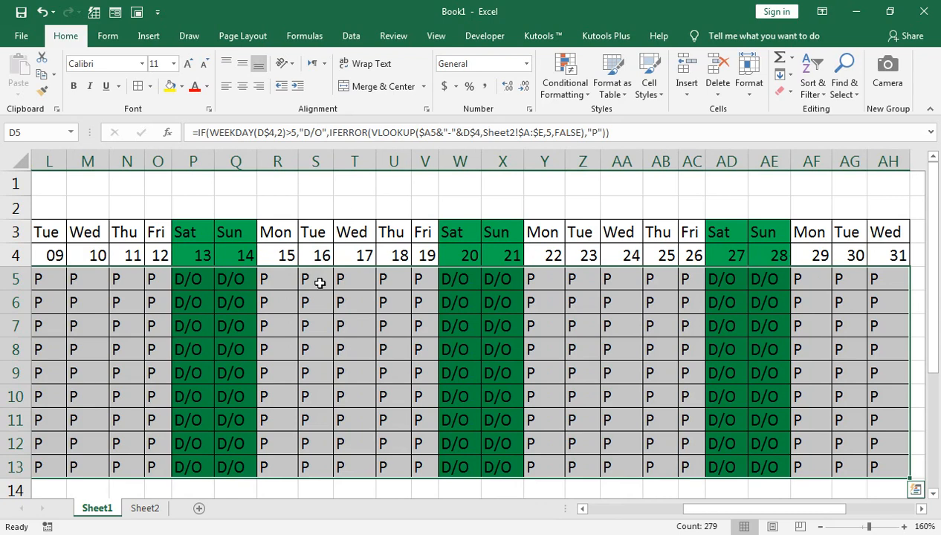
{"action": "key", "text": "ctrl+q"}
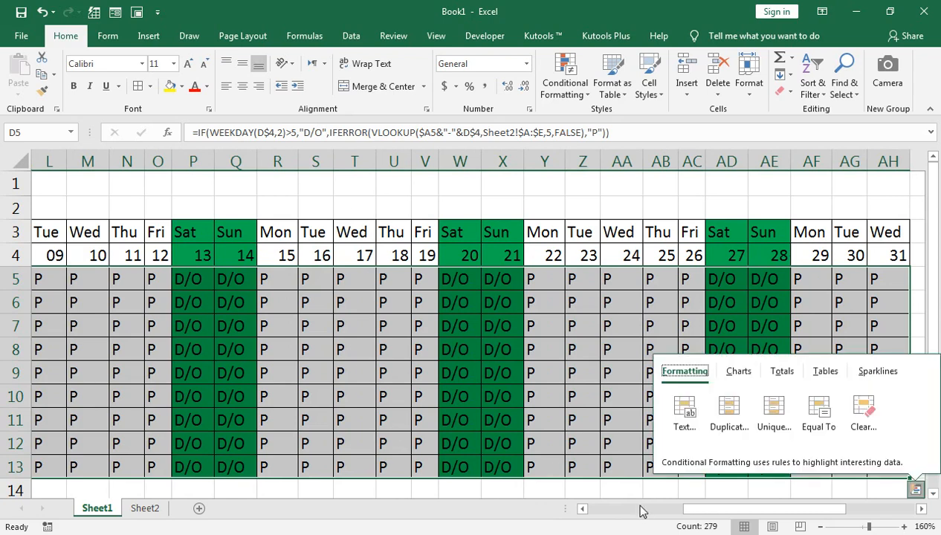
{"action": "left_click_drag", "start_coordinate": [704, 514], "coordinate": [583, 511]}
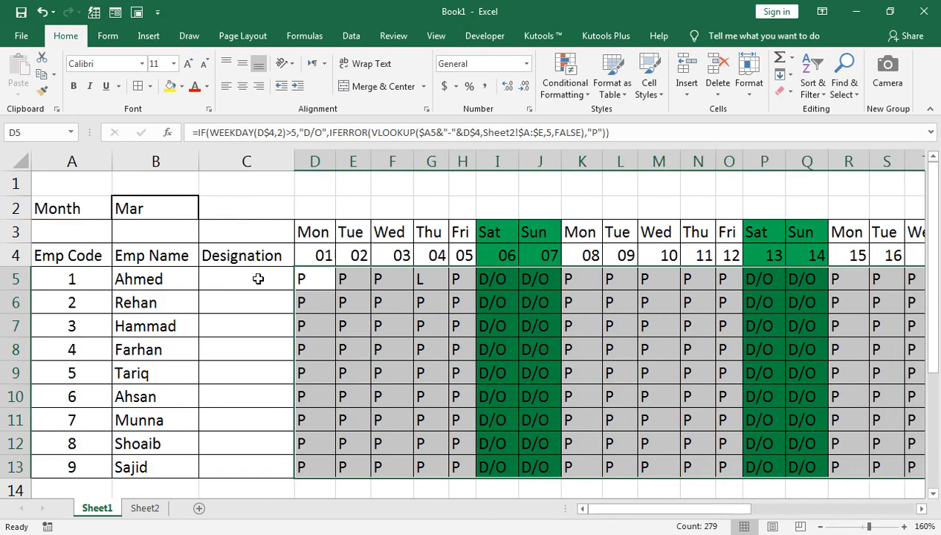
- Change the weekend result in D5's formula to "OFF", keeping the rest of the formula
{"action": "left_click", "coordinate": [308, 285]}
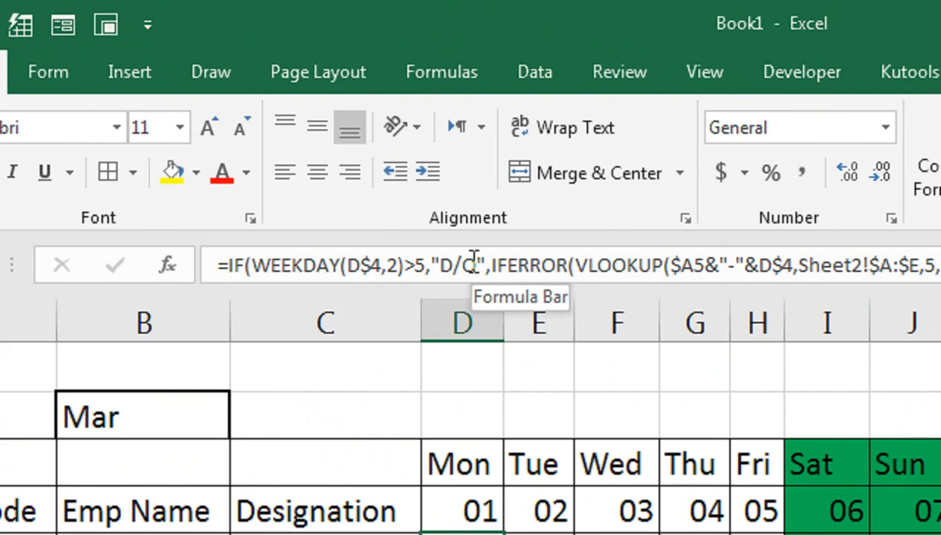
{"action": "left_click", "coordinate": [325, 132]}
{"action": "key", "text": "BackSpace"}
{"action": "key", "text": "BackSpace"}
{"action": "key", "text": "BackSpace"}
{"action": "type", "text": "of"}
{"action": "key", "text": "BackSpace"}
{"action": "key", "text": "BackSpace"}
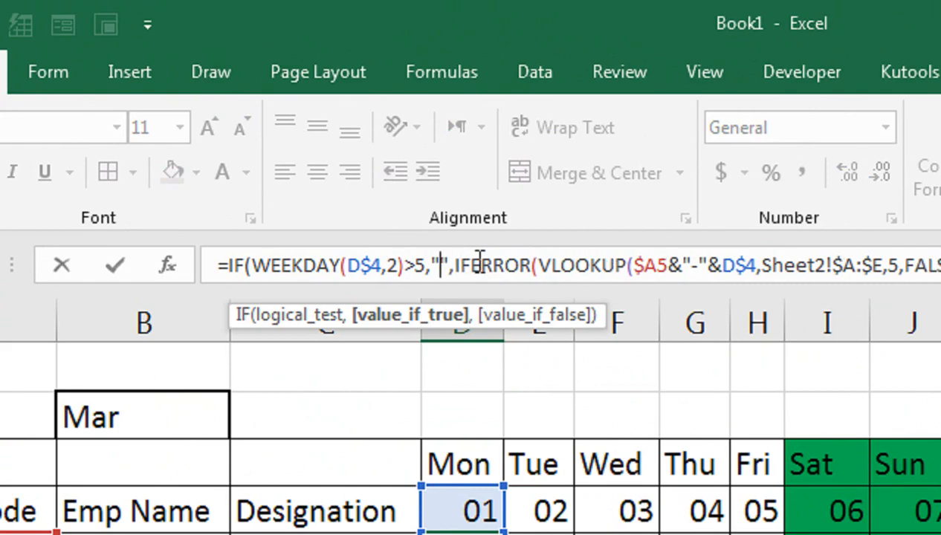
{"action": "type", "text": "OFF"}
{"action": "key", "text": "Return"}
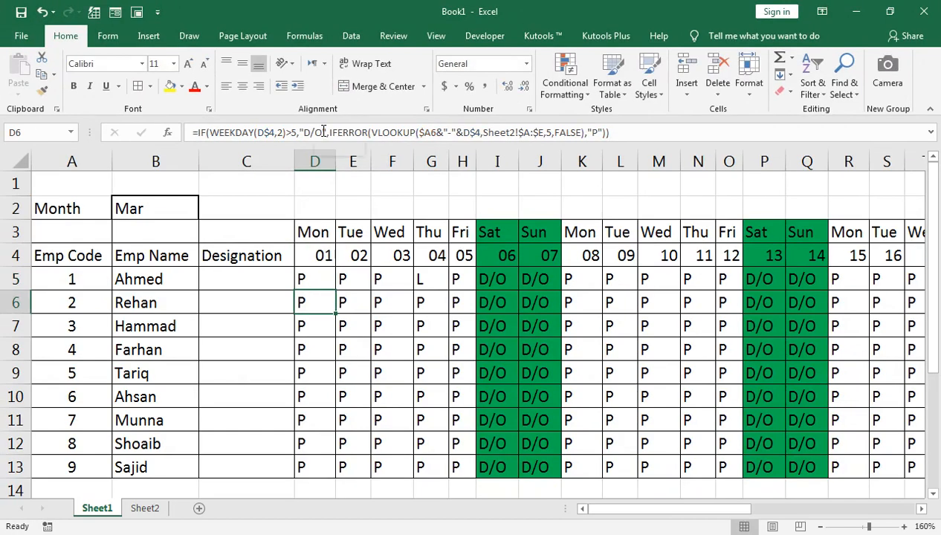
- Fill D5's "OFF" formula through D5:AH13 and return to the start of the sheet
{"action": "key", "text": "Up"}
{"action": "key", "text": "ctrl+shift+Down"}
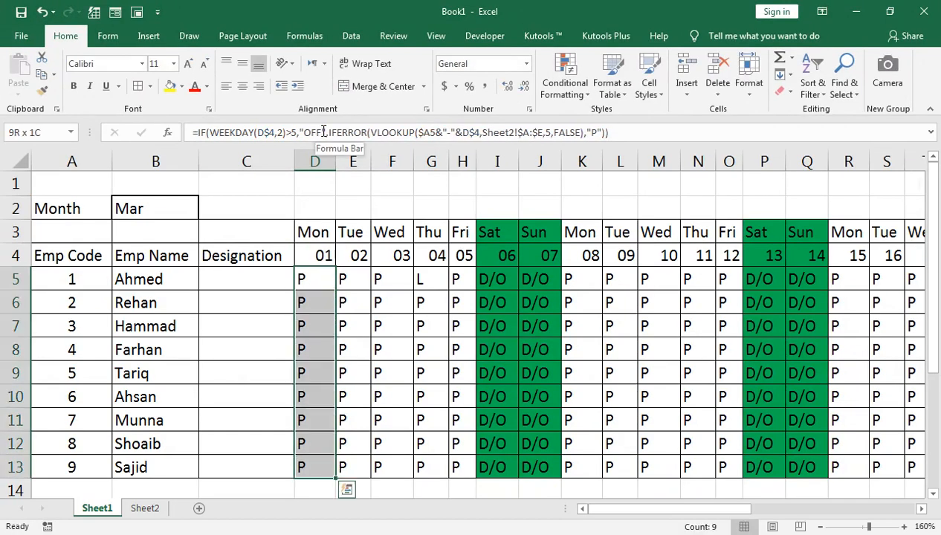
{"action": "key", "text": "ctrl+shift+Right"}
{"action": "key", "text": "ctrl+d"}
{"action": "key", "text": "ctrl+r"}
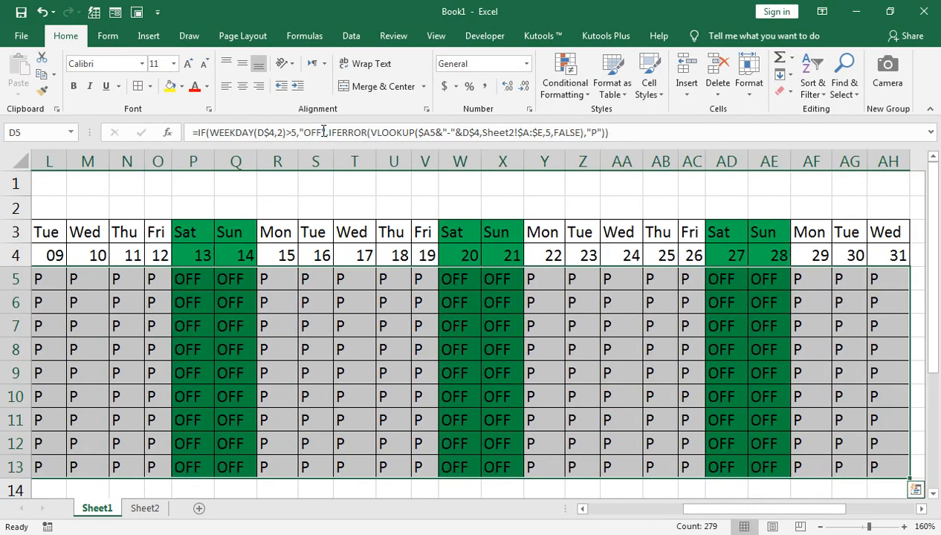
{"action": "key", "text": "ctrl+q"}
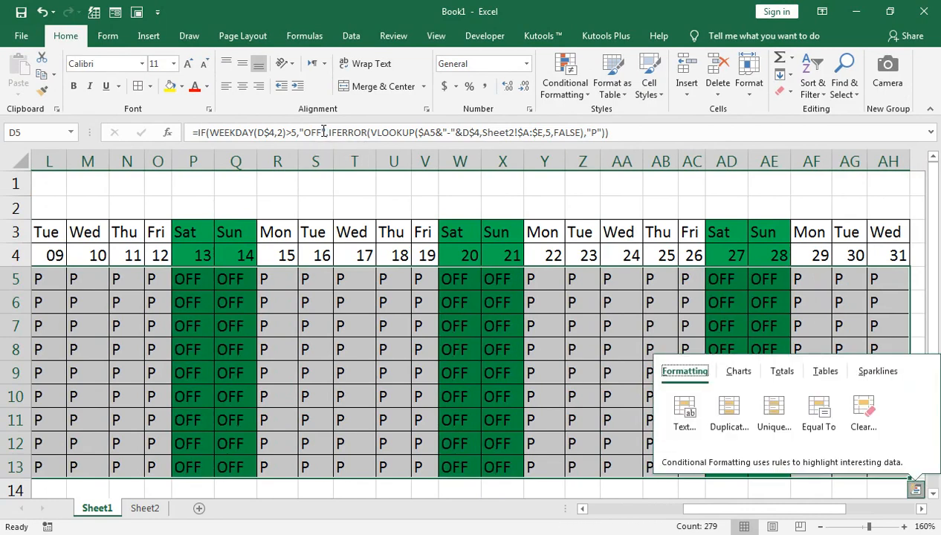
{"action": "left_click", "coordinate": [269, 227]}
{"action": "key", "text": "Home"}
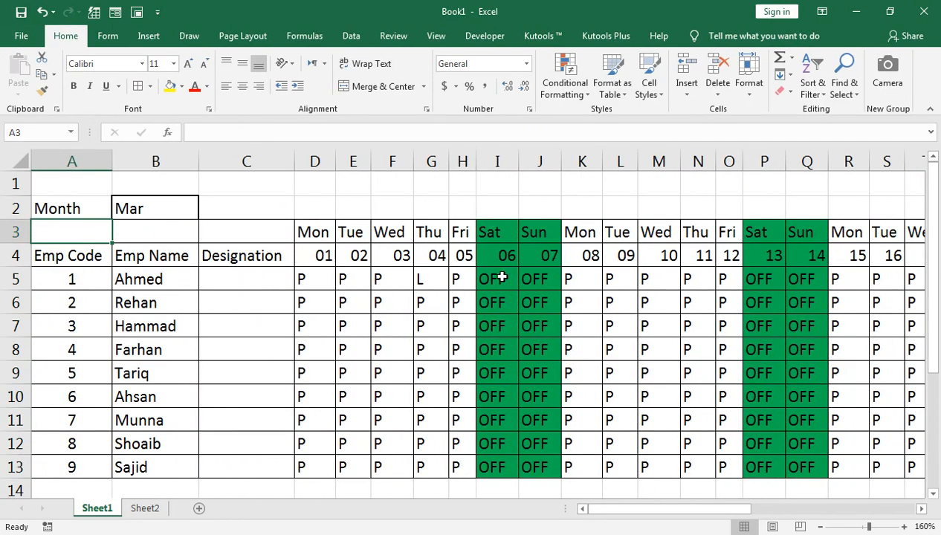
- On Sheet2, copy the lookup key formula in A3 down to A11
{"action": "left_click", "coordinate": [134, 511]}
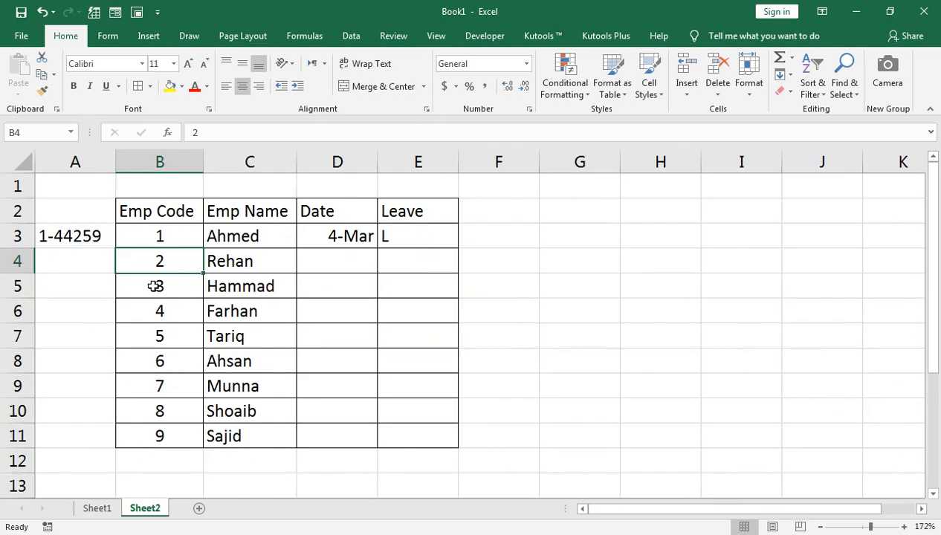
{"action": "left_click", "coordinate": [78, 239]}
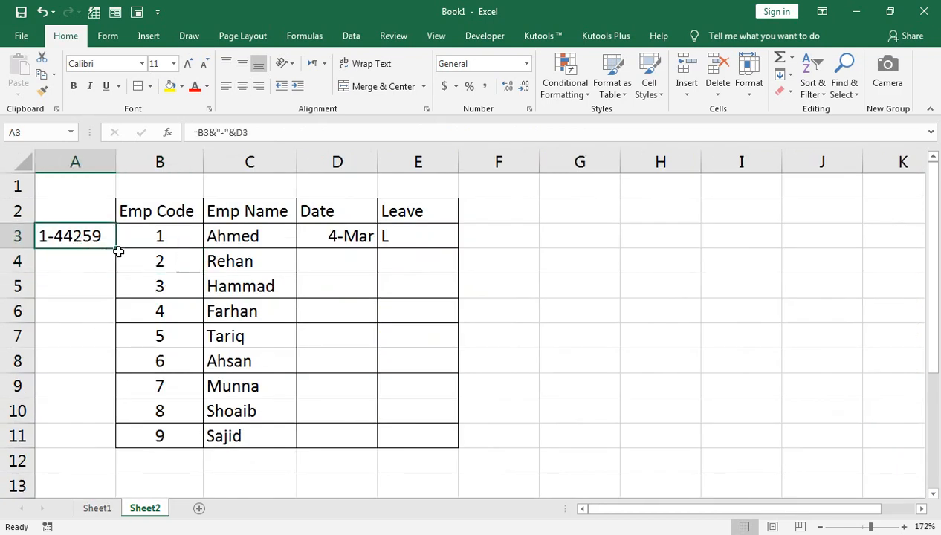
{"action": "left_click_drag", "start_coordinate": [116, 248], "coordinate": [113, 444]}
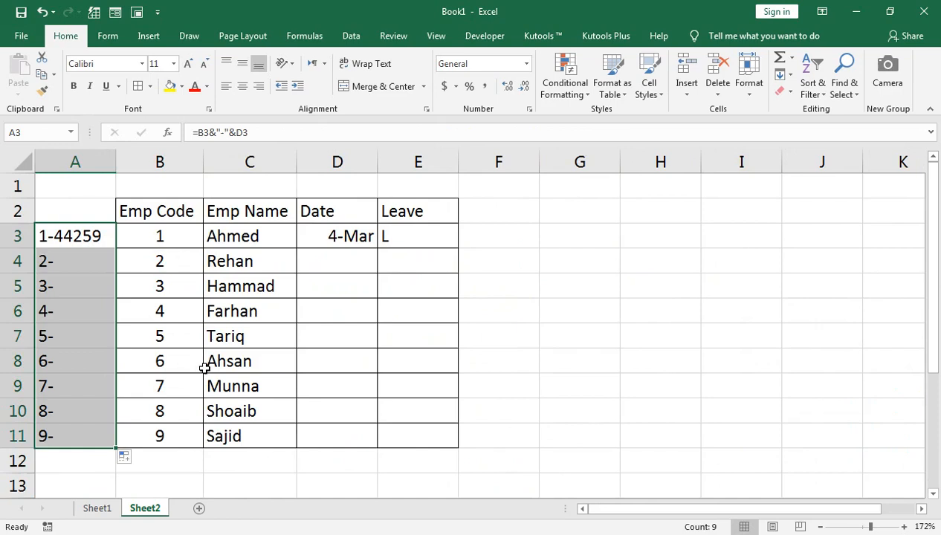
- Enter the date 3-MAR-2021 in D7 of Sheet2's leave table
{"action": "left_click", "coordinate": [298, 335]}
{"action": "type", "text": "3-"}
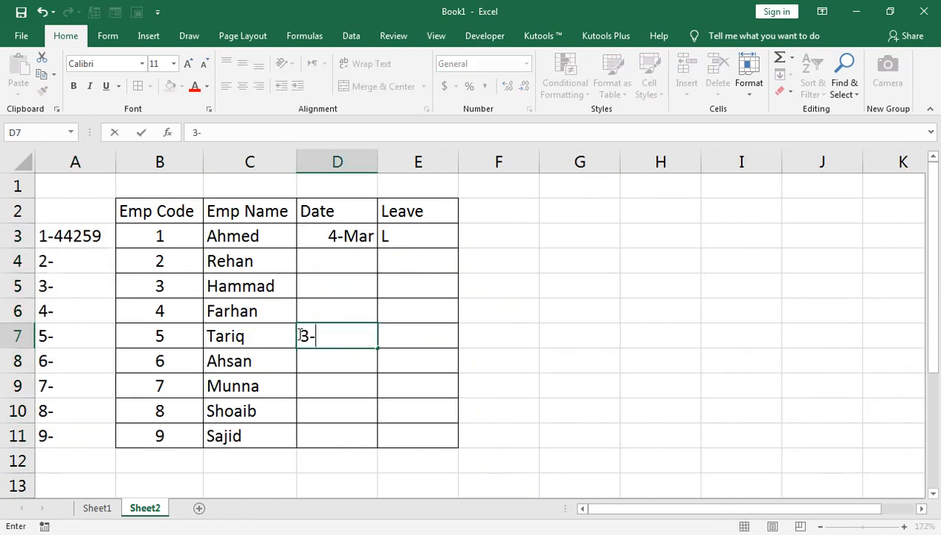
{"action": "type", "text": "maR"}
{"action": "key", "text": "BackSpace"}
{"action": "key", "text": "BackSpace"}
{"action": "type", "text": "MAR"}
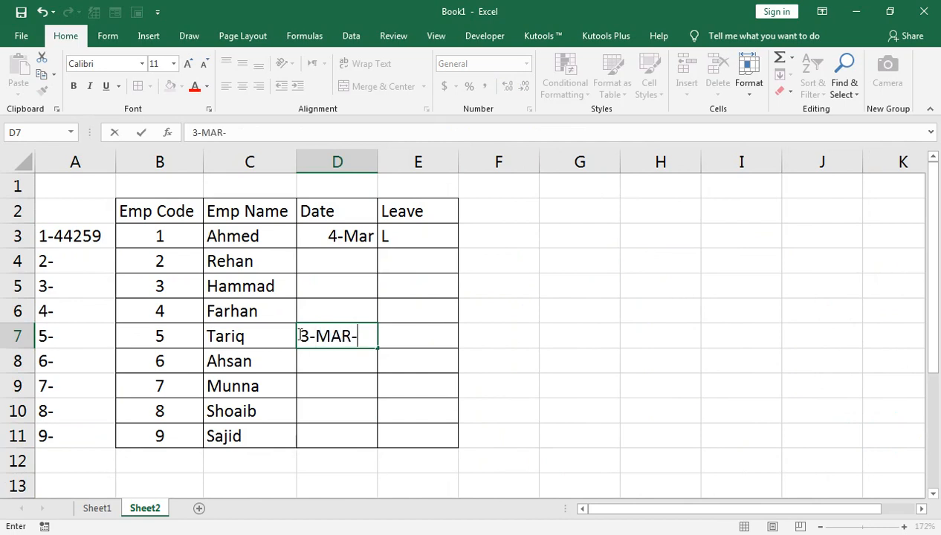
{"action": "type", "text": "-2021"}
{"action": "key", "text": "Return"}
{"action": "left_click", "coordinate": [359, 339]}
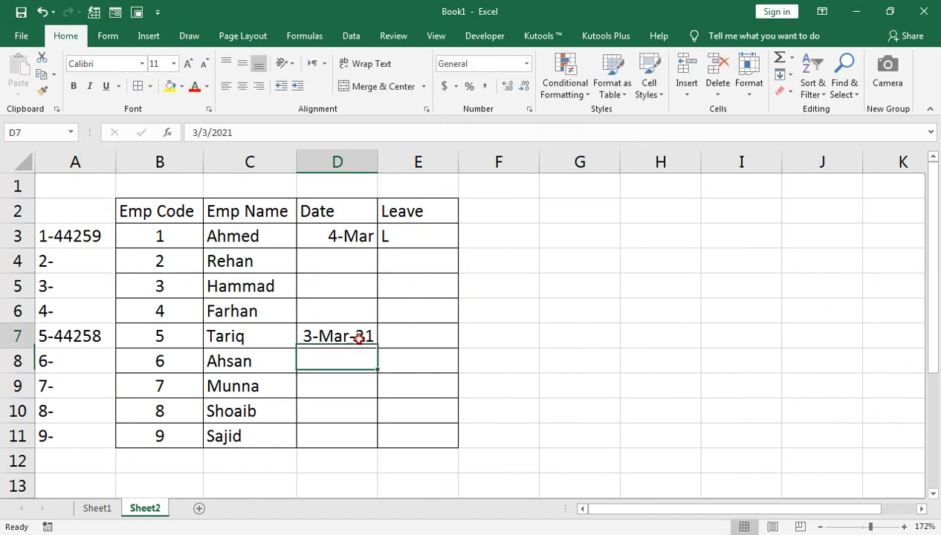
- Mark the leave entry in E7 as A and check the matching 3 March cell, F9, on Sheet1
{"action": "left_click", "coordinate": [397, 343]}
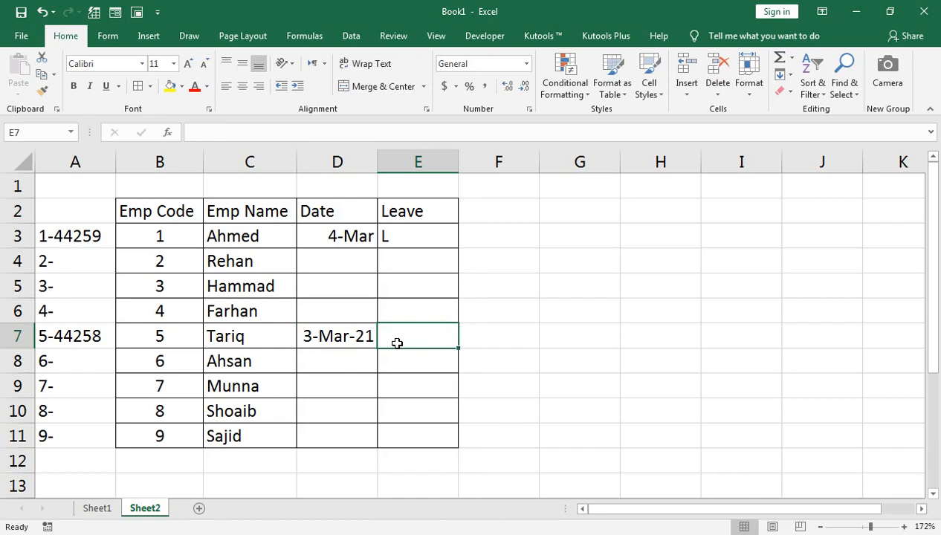
{"action": "type", "text": "a"}
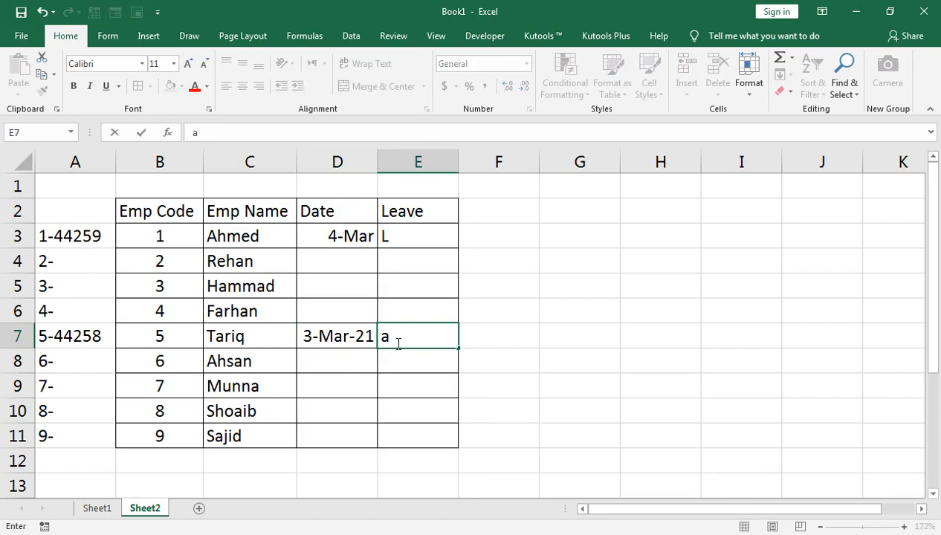
{"action": "key", "text": "Return"}
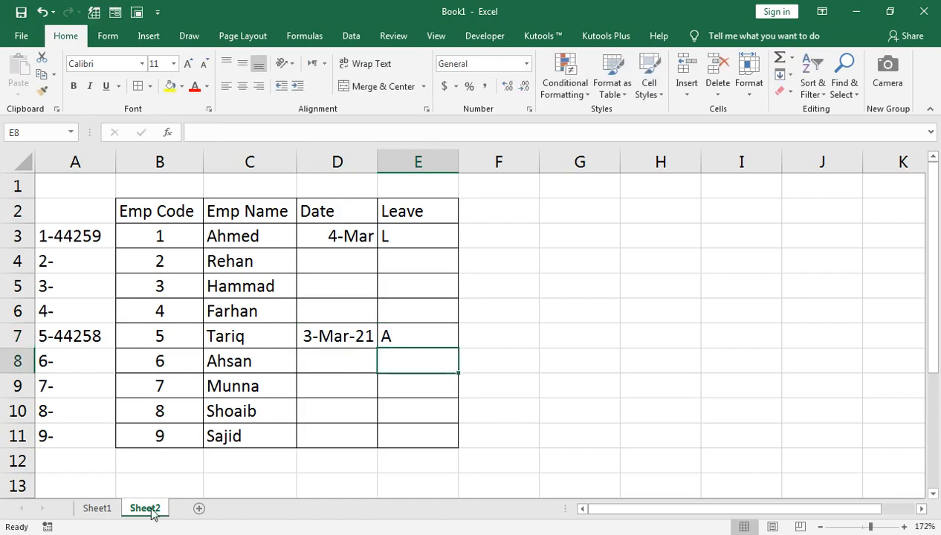
{"action": "left_click", "coordinate": [97, 508]}
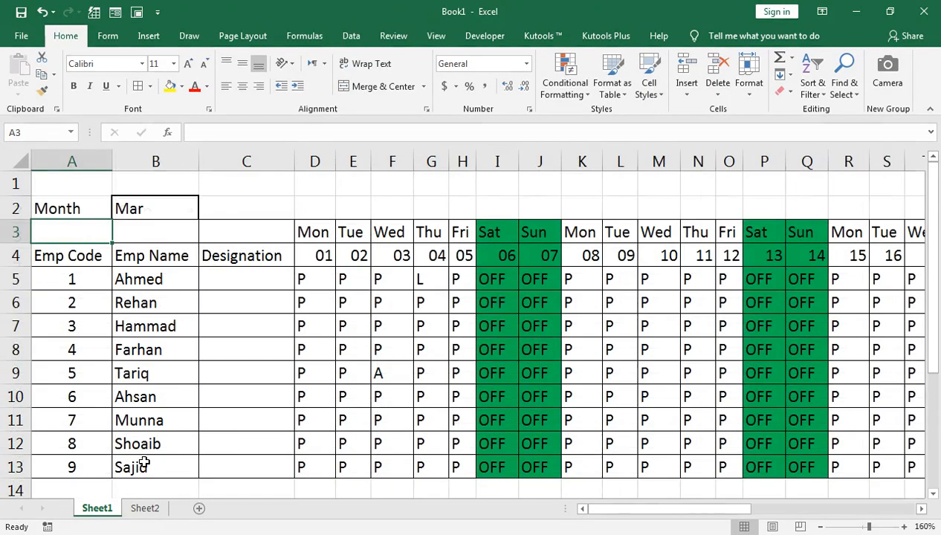
{"action": "left_click", "coordinate": [153, 377]}
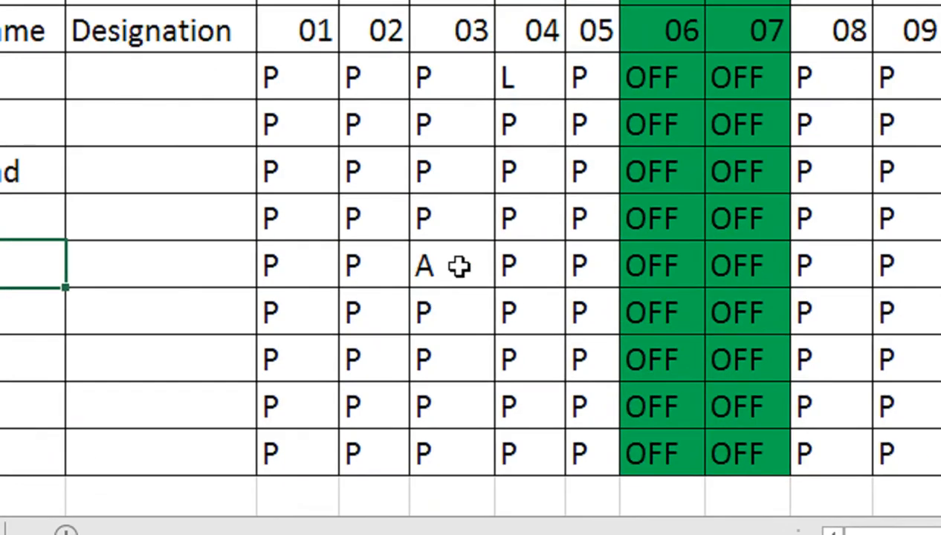
{"action": "left_click", "coordinate": [439, 271]}
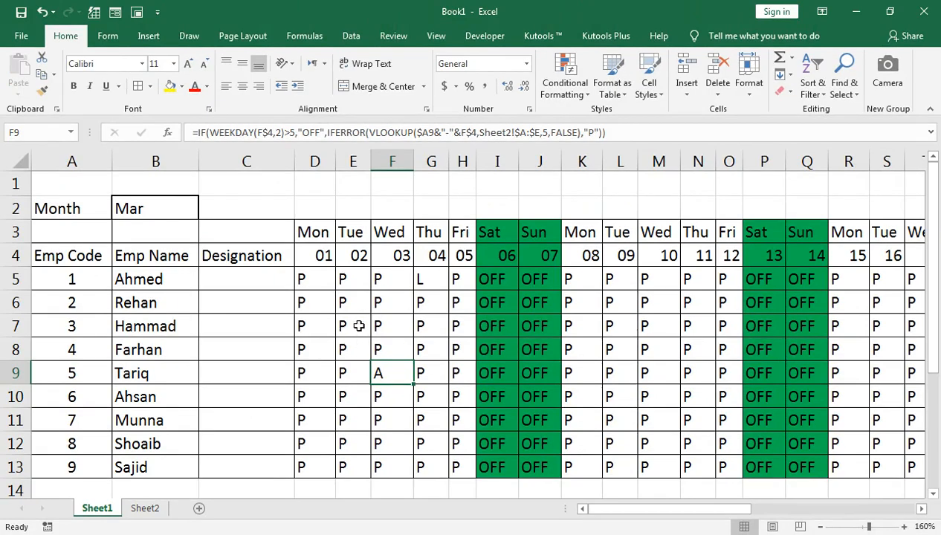
- Highlight the cells in D5:AH13 that equal A using an Equal To conditional formatting rule with Light Red Fill
{"action": "left_click", "coordinate": [326, 282]}
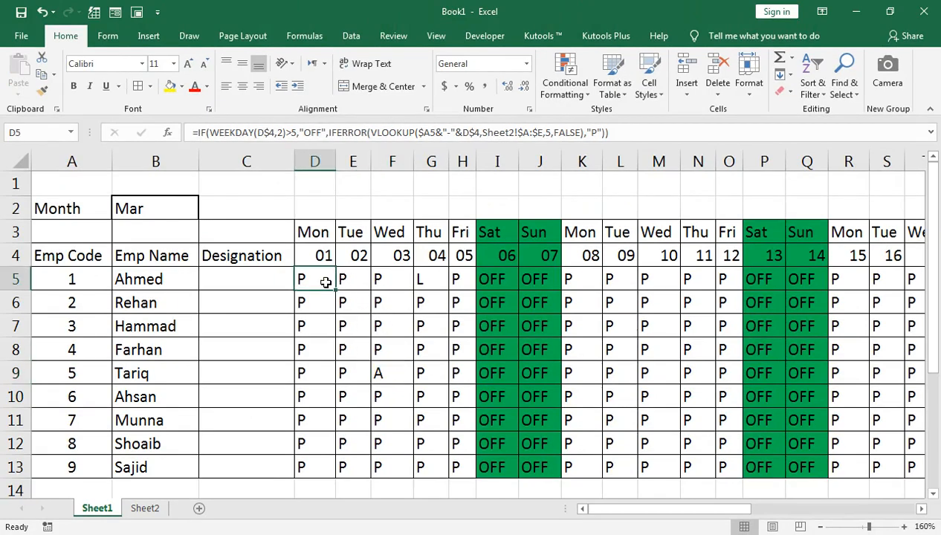
{"action": "key", "text": "ctrl+shift+Right"}
{"action": "key", "text": "ctrl+shift+Down"}
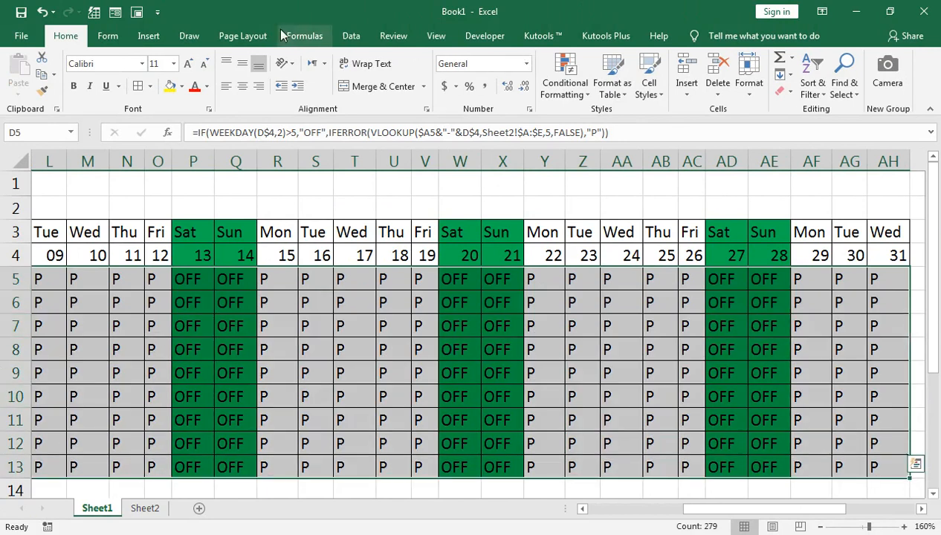
{"action": "left_click", "coordinate": [575, 92]}
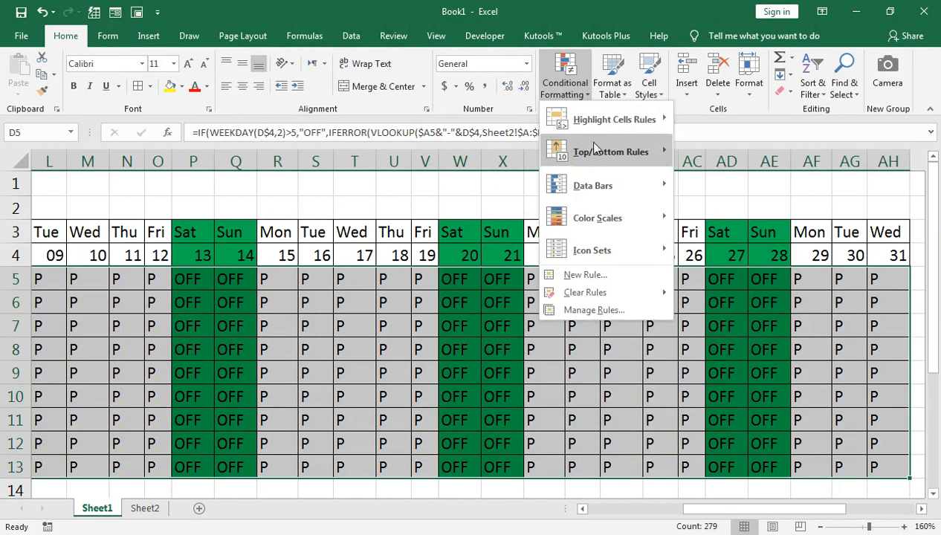
{"action": "mouse_move", "coordinate": [605, 131]}
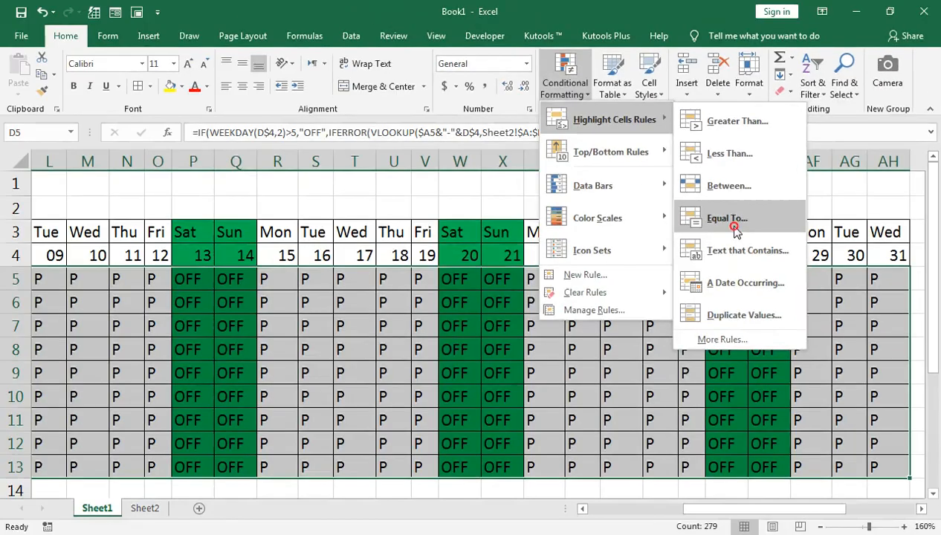
{"action": "left_click", "coordinate": [526, 268]}
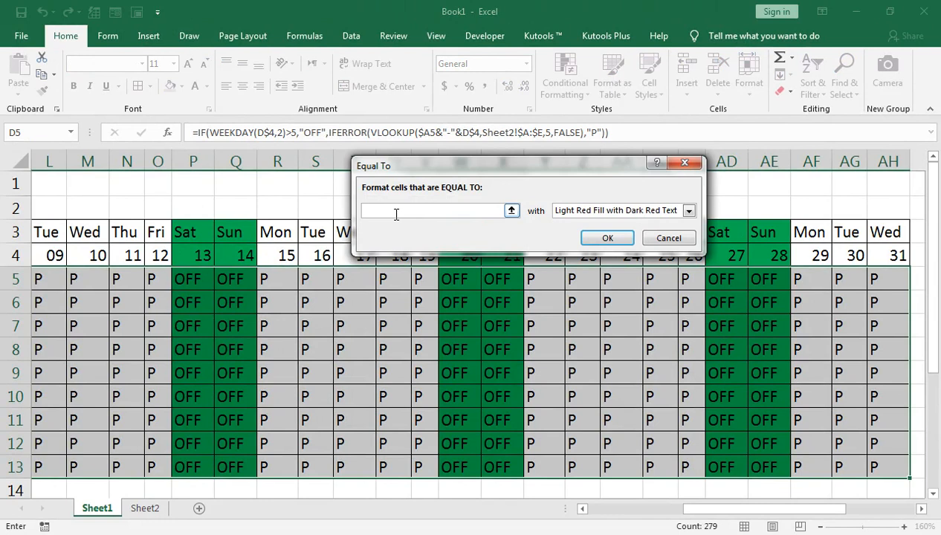
{"action": "type", "text": "A"}
{"action": "left_click", "coordinate": [634, 212]}
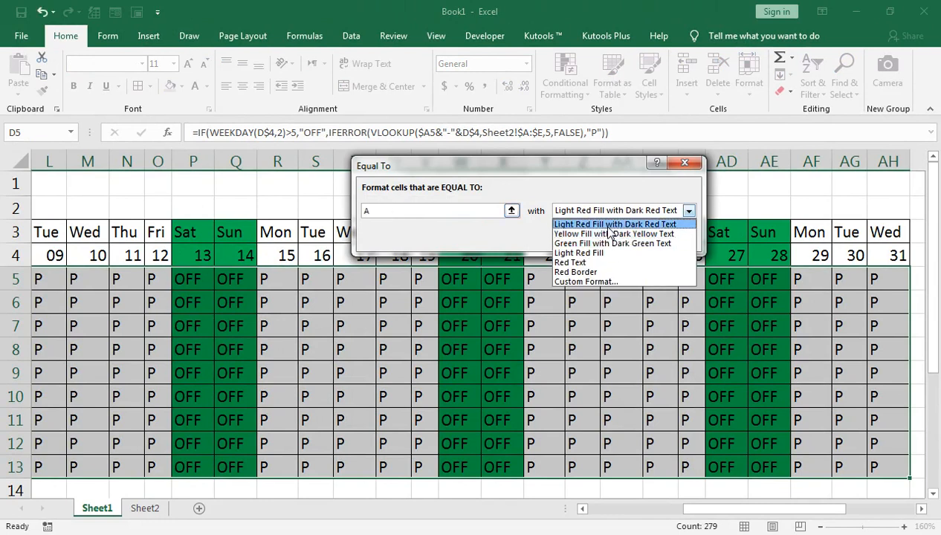
{"action": "left_click", "coordinate": [601, 253]}
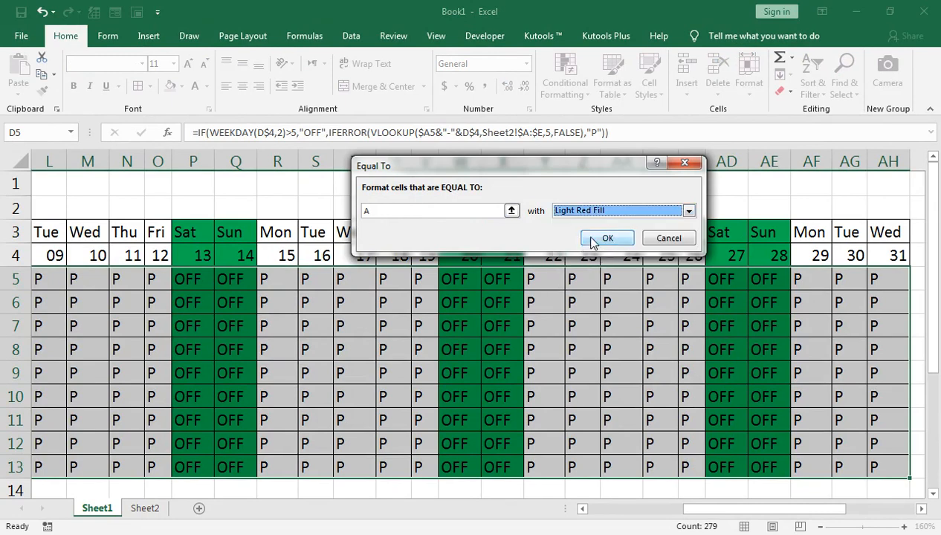
{"action": "left_click", "coordinate": [584, 237]}
{"action": "left_click_drag", "start_coordinate": [749, 511], "coordinate": [578, 509]}
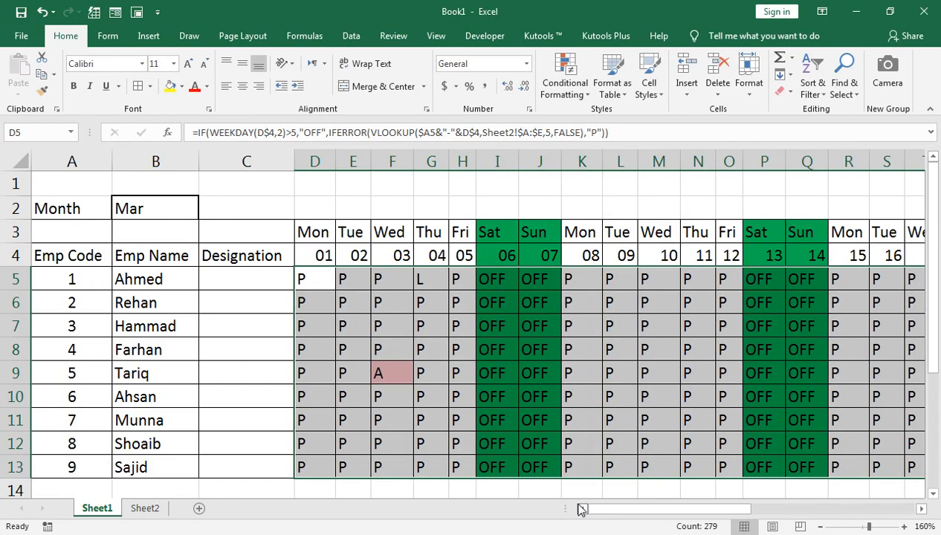
{"action": "left_click", "coordinate": [411, 402]}
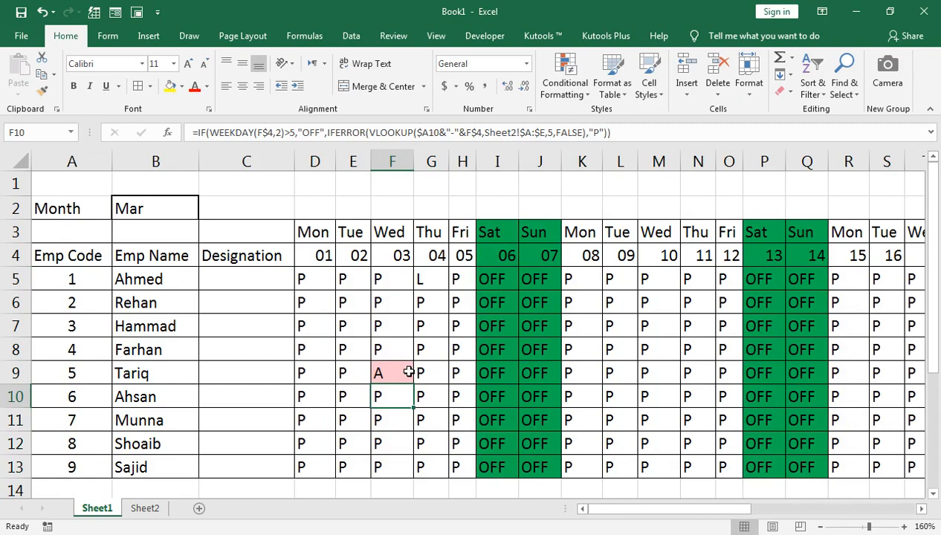
- Add an Equal To rule to D5:AH13 that formats cells containing L with Green Fill with Dark Green Text
{"action": "left_click", "coordinate": [340, 283]}
{"action": "left_click", "coordinate": [336, 281]}
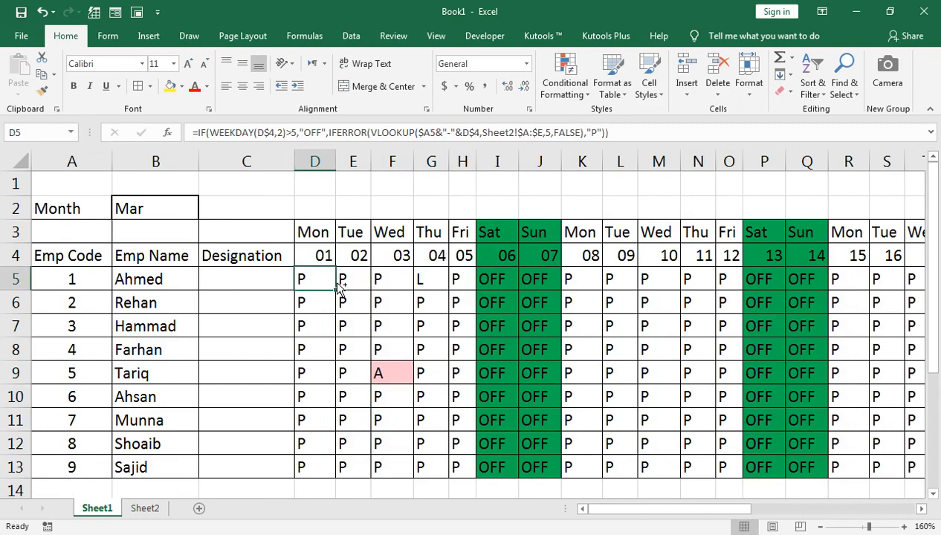
{"action": "key", "text": "ctrl+shift+Right"}
{"action": "key", "text": "shift+Down"}
{"action": "key", "text": "shift+Down"}
{"action": "key", "text": "shift+Down"}
{"action": "key", "text": "shift+Down"}
{"action": "key", "text": "shift+Down"}
{"action": "key", "text": "shift+Down"}
{"action": "key", "text": "shift+Down"}
{"action": "key", "text": "shift+Down"}
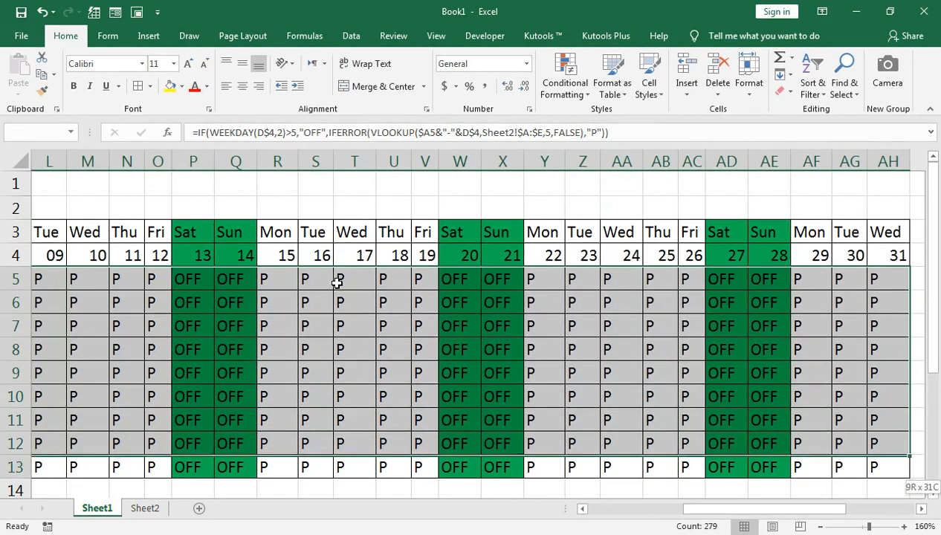
{"action": "left_click", "coordinate": [564, 82]}
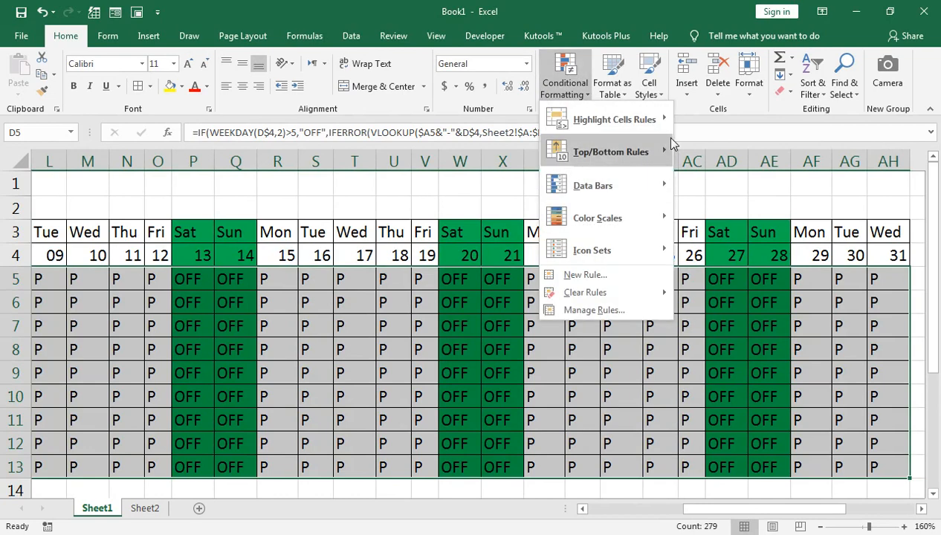
{"action": "mouse_move", "coordinate": [672, 133]}
{"action": "left_click", "coordinate": [726, 218]}
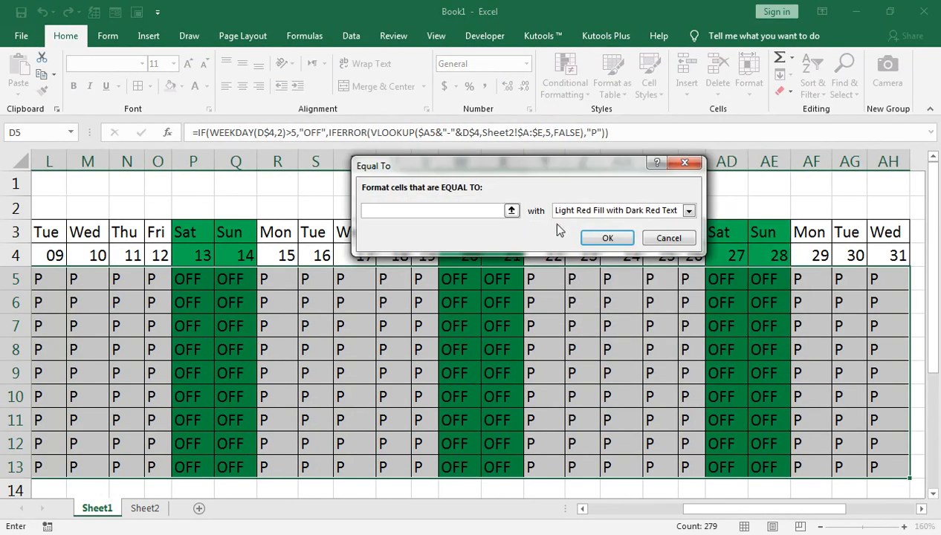
{"action": "left_click", "coordinate": [584, 213]}
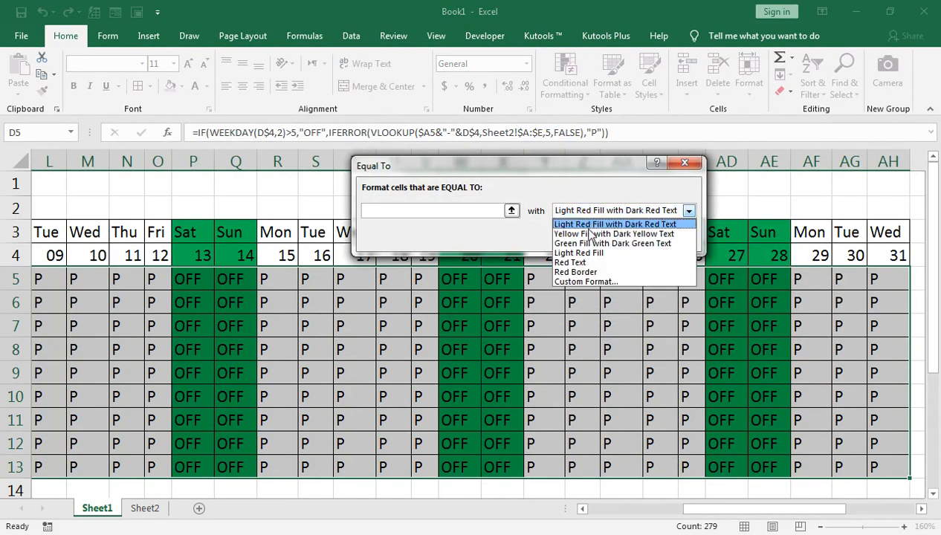
{"action": "left_click", "coordinate": [588, 243]}
{"action": "left_click", "coordinate": [598, 241]}
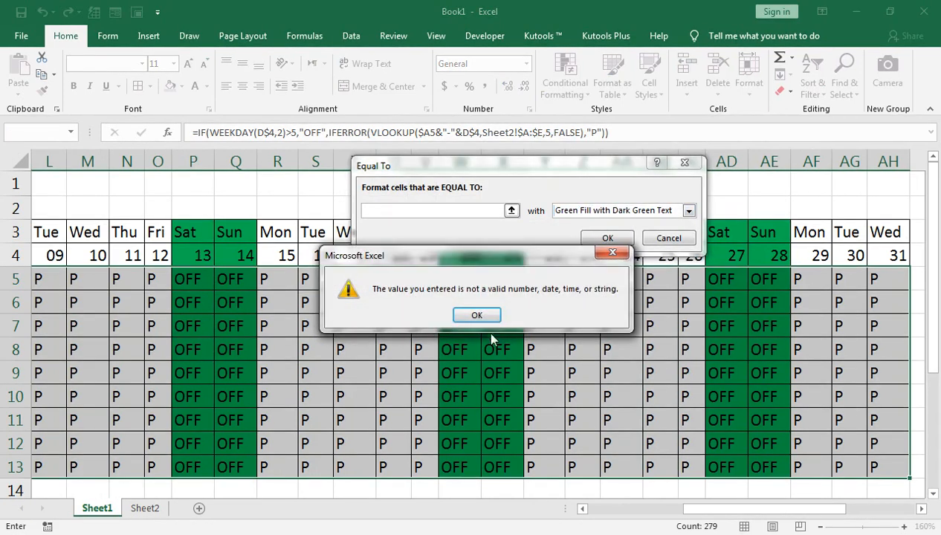
{"action": "left_click", "coordinate": [476, 315]}
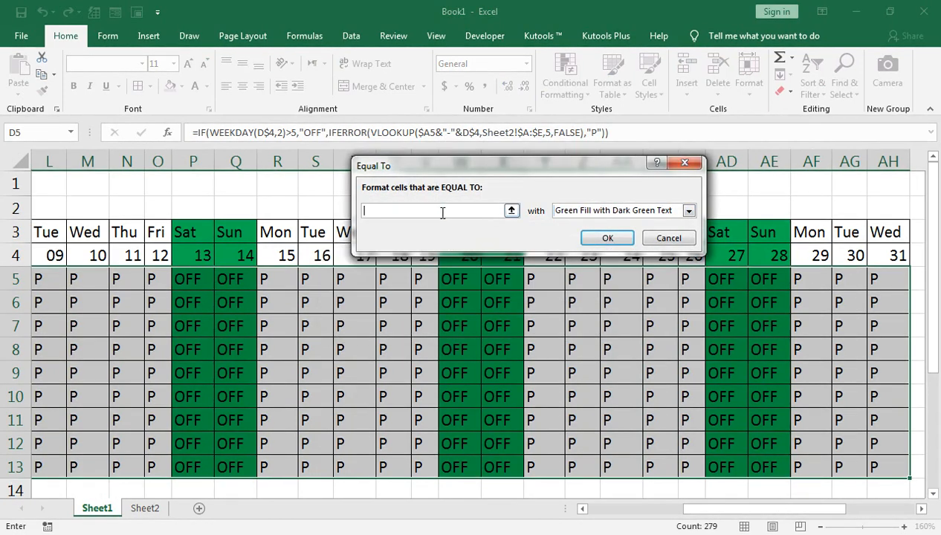
{"action": "left_click", "coordinate": [657, 212]}
{"action": "left_click", "coordinate": [605, 241]}
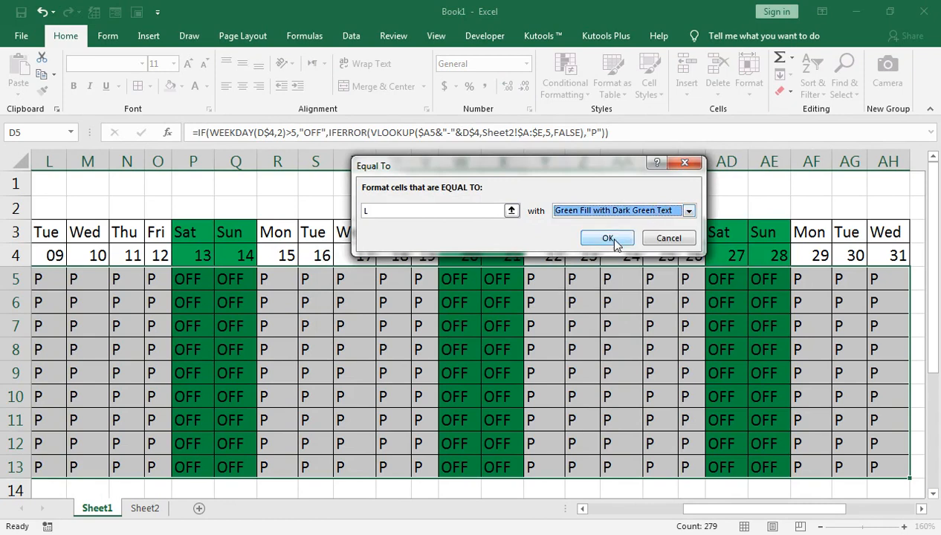
{"action": "left_click", "coordinate": [607, 238]}
{"action": "left_click_drag", "start_coordinate": [703, 508], "coordinate": [556, 498]}
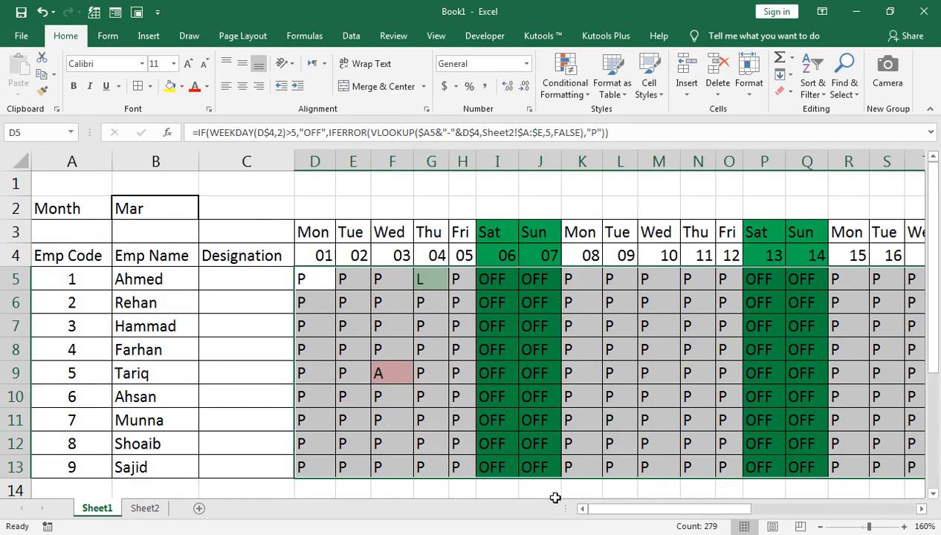
{"action": "left_click", "coordinate": [410, 329]}
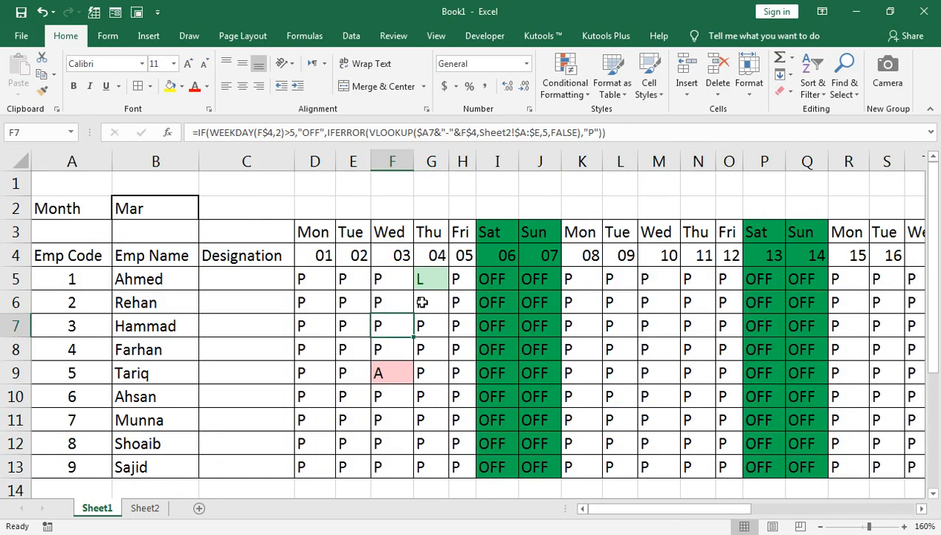
- Compare the highlighted leave entry in G5 of Sheet1 with the leave records on Sheet2
{"action": "left_click", "coordinate": [433, 282]}
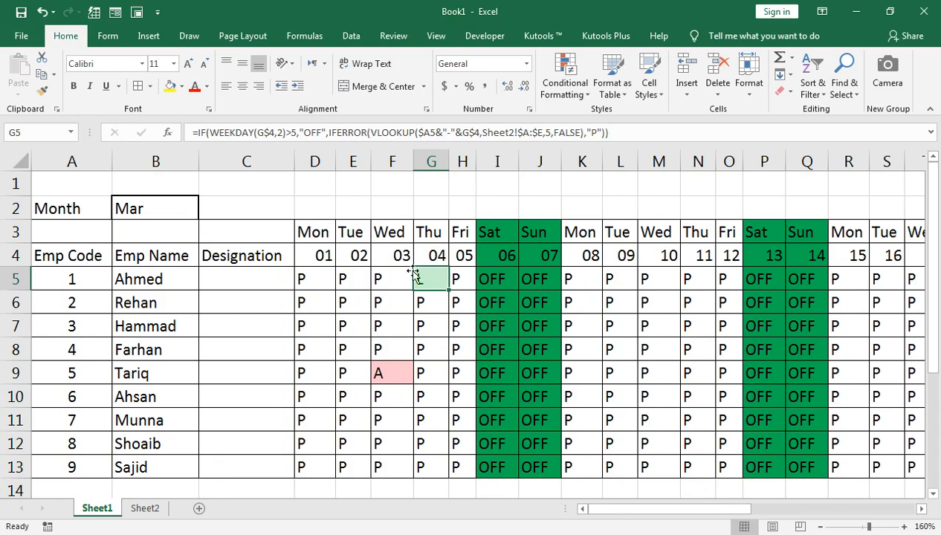
{"action": "left_click", "coordinate": [145, 508]}
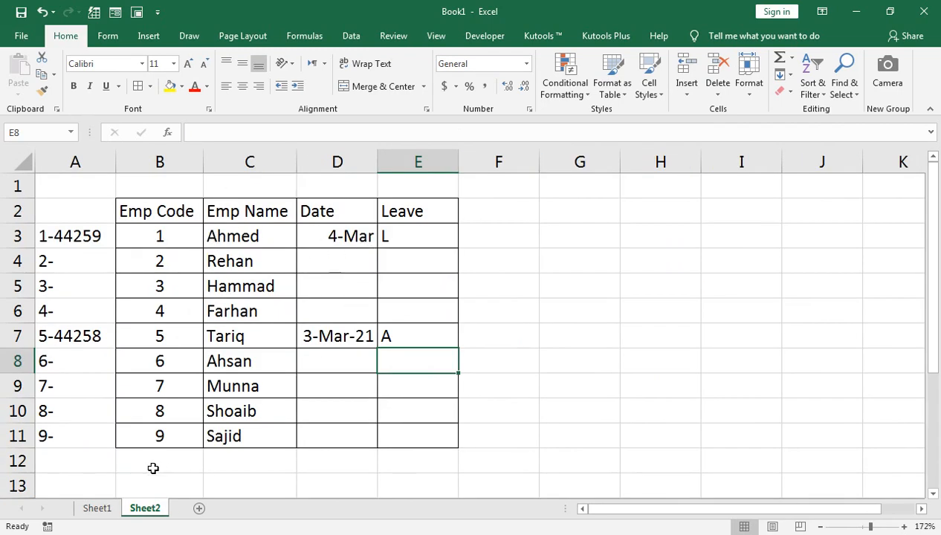
{"action": "left_click", "coordinate": [112, 507]}
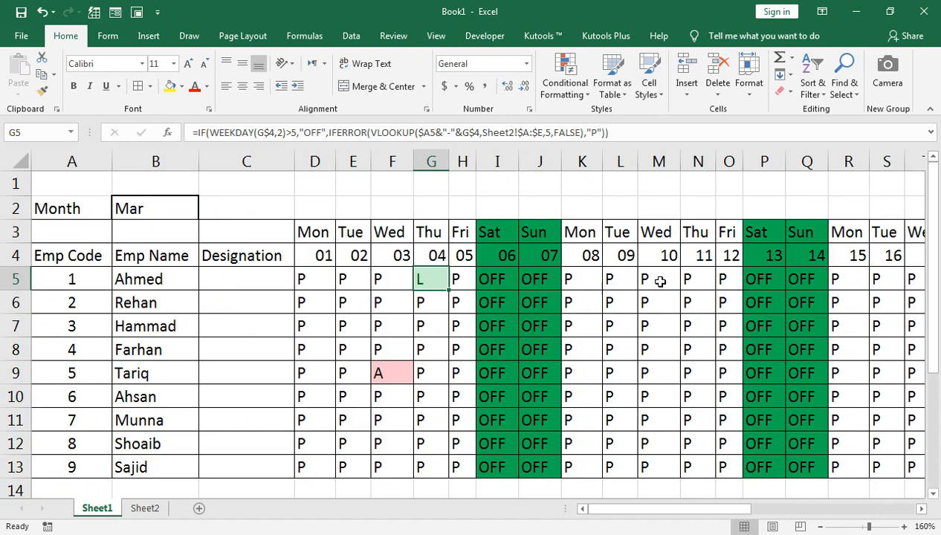
{"action": "left_click", "coordinate": [153, 508]}
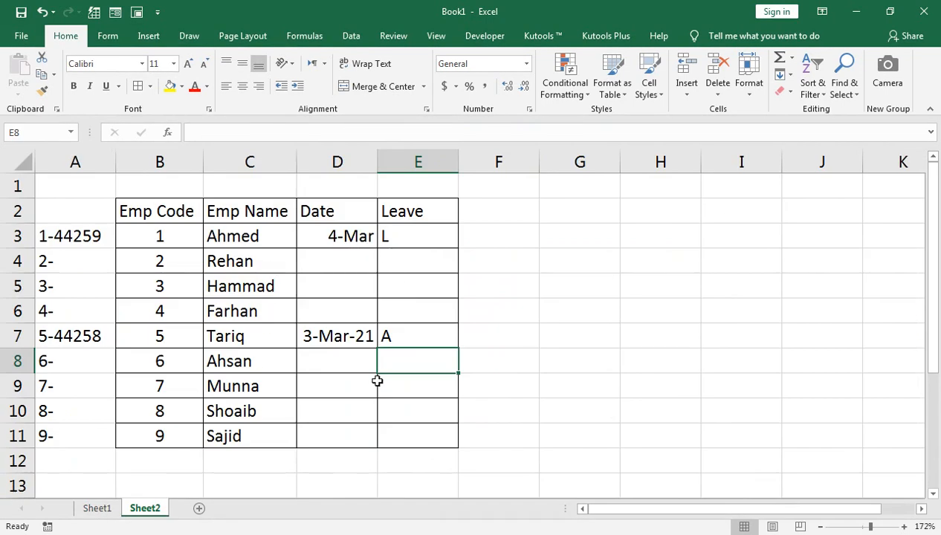
{"action": "left_click", "coordinate": [93, 508]}
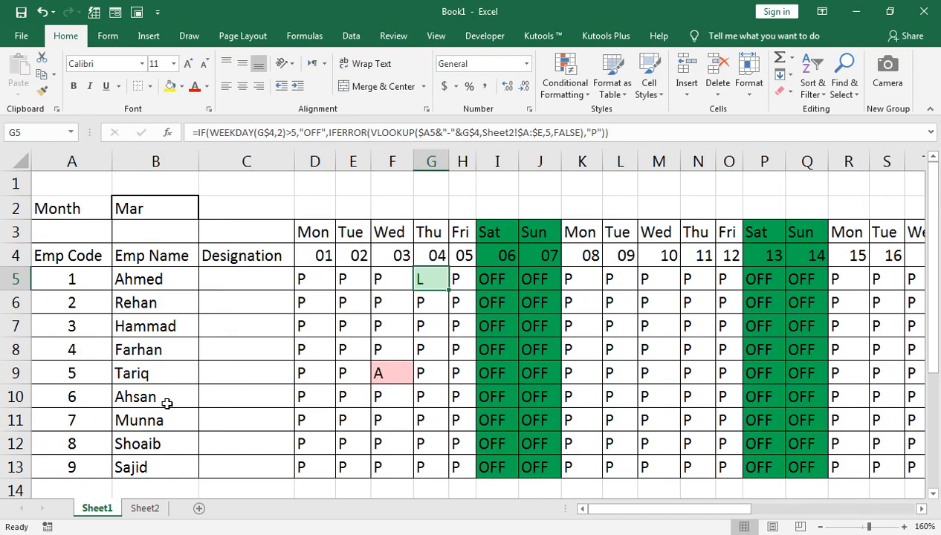
{"action": "key", "text": "F8"}
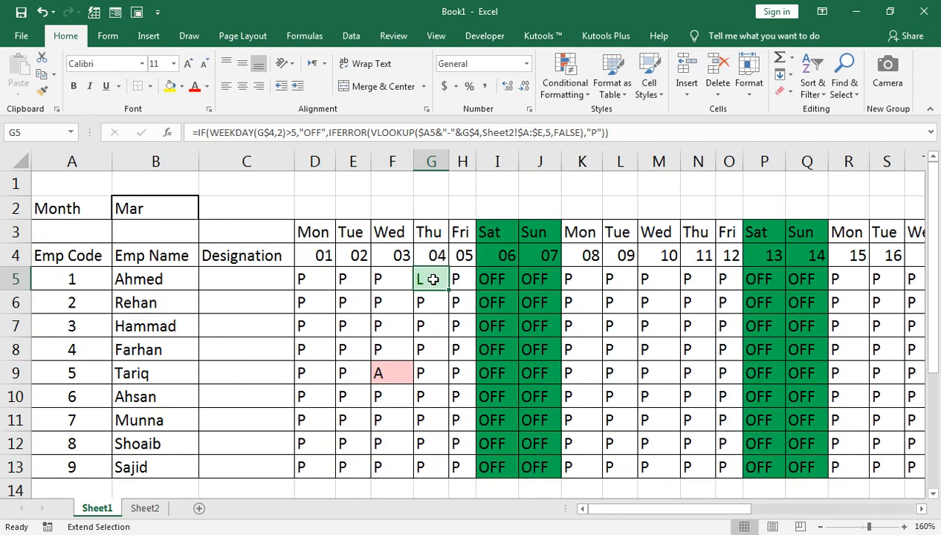
- Try adding another leave record on Sheet2 by entering employee code 1 in B12, and clear the entry
{"action": "left_click", "coordinate": [148, 512]}
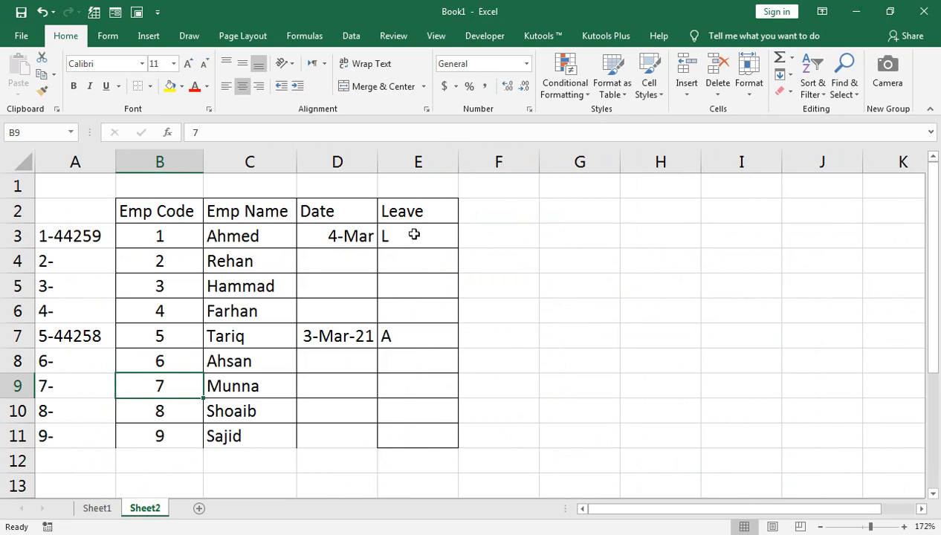
{"action": "left_click", "coordinate": [171, 461]}
{"action": "type", "text": "1"}
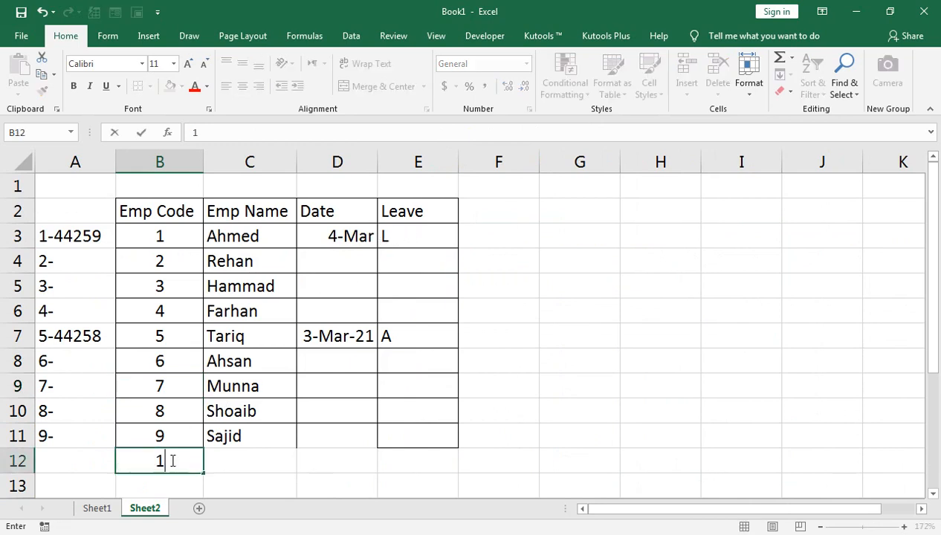
{"action": "key", "text": "Tab"}
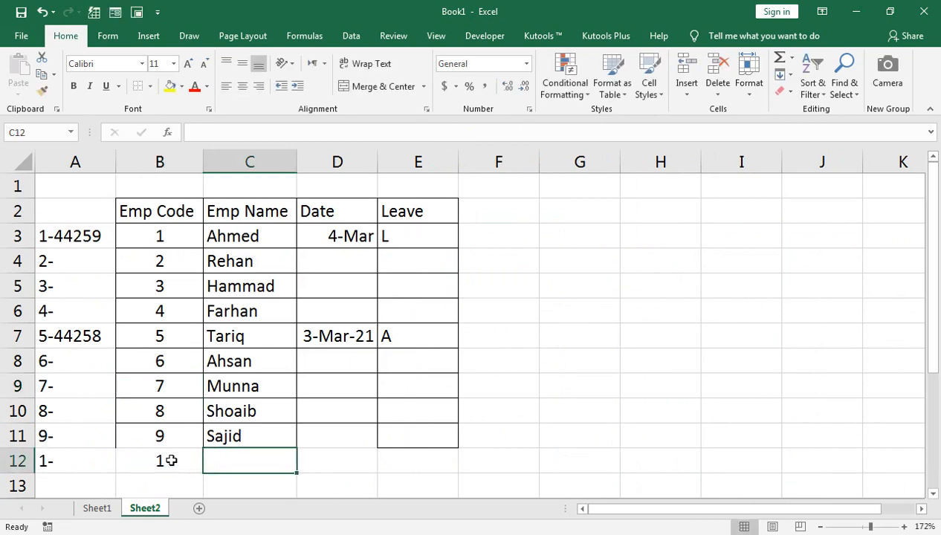
{"action": "key", "text": "Right"}
{"action": "key", "text": "Up"}
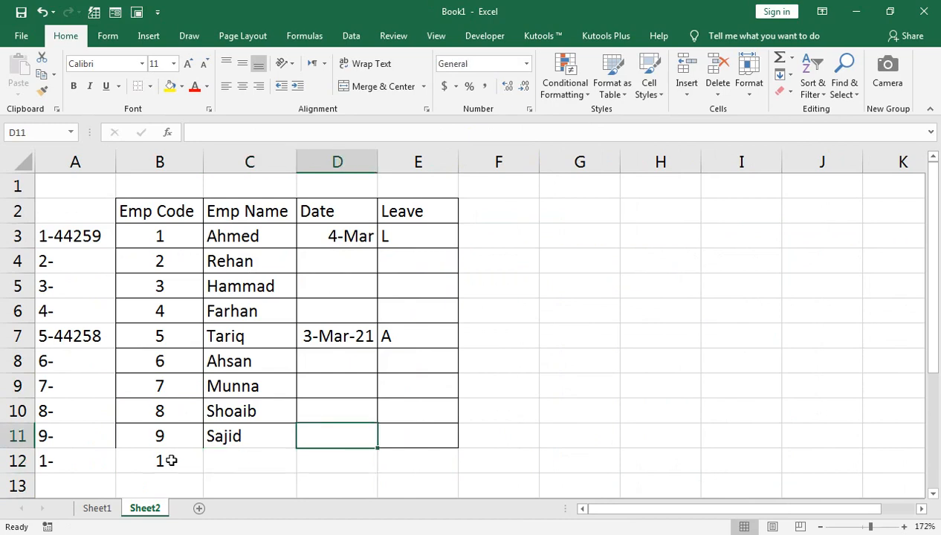
{"action": "key", "text": "Down"}
{"action": "key", "text": "Left"}
{"action": "key", "text": "Left"}
{"action": "key", "text": "Delete"}
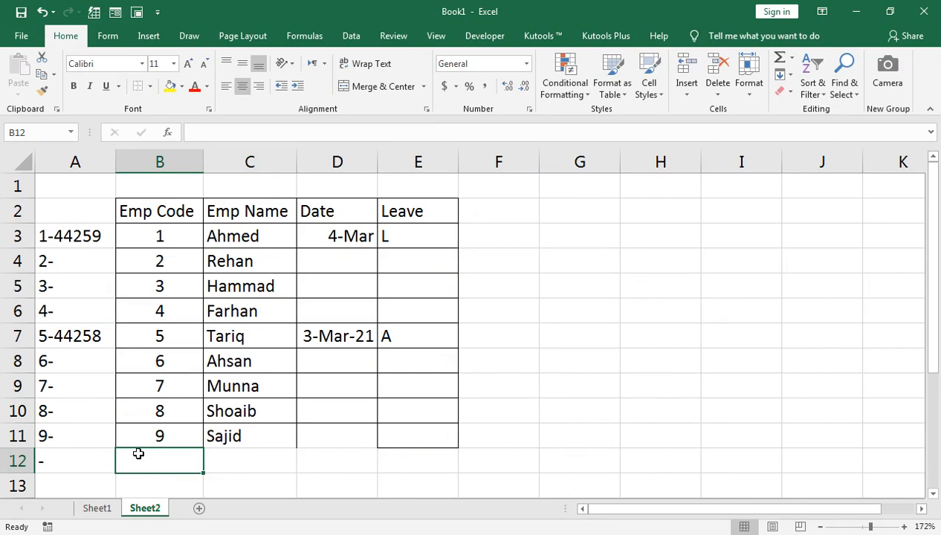
- Start a VLOOKUP formula in C3 of Sheet2 with the employee code in B3 as the lookup value
{"action": "left_click", "coordinate": [189, 226]}
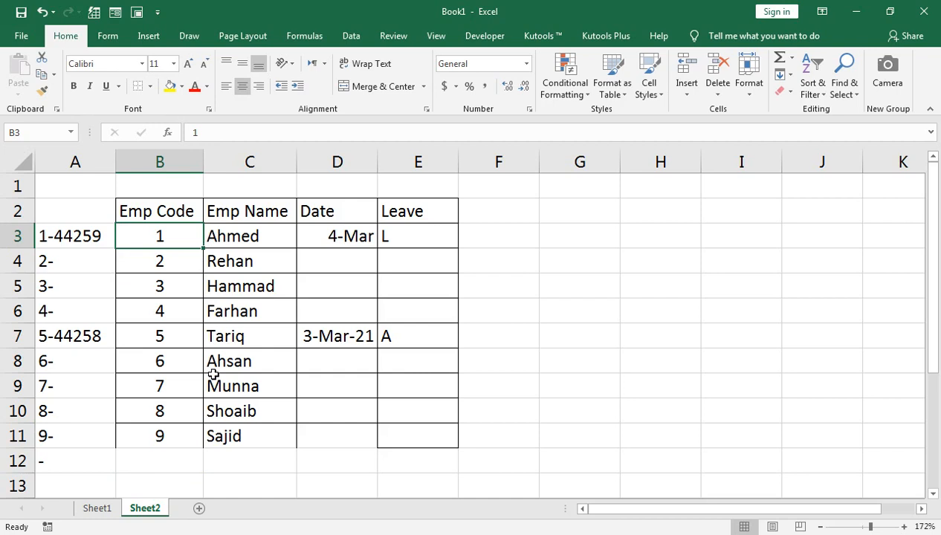
{"action": "left_click", "coordinate": [236, 237]}
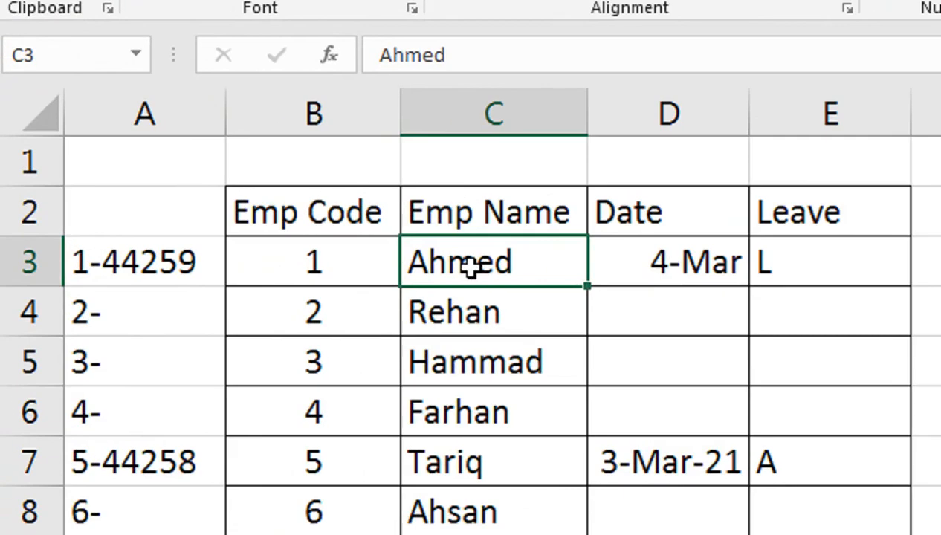
{"action": "type", "text": "=vl"}
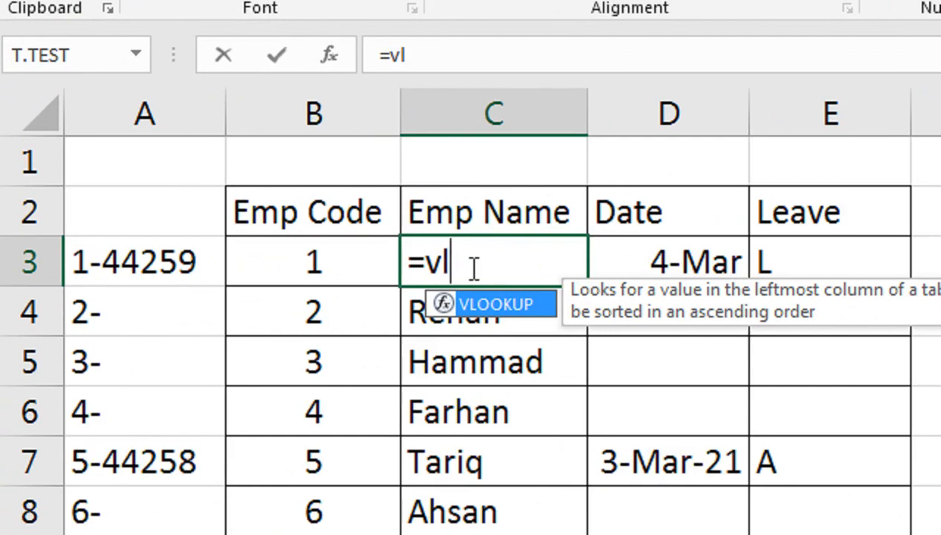
{"action": "type", "text": "o"}
{"action": "key", "text": "Tab"}
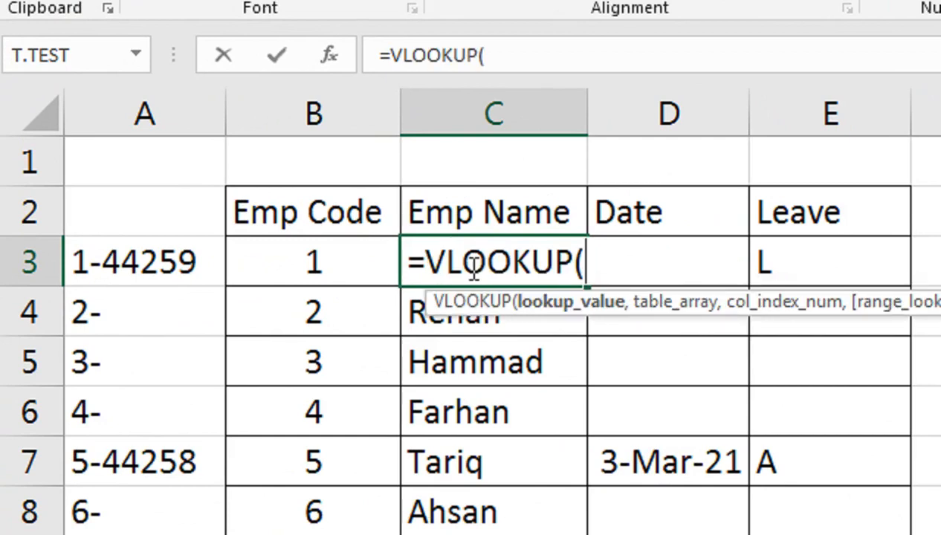
{"action": "left_click", "coordinate": [285, 275]}
{"action": "type", "text": ","}
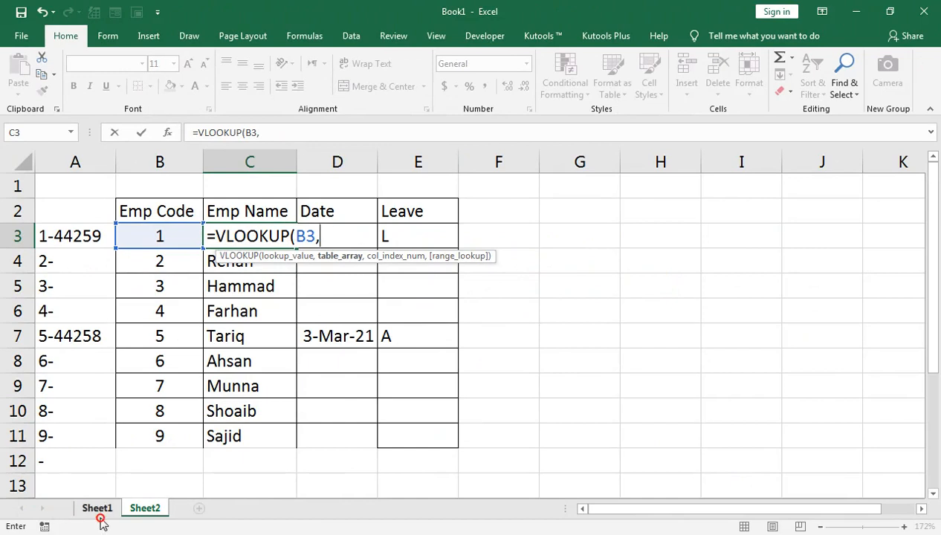
- Set the VLOOKUP table array to the absolute range $A$5:$B$13 on Sheet1
{"action": "left_click", "coordinate": [101, 523]}
{"action": "left_click", "coordinate": [101, 256]}
{"action": "key", "text": "Down"}
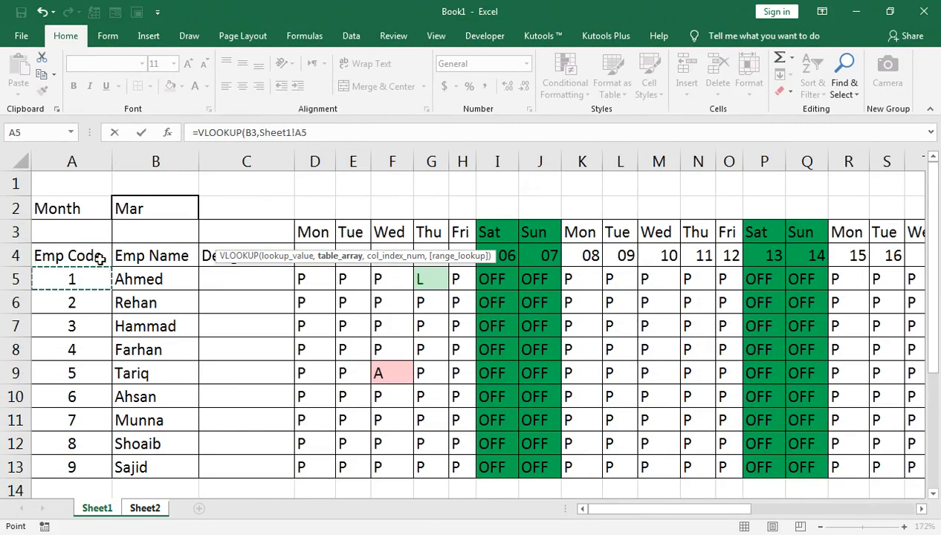
{"action": "key", "text": "shift+Right"}
{"action": "key", "text": "shift+Down"}
{"action": "key", "text": "ctrl+shift+Down"}
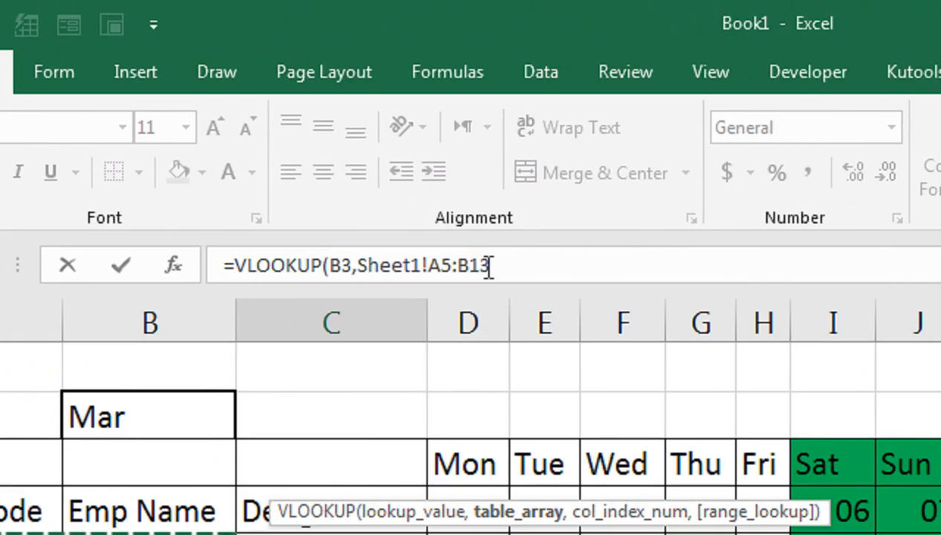
{"action": "key", "text": "F4"}
- Complete the C3 lookup with column index 2 and FALSE for an exact match
{"action": "type", "text": ",2,"}
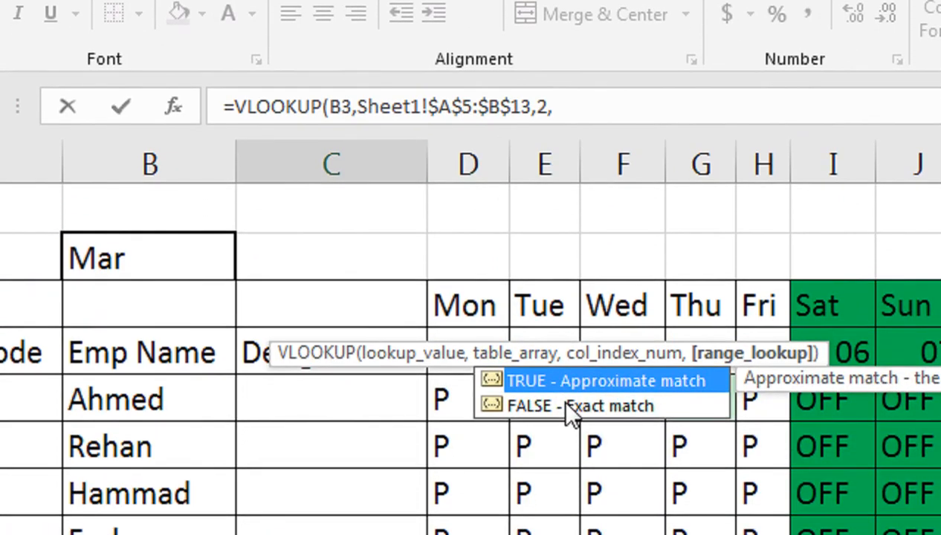
{"action": "double_click", "coordinate": [567, 534]}
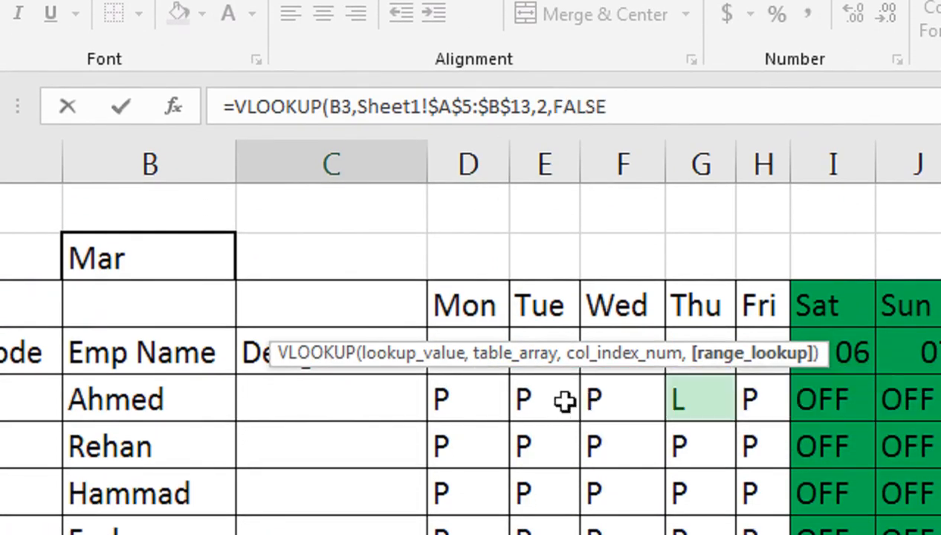
{"action": "type", "text": ")"}
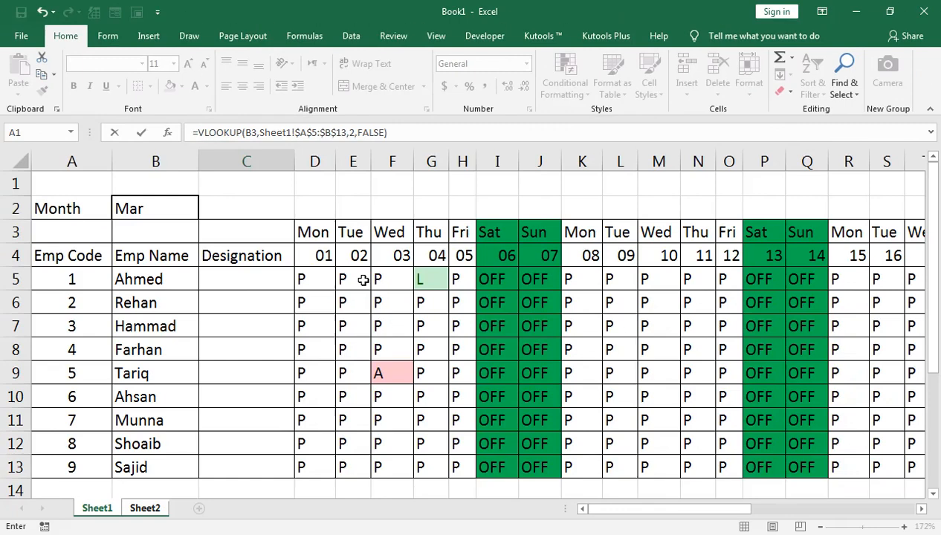
{"action": "key", "text": "Return"}
{"action": "key", "text": "Up"}
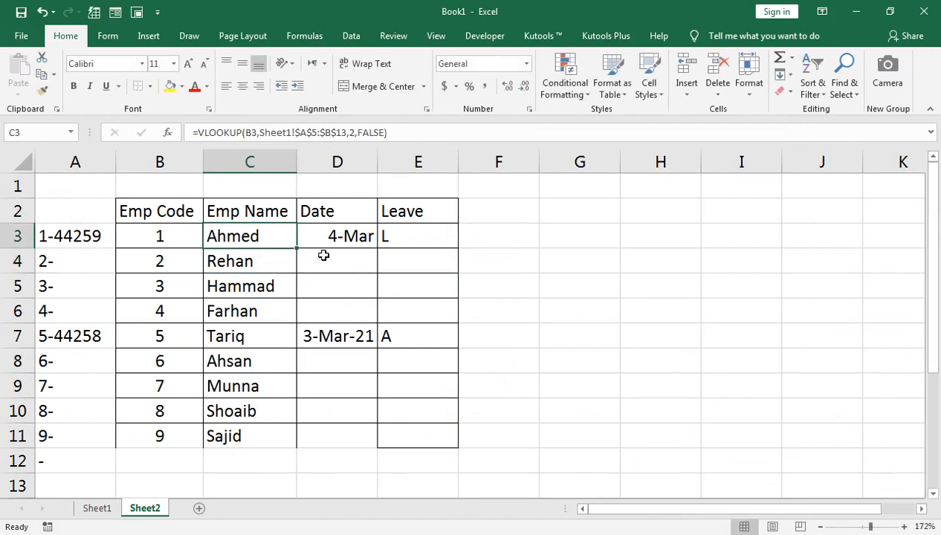
- Wrap the C3 VLOOKUP in IFERROR so it returns an empty string ("") on errors
{"action": "left_click", "coordinate": [197, 134]}
{"action": "type", "text": "iferror("}
{"action": "left_click", "coordinate": [447, 140]}
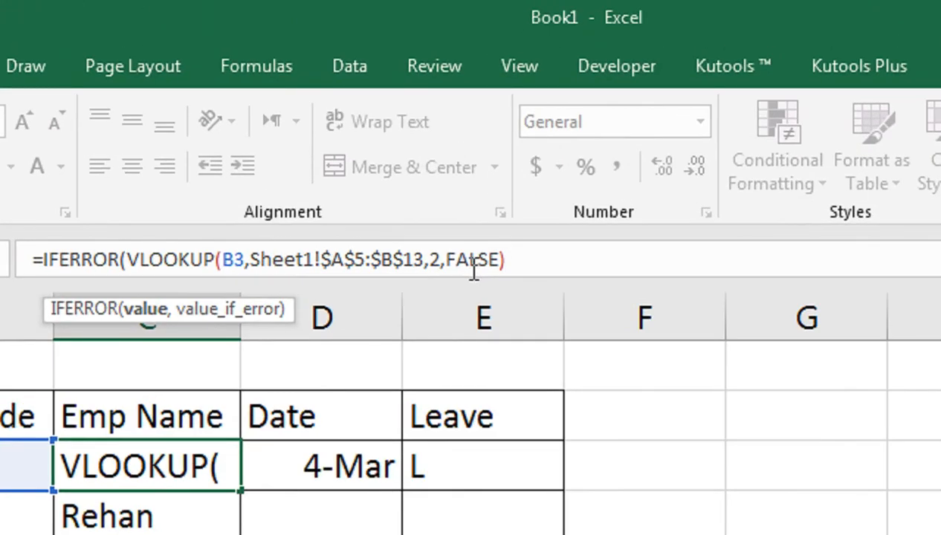
{"action": "type", "text": ",\"\")"}
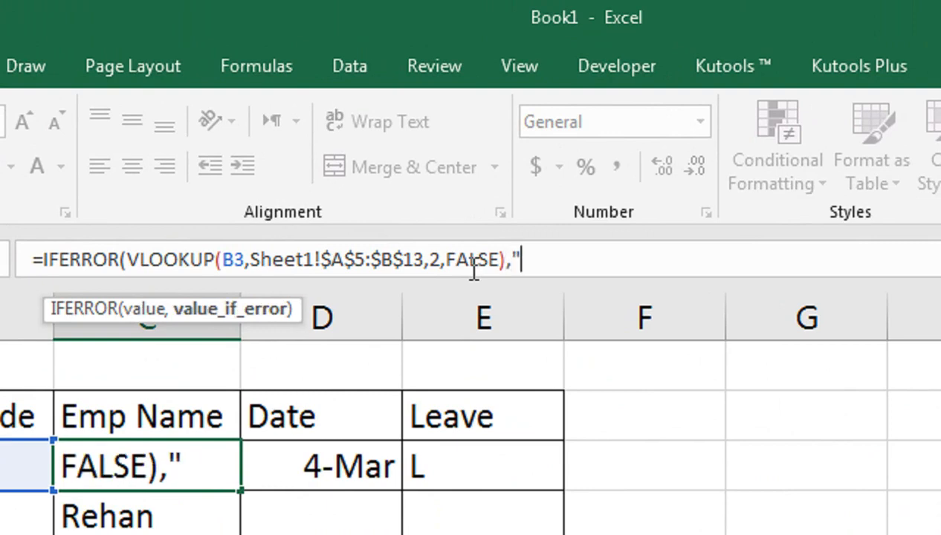
{"action": "key", "text": "Return"}
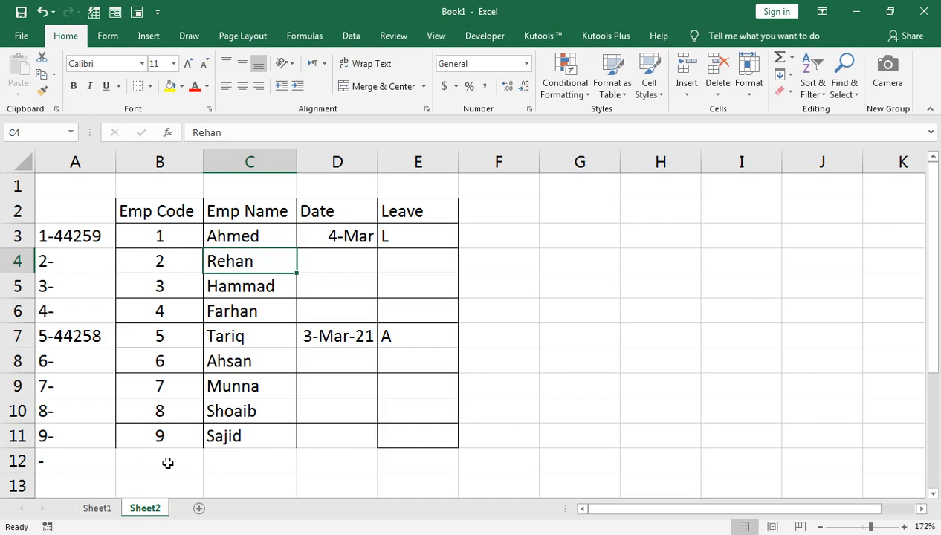
- Fill the employee name formula from C3 down column C to C20
{"action": "left_click", "coordinate": [292, 237]}
{"action": "left_click_drag", "start_coordinate": [297, 250], "coordinate": [260, 483]}
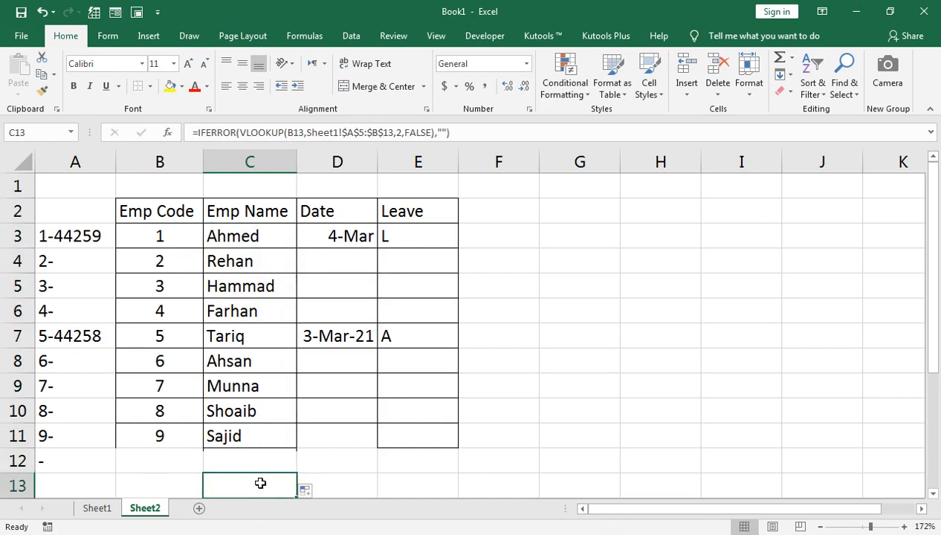
{"action": "scroll", "coordinate": [260, 475], "scroll_direction": "down", "scroll_amount": 1}
{"action": "left_click", "coordinate": [282, 387]}
{"action": "left_click_drag", "start_coordinate": [296, 399], "coordinate": [284, 455]}
{"action": "scroll", "coordinate": [239, 277], "scroll_direction": "up", "scroll_amount": 1}
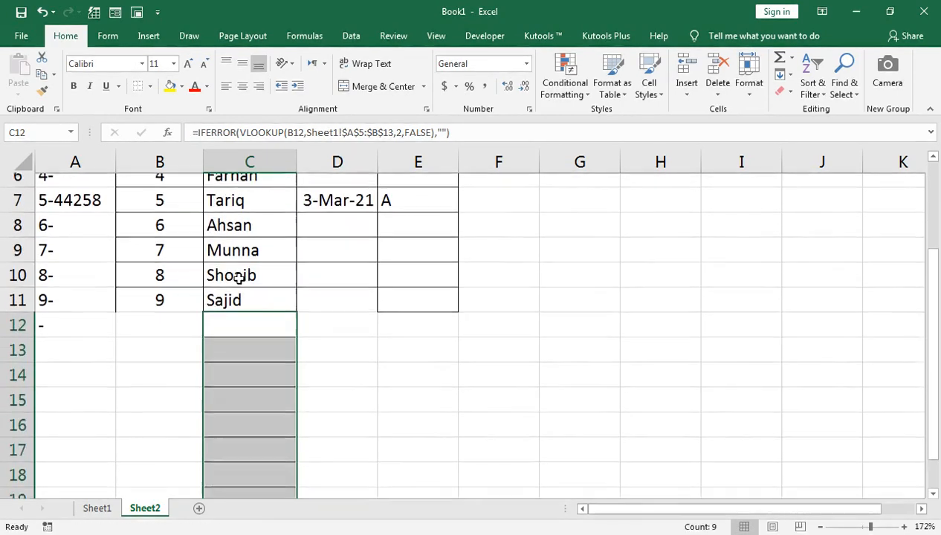
- Apply All Borders to the range A11:E24 on Sheet2
{"action": "left_click", "coordinate": [82, 332]}
{"action": "key", "text": "shift+Up"}
{"action": "key", "text": "shift+Right"}
{"action": "key", "text": "Up"}
{"action": "key", "text": "shift+Right"}
{"action": "key", "text": "shift+Right"}
{"action": "key", "text": "shift+Right"}
{"action": "key", "text": "shift+Right"}
{"action": "key", "text": "shift+Down"}
{"action": "key", "text": "shift+Down"}
{"action": "key", "text": "shift+Down"}
{"action": "key", "text": "shift+Down"}
{"action": "key", "text": "shift+Down"}
{"action": "key", "text": "shift+Down"}
{"action": "key", "text": "shift+Down"}
{"action": "key", "text": "shift+Down"}
{"action": "key", "text": "shift+Down"}
{"action": "key", "text": "shift+Down"}
{"action": "key", "text": "shift+Down"}
{"action": "key", "text": "shift+Down"}
{"action": "key", "text": "shift+Down"}
{"action": "key", "text": "shift+Down"}
{"action": "key", "text": "shift+Down"}
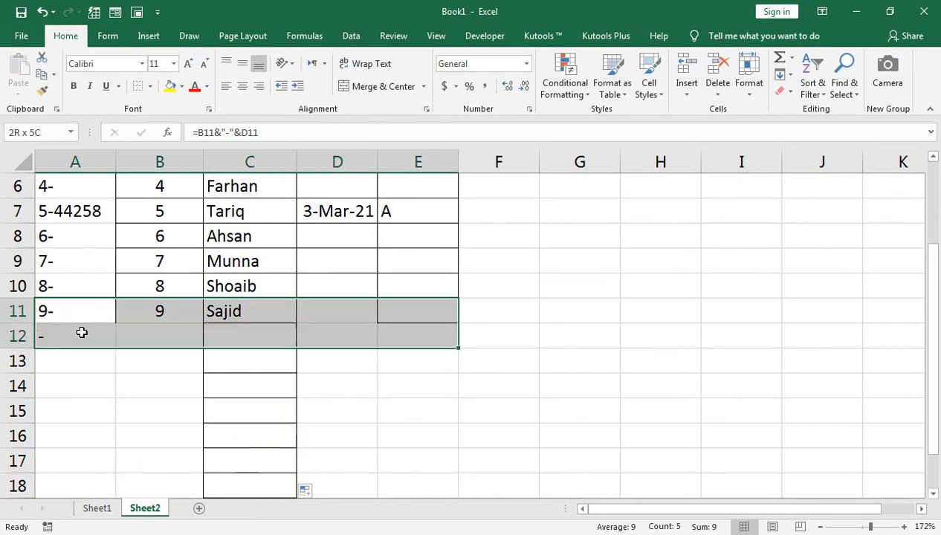
{"action": "key", "text": "shift+Up"}
{"action": "key", "text": "shift+Up"}
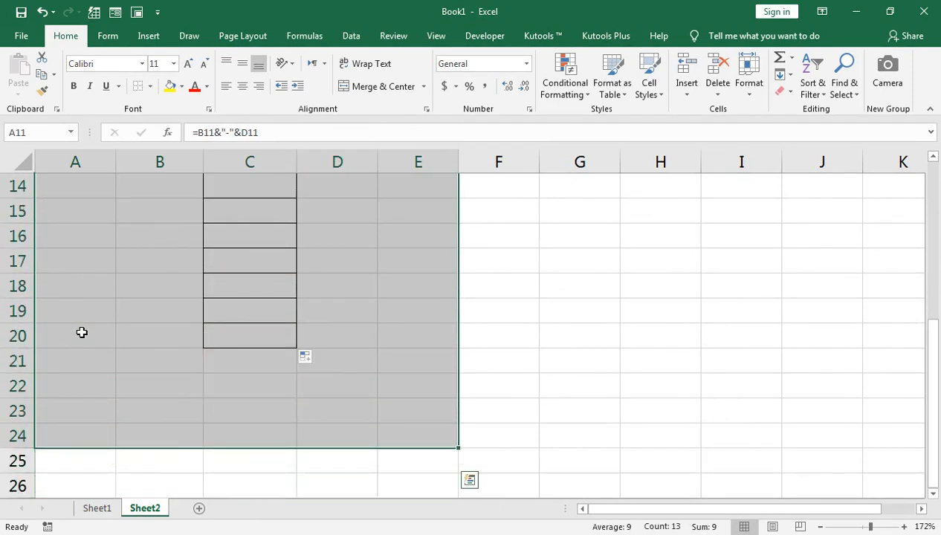
{"action": "left_click", "coordinate": [151, 87]}
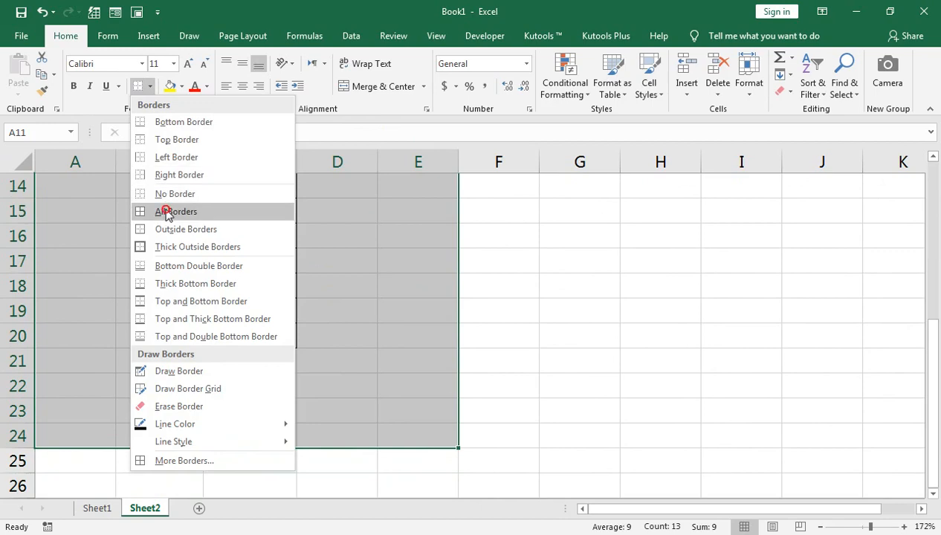
{"action": "left_click", "coordinate": [147, 210]}
- Extend the code-and-date key formula in column A from A12 down to A15
{"action": "left_click", "coordinate": [82, 458]}
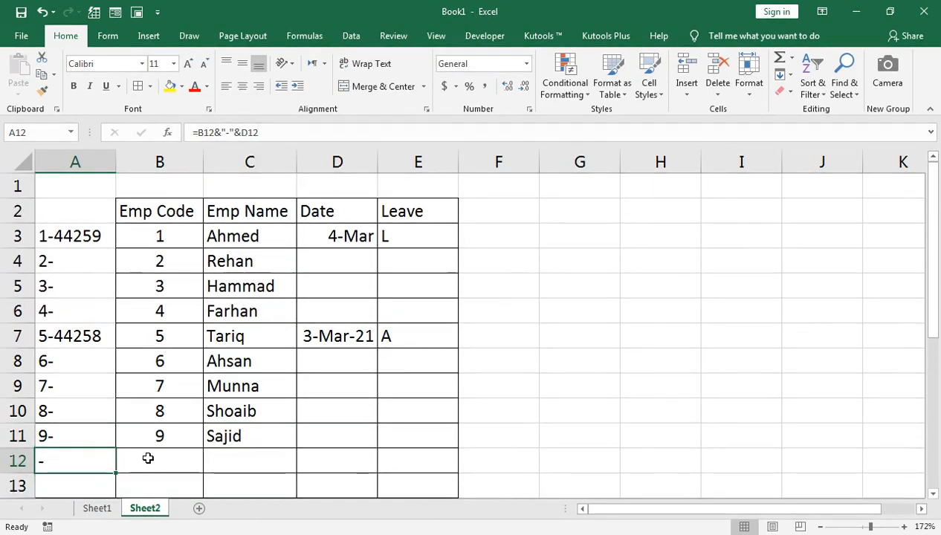
{"action": "left_click", "coordinate": [87, 440]}
{"action": "left_click_drag", "start_coordinate": [118, 447], "coordinate": [117, 476]}
- Add a record in row 12 for employee code 1 with date 8-Mar-2021 and leave A, and check it on Sheet1
{"action": "left_click", "coordinate": [147, 395]}
{"action": "type", "text": "1"}
{"action": "key", "text": "Return"}
{"action": "left_click", "coordinate": [150, 395]}
{"action": "key", "text": "Right"}
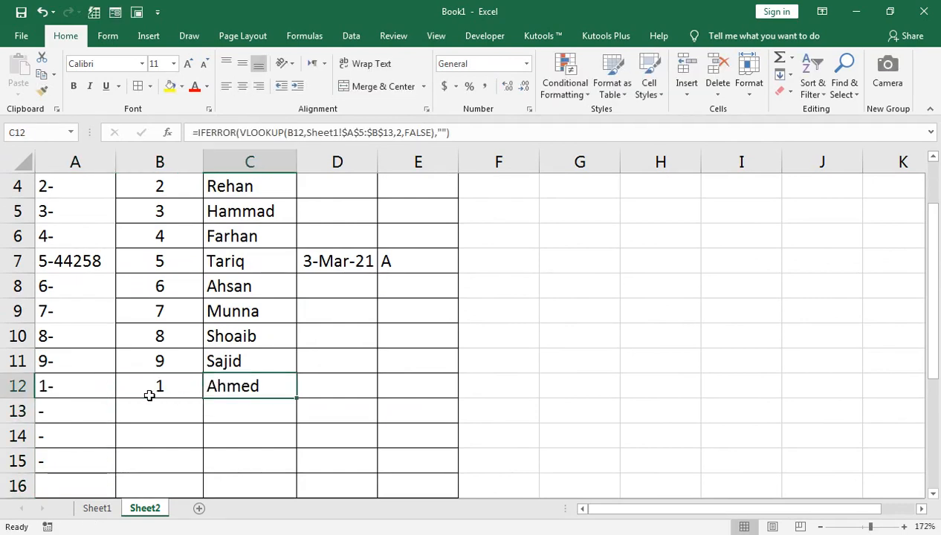
{"action": "key", "text": "Right"}
{"action": "type", "text": "8-"}
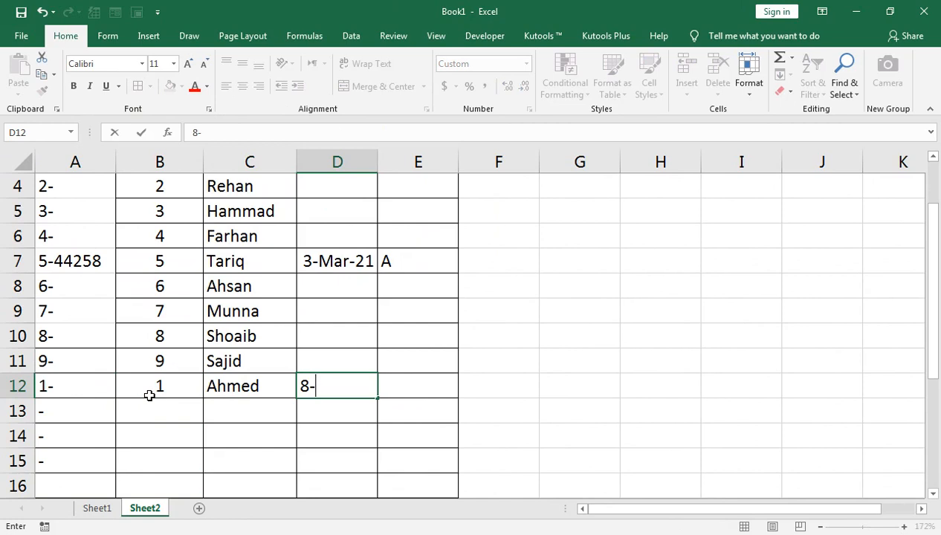
{"action": "type", "text": "Mar-2021"}
{"action": "key", "text": "Right"}
{"action": "type", "text": "A"}
{"action": "key", "text": "Return"}
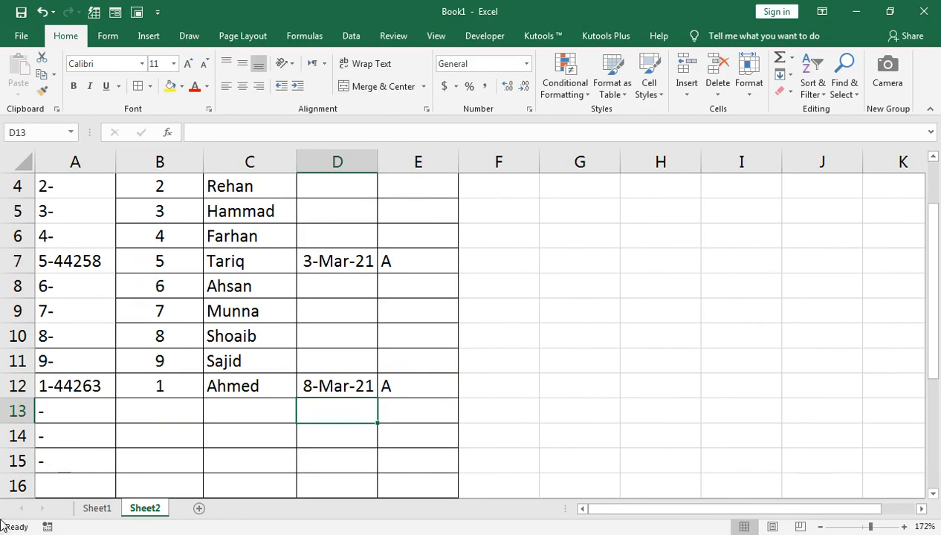
{"action": "left_click", "coordinate": [92, 509]}
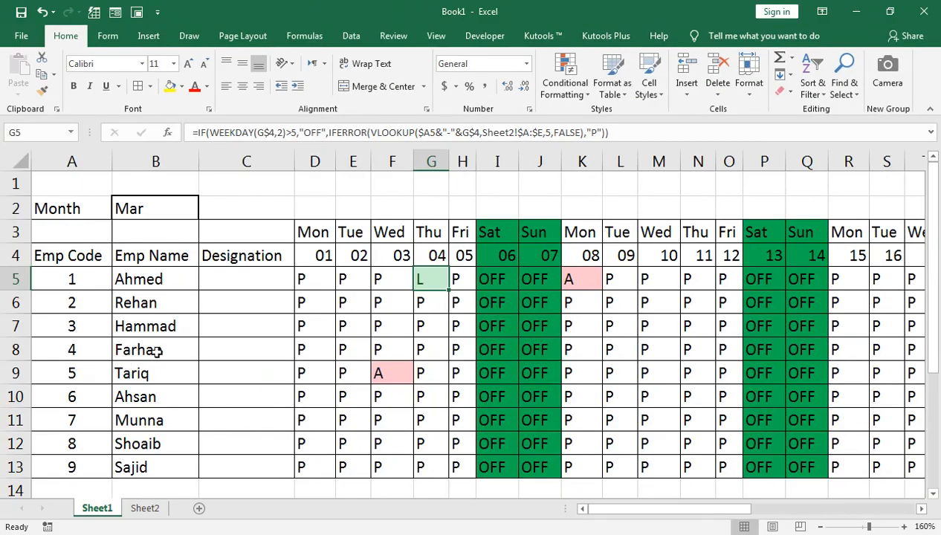
- Record date 9-Mar-2021 and leave A for employee code 4 in row 6 of Sheet2
{"action": "left_click", "coordinate": [145, 508]}
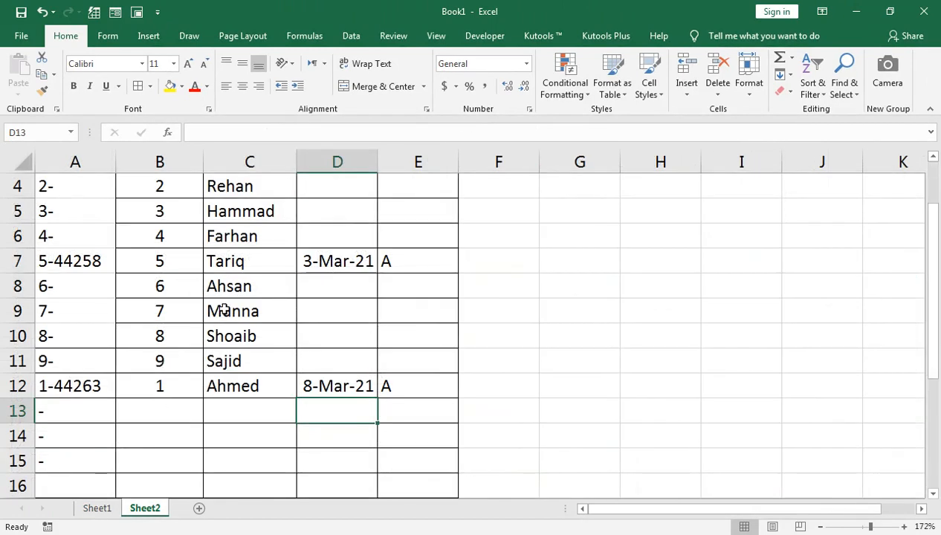
{"action": "left_click", "coordinate": [380, 240]}
{"action": "left_click", "coordinate": [365, 240]}
{"action": "type", "text": "9-"}
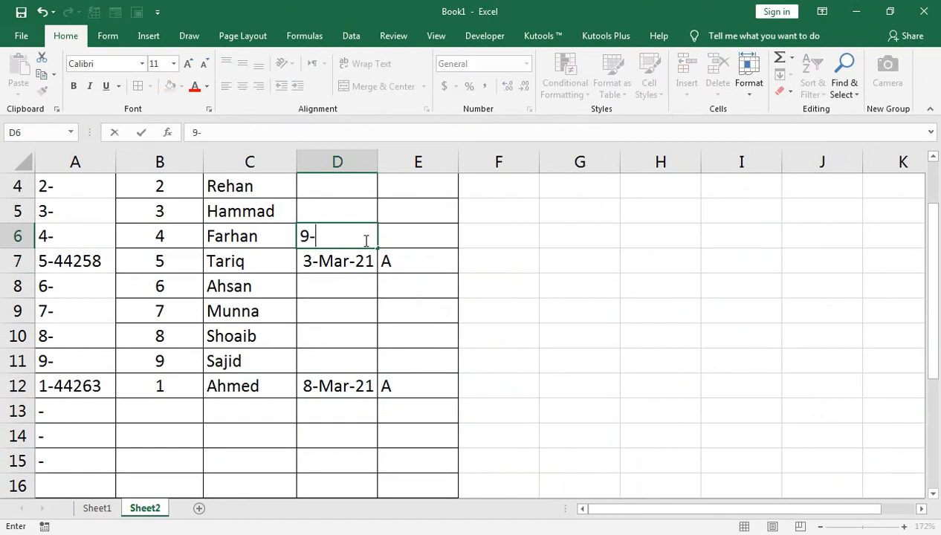
{"action": "type", "text": "Ma"}
{"action": "type", "text": "2021"}
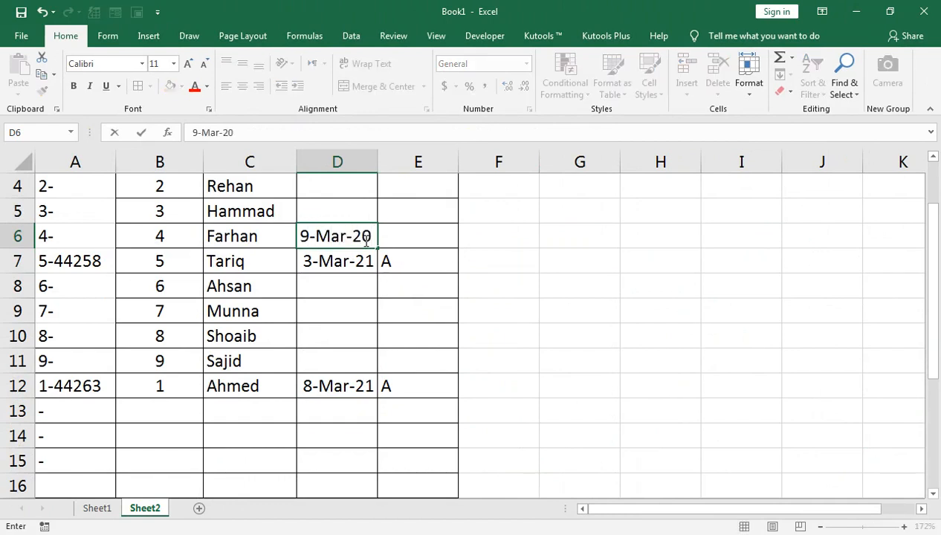
{"action": "key", "text": "Return"}
{"action": "key", "text": "Up"}
{"action": "key", "text": "Right"}
{"action": "type", "text": "a"}
{"action": "key", "text": "BackSpace"}
{"action": "type", "text": "A"}
{"action": "key", "text": "Return"}
- Enter employee code 4 in B13 to begin another leave record
{"action": "key", "text": "Down"}
{"action": "key", "text": "Down"}
{"action": "key", "text": "Down"}
{"action": "key", "text": "Down"}
{"action": "key", "text": "Down"}
{"action": "key", "text": "Left"}
{"action": "key", "text": "Left"}
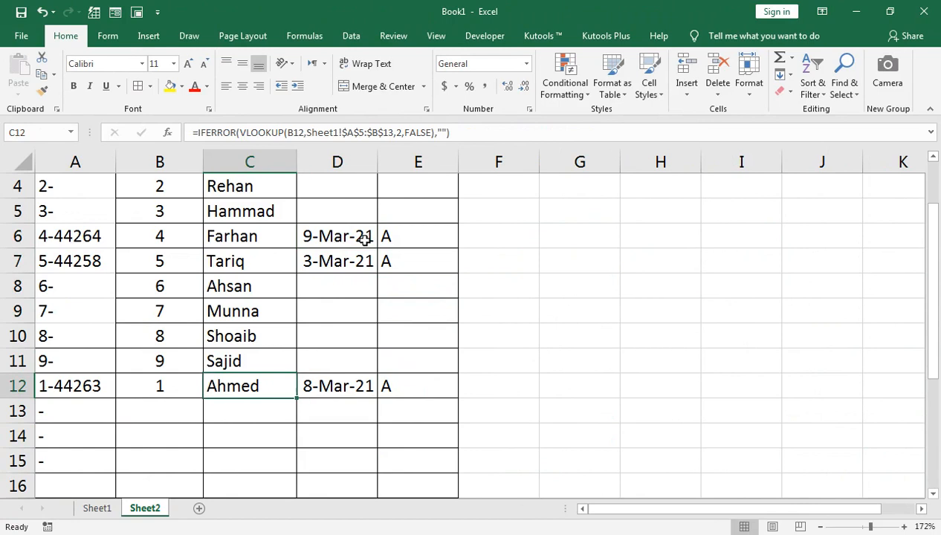
{"action": "key", "text": "Down"}
{"action": "key", "text": "Left"}
{"action": "type", "text": "4"}
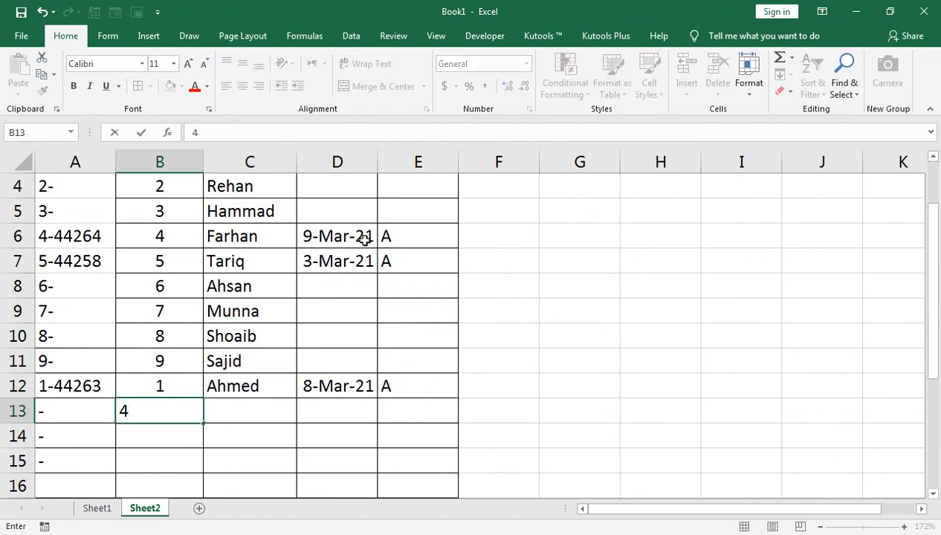
{"action": "key", "text": "Right"}
{"action": "key", "text": "Left"}
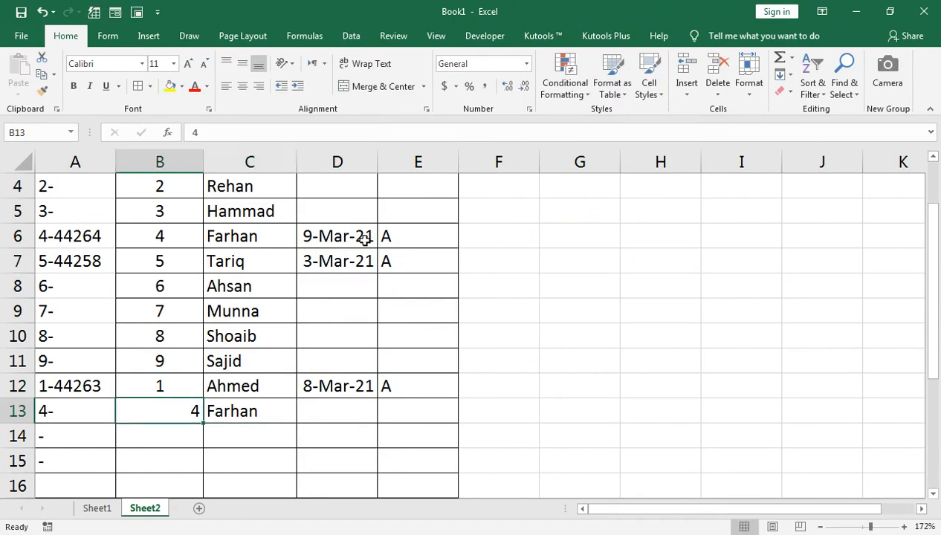
- Center the contents of the whole Emp Code column B
{"action": "left_click", "coordinate": [182, 160]}
{"action": "left_click", "coordinate": [244, 87]}
{"action": "left_click", "coordinate": [244, 87]}
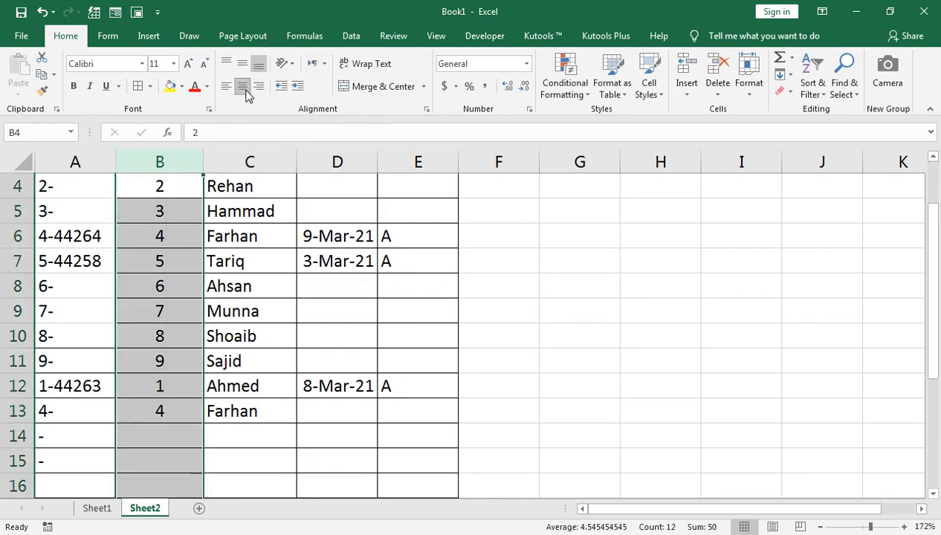
- Set the row 13 record's date to 12-Mar-2021 and its leave to L, and check the attendance on Sheet1
{"action": "left_click", "coordinate": [325, 411]}
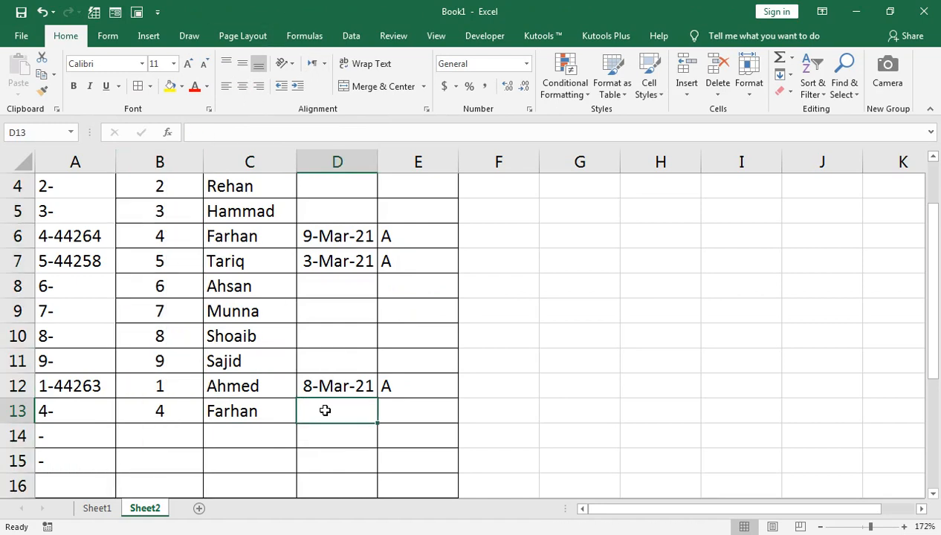
{"action": "type", "text": "12-"}
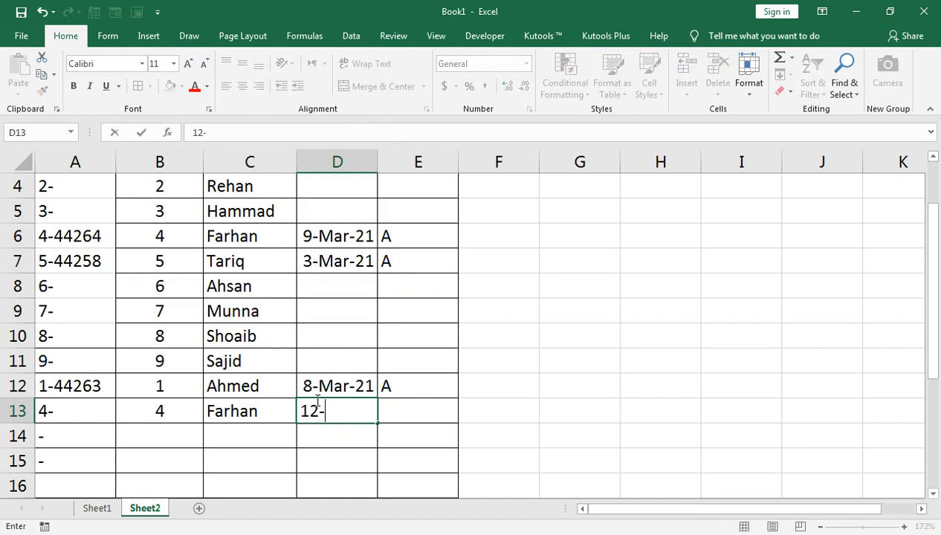
{"action": "type", "text": "Mar-2021"}
{"action": "key", "text": "Return"}
{"action": "key", "text": "Up"}
{"action": "key", "text": "Right"}
{"action": "type", "text": "L"}
{"action": "key", "text": "Return"}
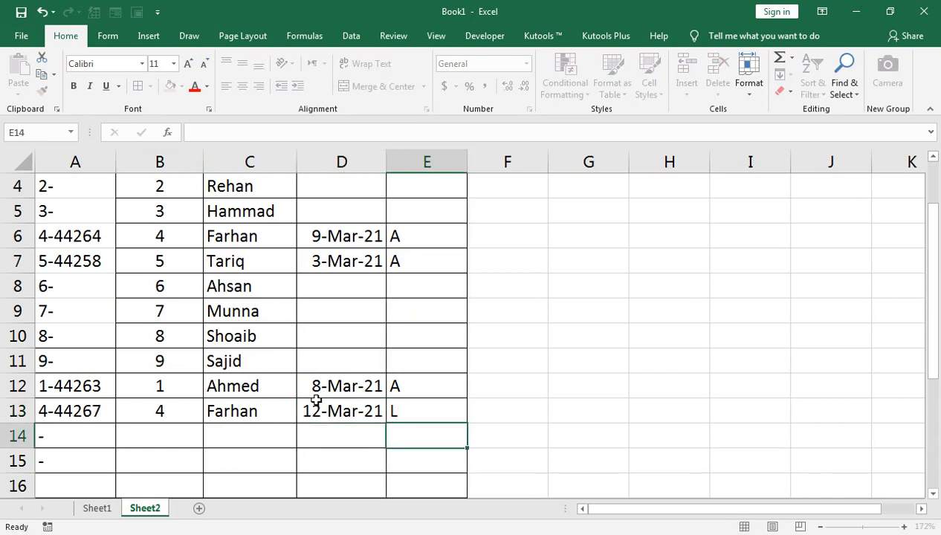
{"action": "left_click", "coordinate": [95, 506]}
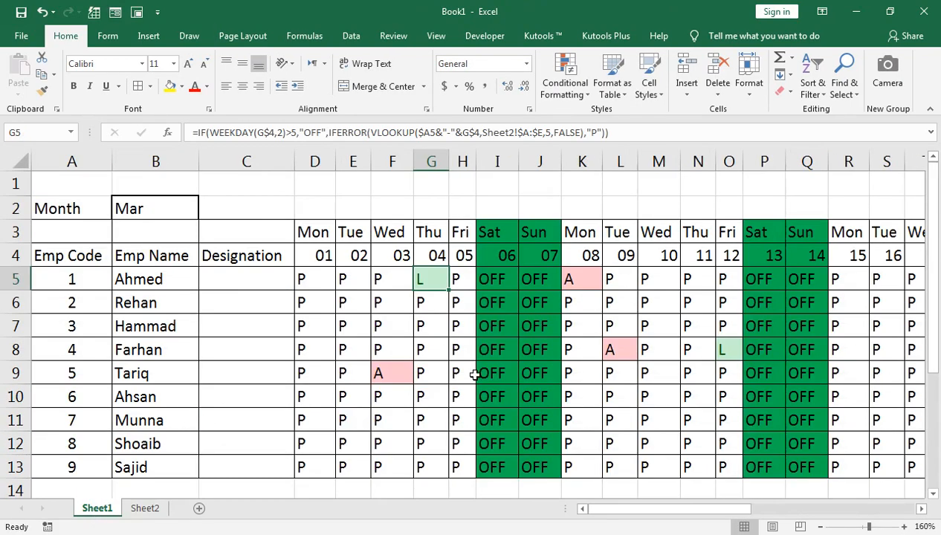
- Record date 13-Mar-2021 and leave A for employee code 8 in row 10 of Sheet2, and check the attendance on Sheet1
{"action": "left_click", "coordinate": [608, 344]}
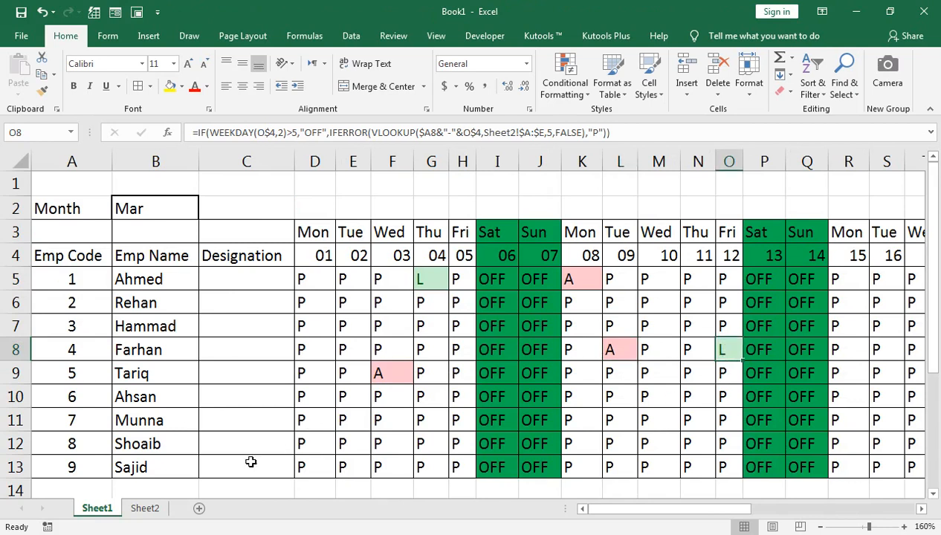
{"action": "left_click", "coordinate": [145, 507]}
{"action": "left_click", "coordinate": [325, 343]}
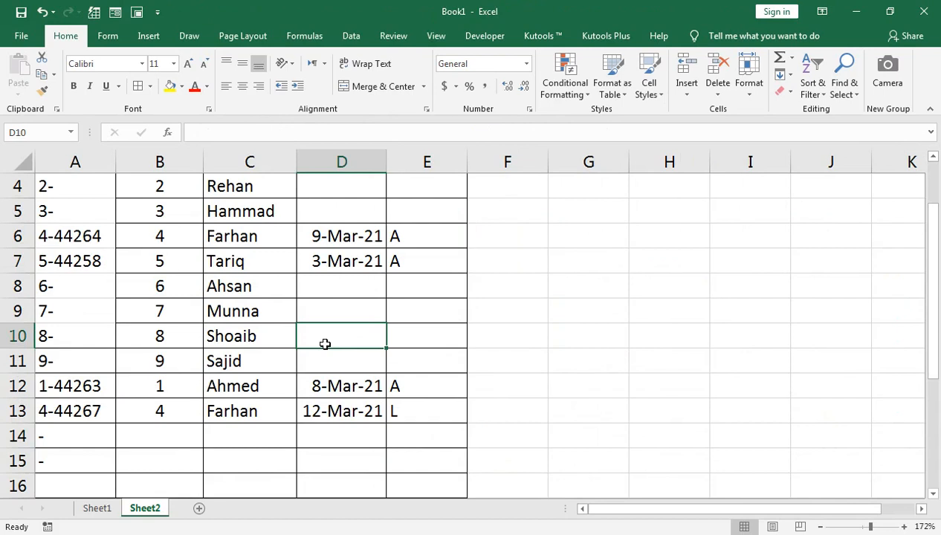
{"action": "type", "text": "13-MAr-2021"}
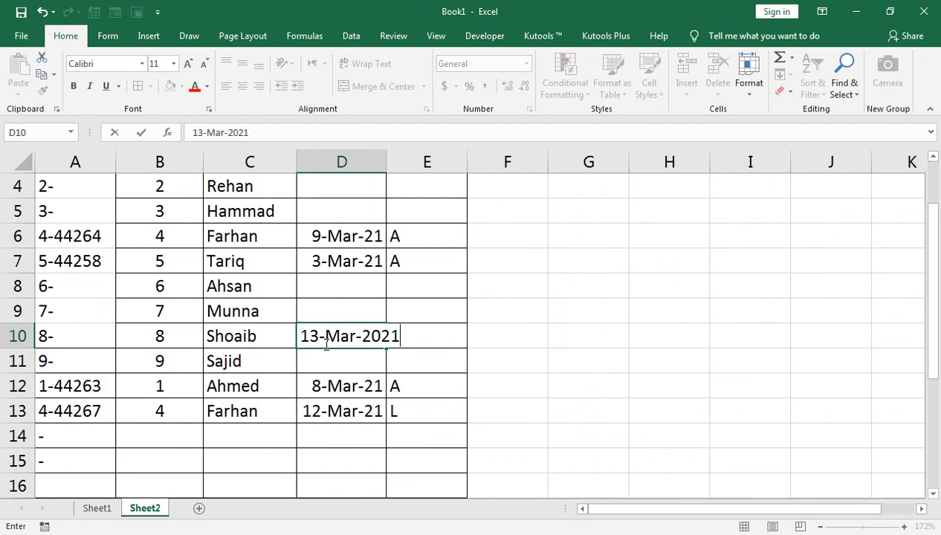
{"action": "key", "text": "Tab"}
{"action": "type", "text": "A"}
{"action": "key", "text": "Return"}
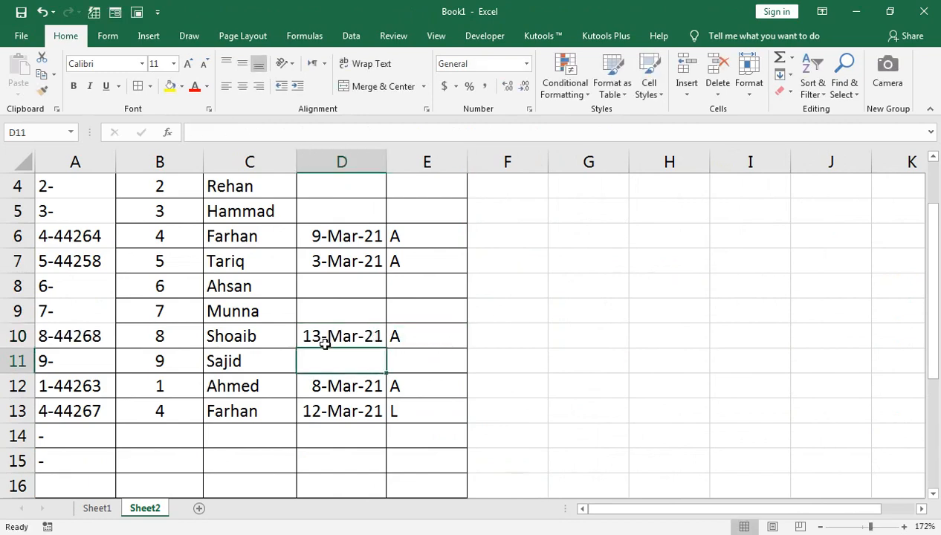
{"action": "left_click", "coordinate": [104, 507]}
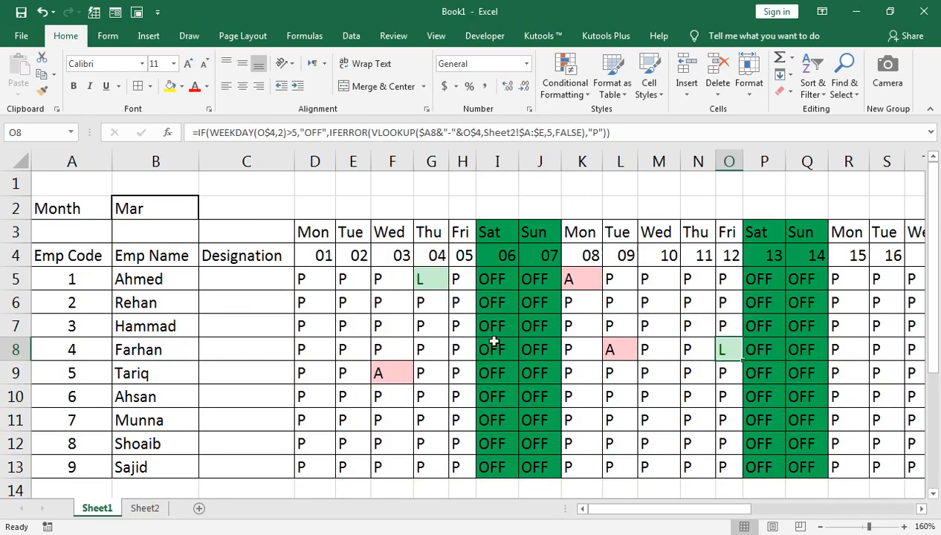
- Set the month in B2 of Sheet1 to Apr
{"action": "left_click", "coordinate": [140, 210]}
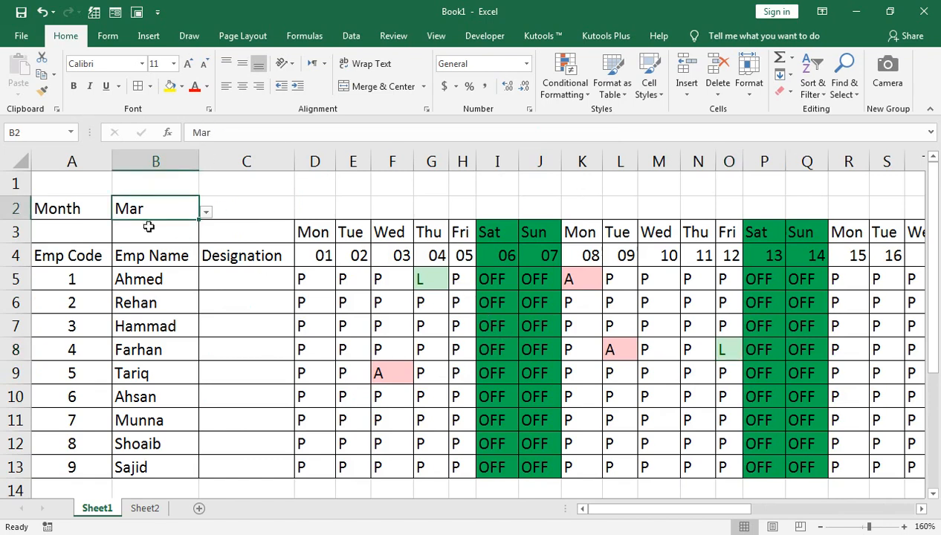
{"action": "left_click", "coordinate": [207, 211]}
{"action": "left_click", "coordinate": [147, 529]}
{"action": "left_click", "coordinate": [145, 491]}
{"action": "left_click", "coordinate": [147, 508]}
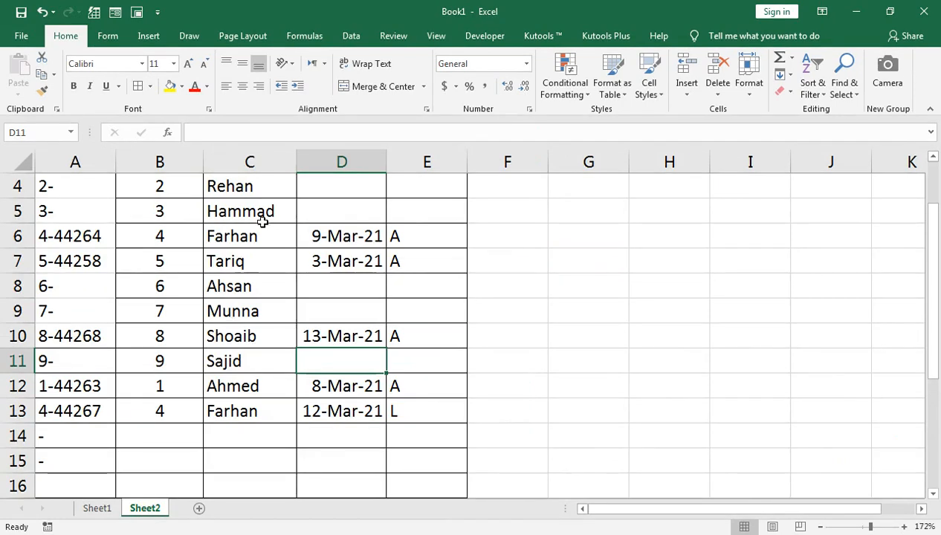
{"action": "left_click", "coordinate": [104, 510]}
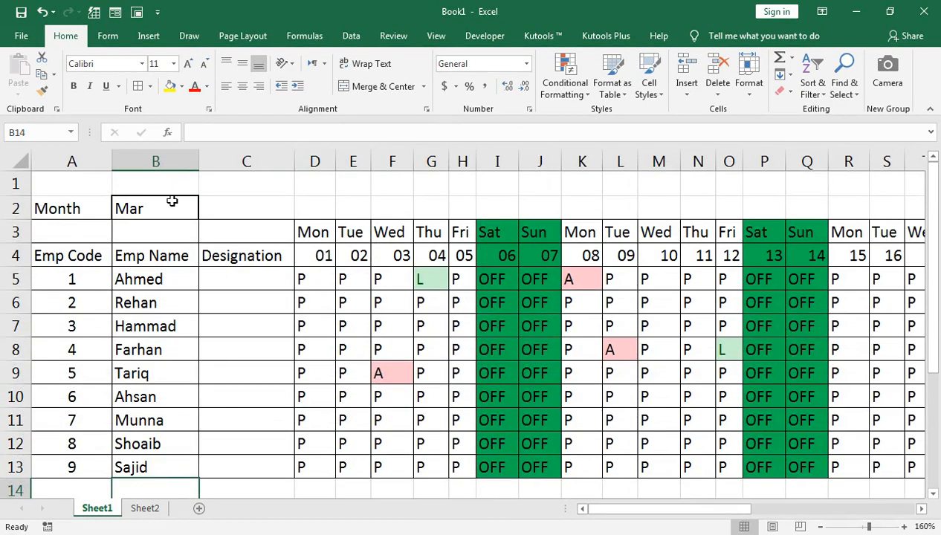
{"action": "left_click", "coordinate": [176, 208]}
{"action": "left_click", "coordinate": [206, 215]}
{"action": "left_click", "coordinate": [175, 247]}
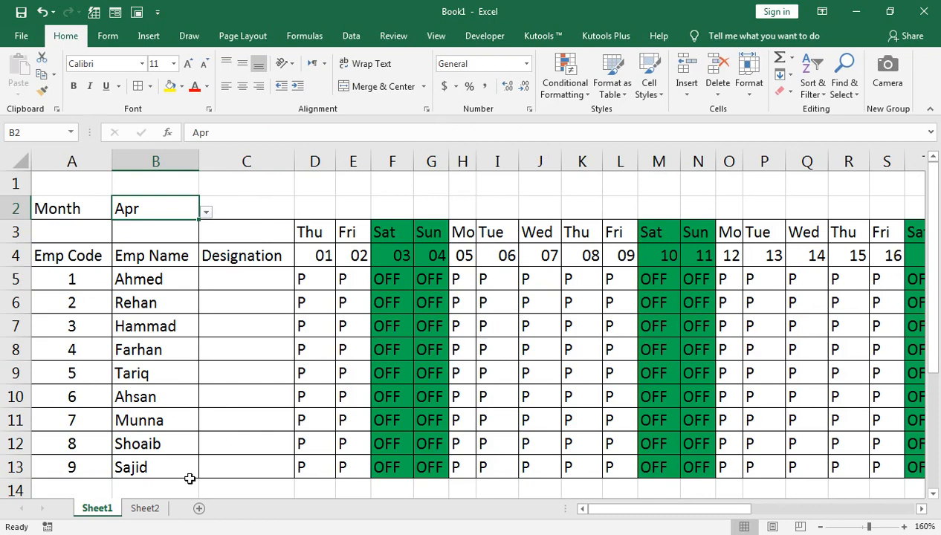
- Compare the leave dates on Sheet2 with Sheet1 and examine the formulas in D4 and D5
{"action": "left_click", "coordinate": [144, 509]}
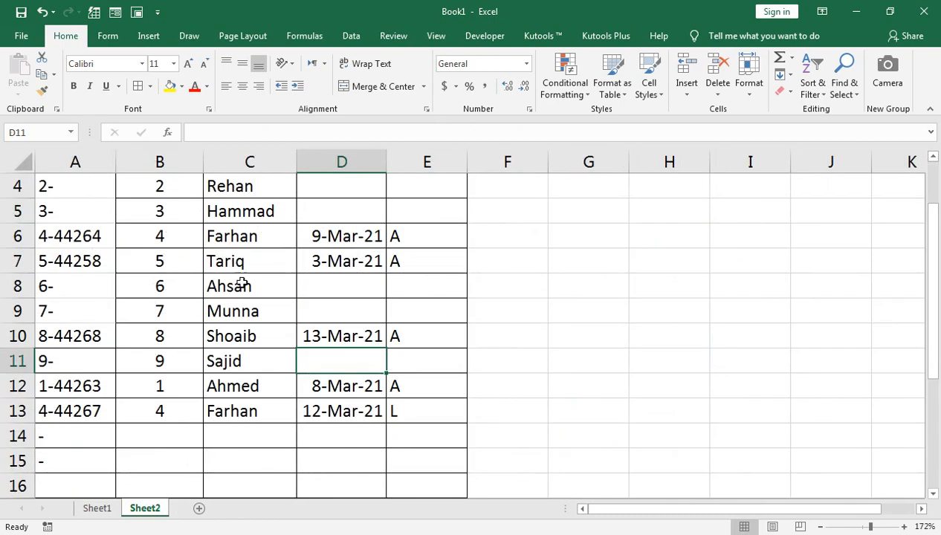
{"action": "left_click", "coordinate": [98, 509]}
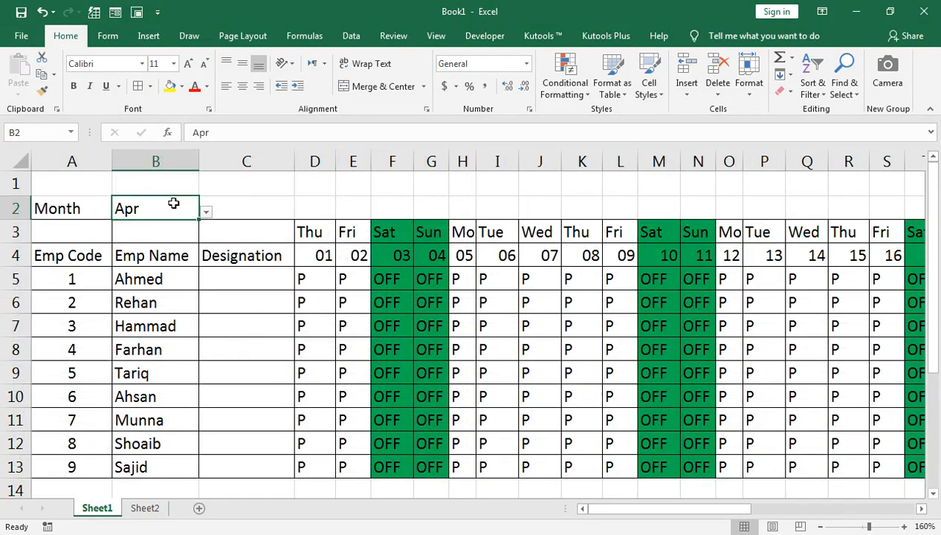
{"action": "left_click", "coordinate": [159, 511]}
{"action": "scroll", "coordinate": [248, 305], "scroll_direction": "up", "scroll_amount": 1}
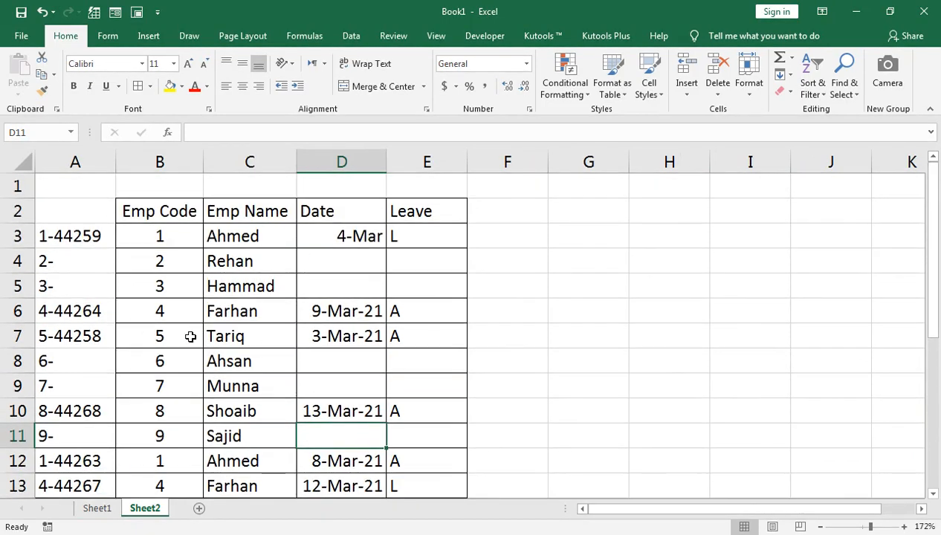
{"action": "left_click", "coordinate": [98, 509]}
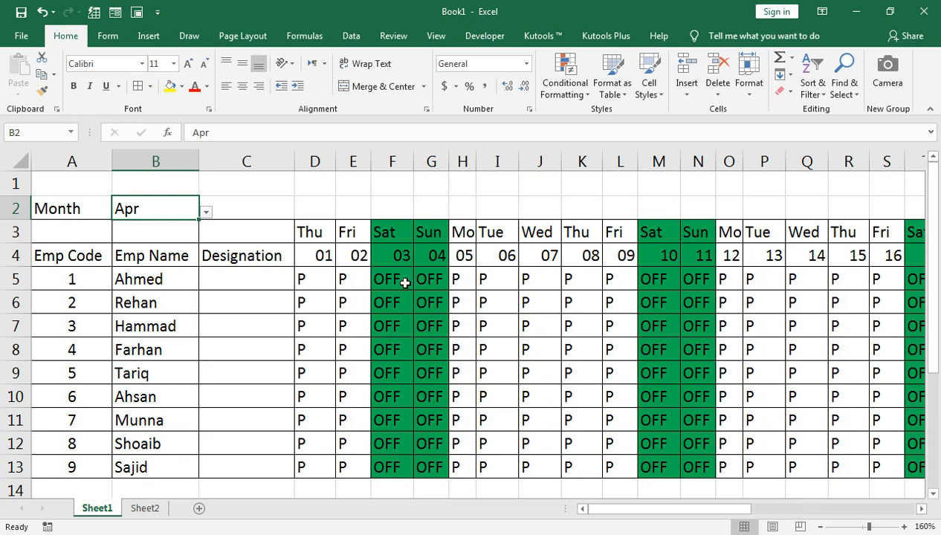
{"action": "left_click", "coordinate": [322, 253]}
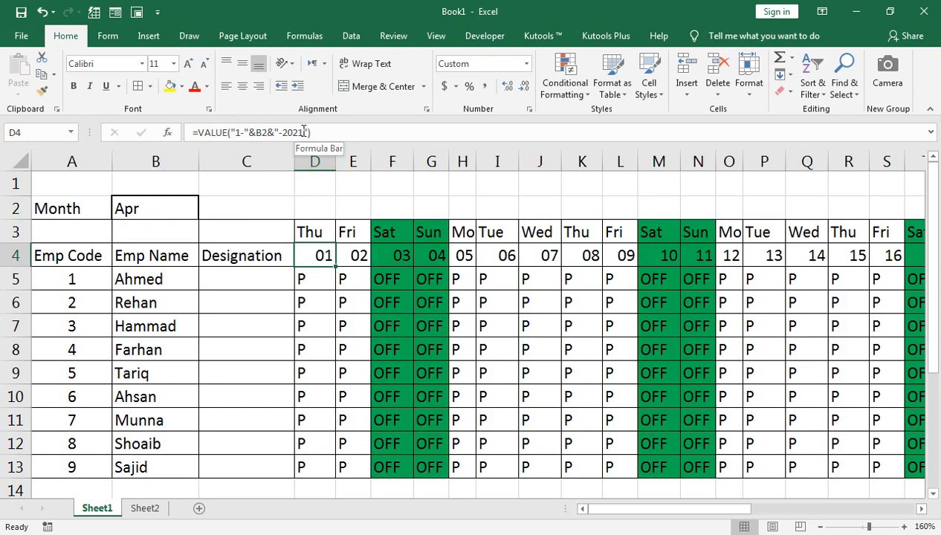
{"action": "key", "text": "Down"}
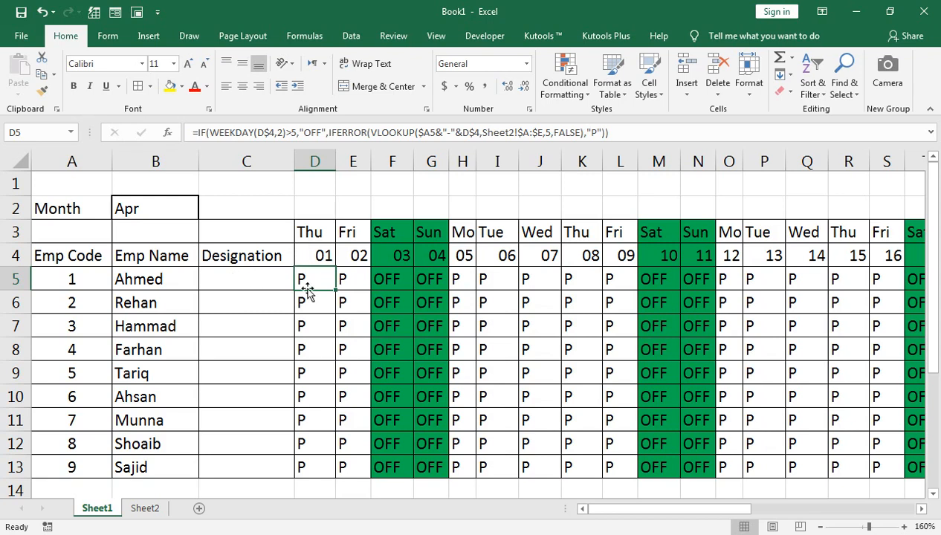
- Set the month in B2 back to Mar
{"action": "left_click", "coordinate": [163, 201]}
{"action": "left_click", "coordinate": [206, 212]}
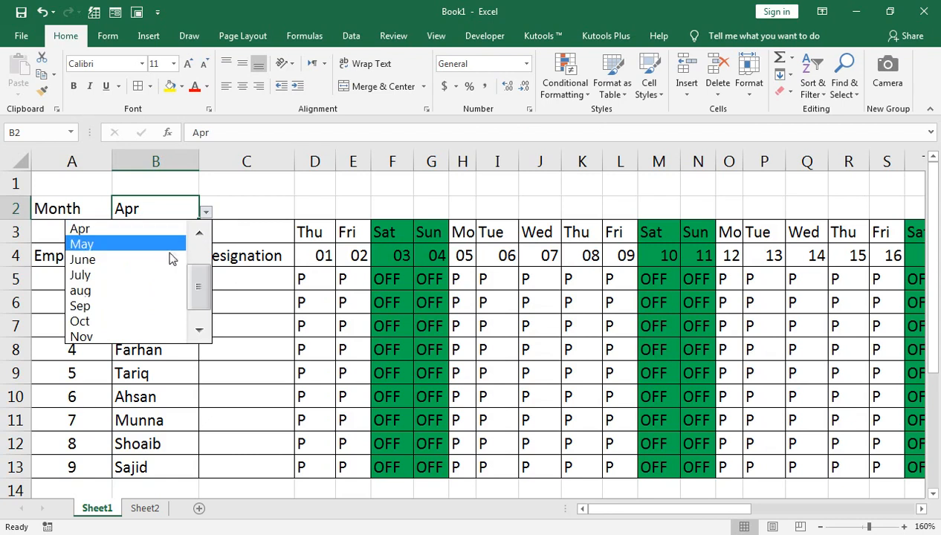
{"action": "scroll", "coordinate": [189, 281], "scroll_direction": "up", "scroll_amount": 1}
{"action": "left_click", "coordinate": [131, 259]}
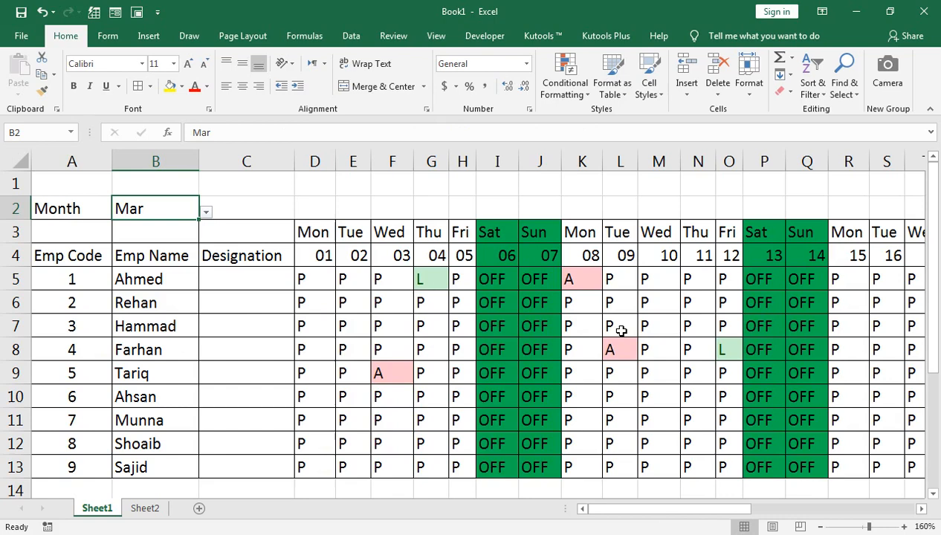
- Enter the header "working Days" in AI4, beside the last date of the month, and autofit the column width
{"action": "key", "text": "Right"}
{"action": "key", "text": "Right"}
{"action": "key", "text": "Right"}
{"action": "key", "text": "Right"}
{"action": "key", "text": "Right"}
{"action": "key", "text": "Down"}
{"action": "key", "text": "Down"}
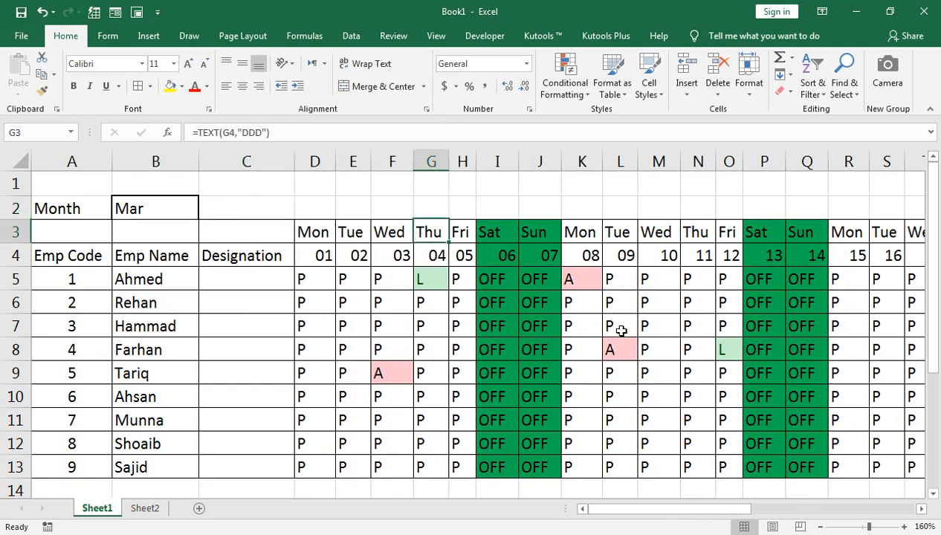
{"action": "key", "text": "Right"}
{"action": "key", "text": "Right"}
{"action": "key", "text": "Right"}
{"action": "key", "text": "Right"}
{"action": "key", "text": "Right"}
{"action": "key", "text": "Right"}
{"action": "key", "text": "Right"}
{"action": "key", "text": "Right"}
{"action": "key", "text": "Right"}
{"action": "key", "text": "Right"}
{"action": "key", "text": "Right"}
{"action": "key", "text": "Right"}
{"action": "key", "text": "Right"}
{"action": "key", "text": "Right"}
{"action": "key", "text": "Right"}
{"action": "key", "text": "Right"}
{"action": "key", "text": "Right"}
{"action": "key", "text": "Right"}
{"action": "key", "text": "Right"}
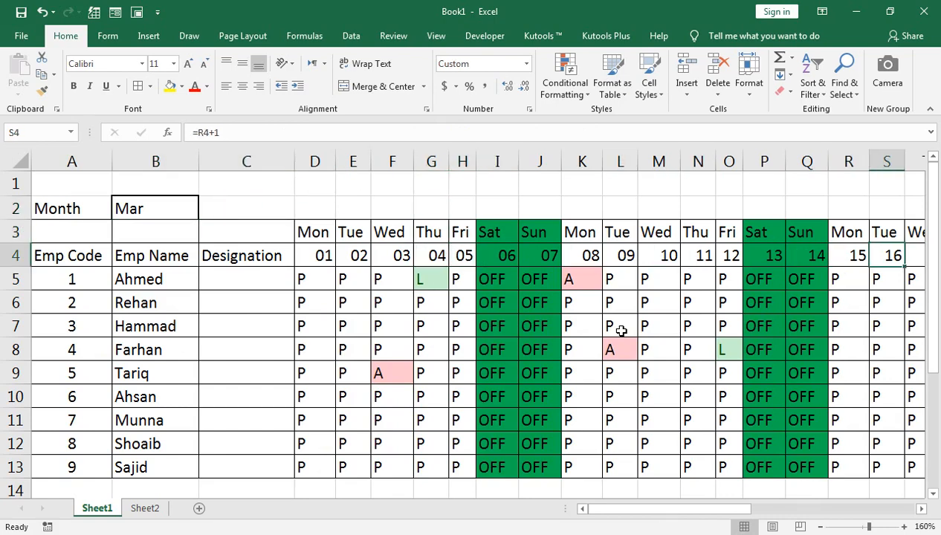
{"action": "key", "text": "Right"}
{"action": "key", "text": "Right"}
{"action": "key", "text": "Right"}
{"action": "key", "text": "Right"}
{"action": "key", "text": "Right"}
{"action": "key", "text": "Right"}
{"action": "key", "text": "Right"}
{"action": "key", "text": "Right"}
{"action": "key", "text": "Right"}
{"action": "key", "text": "Right"}
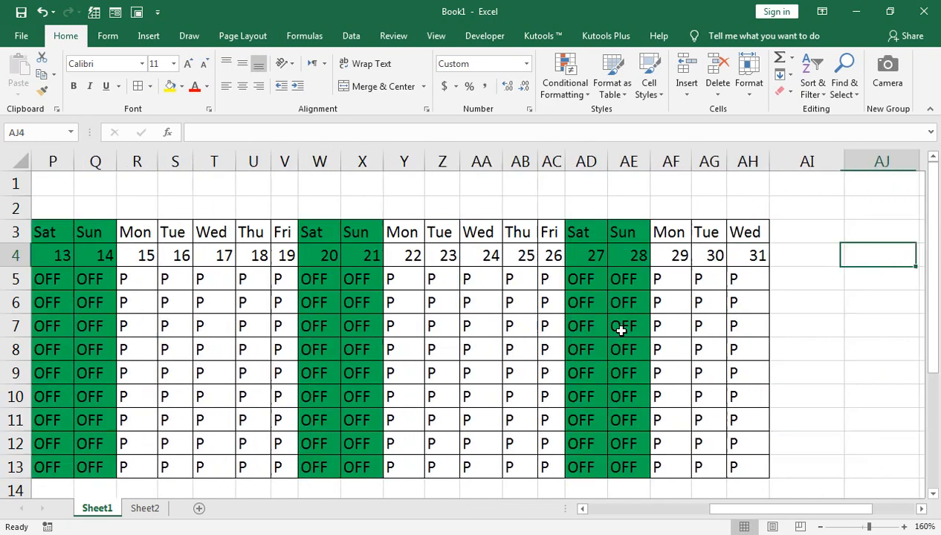
{"action": "key", "text": "Down"}
{"action": "key", "text": "Left"}
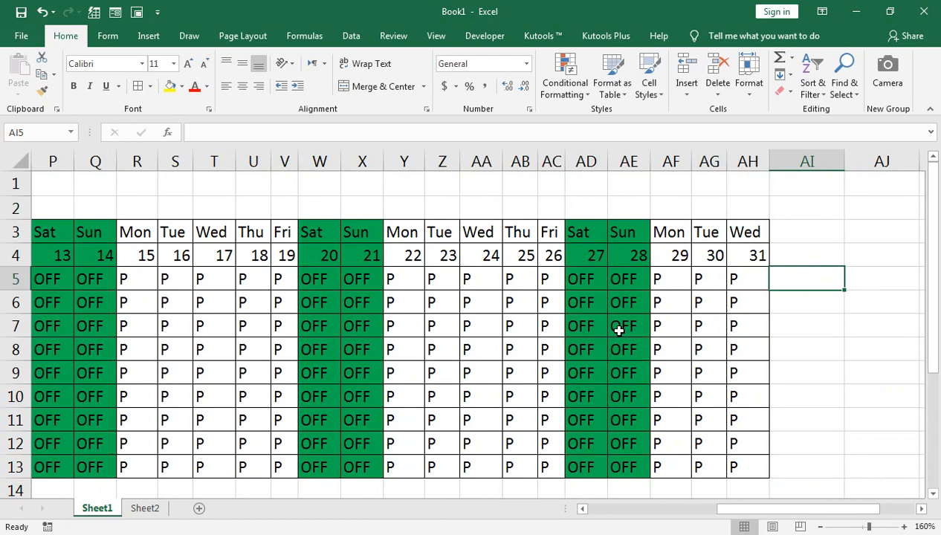
{"action": "key", "text": "Up"}
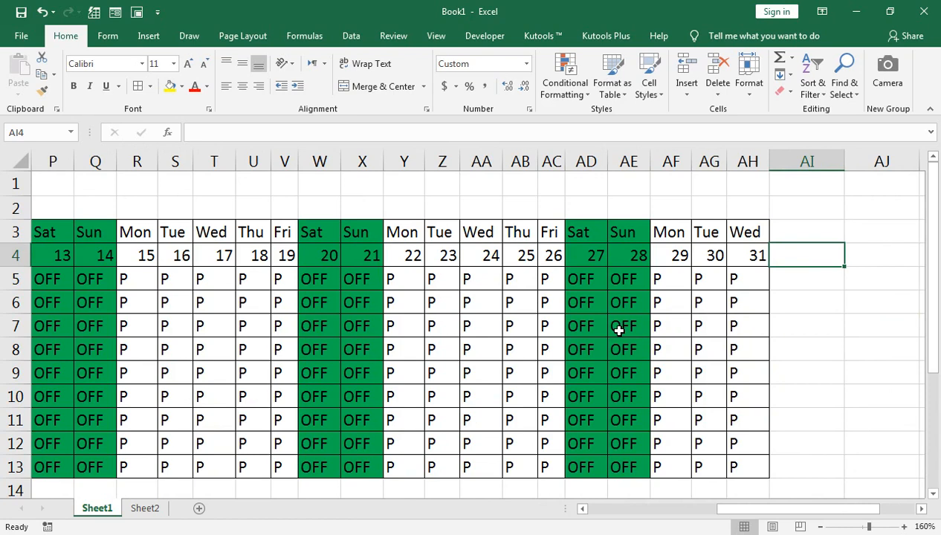
{"action": "type", "text": "working Dya"}
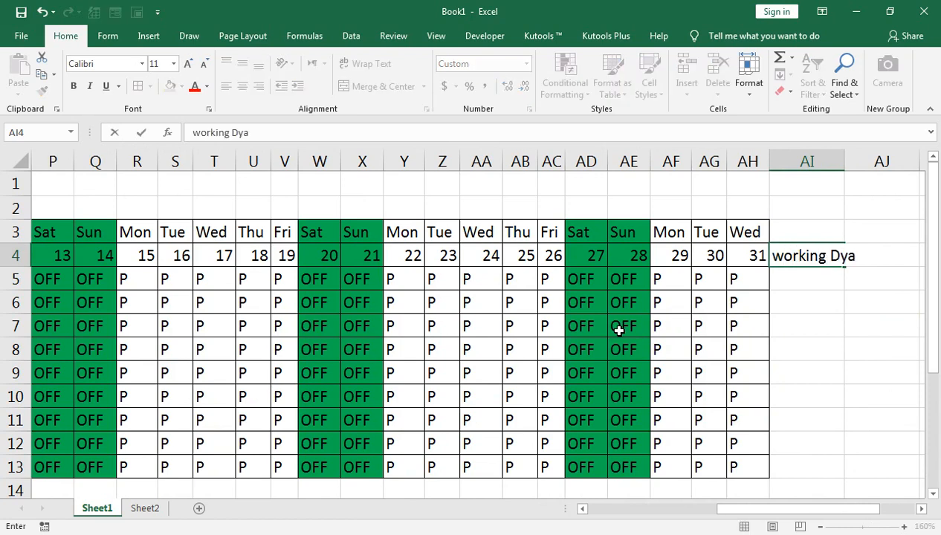
{"action": "key", "text": "BackSpace"}
{"action": "key", "text": "BackSpace"}
{"action": "type", "text": "ays"}
{"action": "key", "text": "Return"}
{"action": "key", "text": "Up"}
{"action": "key", "text": "alt+o"}
{"action": "key", "text": "c"}
{"action": "key", "text": "a"}
- Begin the working days formula in AI5 with =COUNTA(D5:AH5) to count all of the first employee's attendance entries
{"action": "key", "text": "Down"}
{"action": "type", "text": "=count"}
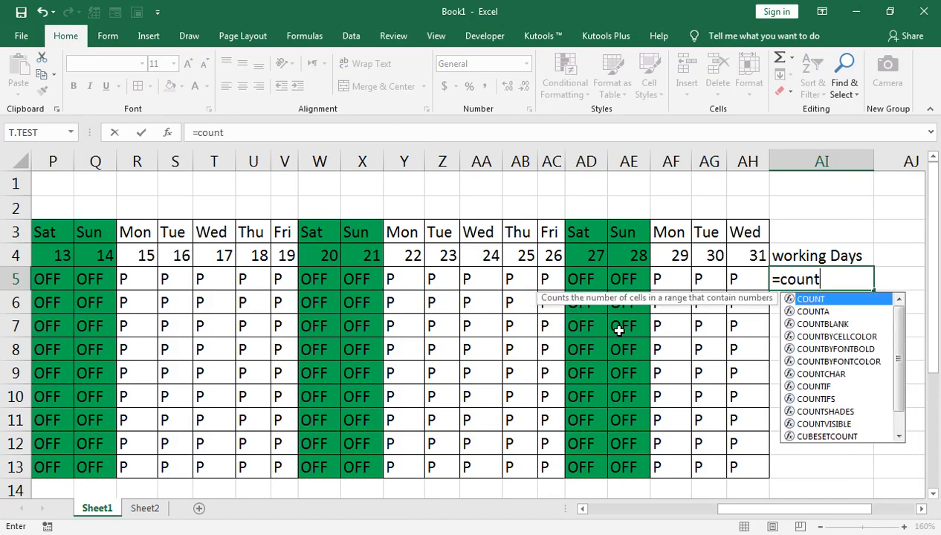
{"action": "key", "text": "Down"}
{"action": "key", "text": "Tab"}
{"action": "key", "text": "Left"}
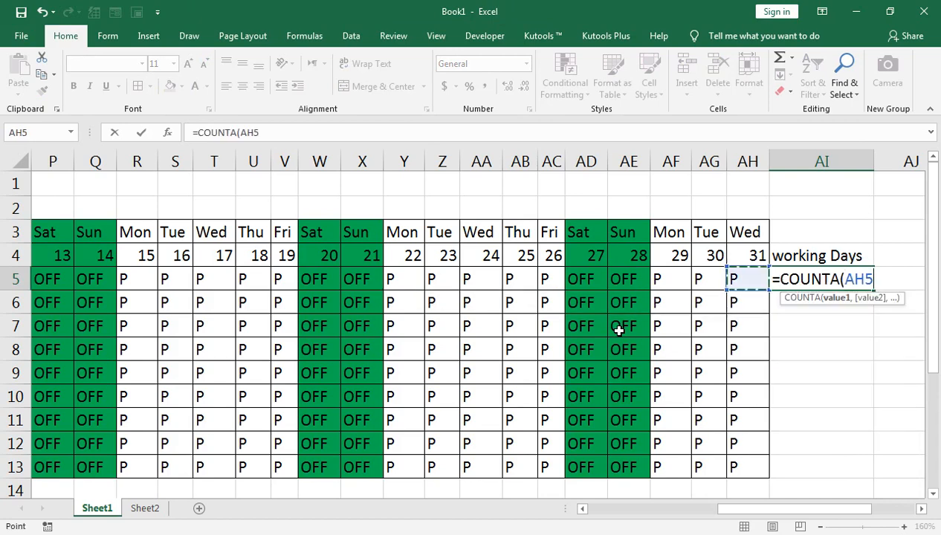
{"action": "key", "text": "ctrl+Left"}
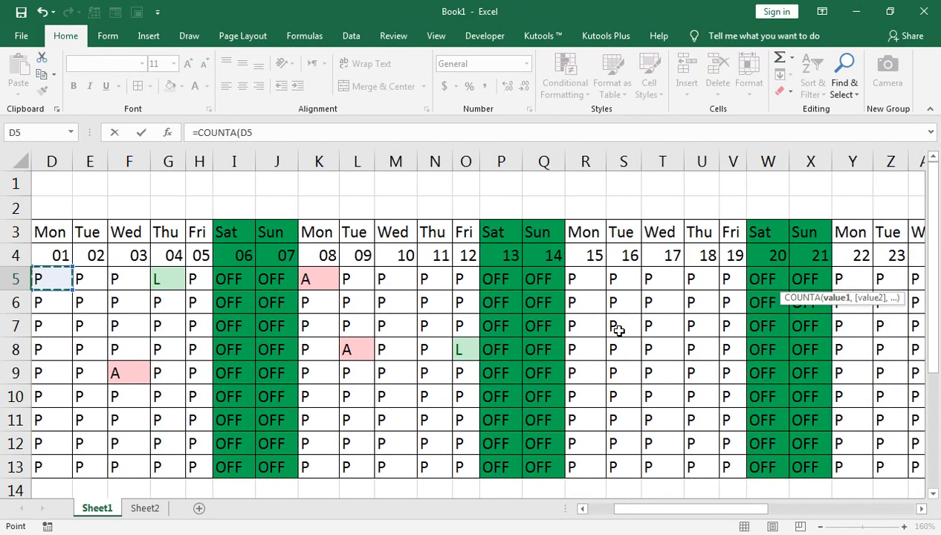
{"action": "key", "text": "ctrl+shift+Right"}
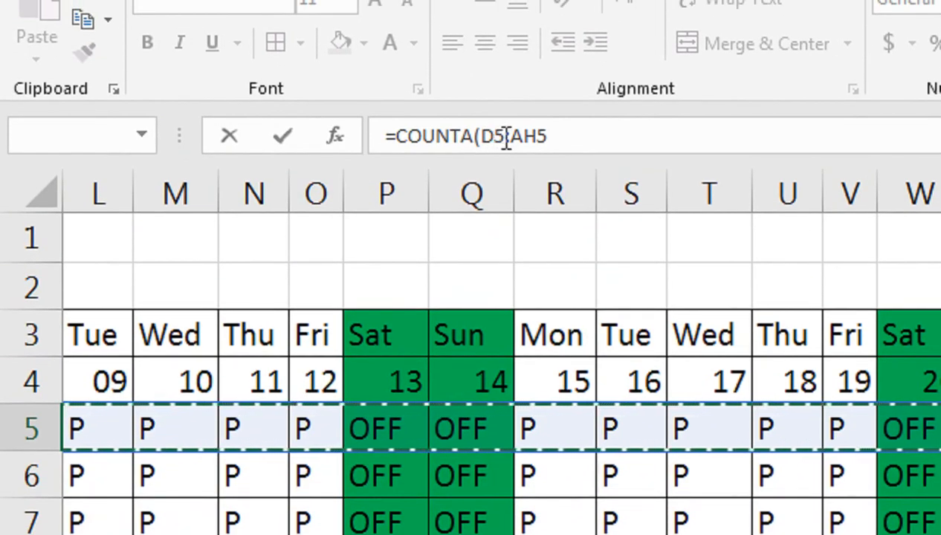
{"action": "left_click", "coordinate": [567, 137]}
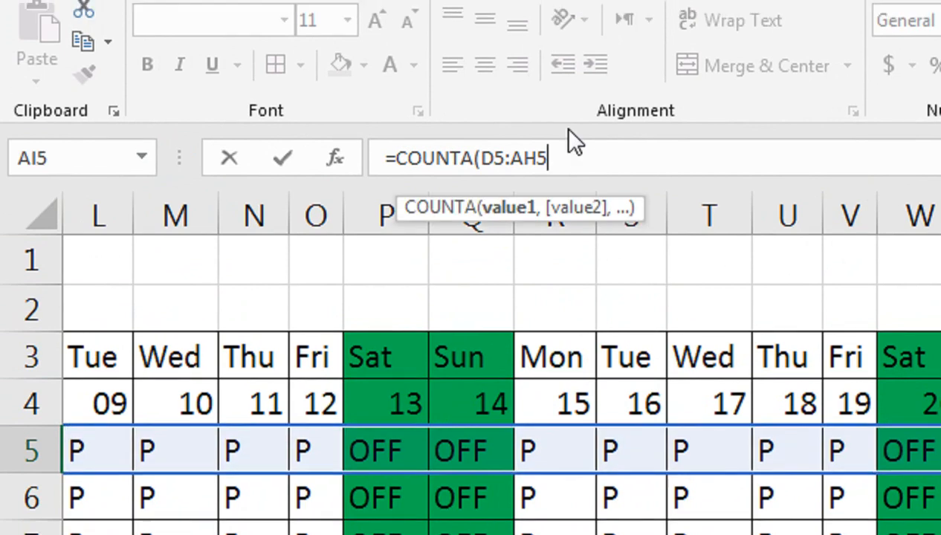
{"action": "type", "text": ")"}
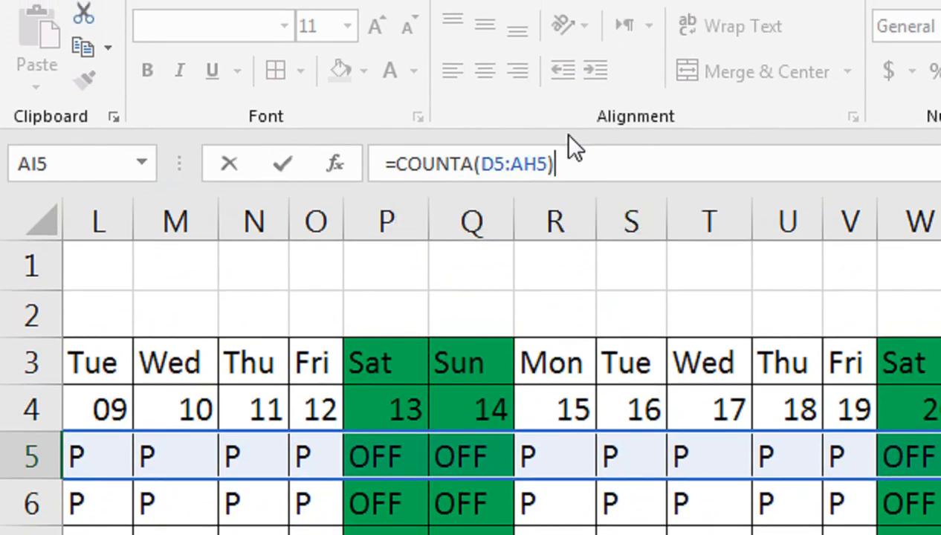
- Complete the AI5 formula by subtracting the days off with -COUNTIF(D5:AH5,"OFF")
{"action": "type", "text": "-countif"}
{"action": "key", "text": "Tab"}
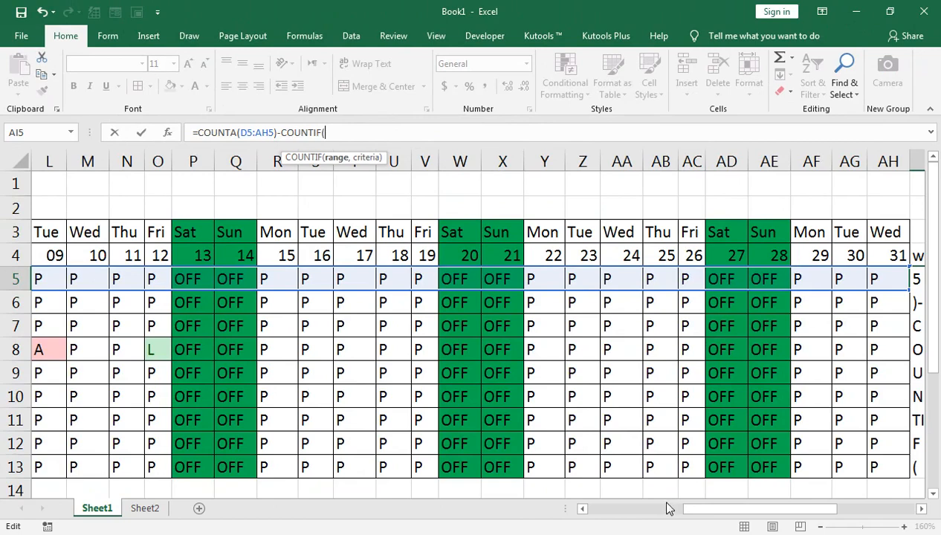
{"action": "left_click_drag", "start_coordinate": [704, 509], "coordinate": [587, 510]}
{"action": "left_click", "coordinate": [308, 274]}
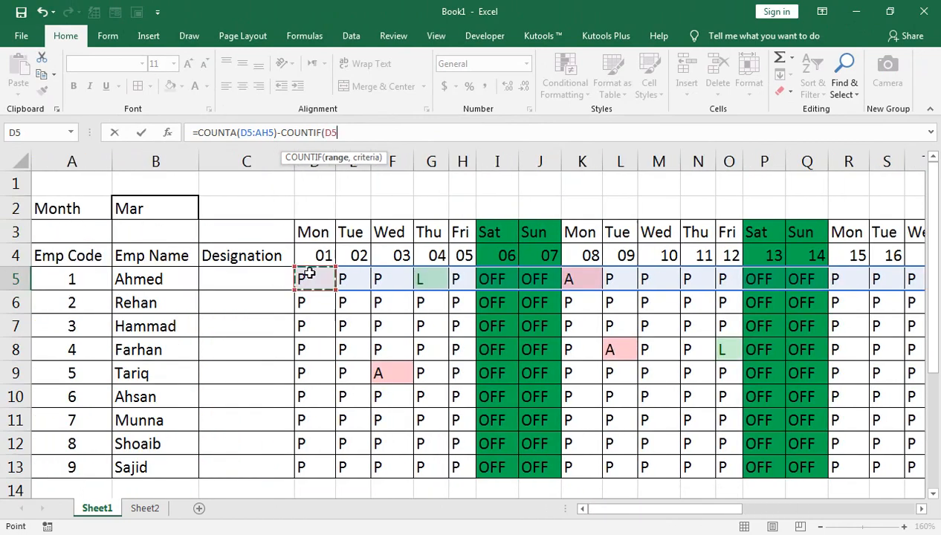
{"action": "key", "text": "ctrl+shift+Right"}
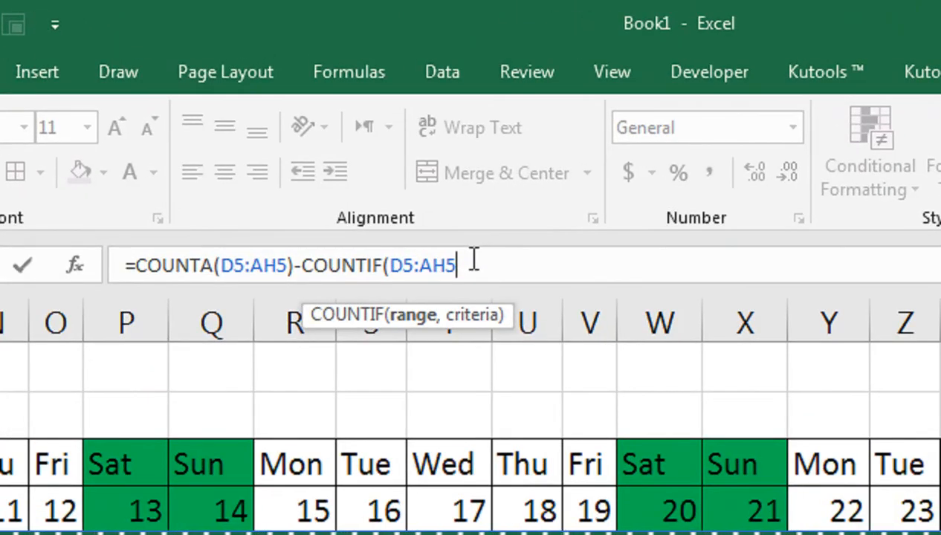
{"action": "type", "text": ",\""}
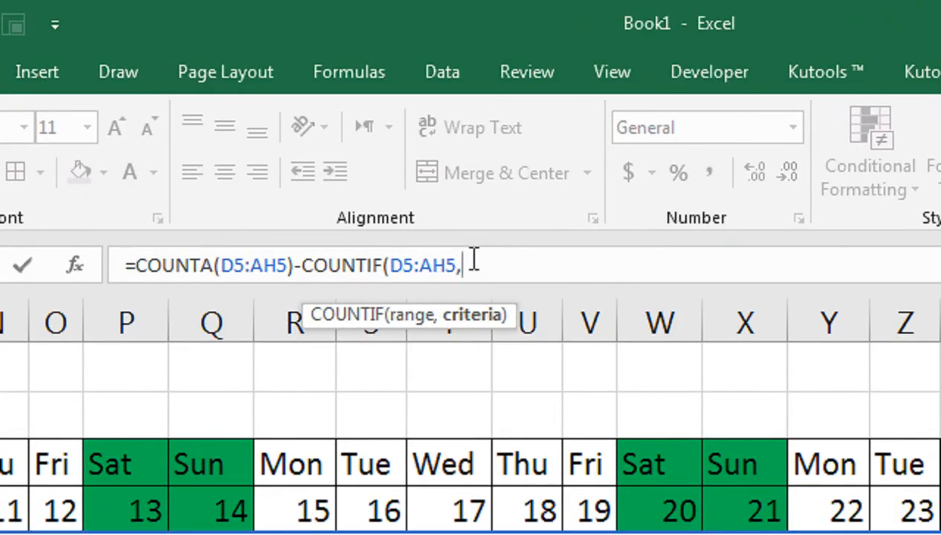
{"action": "type", "text": "oFF\")"}
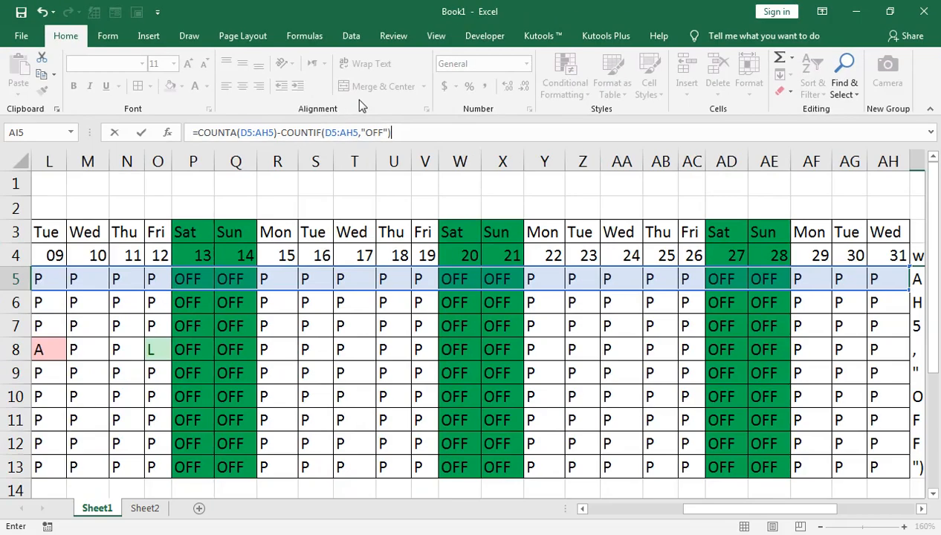
{"action": "key", "text": "Return"}
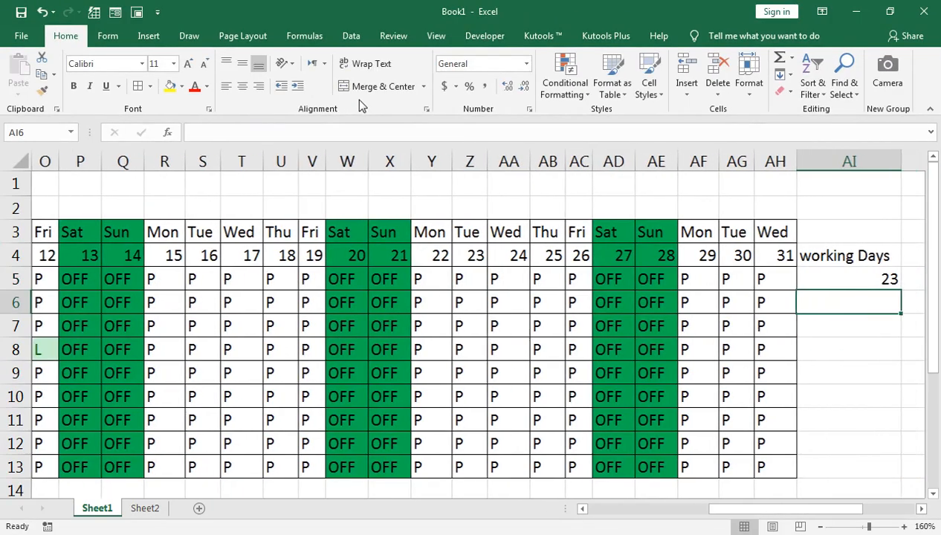
- Fill the AI5 working days formula down to AI13 and centre the results
{"action": "left_click", "coordinate": [832, 276]}
{"action": "double_click", "coordinate": [901, 291]}
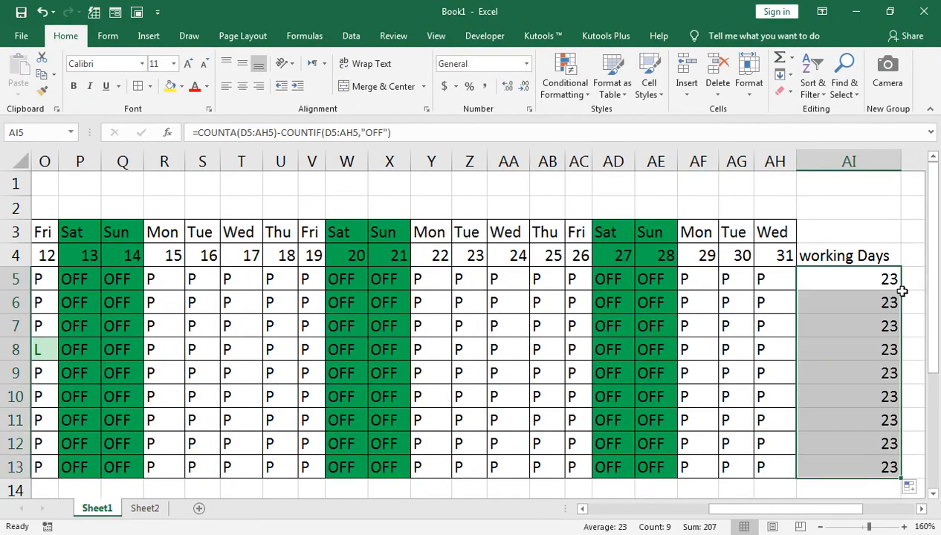
{"action": "left_click", "coordinate": [242, 87]}
{"action": "left_click", "coordinate": [810, 253]}
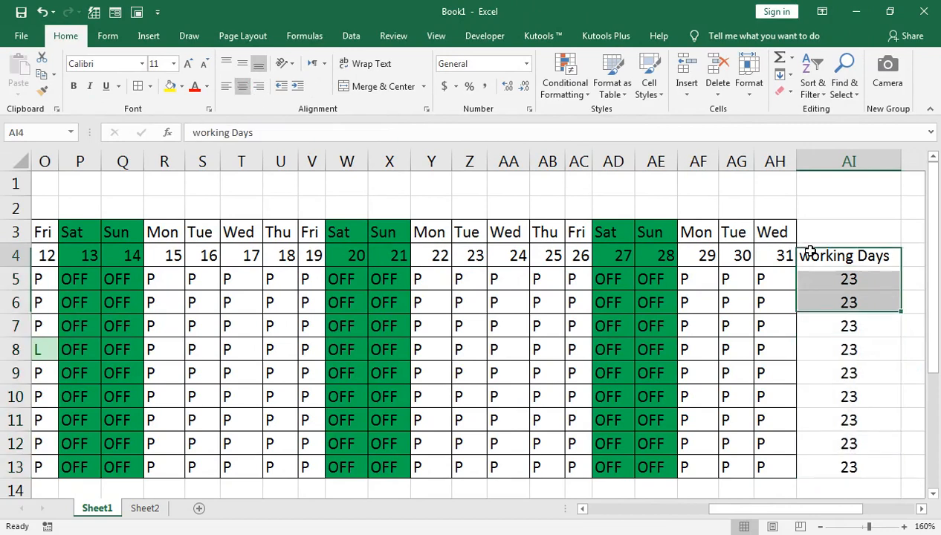
{"action": "key", "text": "ctrl+shift+Down"}
{"action": "key", "text": "ctrl+shift+Right"}
{"action": "key", "text": "shift+Left"}
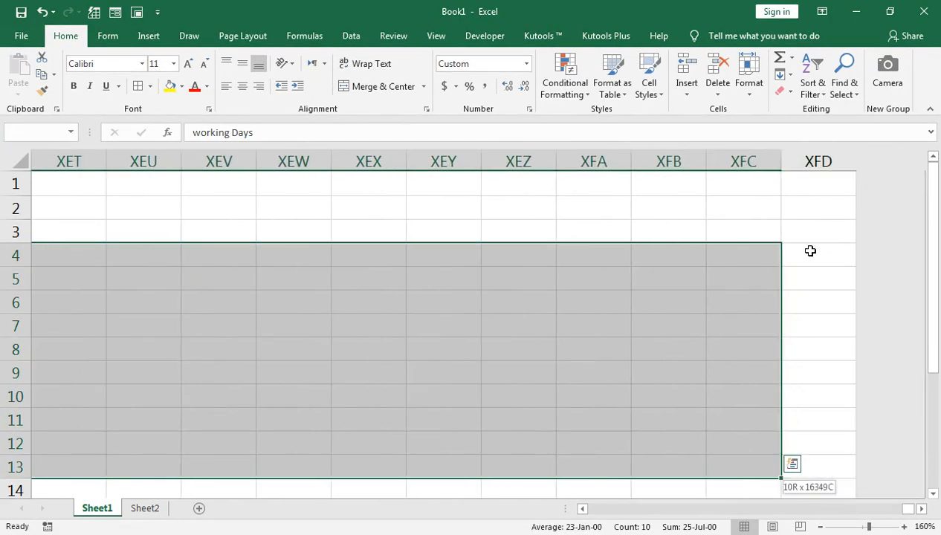
{"action": "key", "text": "ctrl+shift+Left"}
{"action": "key", "text": "Left"}
{"action": "key", "text": "Left"}
{"action": "key", "text": "Left"}
{"action": "key", "text": "Left"}
{"action": "key", "text": "Left"}
{"action": "key", "text": "Left"}
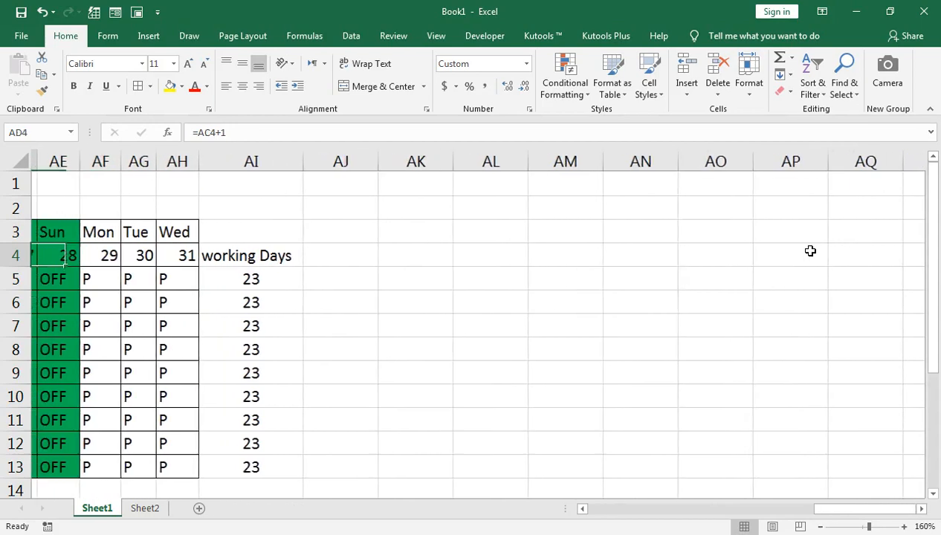
{"action": "key", "text": "Left"}
{"action": "key", "text": "Left"}
{"action": "key", "text": "Left"}
{"action": "key", "text": "Left"}
{"action": "key", "text": "Left"}
{"action": "key", "text": "Left"}
{"action": "key", "text": "Left"}
{"action": "key", "text": "Left"}
{"action": "key", "text": "Right"}
{"action": "key", "text": "Right"}
{"action": "key", "text": "Right"}
{"action": "key", "text": "Right"}
{"action": "key", "text": "Right"}
{"action": "key", "text": "Right"}
{"action": "key", "text": "Right"}
{"action": "key", "text": "Right"}
{"action": "key", "text": "Right"}
{"action": "key", "text": "Right"}
{"action": "key", "text": "Right"}
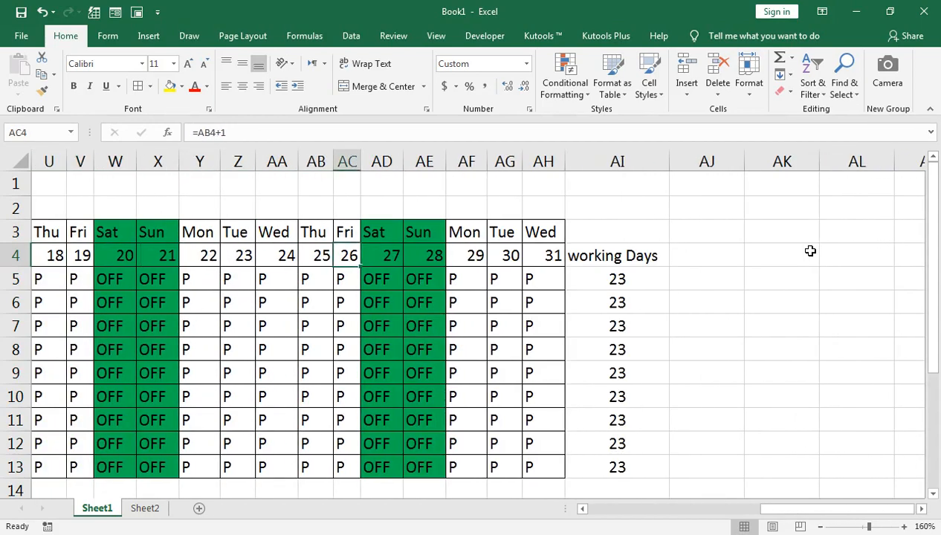
- Apply all borders to the summary range AI4:AL13 beside the attendance table
{"action": "key", "text": "Right"}
{"action": "key", "text": "Right"}
{"action": "key", "text": "Right"}
{"action": "key", "text": "shift+Down"}
{"action": "key", "text": "shift+Down"}
{"action": "key", "text": "shift+Down"}
{"action": "key", "text": "shift+Down"}
{"action": "key", "text": "shift+Down"}
{"action": "key", "text": "shift+Down"}
{"action": "key", "text": "shift+Down"}
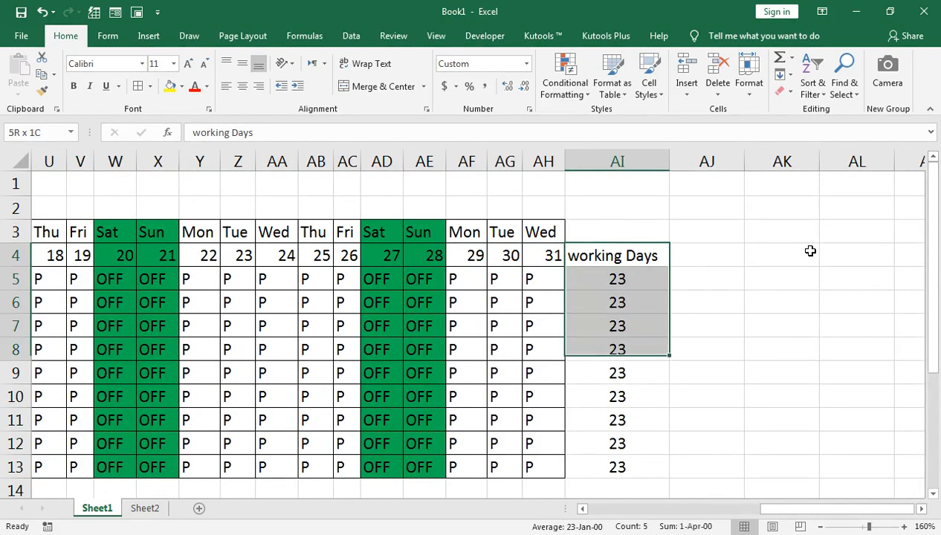
{"action": "key", "text": "shift+Down"}
{"action": "key", "text": "shift+Down"}
{"action": "key", "text": "shift+Right"}
{"action": "key", "text": "shift+Right"}
{"action": "key", "text": "shift+Right"}
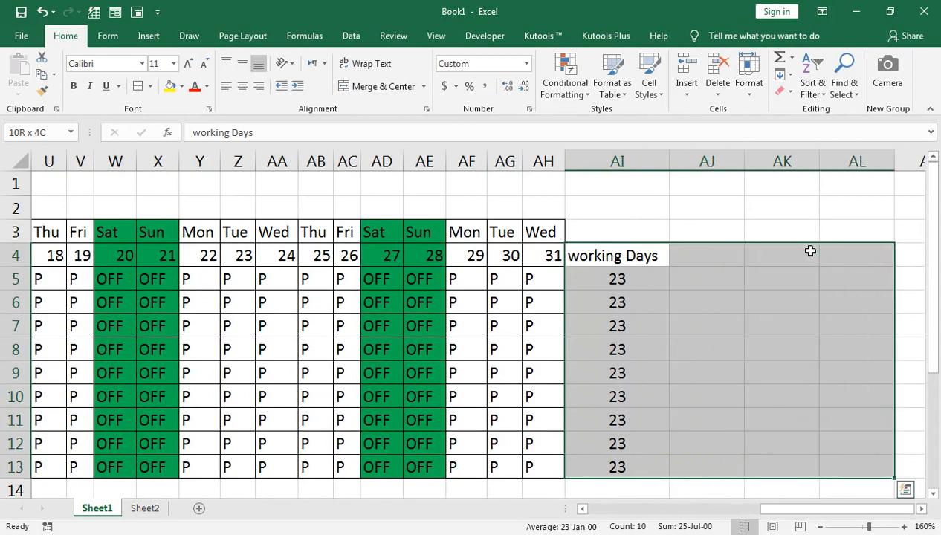
{"action": "left_click", "coordinate": [134, 86]}
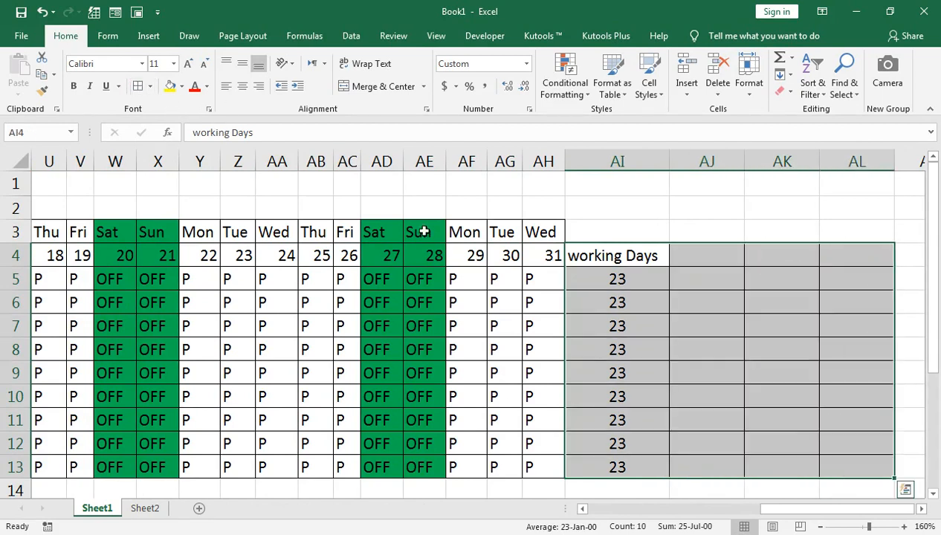
{"action": "left_click", "coordinate": [695, 256]}
{"action": "left_click", "coordinate": [636, 248]}
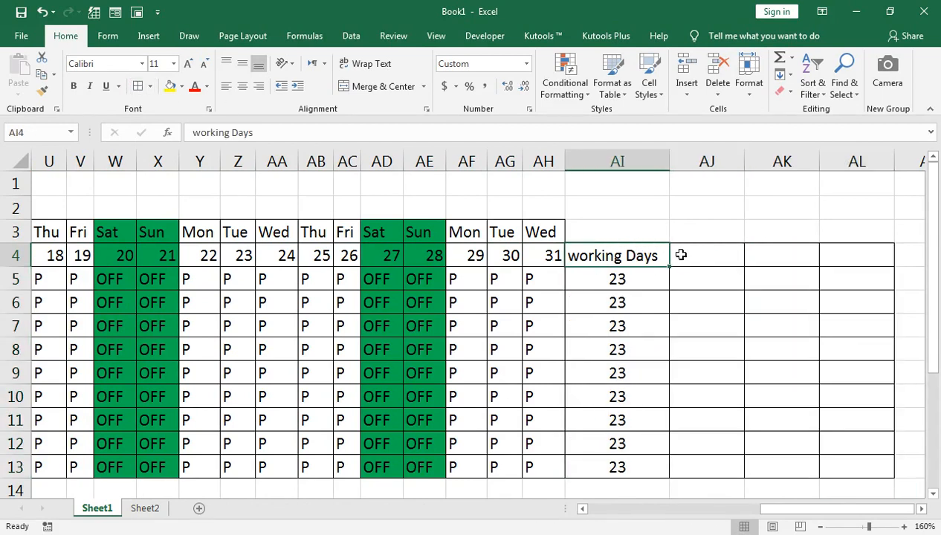
- Enter the headers Present, Absent and Leave in AJ4, AK4 and AL4
{"action": "left_click", "coordinate": [681, 255]}
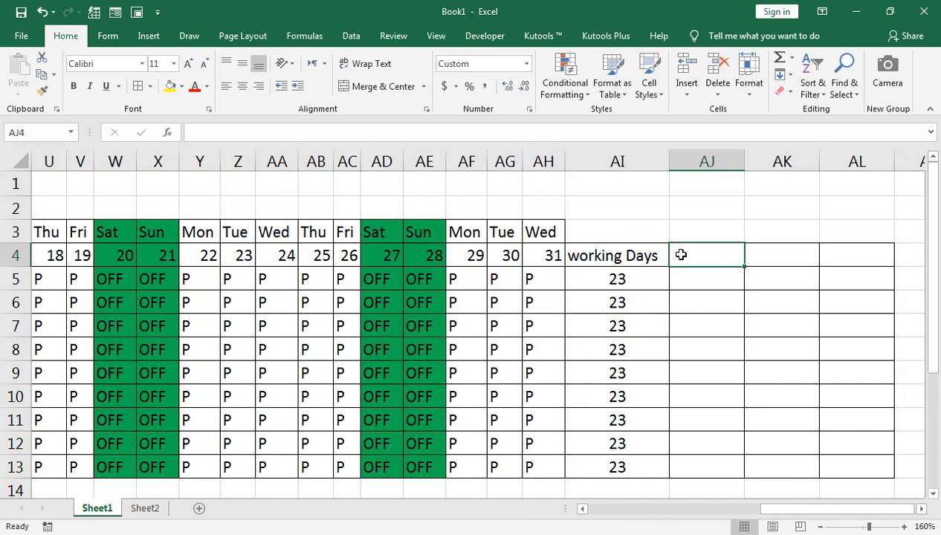
{"action": "type", "text": "P"}
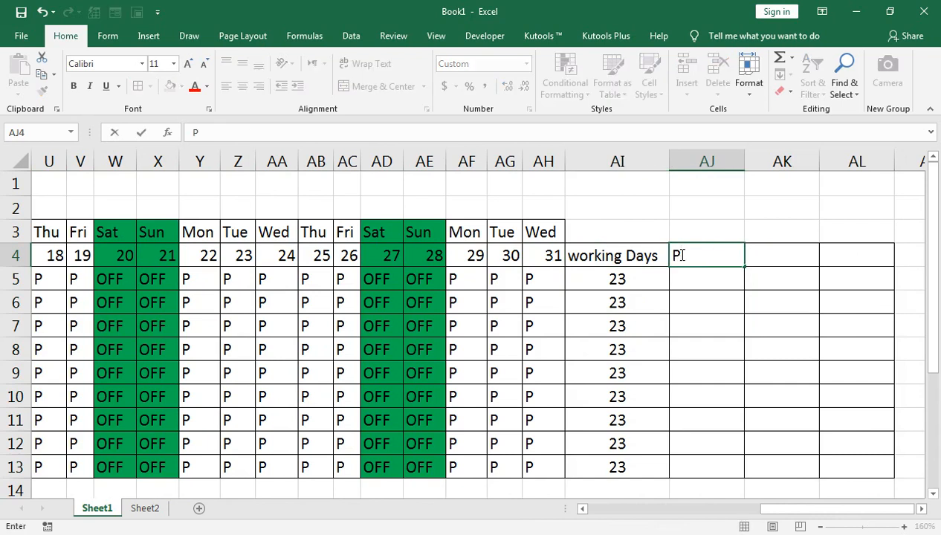
{"action": "type", "text": "resent"}
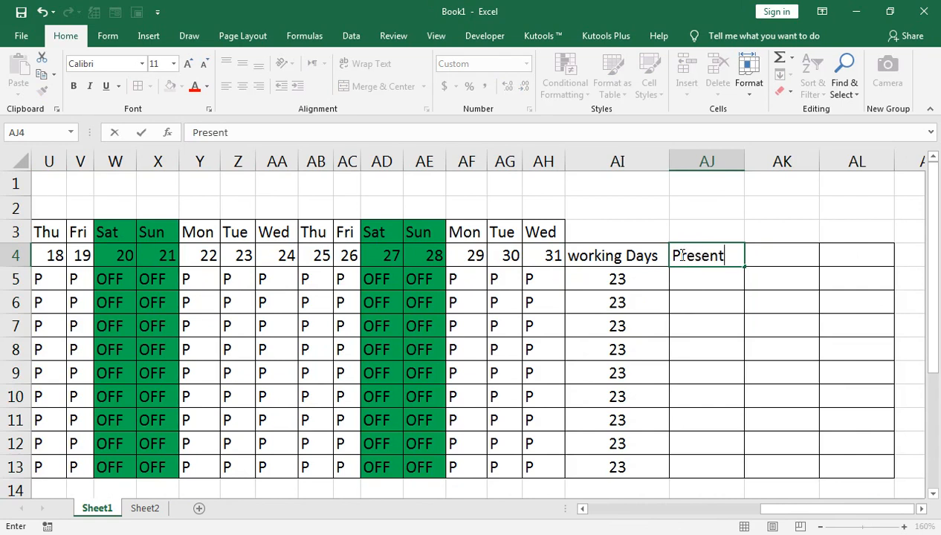
{"action": "key", "text": "Tab"}
{"action": "type", "text": "Ab"}
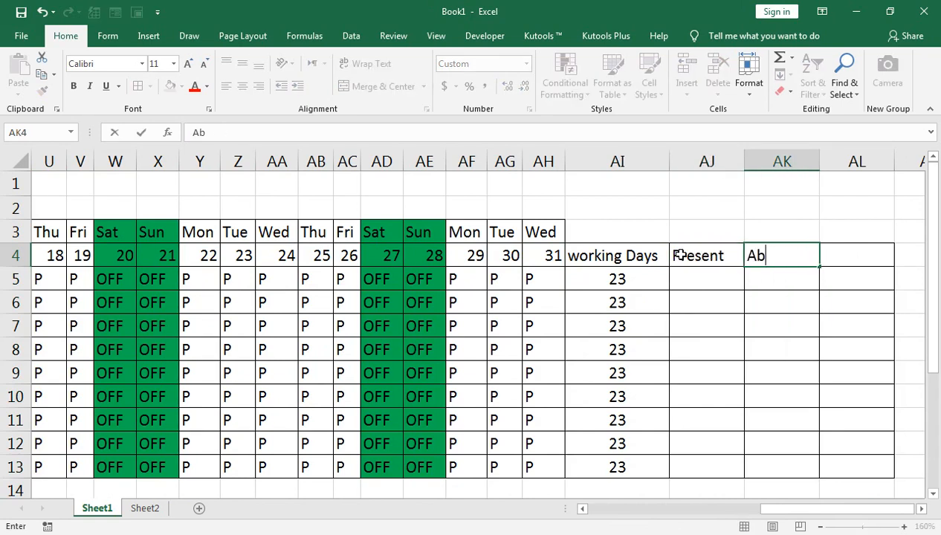
{"action": "type", "text": "sent"}
{"action": "key", "text": "Tab"}
{"action": "type", "text": "Lea"}
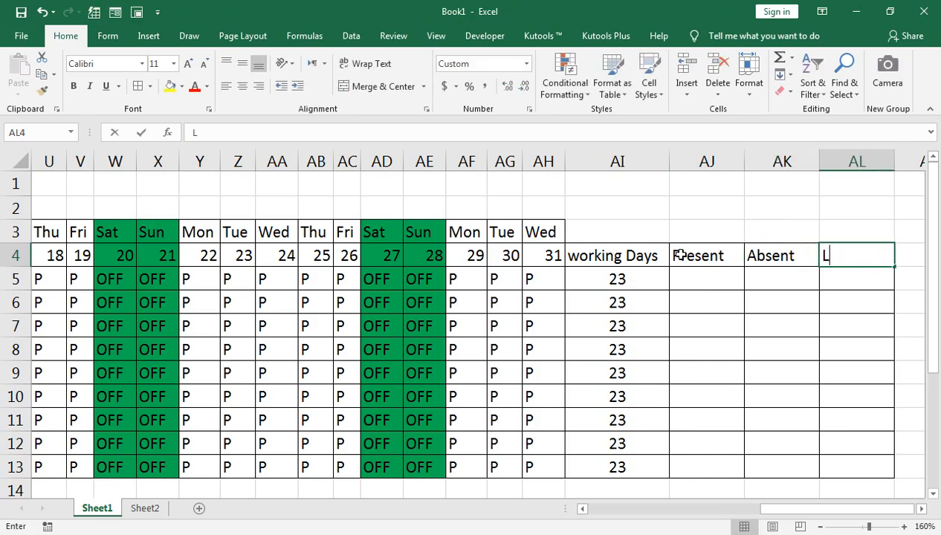
{"action": "type", "text": "ve"}
{"action": "key", "text": "Return"}
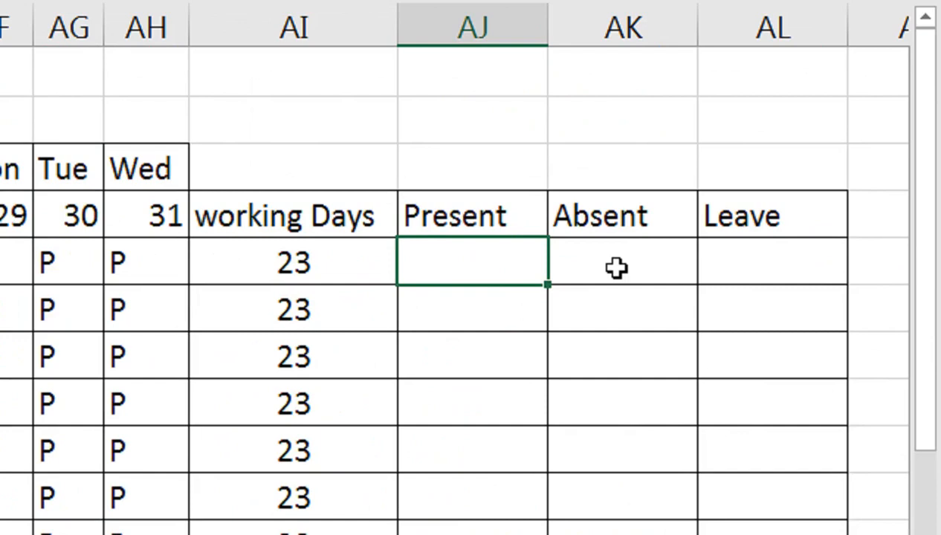
- Enter =COUNTIF(D5:AH5,"P") in AJ5 to count the first employee's present days
{"action": "type", "text": "=countif"}
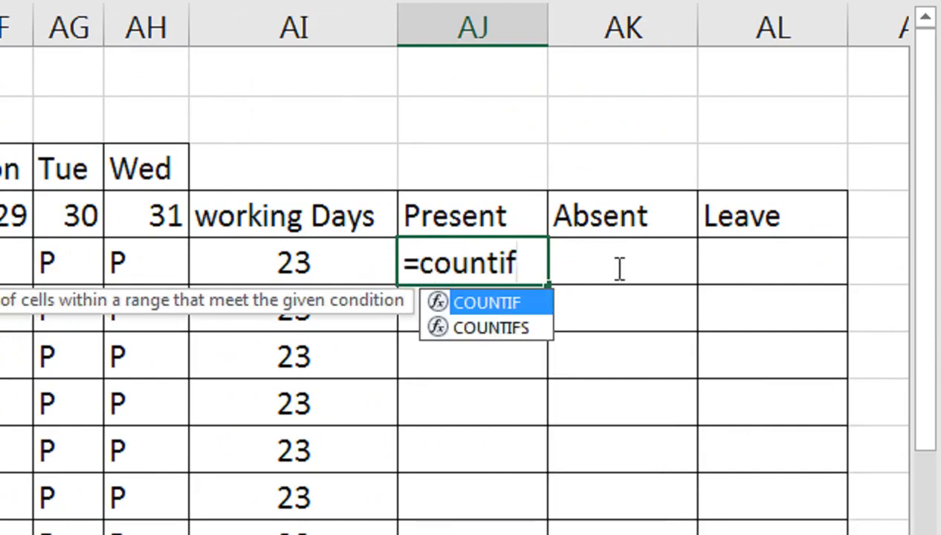
{"action": "key", "text": "Tab"}
{"action": "key", "text": "Left"}
{"action": "key", "text": "Left"}
{"action": "key", "text": "Left"}
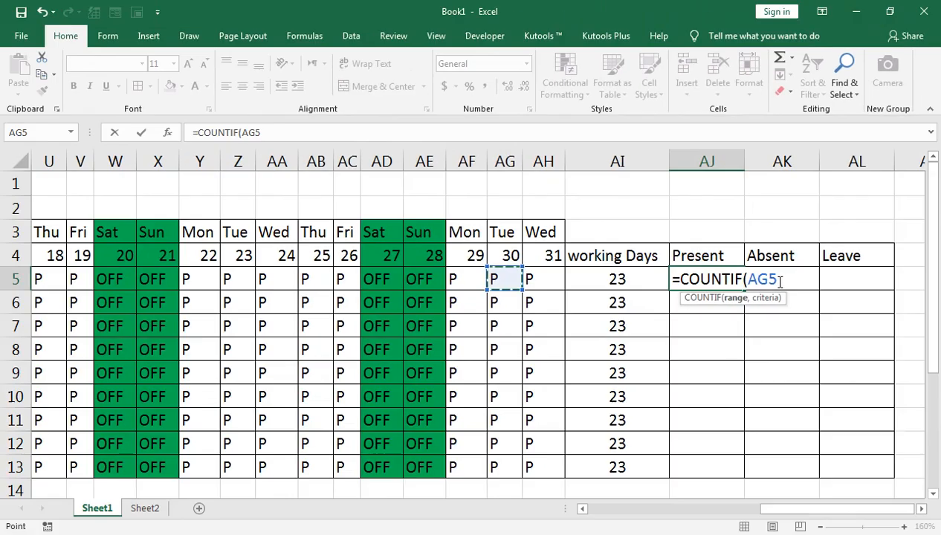
{"action": "key", "text": "Right"}
{"action": "key", "text": "ctrl+shift+Left"}
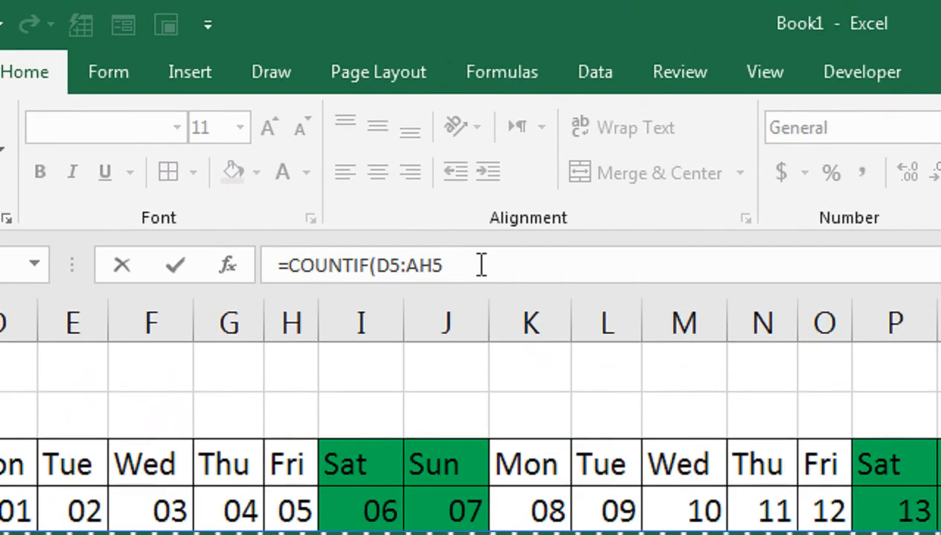
{"action": "type", "text": ",\"p"}
{"action": "key", "text": "BackSpace"}
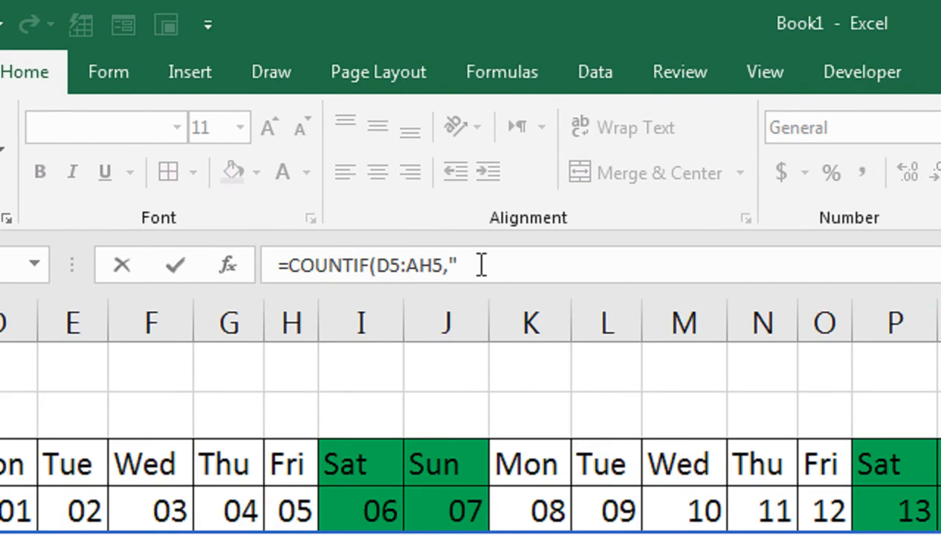
{"action": "type", "text": "P"}
{"action": "key", "text": "ctrl+Return"}
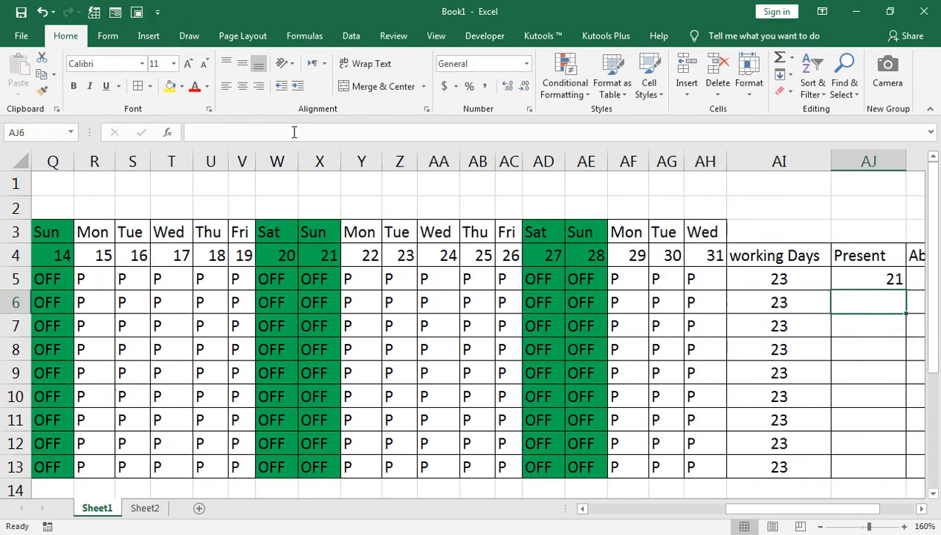
- Fill the AJ5 present-days formula down to AJ13 and centre the results
{"action": "key", "text": "shift+Down"}
{"action": "key", "text": "shift+Down"}
{"action": "key", "text": "shift+Down"}
{"action": "key", "text": "shift+Down"}
{"action": "key", "text": "shift+Down"}
{"action": "key", "text": "shift+Down"}
{"action": "key", "text": "shift+Down"}
{"action": "key", "text": "shift+Down"}
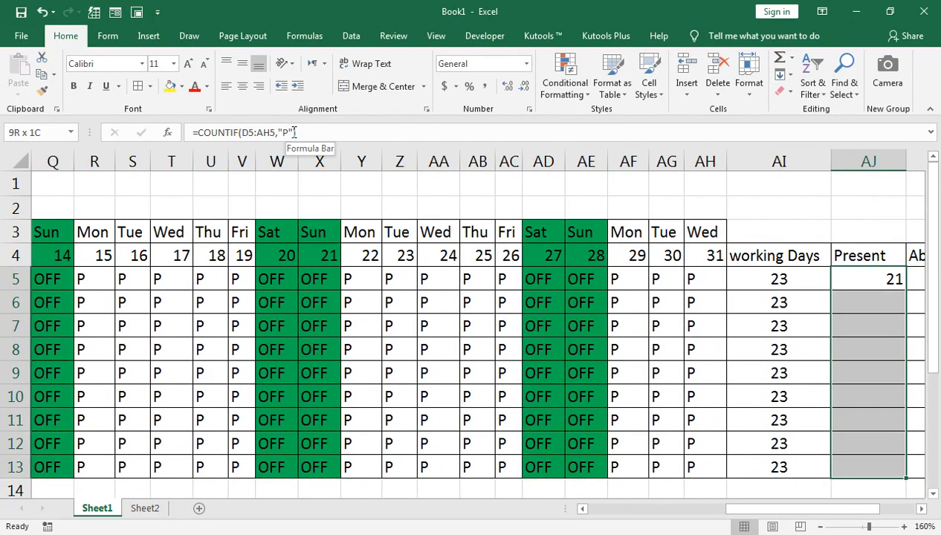
{"action": "key", "text": "ctrl+d"}
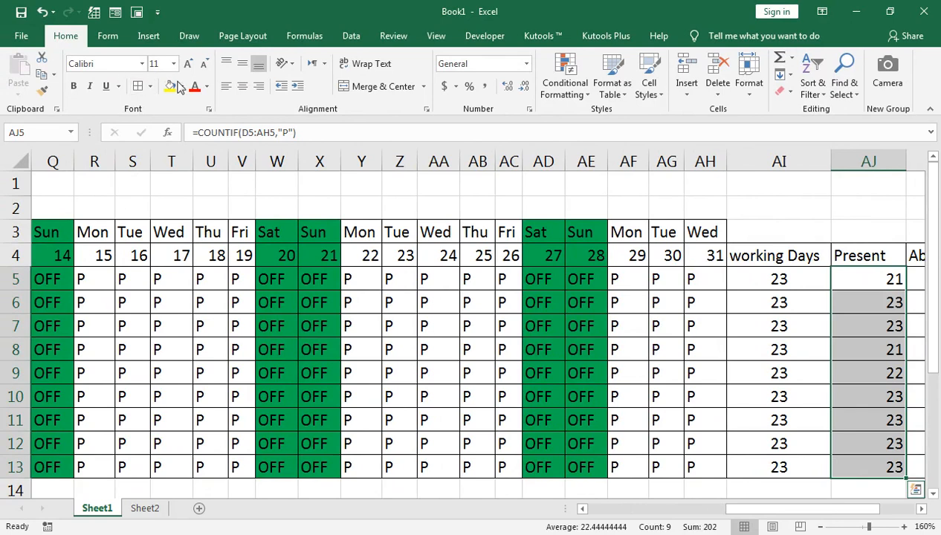
{"action": "left_click", "coordinate": [241, 86]}
- Enter =COUNTIF(D5:AH5,"A") in AK5 to count the first employee's absences
{"action": "key", "text": "Right"}
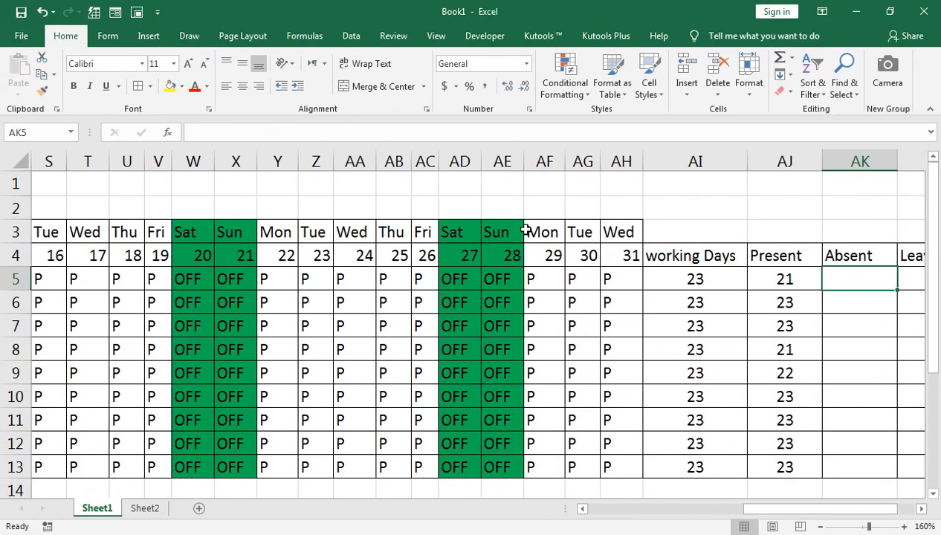
{"action": "key", "text": "Right"}
{"action": "key", "text": "Left"}
{"action": "type", "text": "=COUTFI"}
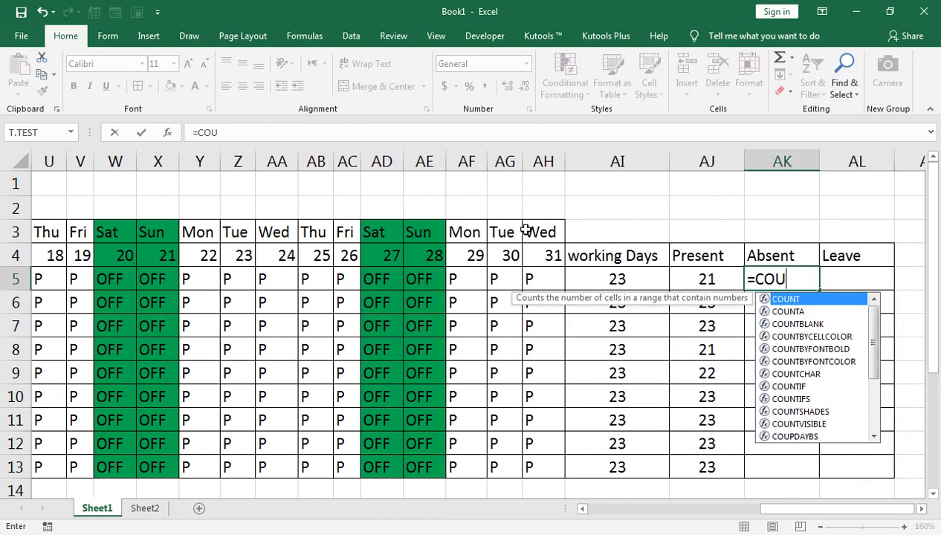
{"action": "key", "text": "BackSpace"}
{"action": "key", "text": "BackSpace"}
{"action": "key", "text": "BackSpace"}
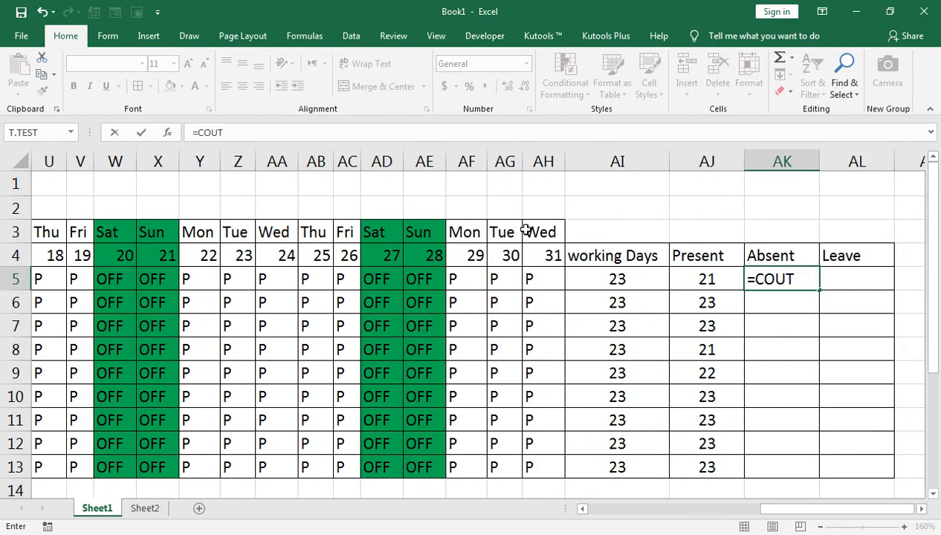
{"action": "type", "text": "NTIF("}
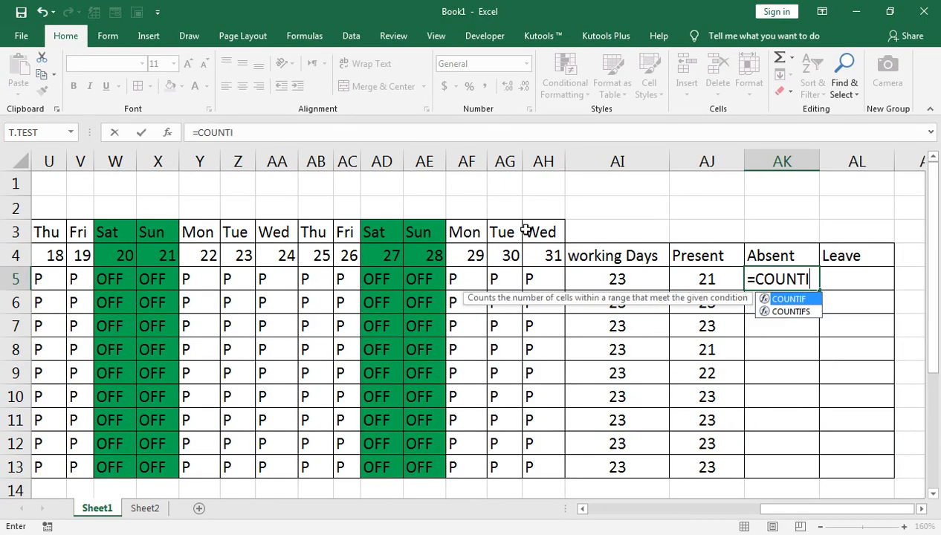
{"action": "key", "text": "Left"}
{"action": "key", "text": "Left"}
{"action": "key", "text": "Left"}
{"action": "key", "text": "ctrl+shift+Left"}
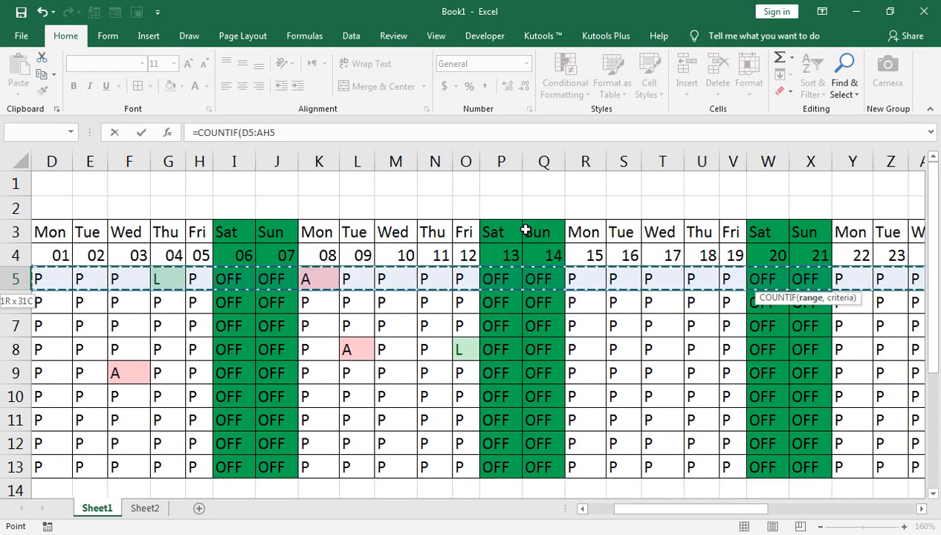
{"action": "type", "text": ",\""}
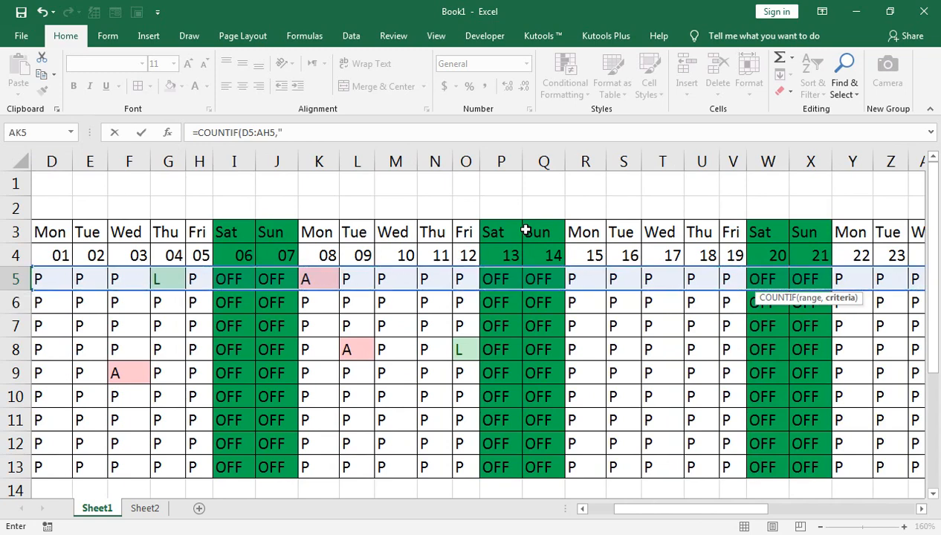
{"action": "type", "text": "A\")"}
{"action": "key", "text": "Return"}
- Fill the AK5 absence formula down to AK13 for all employees
{"action": "key", "text": "Up"}
{"action": "key", "text": "shift+Down"}
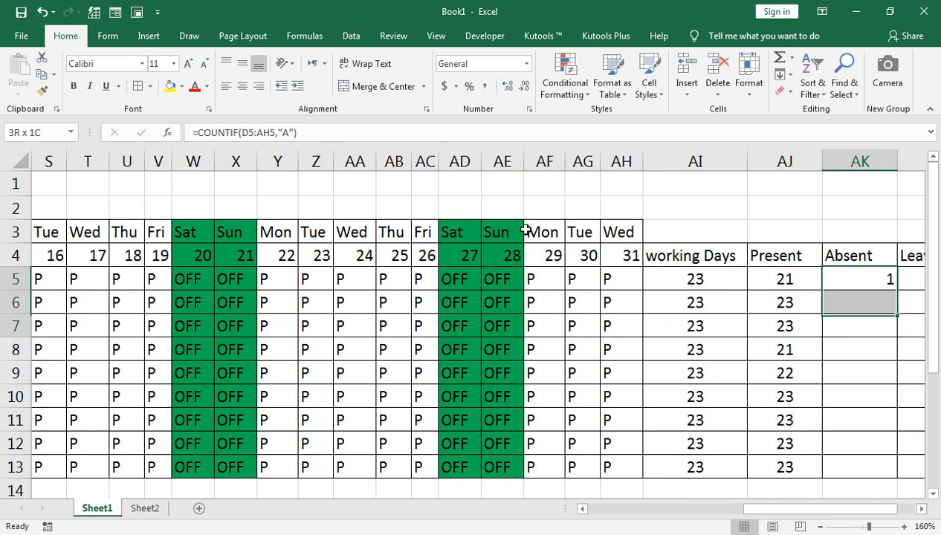
{"action": "key", "text": "shift+Down"}
{"action": "key", "text": "shift+Down"}
{"action": "key", "text": "shift+Down"}
{"action": "key", "text": "shift+Down"}
{"action": "key", "text": "shift+Down"}
{"action": "key", "text": "shift+Down"}
{"action": "key", "text": "shift+Down"}
{"action": "key", "text": "ctrl+d"}
- Enter =COUNTIF(D5:AH5,"L") in AL5 to count the first employee's leave days
{"action": "key", "text": "Right"}
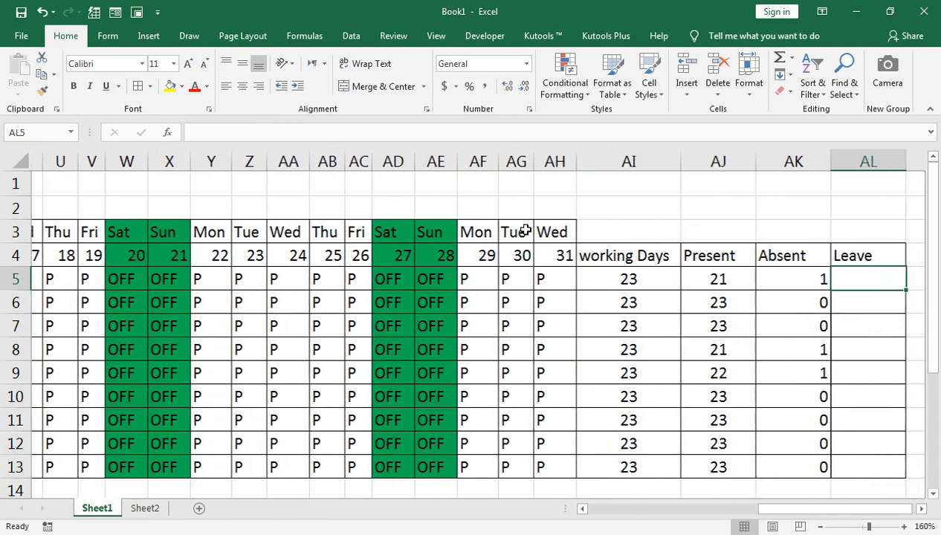
{"action": "type", "text": "=COUN"}
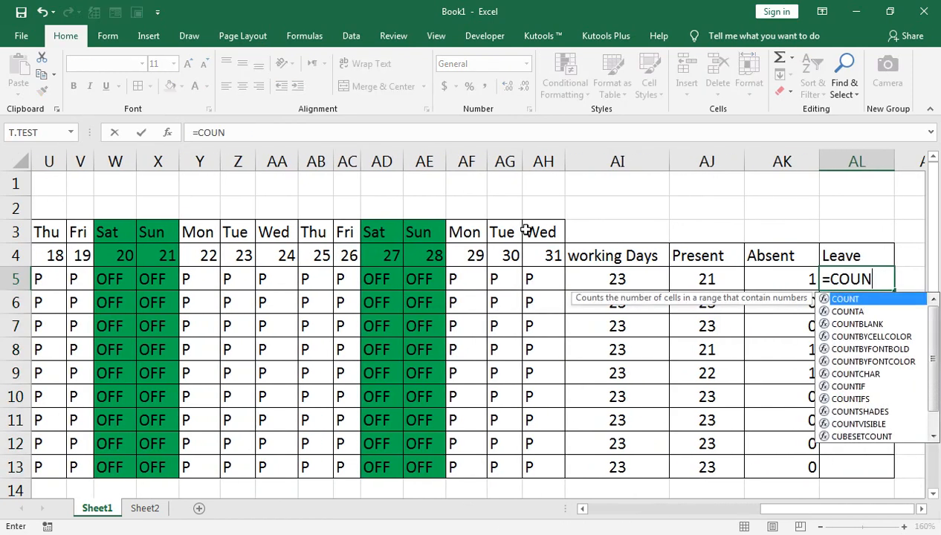
{"action": "type", "text": "TIF("}
{"action": "key", "text": "Left"}
{"action": "key", "text": "Left"}
{"action": "key", "text": "Left"}
{"action": "key", "text": "Left"}
{"action": "key", "text": "ctrl+shift+Left"}
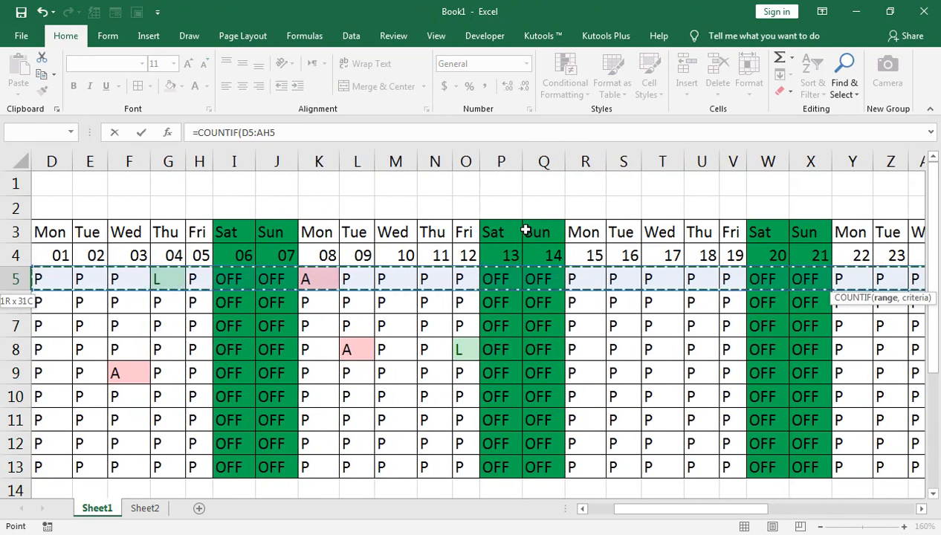
{"action": "type", "text": ",\"L\")"}
{"action": "key", "text": "Return"}
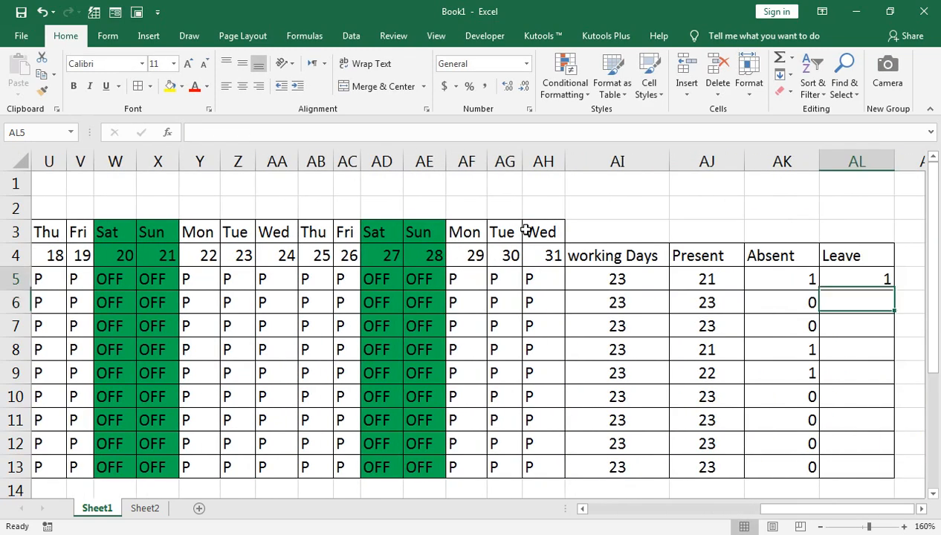
{"action": "key", "text": "Up"}
{"action": "key", "text": "ctrl+shift+Down"}
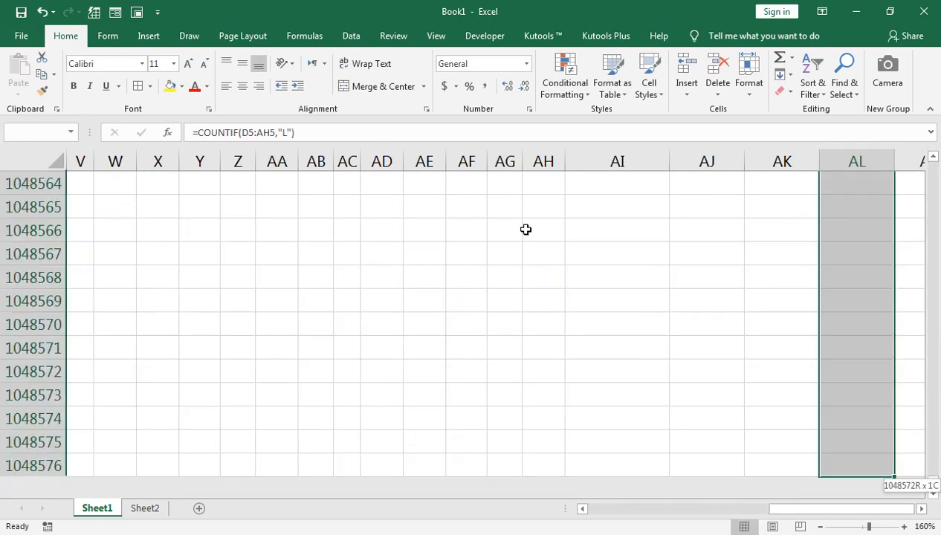
{"action": "key", "text": "ctrl+shift+Up"}
{"action": "key", "text": "ctrl+shift+Up"}
{"action": "key", "text": "ctrl+shift+Up"}
{"action": "key", "text": "Down"}
{"action": "key", "text": "Up"}
- Fill the AL5 leave-count formula down to AL13 for all employees
{"action": "key", "text": "shift+Down"}
{"action": "key", "text": "shift+Down"}
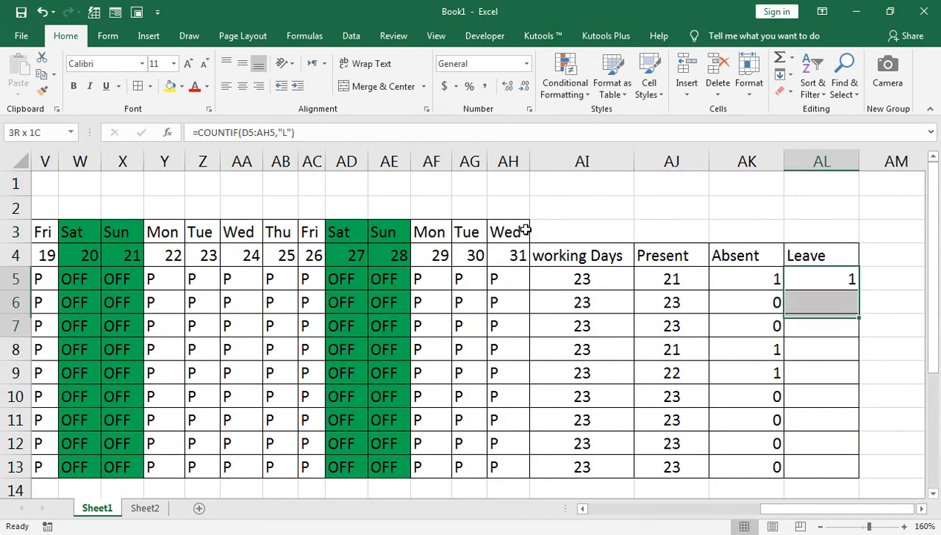
{"action": "key", "text": "shift+Down"}
{"action": "key", "text": "shift+Down"}
{"action": "key", "text": "shift+Down"}
{"action": "key", "text": "shift+Down"}
{"action": "key", "text": "shift+Down"}
{"action": "key", "text": "shift+Down"}
{"action": "key", "text": "ctrl+d"}
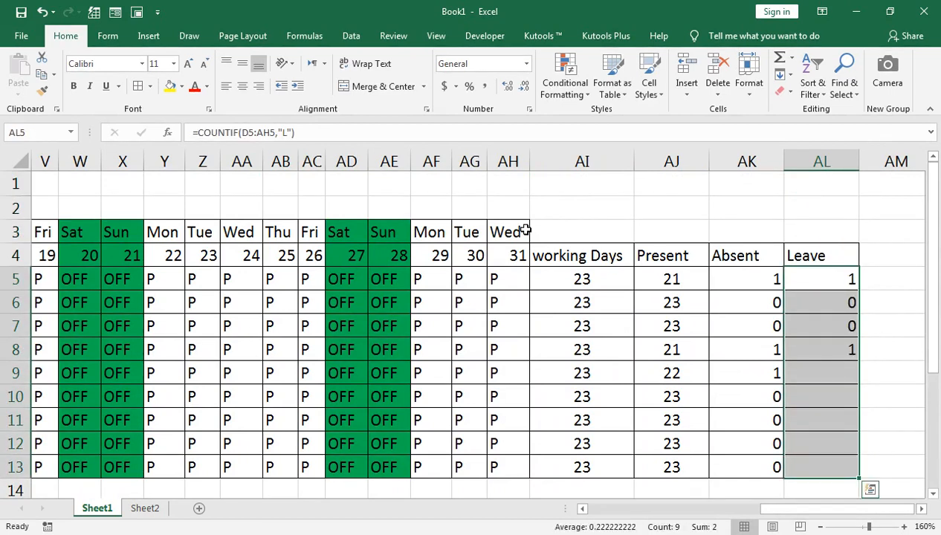
- Centre the totals in AI5:AL13 and auto-fit the widths of columns AI to AL to their contents
{"action": "key", "text": "Left"}
{"action": "key", "text": "Left"}
{"action": "key", "text": "Left"}
{"action": "key", "text": "shift+Right"}
{"action": "key", "text": "shift+Right"}
{"action": "key", "text": "shift+Right"}
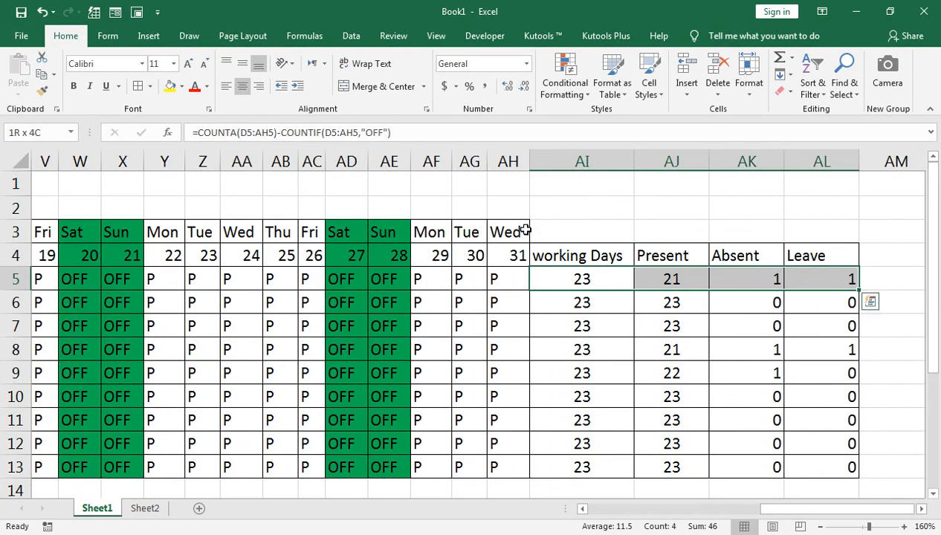
{"action": "key", "text": "shift+Down"}
{"action": "key", "text": "shift+Down"}
{"action": "key", "text": "shift+Down"}
{"action": "key", "text": "shift+Down"}
{"action": "key", "text": "shift+Down"}
{"action": "key", "text": "shift+Down"}
{"action": "key", "text": "shift+Down"}
{"action": "key", "text": "shift+Down"}
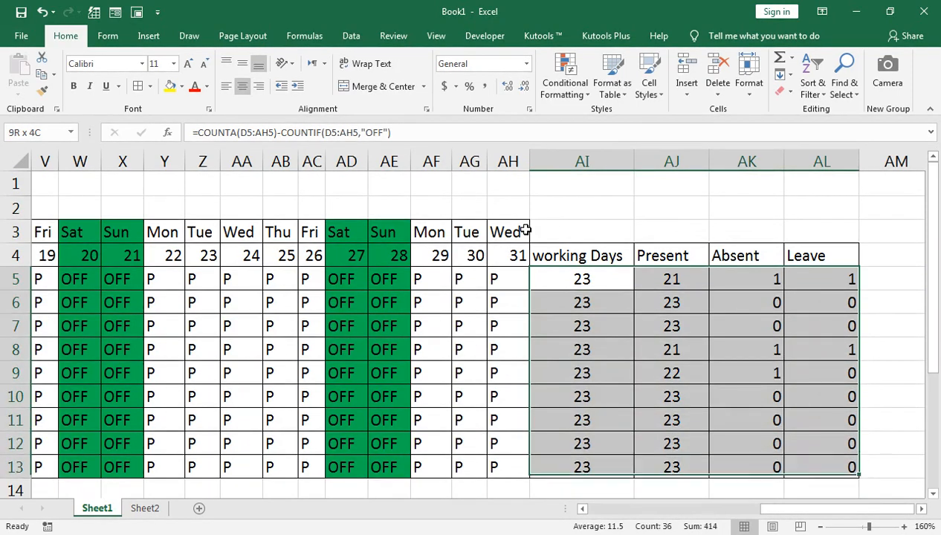
{"action": "left_click", "coordinate": [246, 84]}
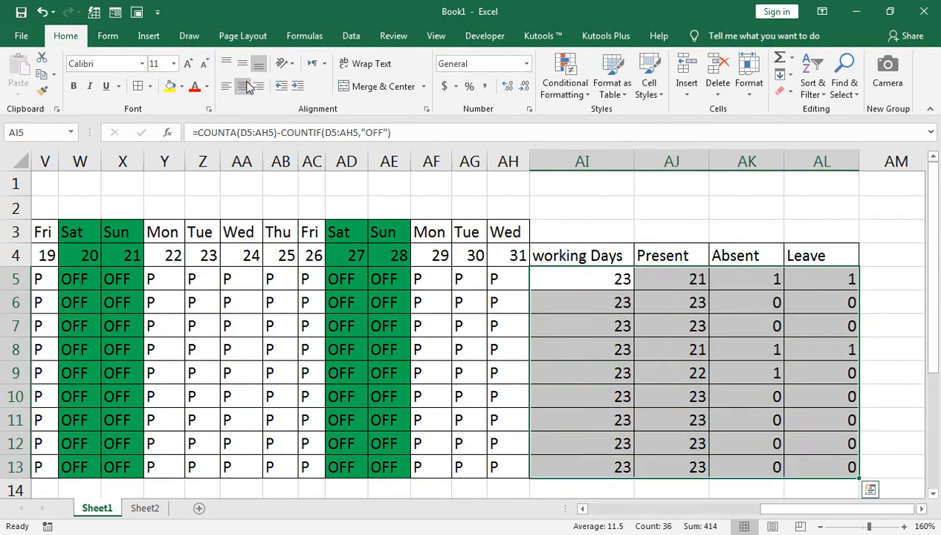
{"action": "left_click", "coordinate": [246, 84]}
{"action": "left_click_drag", "start_coordinate": [582, 162], "coordinate": [821, 162]}
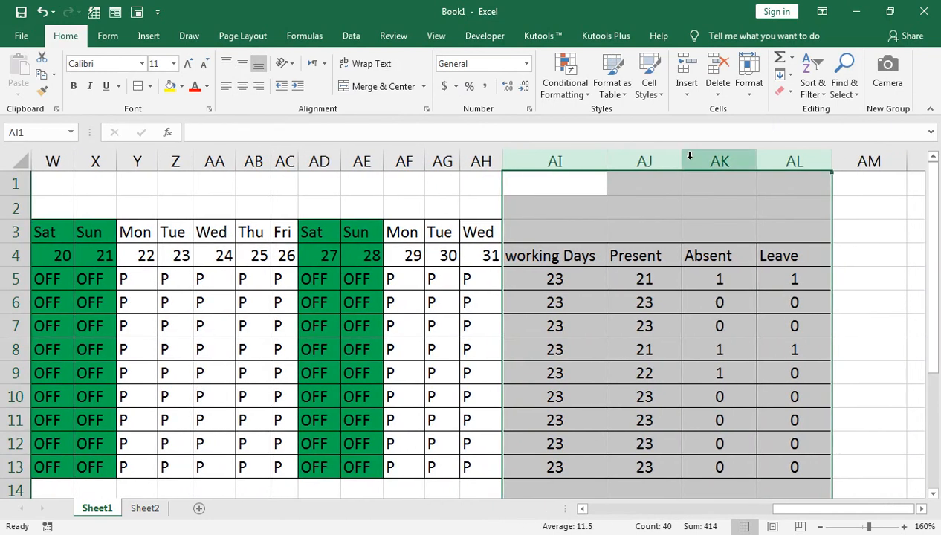
{"action": "left_click_drag", "start_coordinate": [683, 159], "coordinate": [672, 159]}
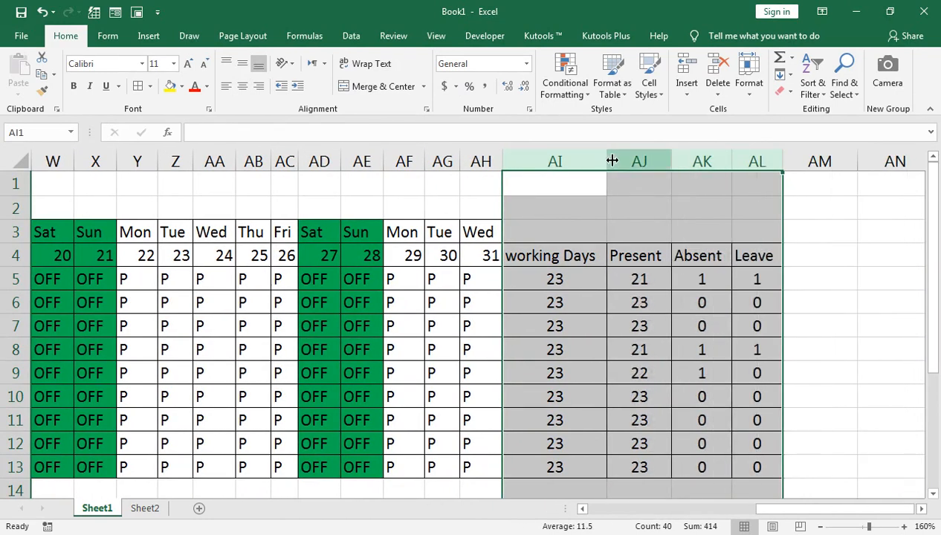
- Shorten the working-days header in AI4 to "W Days"
{"action": "left_click", "coordinate": [565, 249]}
{"action": "double_click", "coordinate": [526, 255]}
{"action": "left_click", "coordinate": [558, 255]}
{"action": "key", "text": "BackSpace"}
{"action": "key", "text": "BackSpace"}
{"action": "key", "text": "BackSpace"}
{"action": "key", "text": "BackSpace"}
{"action": "key", "text": "BackSpace"}
{"action": "key", "text": "BackSpace"}
{"action": "key", "text": "BackSpace"}
{"action": "type", "text": "w"}
{"action": "key", "text": "BackSpace"}
{"action": "type", "text": "w"}
{"action": "key", "text": "BackSpace"}
{"action": "type", "text": "W"}
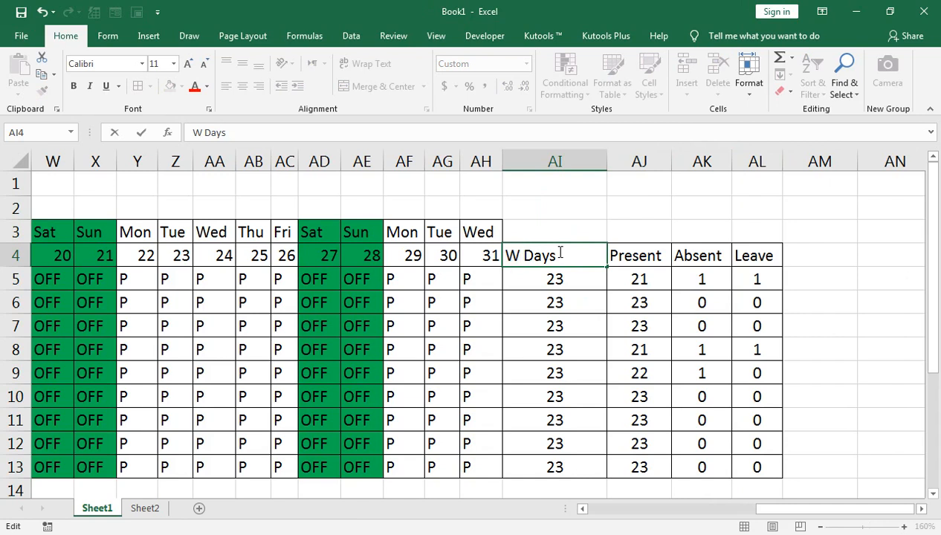
{"action": "key", "text": "Return"}
- Auto-fit column AI to the width of its shortened header
{"action": "left_click", "coordinate": [560, 253]}
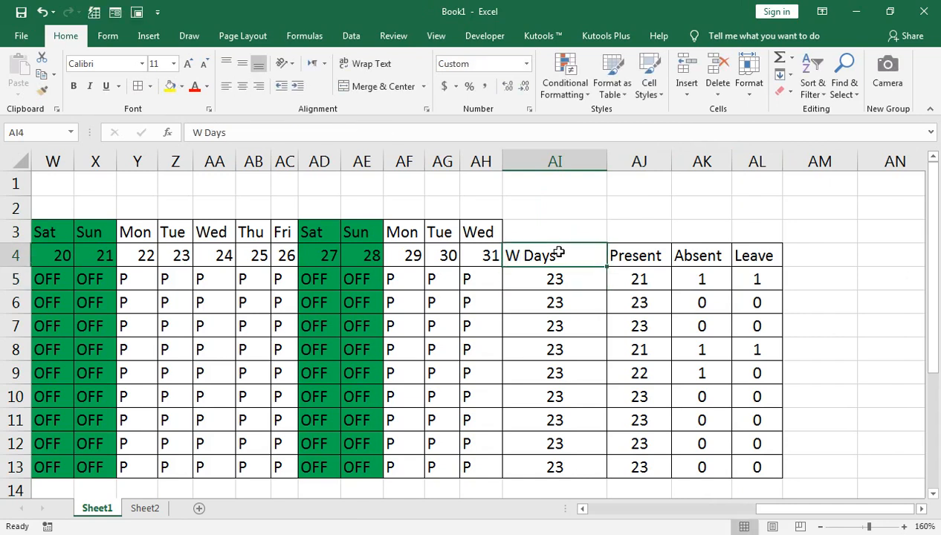
{"action": "double_click", "coordinate": [606, 162]}
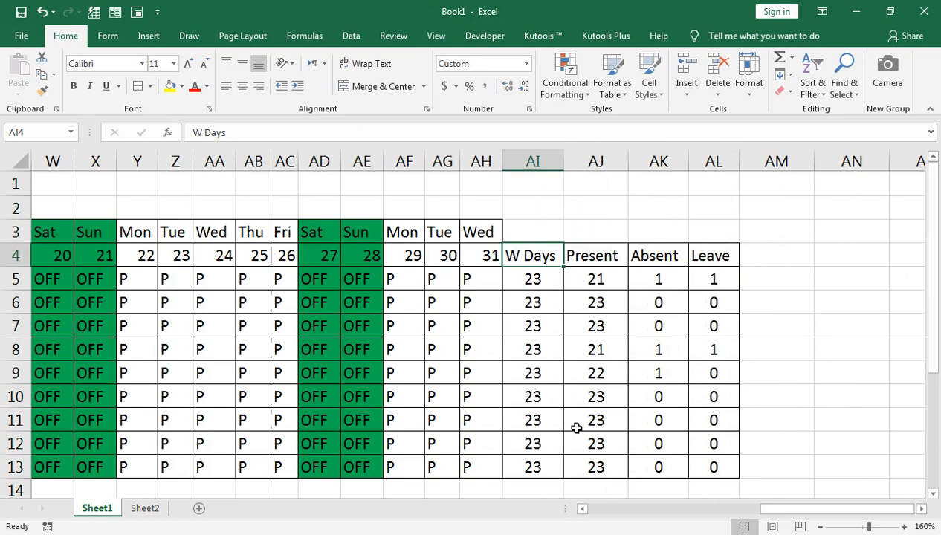
{"action": "left_click", "coordinate": [569, 359]}
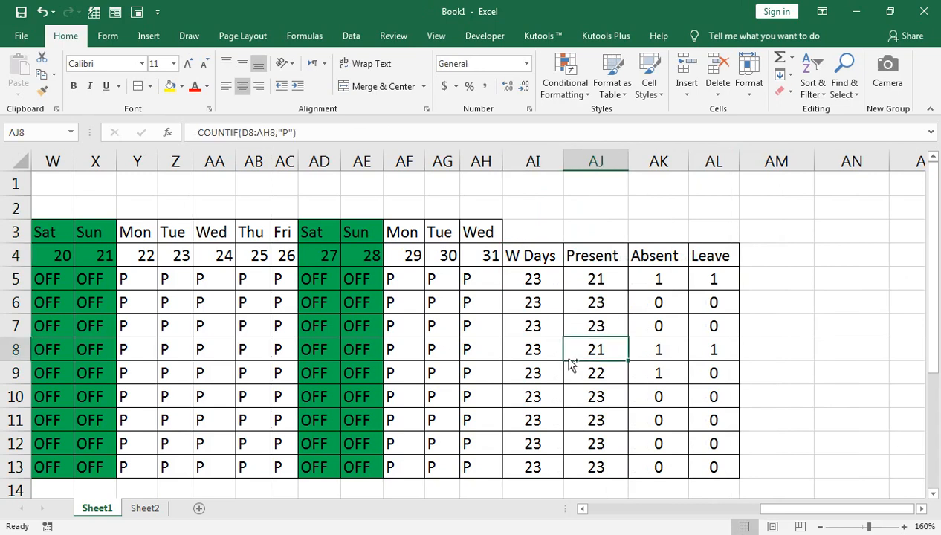